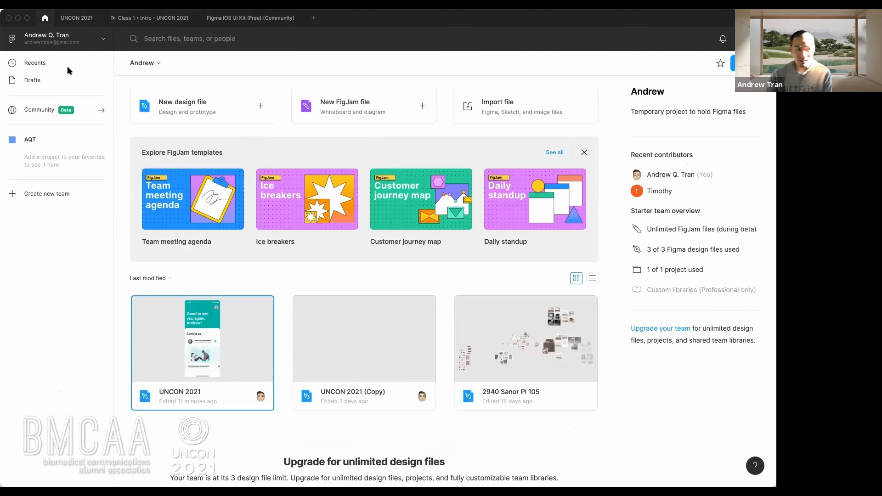
- Try to create a new design file in the current team project
click(261, 108)
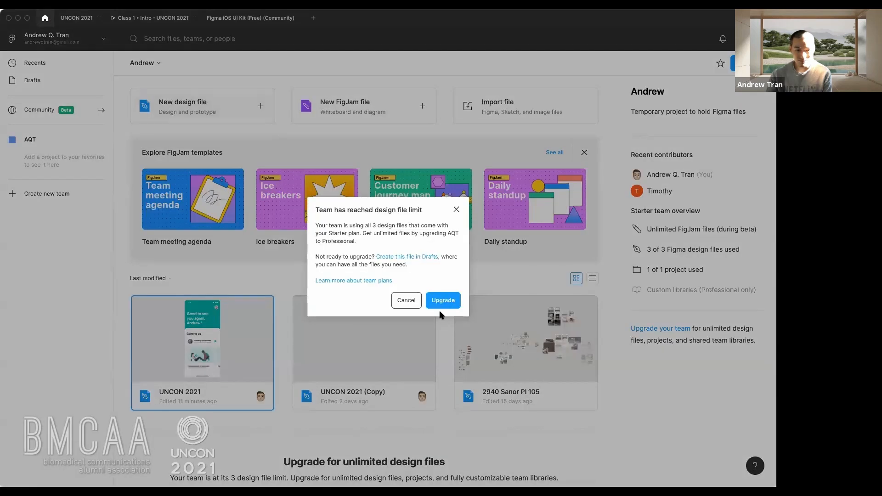
click(456, 210)
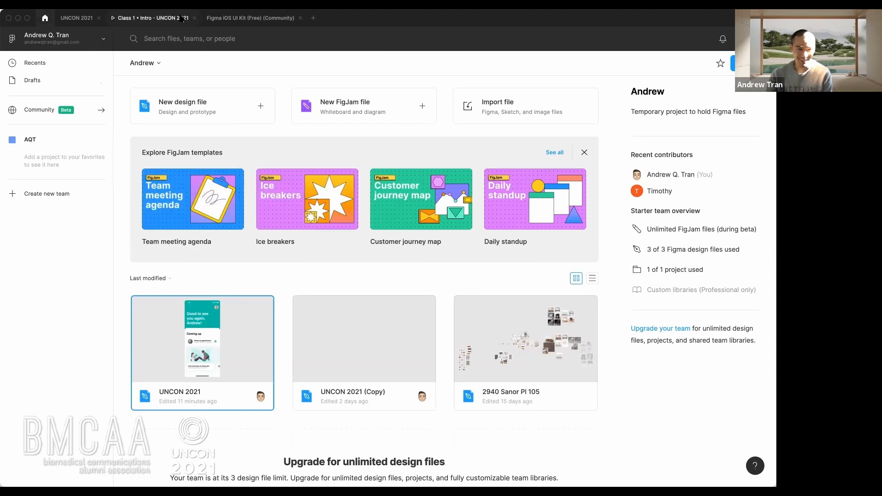
- Look at the already open UNCON 2021 design and return to the project's file overview
click(77, 18)
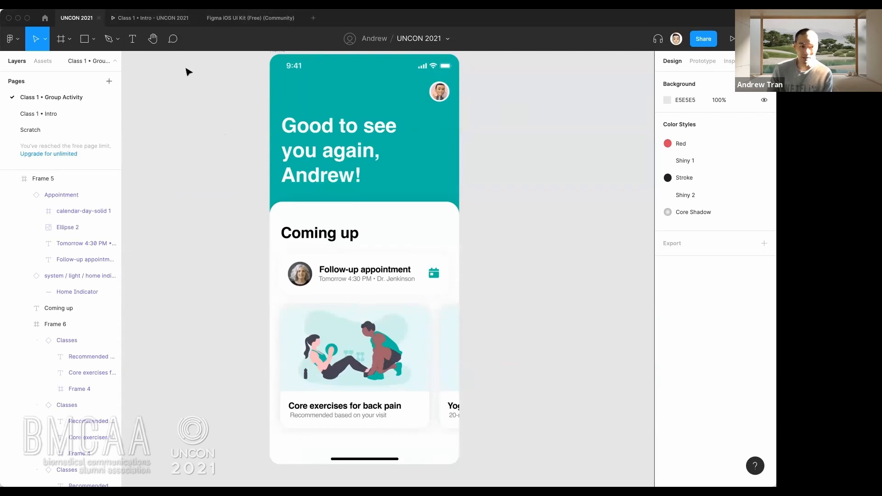
click(44, 18)
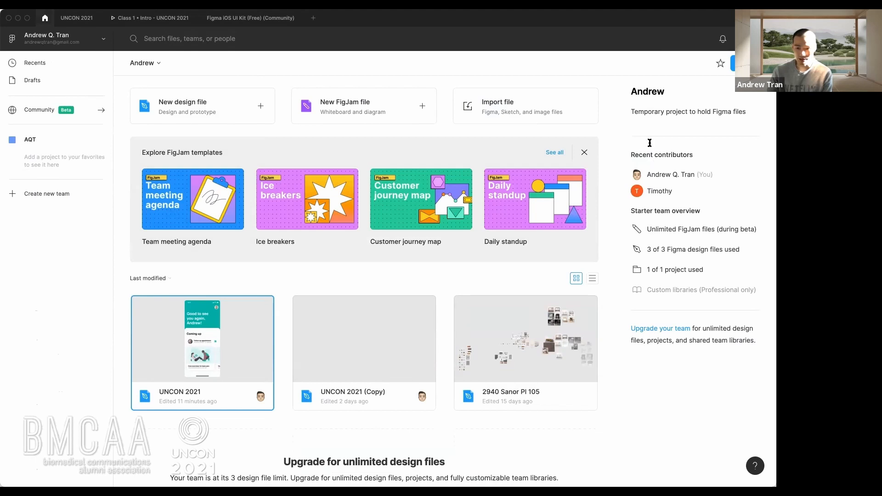
mouse_move(257, 182)
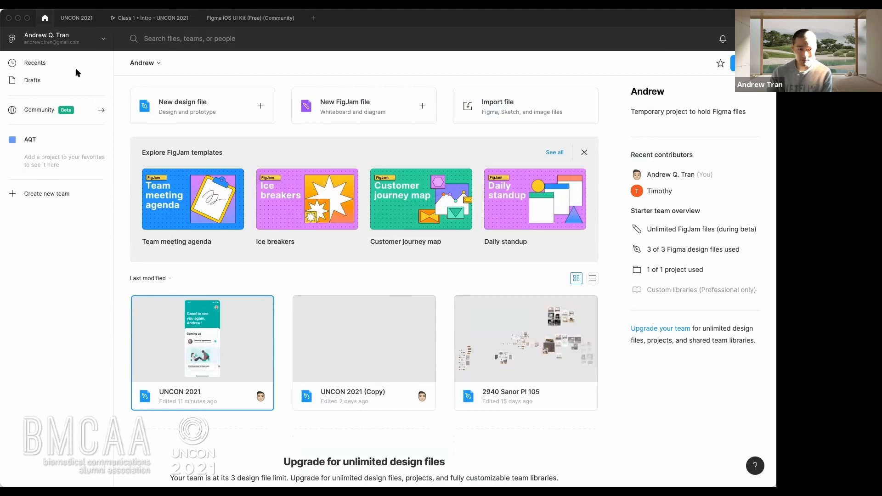
- Review the recently viewed files and look through the files stored in Drafts
click(39, 64)
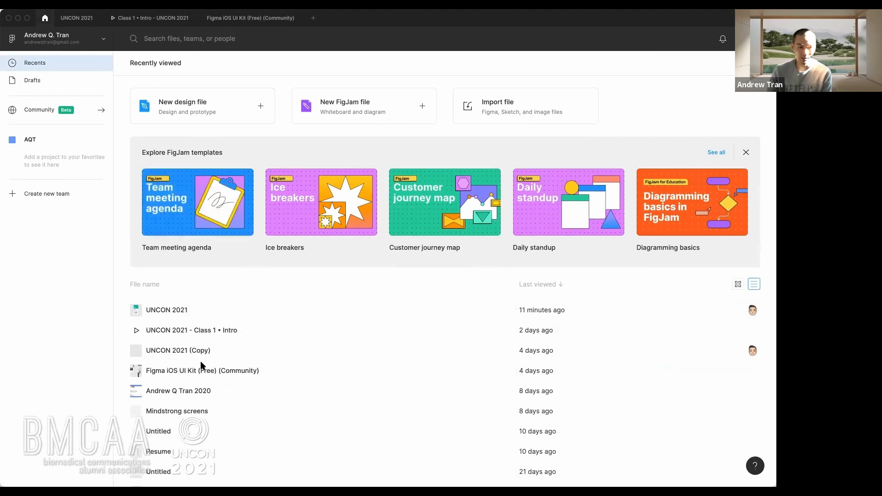
click(59, 78)
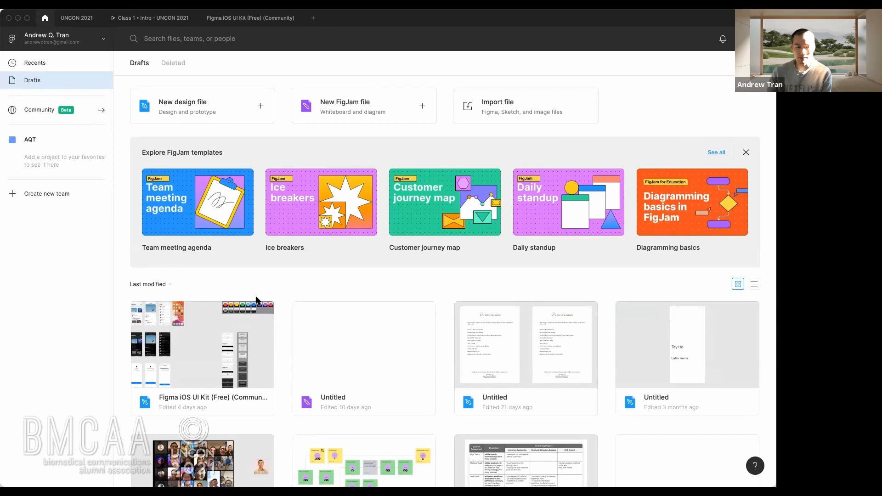
scroll(266, 340, down, 8)
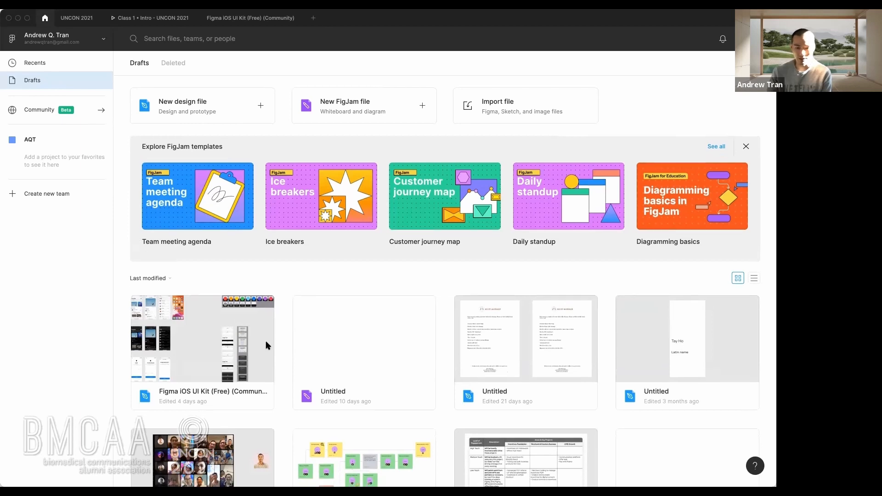
scroll(266, 341, up, 5)
scroll(266, 344, down, 3)
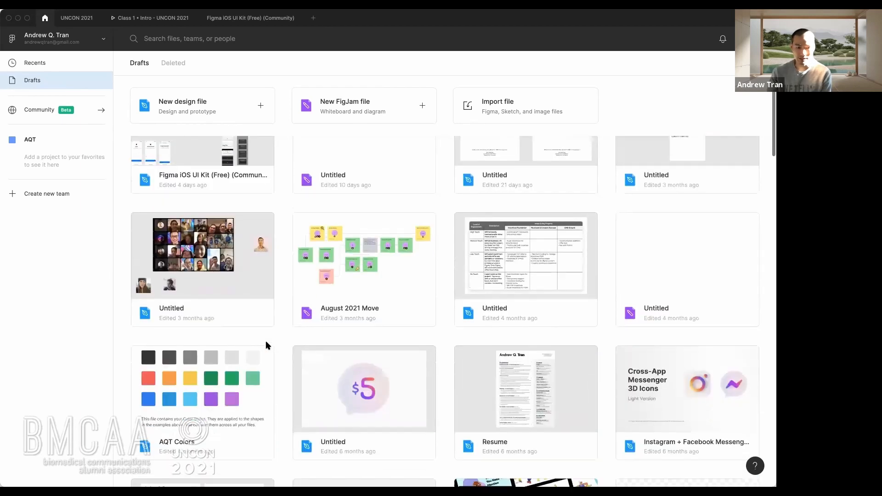
scroll(266, 344, up, 5)
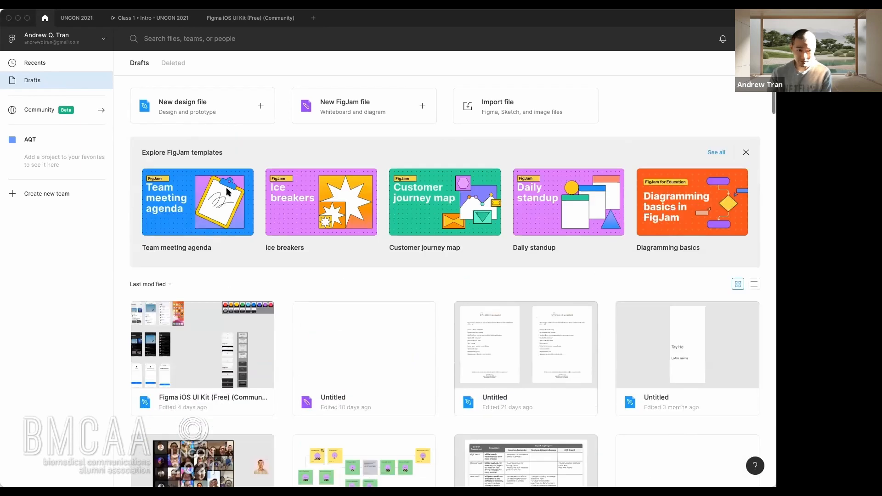
- Open the UNCON 2021 design file from the AQT team's project
click(64, 143)
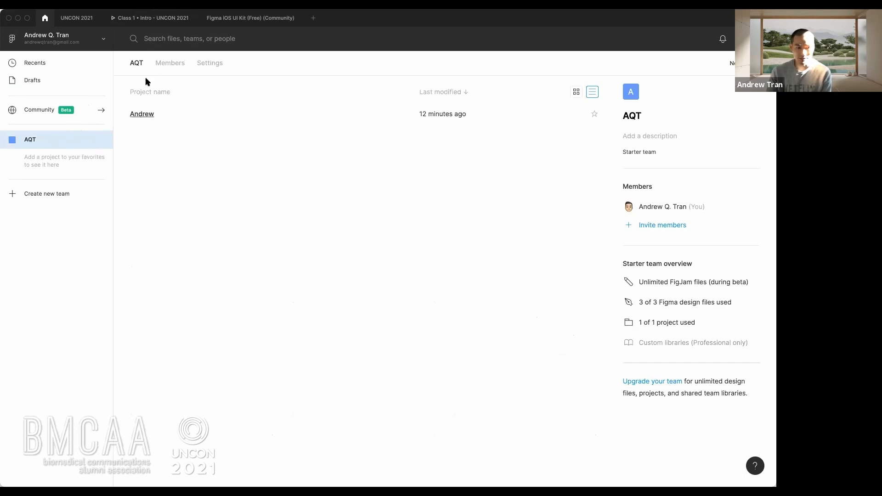
mouse_move(92, 141)
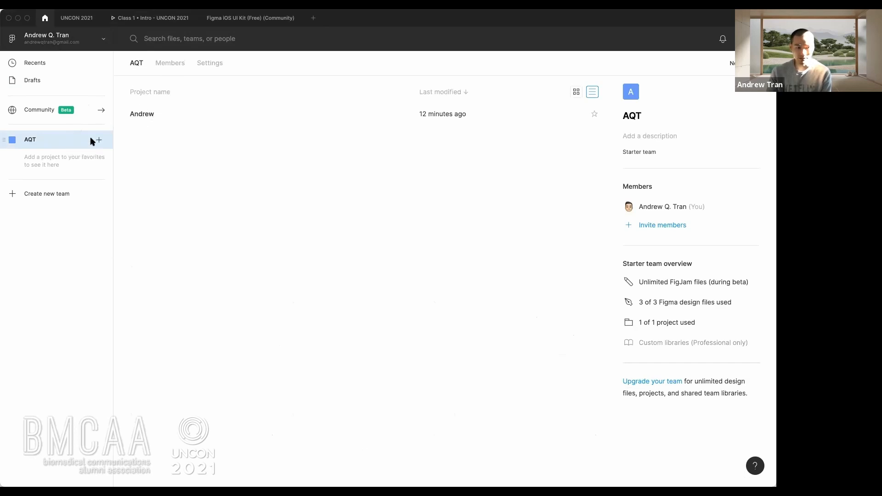
click(148, 116)
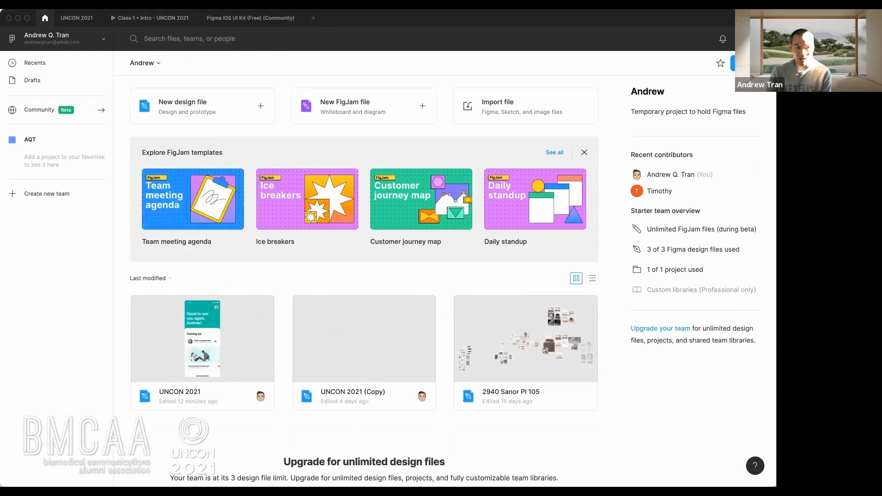
click(217, 324)
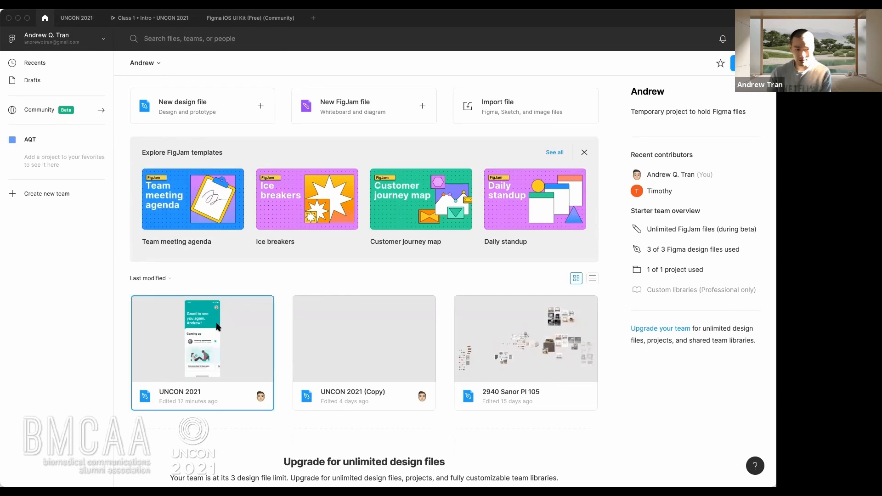
double_click(218, 325)
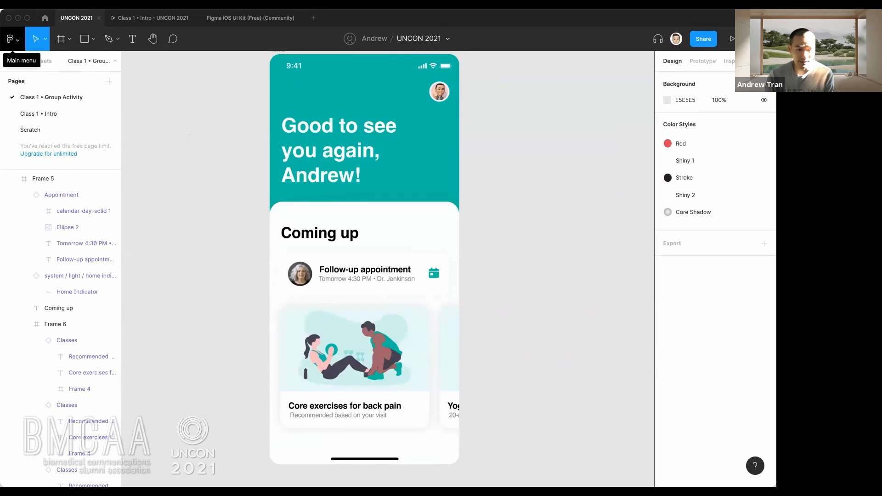
click(19, 42)
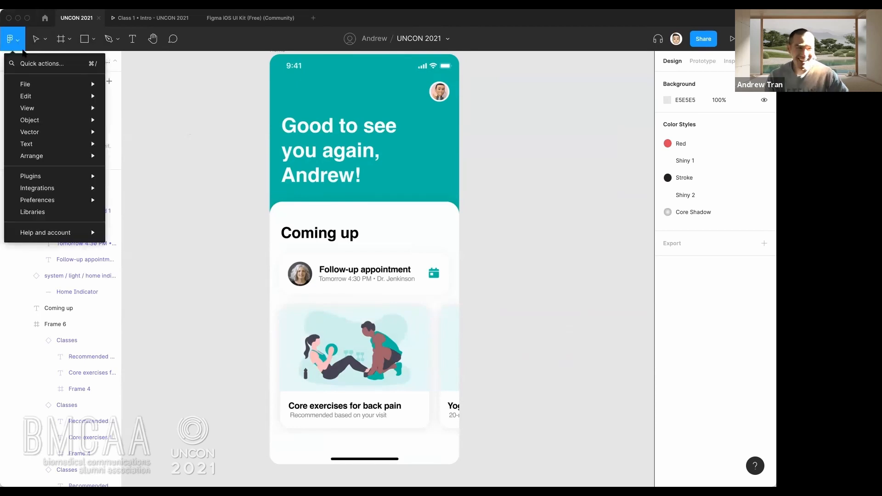
mouse_move(27, 84)
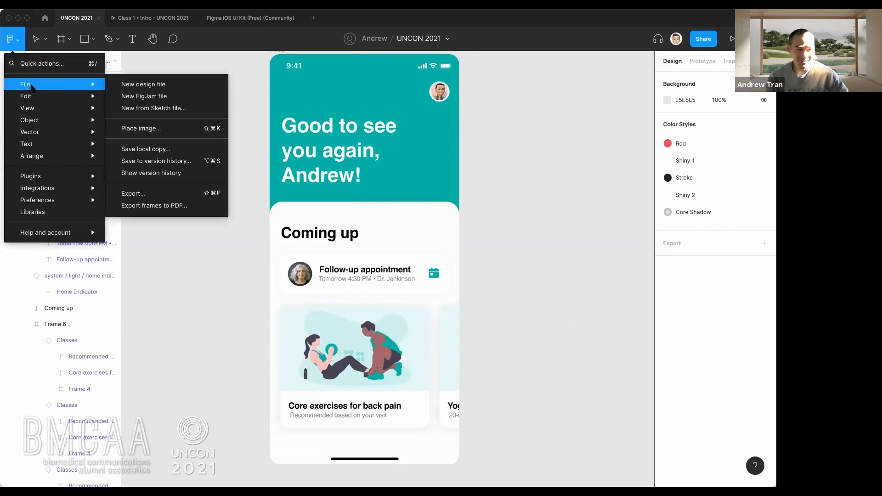
mouse_move(39, 124)
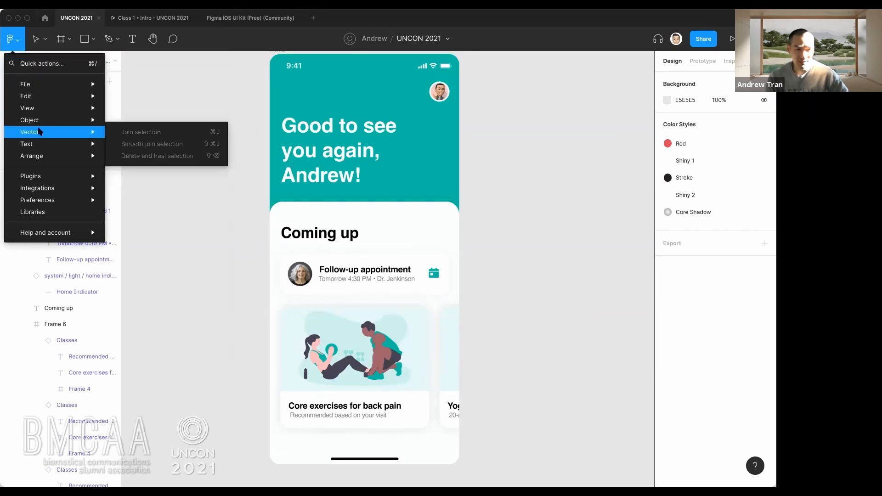
mouse_move(40, 148)
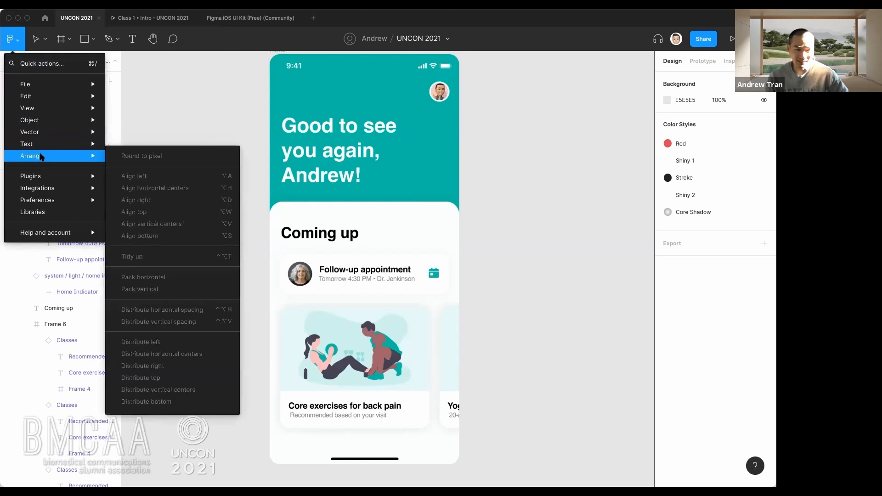
mouse_move(48, 194)
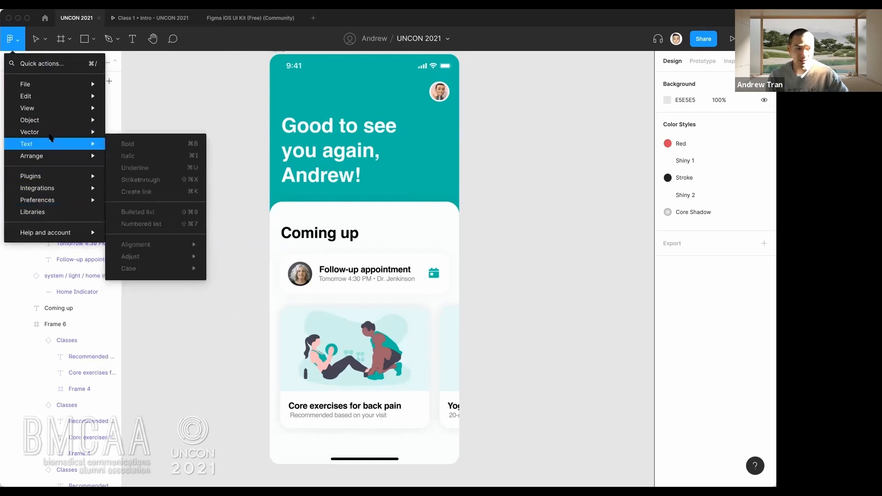
mouse_move(53, 94)
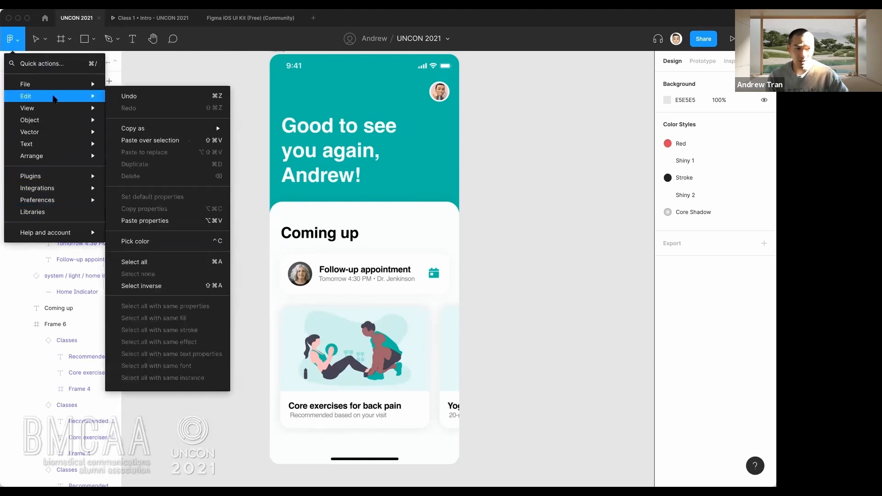
- Find the Rectangle tool with a quick-actions search, draw a rectangle about 122 × 157 beside the phone screen, and delete it
click(70, 67)
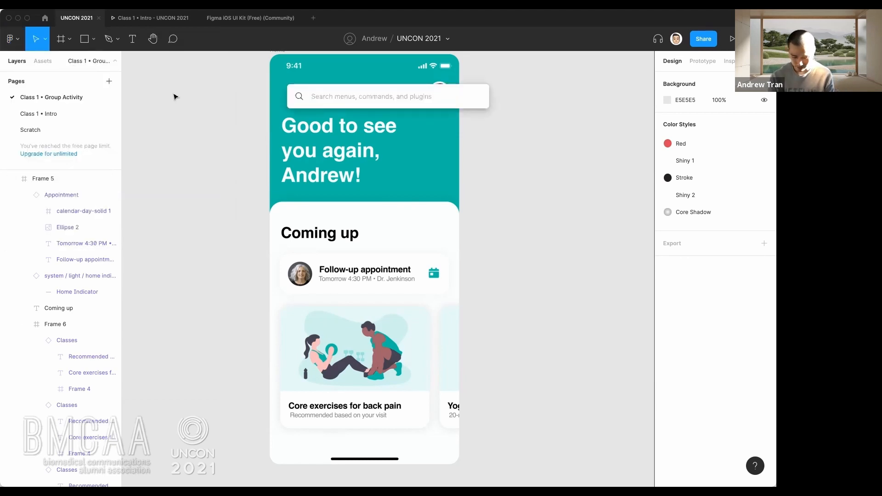
key(Escape)
key(super+slash)
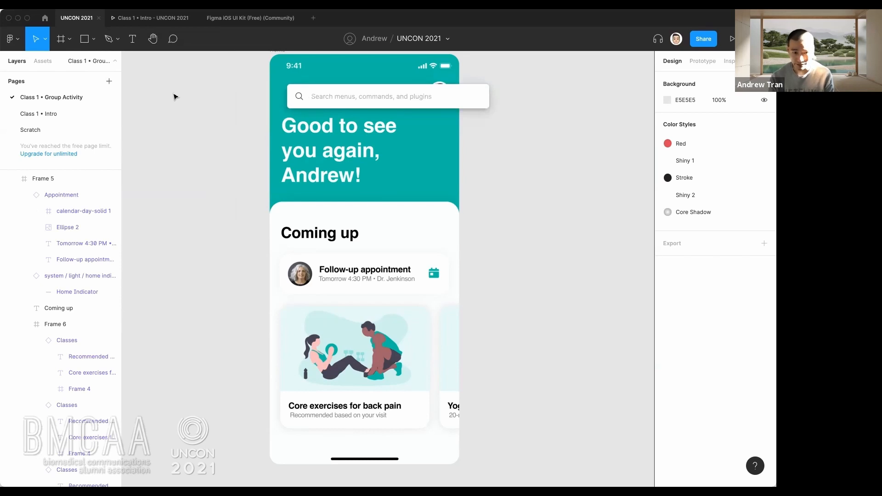
text(rectan)
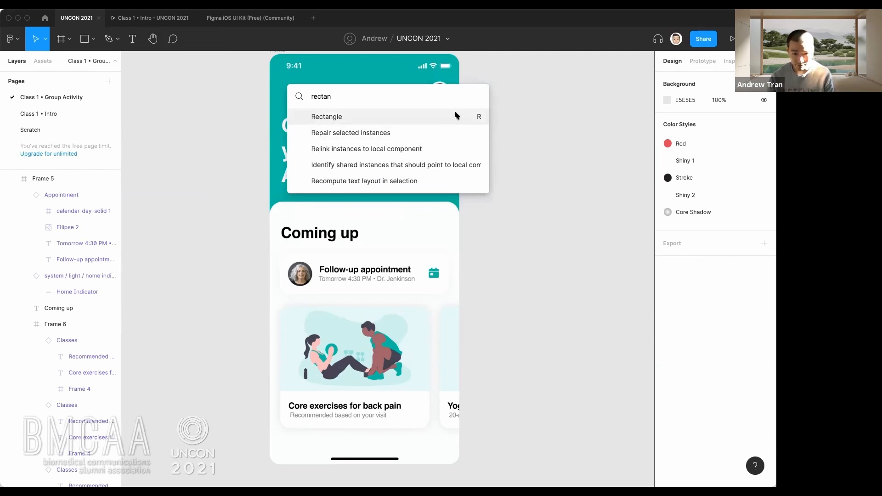
key(Return)
scroll(397, 133, right, 5)
drag(419, 138, 551, 249)
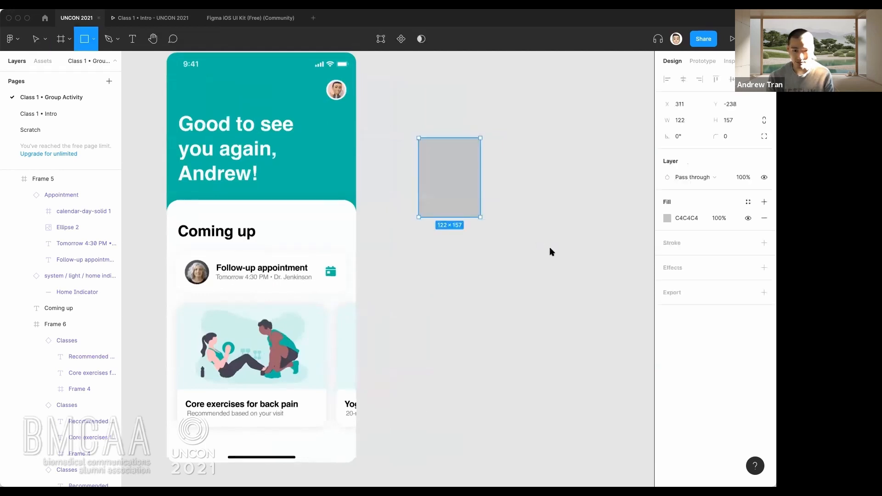
key(Delete)
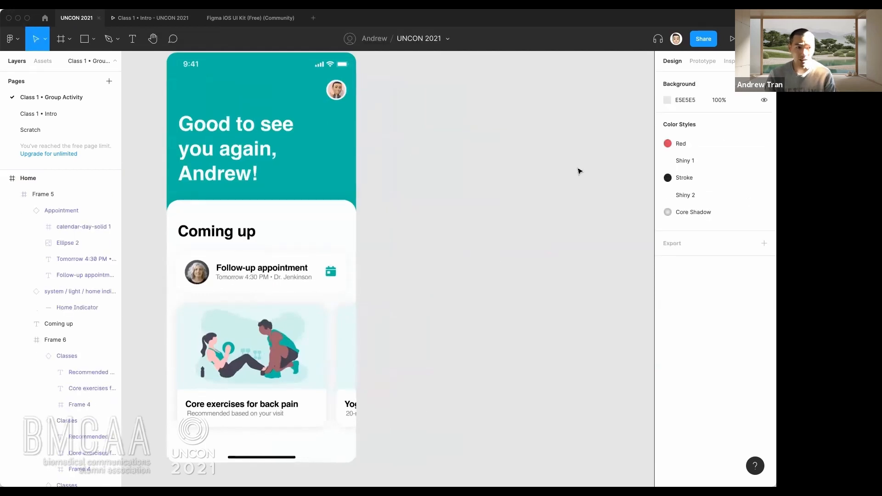
click(13, 38)
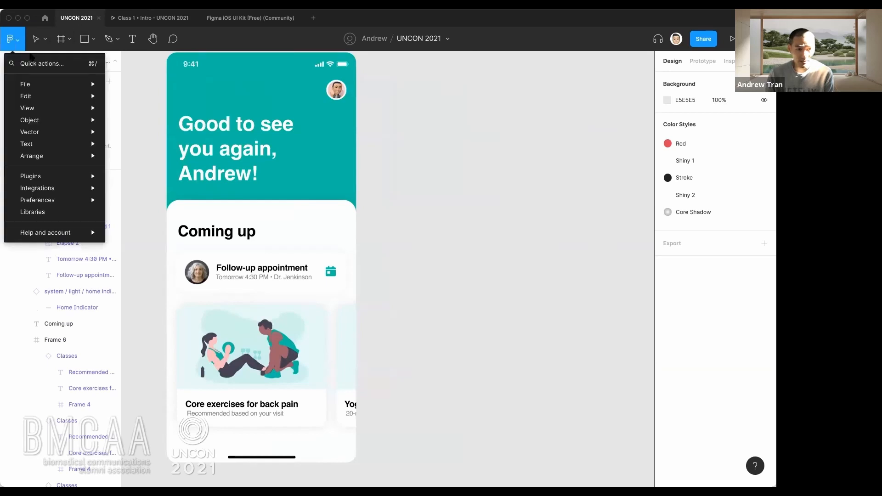
click(45, 40)
click(45, 40)
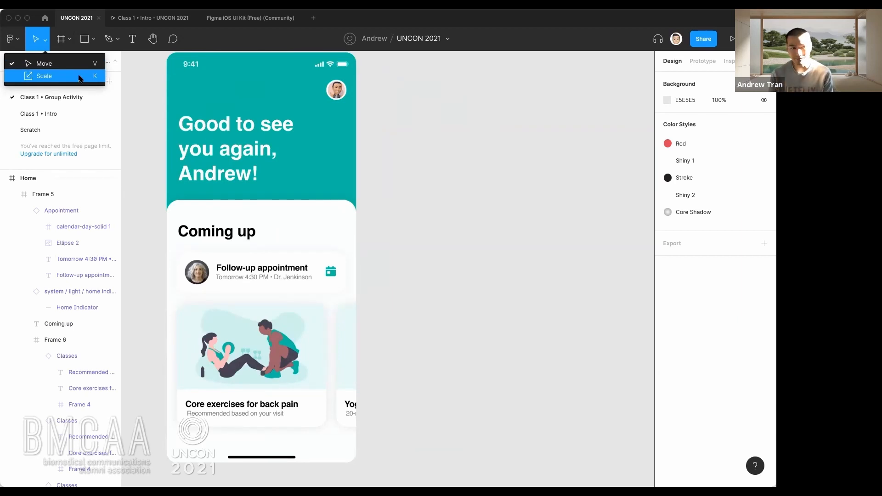
click(440, 155)
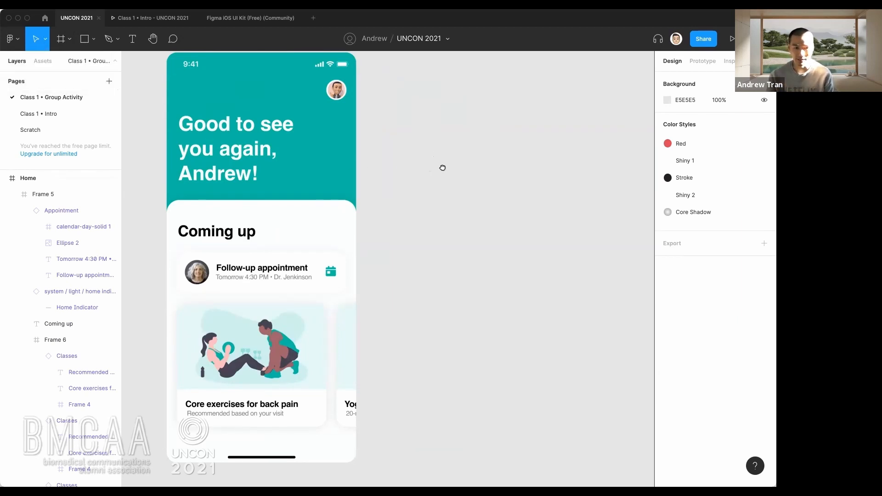
- Widen the Home frame to about 811 with the Move tool and narrow it to about 571
scroll(275, 101, up, 2)
click(192, 65)
drag(365, 166, 585, 185)
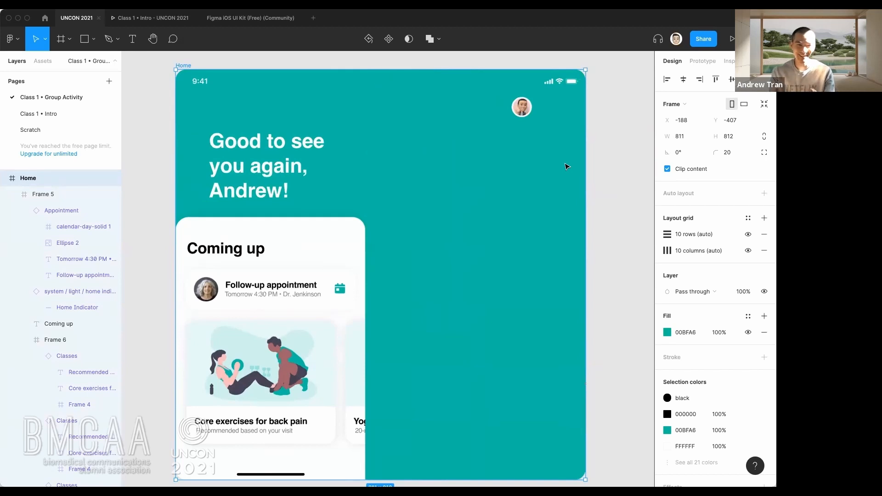
drag(585, 155, 464, 193)
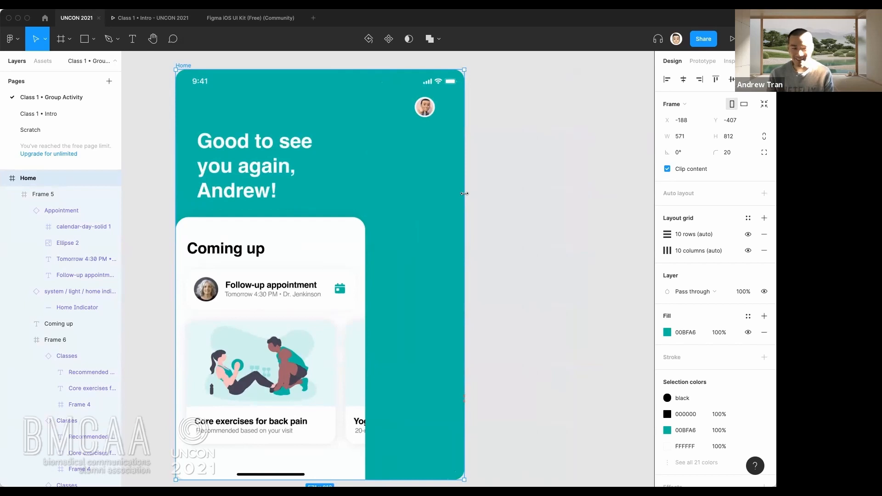
- Undo the width changes made to the Home frame and clear the selection
key(ctrl+z)
key(ctrl+z)
key(ctrl+z)
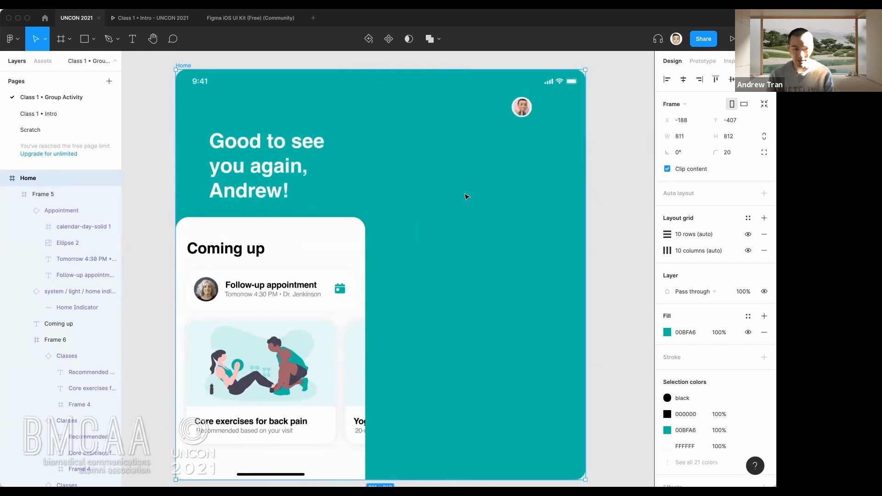
click(450, 180)
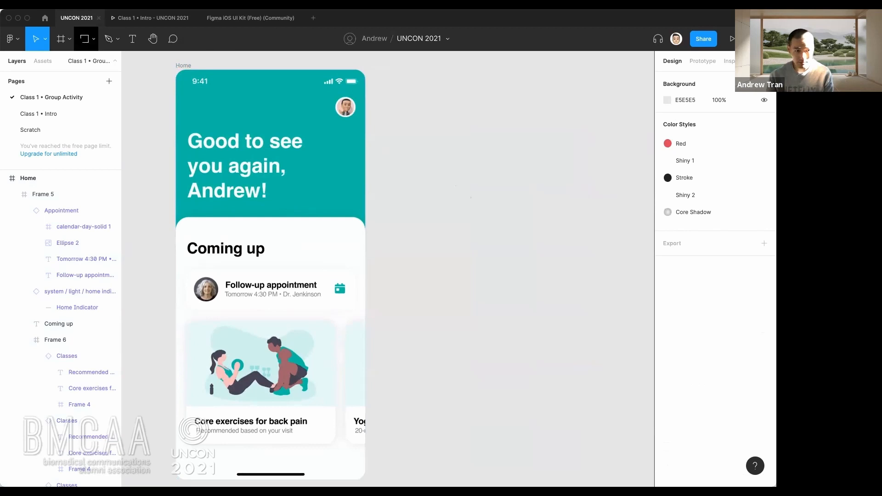
- Scale the Home frame proportionally to about 474 × 1026 with the Scale tool and undo the scaling
click(45, 39)
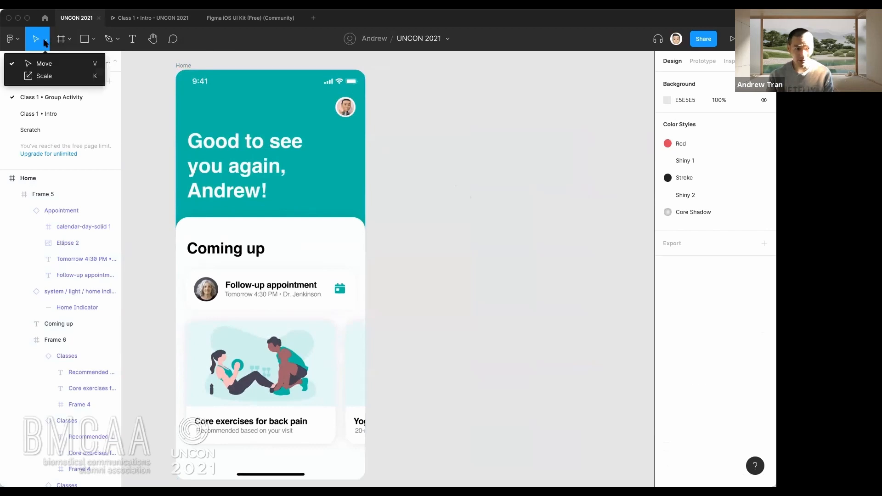
click(72, 77)
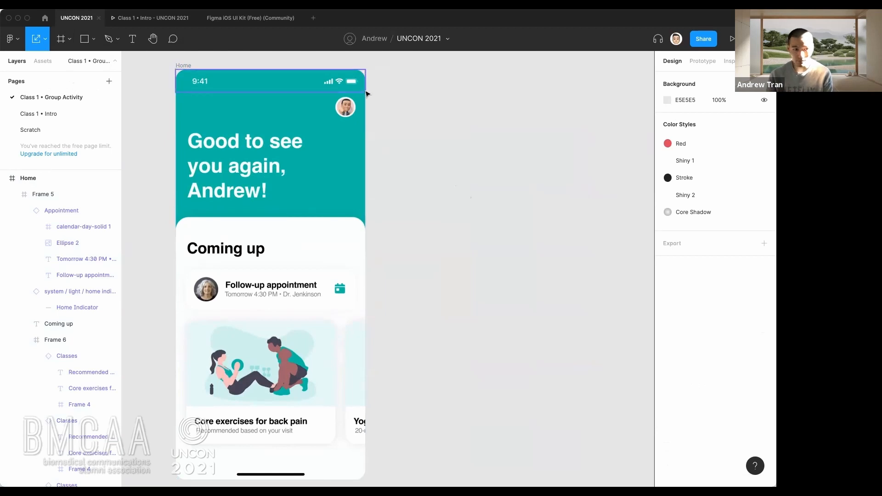
click(186, 65)
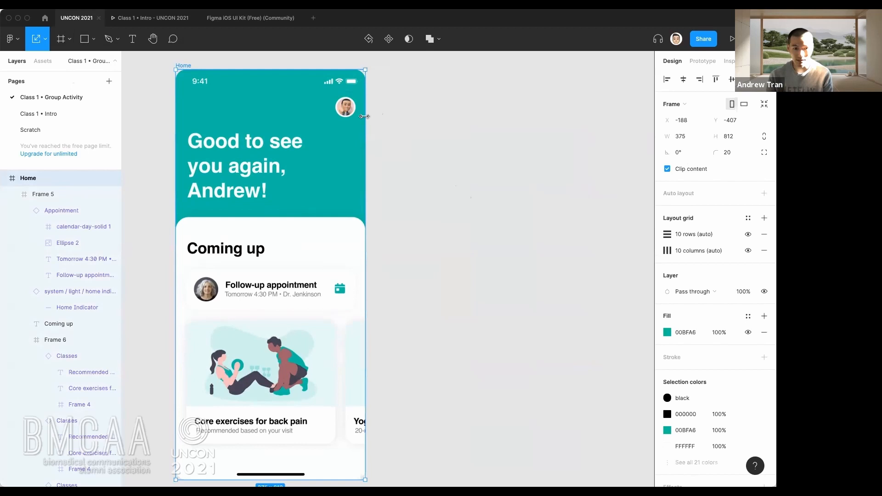
drag(365, 117, 416, 129)
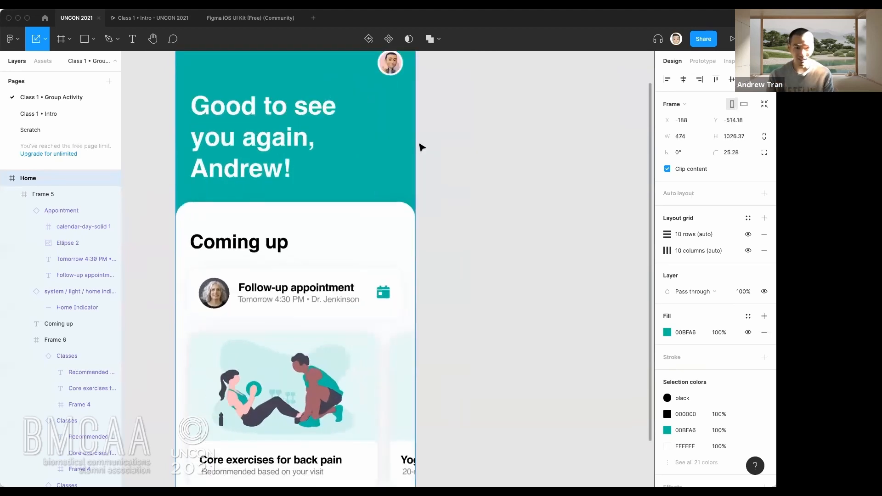
key(super+z)
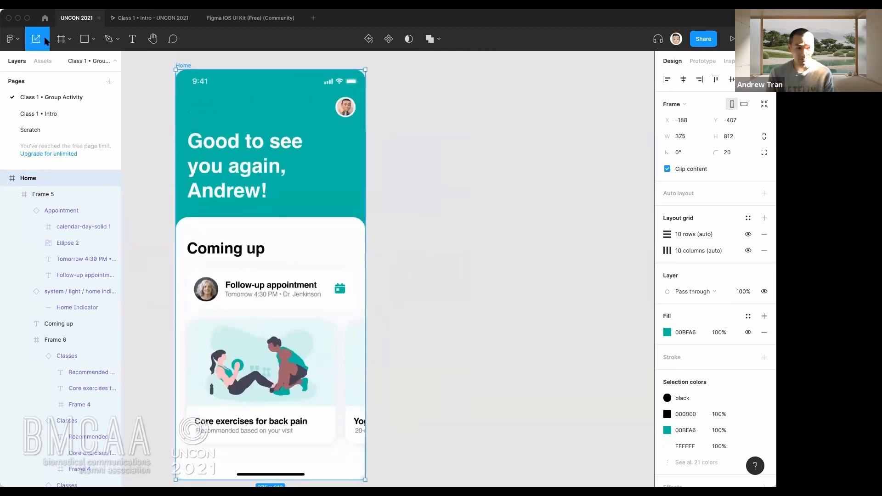
- Draw a new frame about 301 × 337 with the Frame tool on the empty canvas beside the Home screen
click(46, 40)
click(43, 65)
click(67, 39)
click(70, 40)
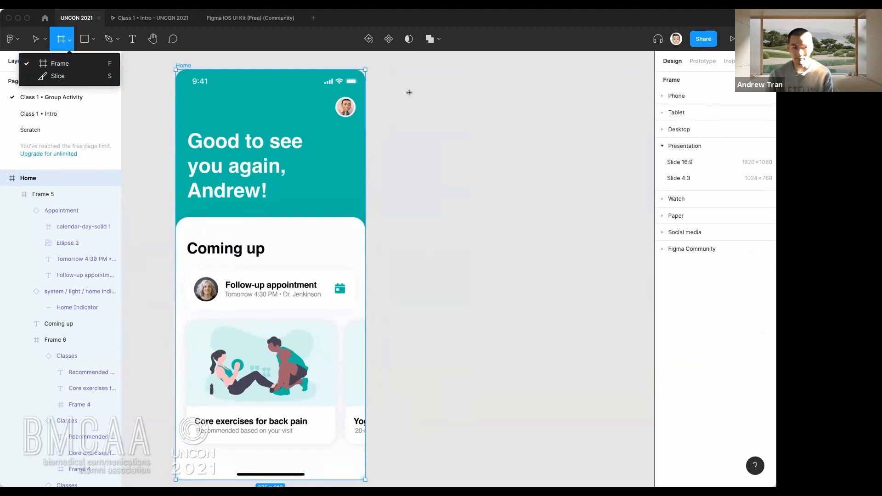
drag(430, 110, 582, 283)
scroll(471, 111, right, 3)
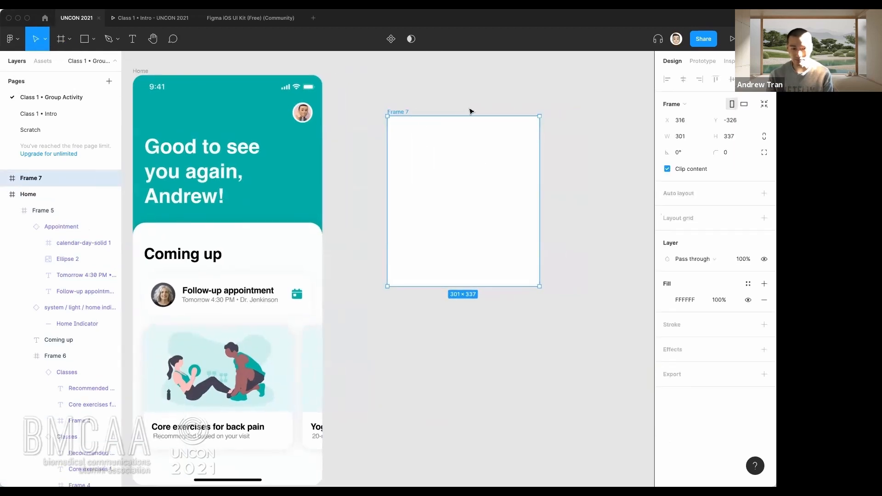
- Move the new blank frame by its label to about X 326, Y -338, and delete it
click(439, 107)
click(412, 112)
drag(412, 112, 389, 103)
drag(398, 133, 411, 109)
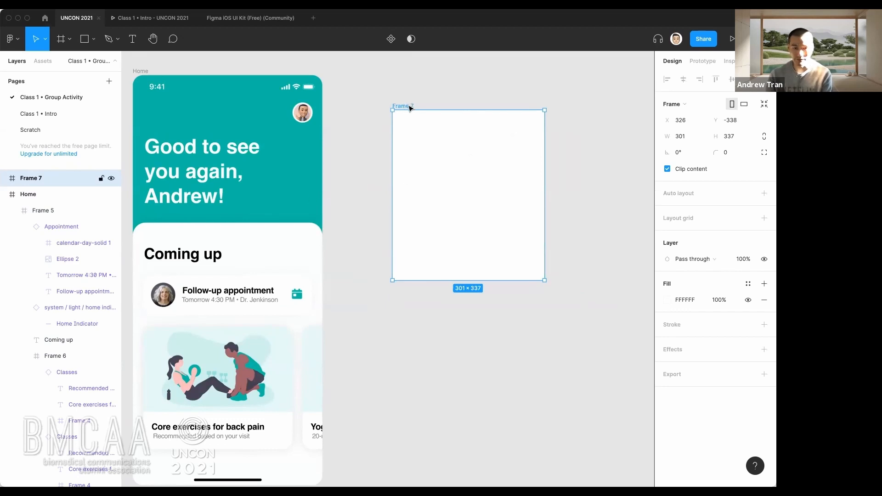
key(Delete)
click(69, 39)
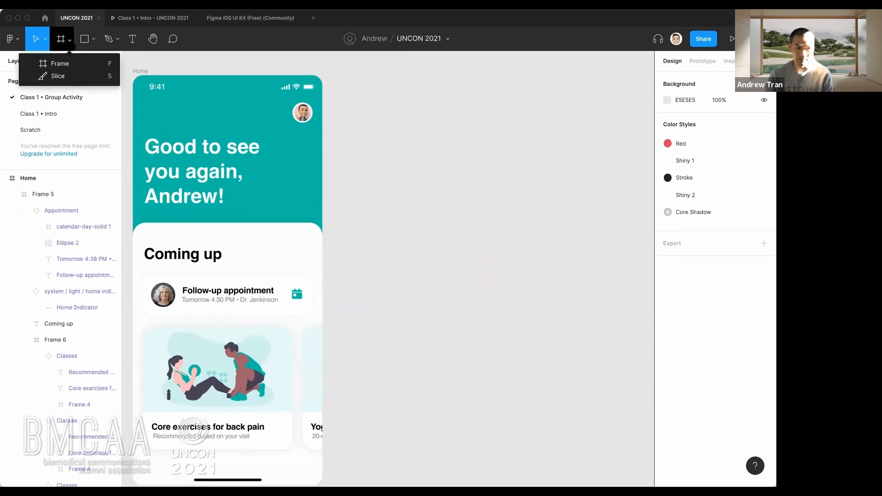
key(r)
click(94, 39)
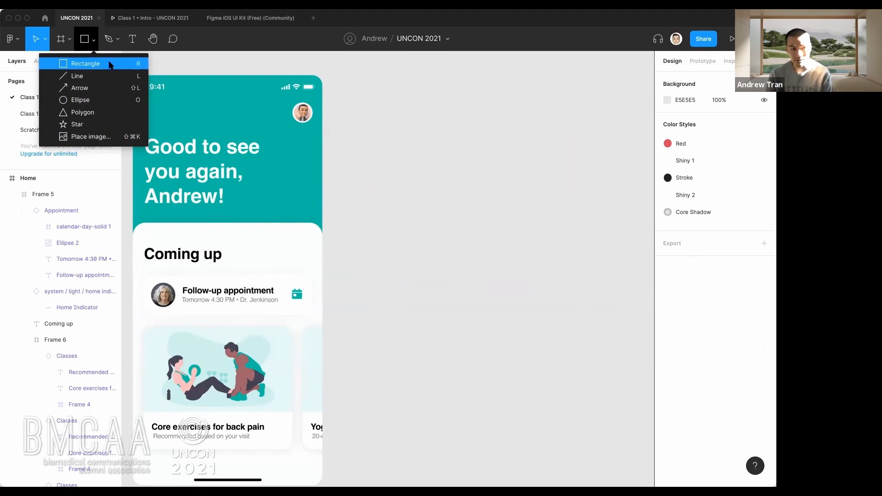
- Draw a freeform vector path mixing curved and straight segments with the Pen tool beside the Home screen, and end the path
click(117, 43)
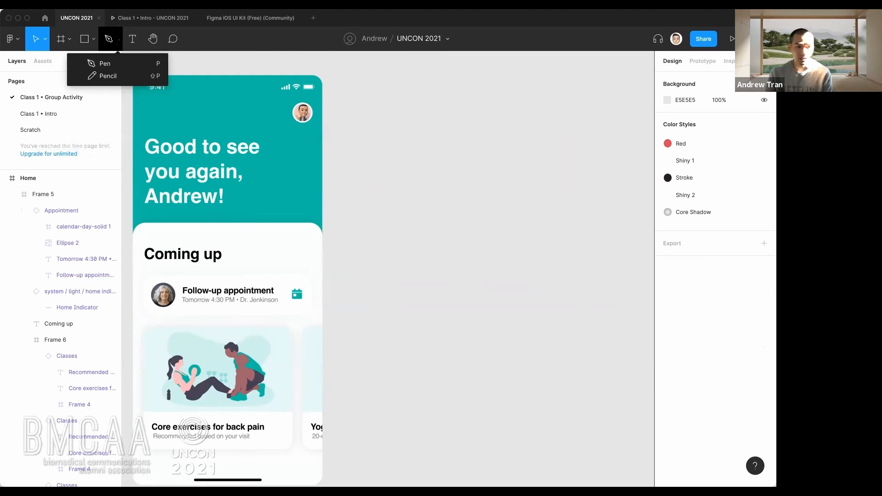
click(105, 63)
click(445, 174)
drag(393, 210, 399, 249)
drag(418, 262, 432, 266)
click(470, 256)
click(498, 205)
drag(457, 178, 423, 164)
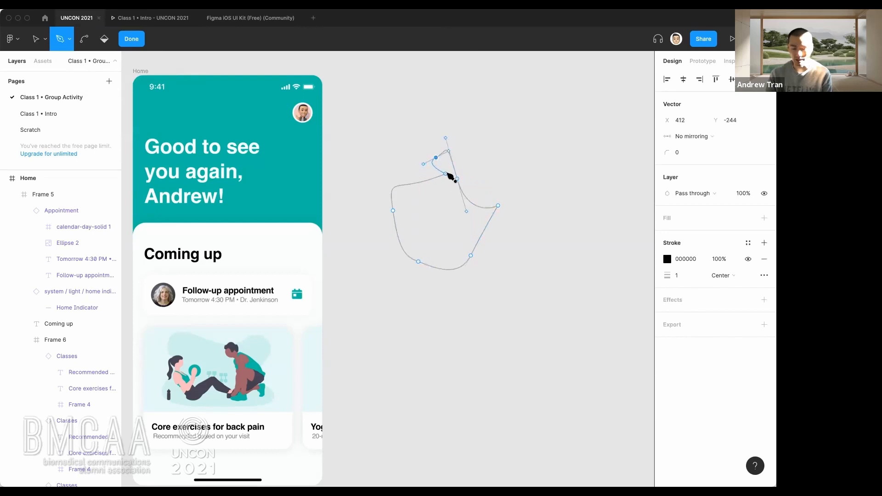
drag(445, 185, 423, 195)
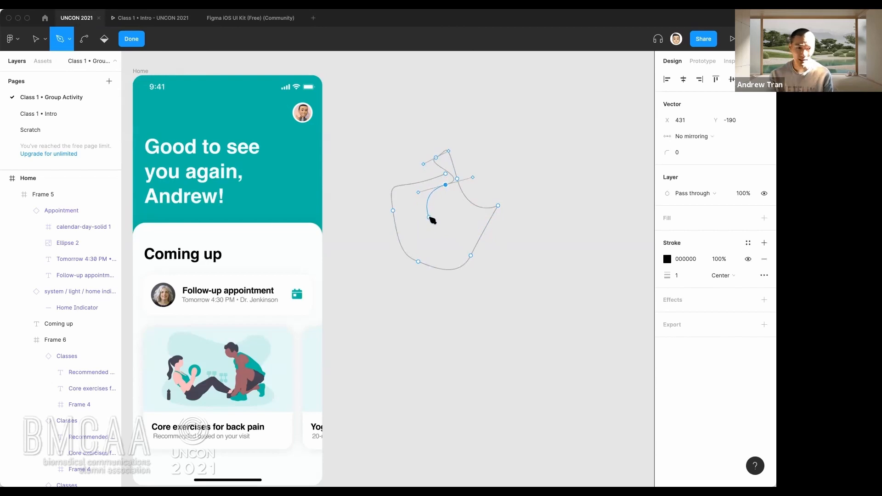
key(Escape)
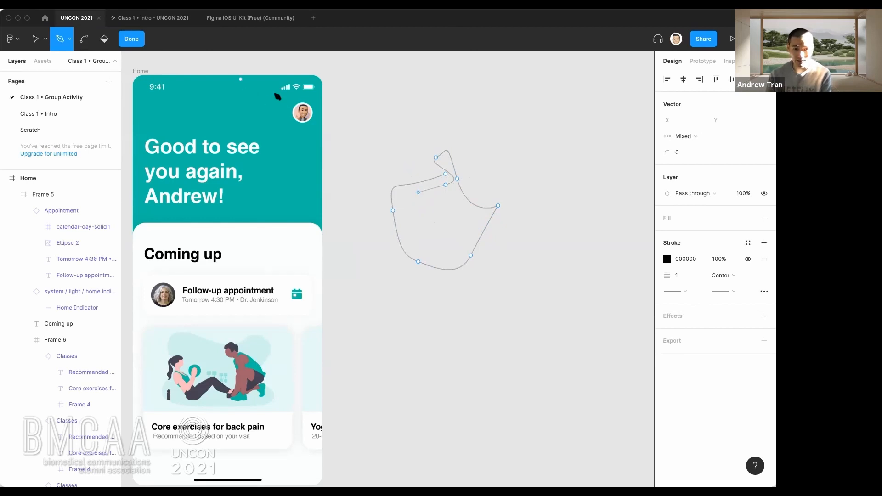
- Leave vector editing, select the entire pen-drawn path beside the Home screen, and delete it
click(395, 168)
drag(374, 142, 604, 324)
key(Delete)
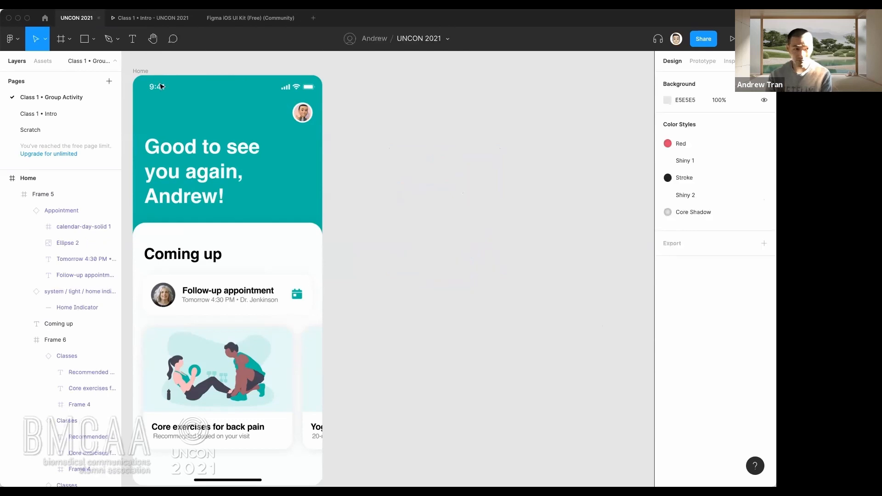
click(117, 39)
click(117, 40)
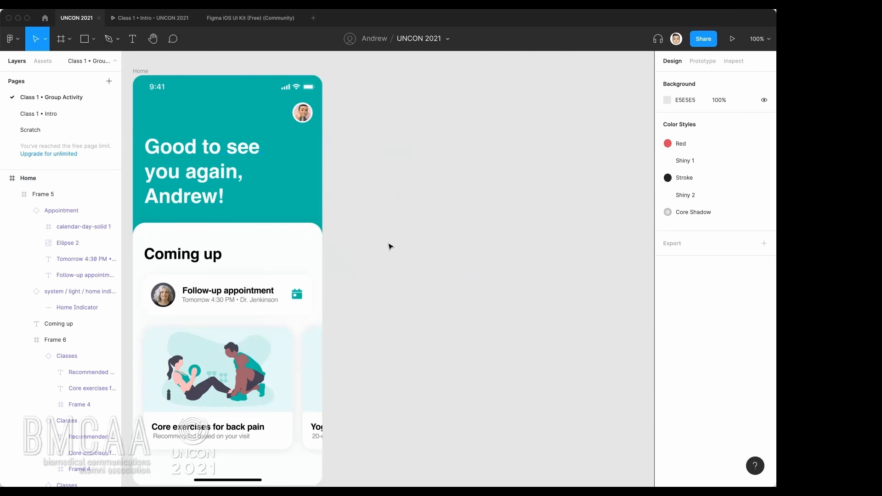
scroll(385, 255, down, 3)
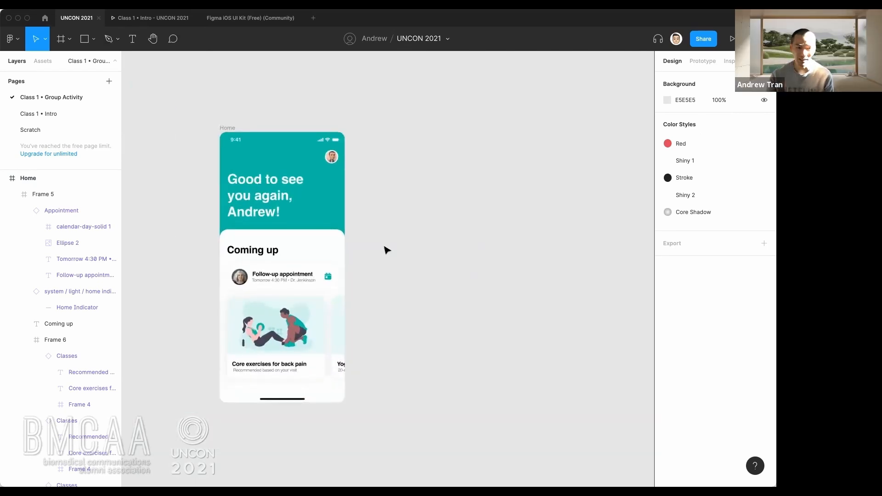
click(288, 139)
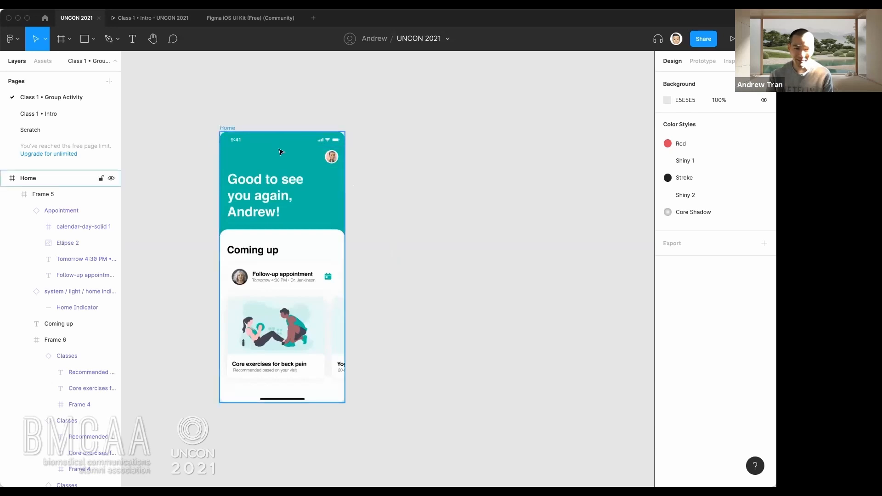
scroll(279, 153, up, 3)
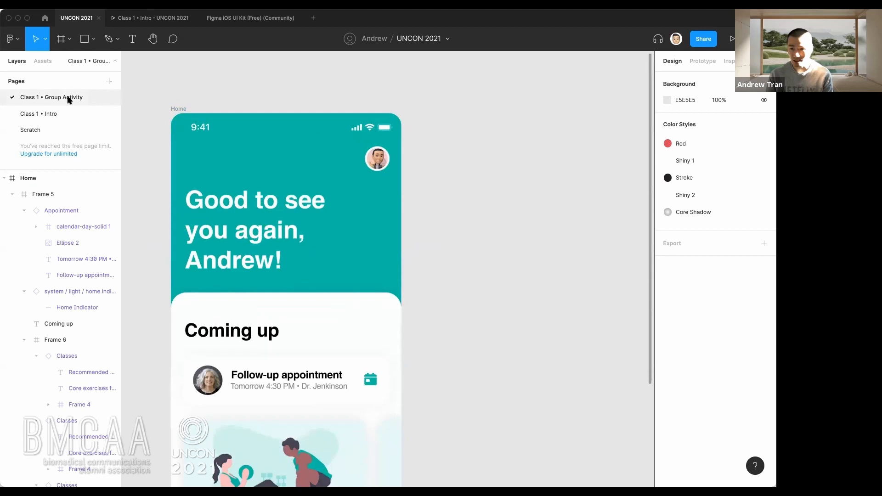
- Examine the layer nesting of the Home frame by selecting Home, Frame 5, Appointment, and its calendar icon, ellipse and text layers, then clear the selection
click(178, 109)
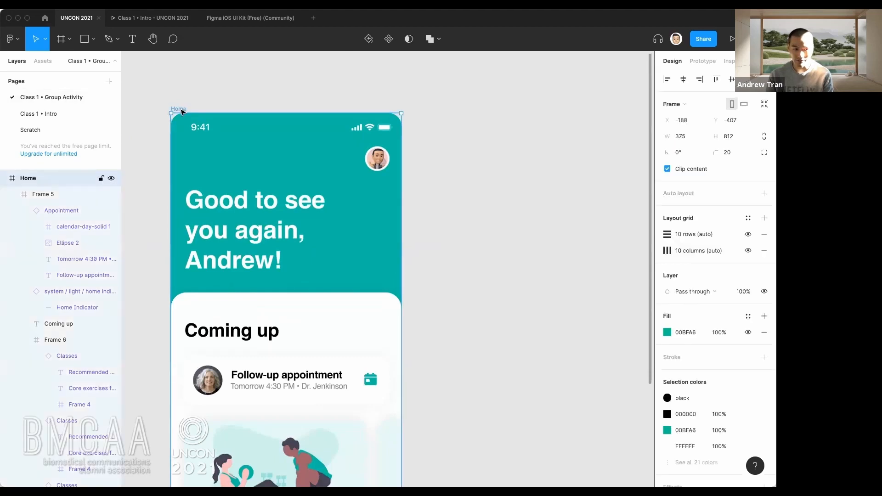
click(72, 210)
click(69, 227)
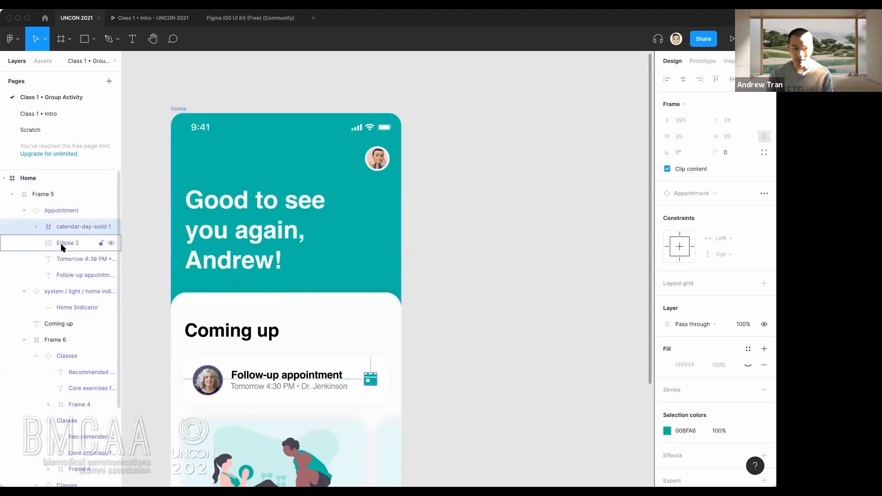
click(64, 243)
click(63, 260)
click(65, 242)
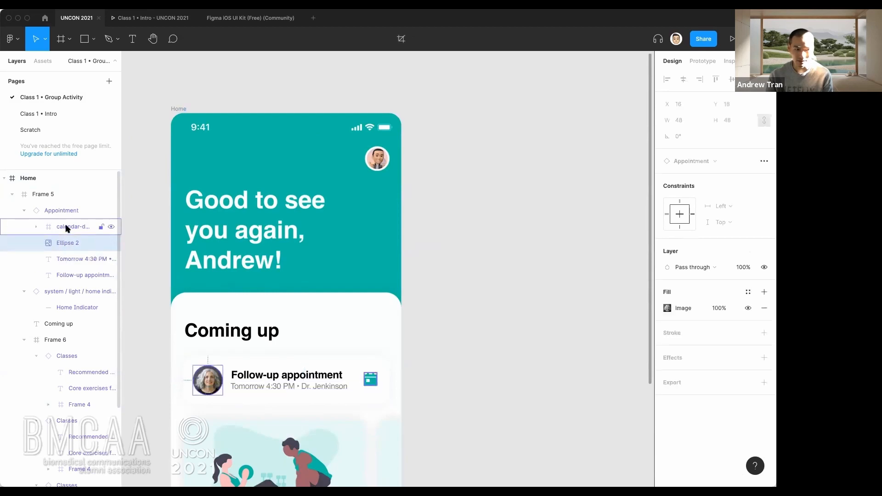
click(64, 226)
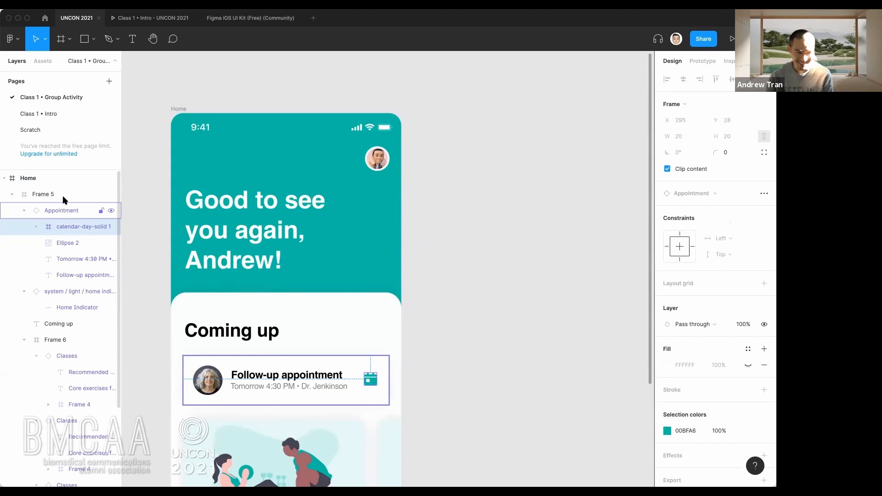
click(63, 196)
click(61, 178)
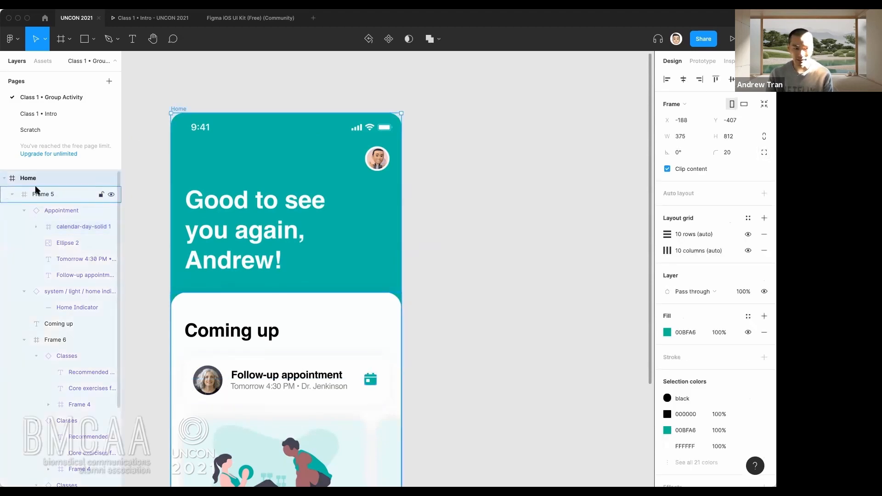
click(51, 193)
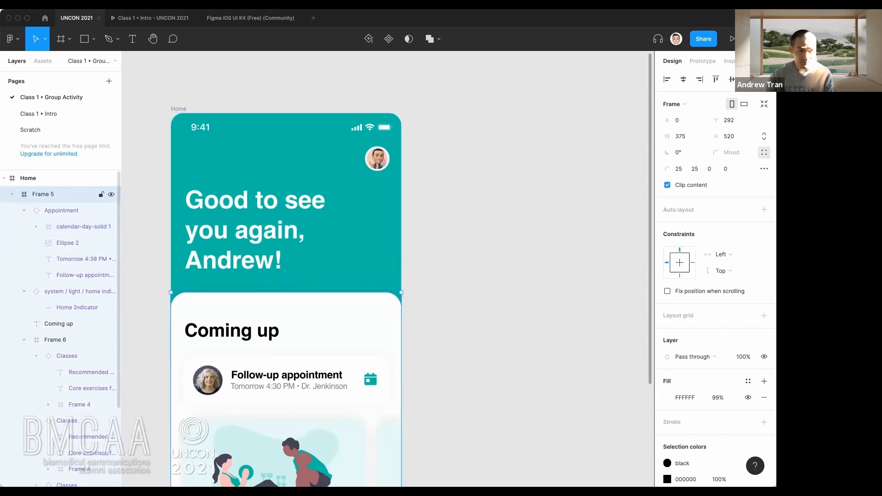
click(151, 73)
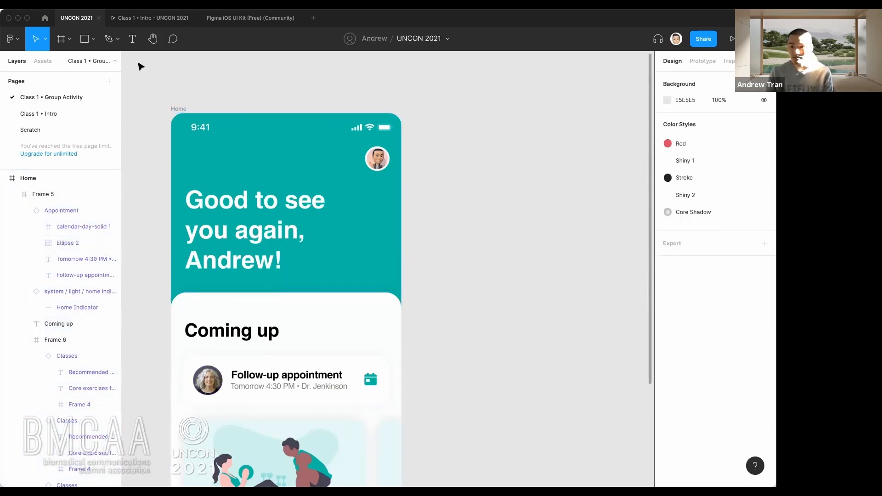
- Activate the Text tool briefly, then pan the canvas around the Home screen with the Hand tool
click(93, 39)
click(95, 39)
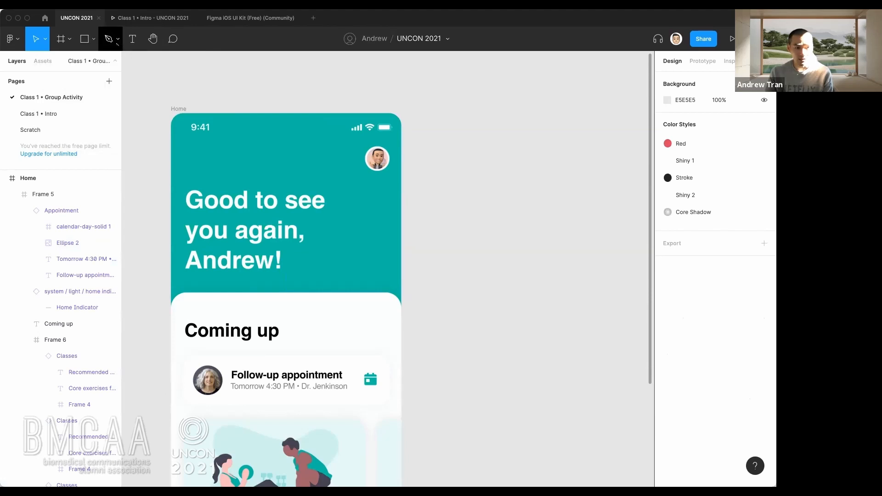
click(133, 40)
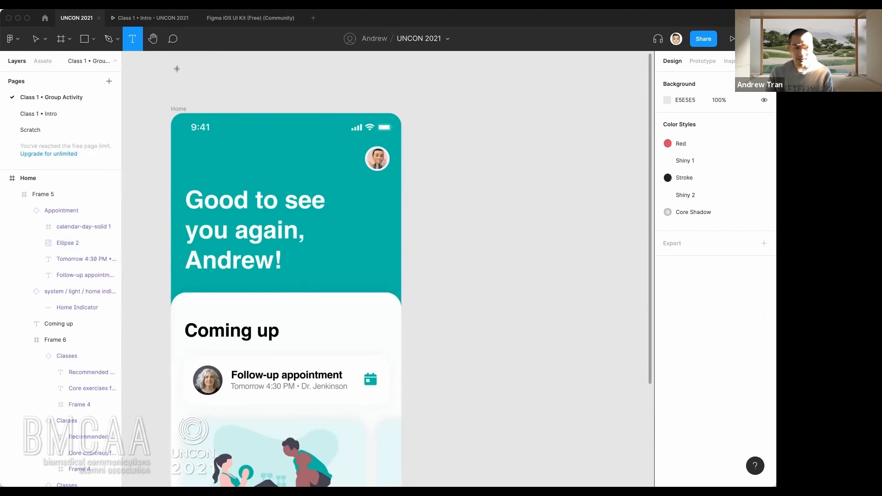
click(153, 47)
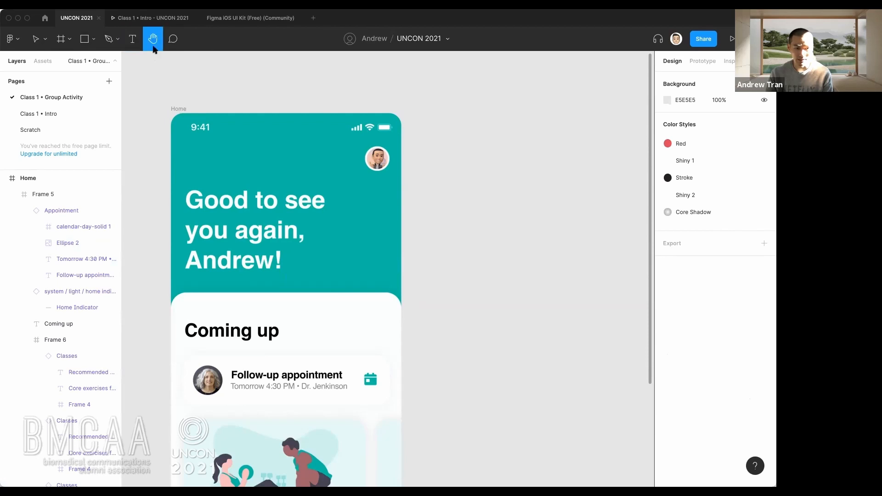
drag(231, 146, 245, 122)
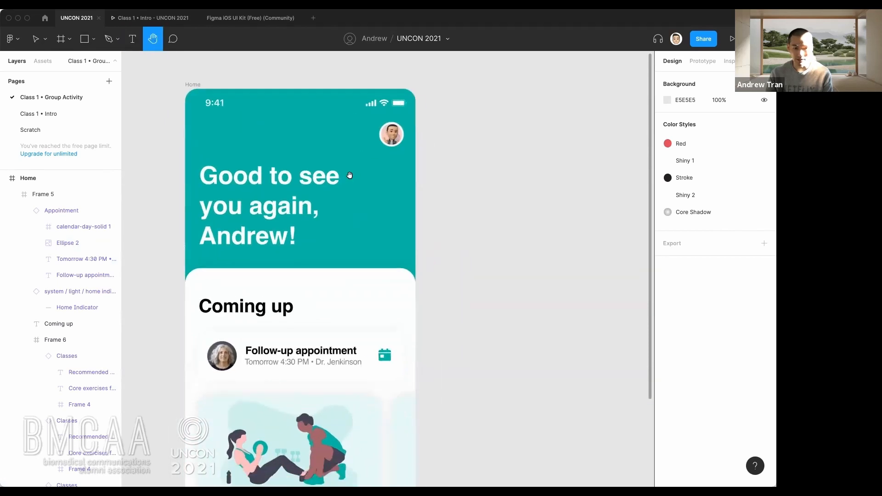
drag(383, 255, 467, 213)
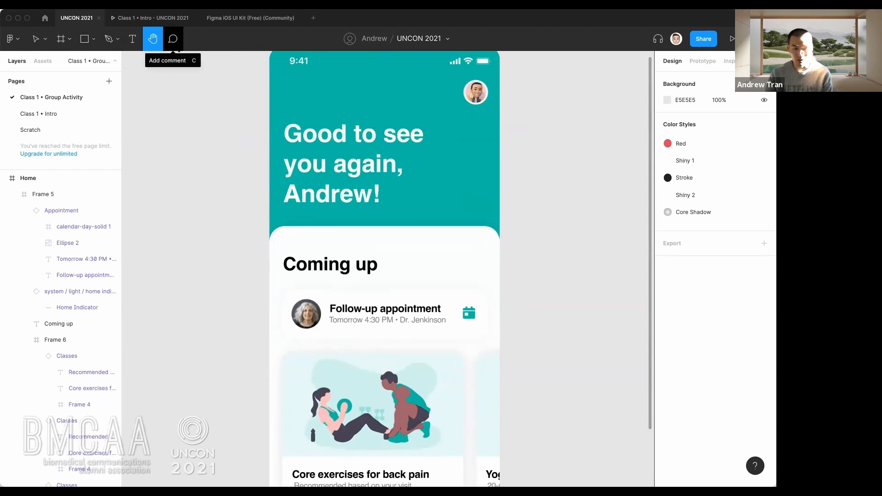
- Turn on comment mode for the file, switch back to the Move tool, and turn comment mode on again
click(174, 42)
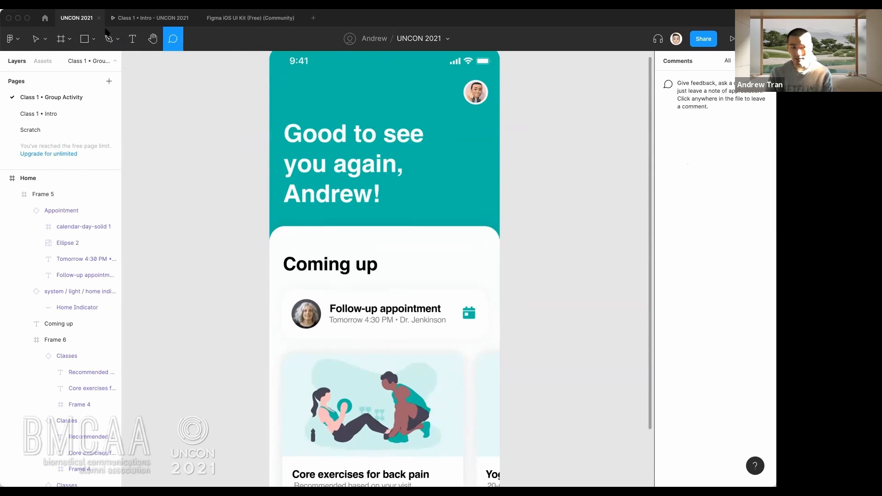
key(v)
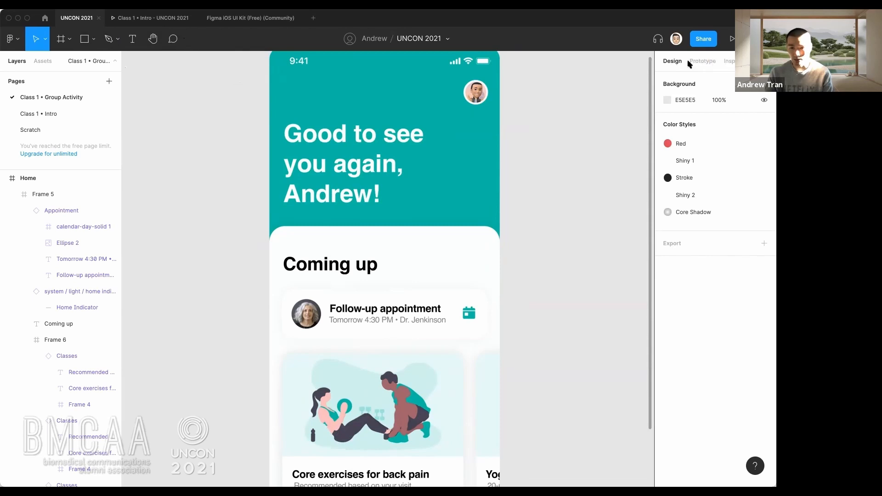
click(173, 39)
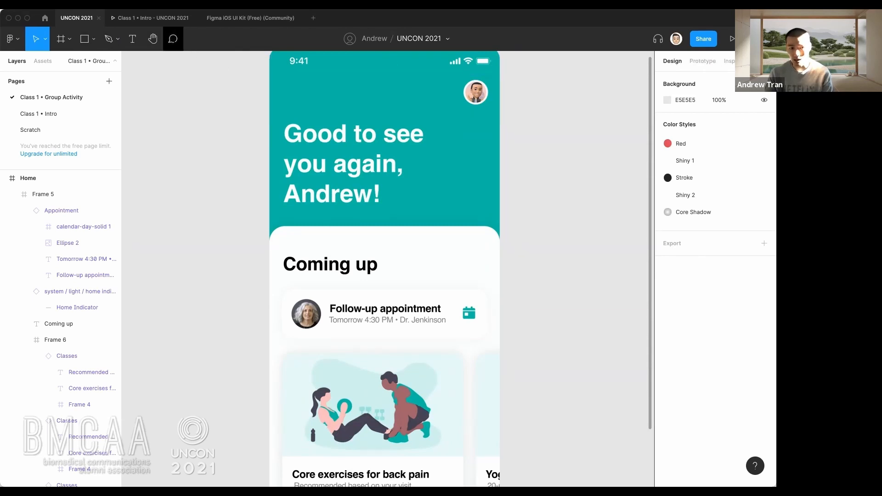
click(182, 45)
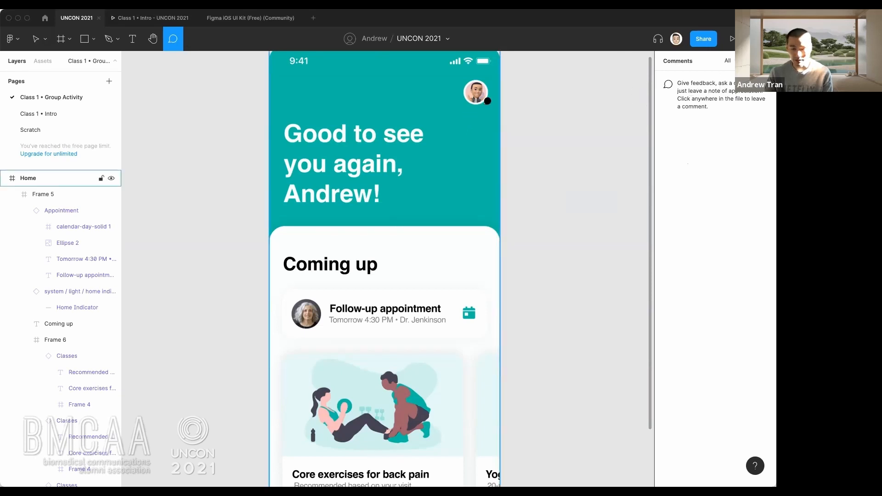
- Post a comment on the Home screen's profile picture that mentions a collaborator and reads "Check on this profile image"
click(477, 97)
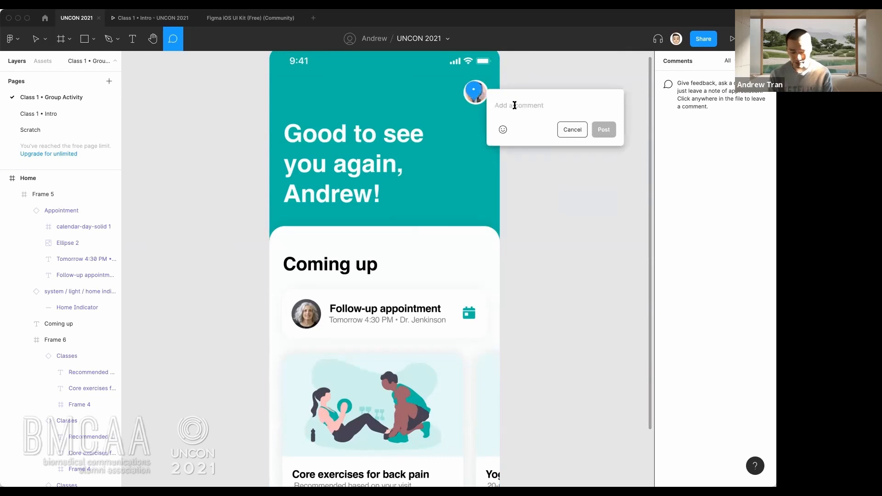
text(@tim)
key(BackSpace)
key(BackSpace)
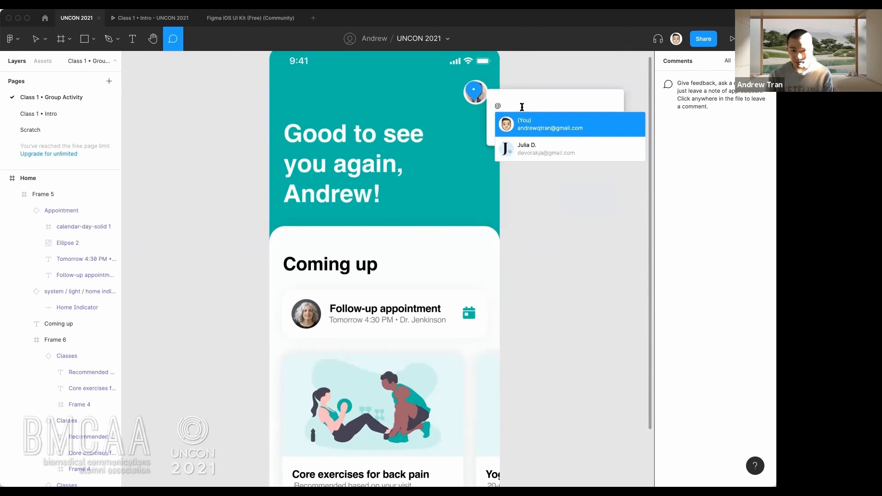
click(536, 150)
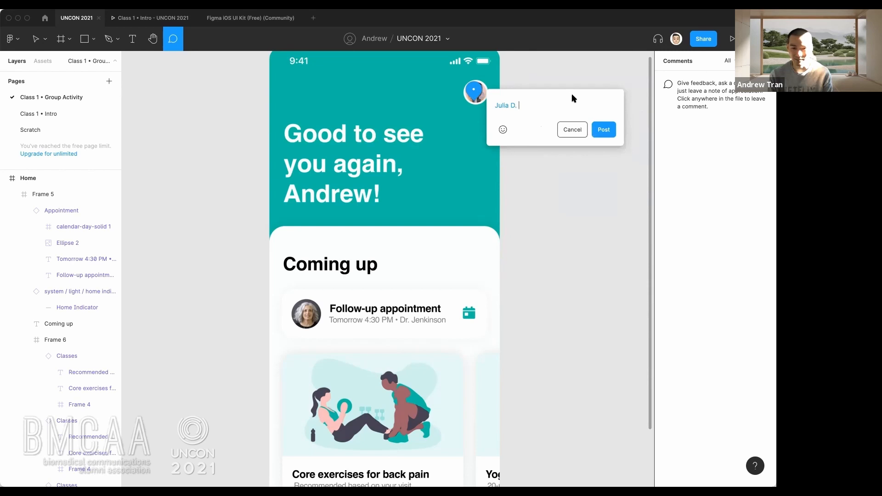
text(Check on thi)
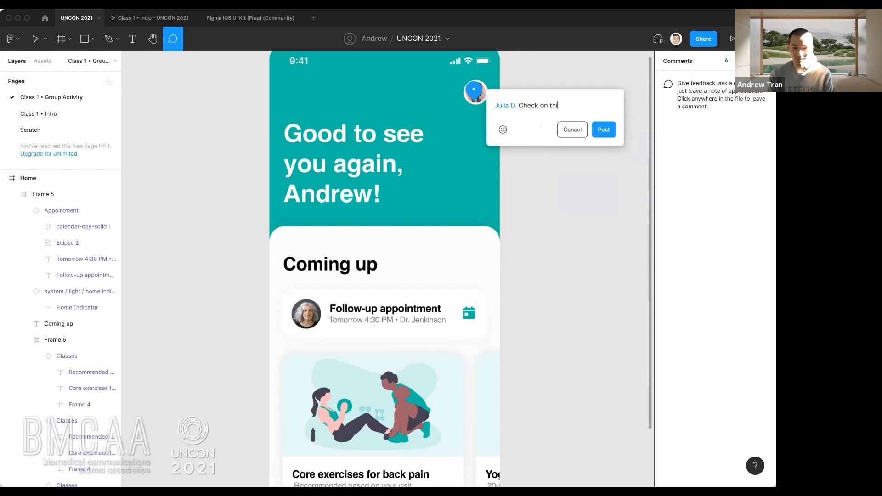
text(s profile image)
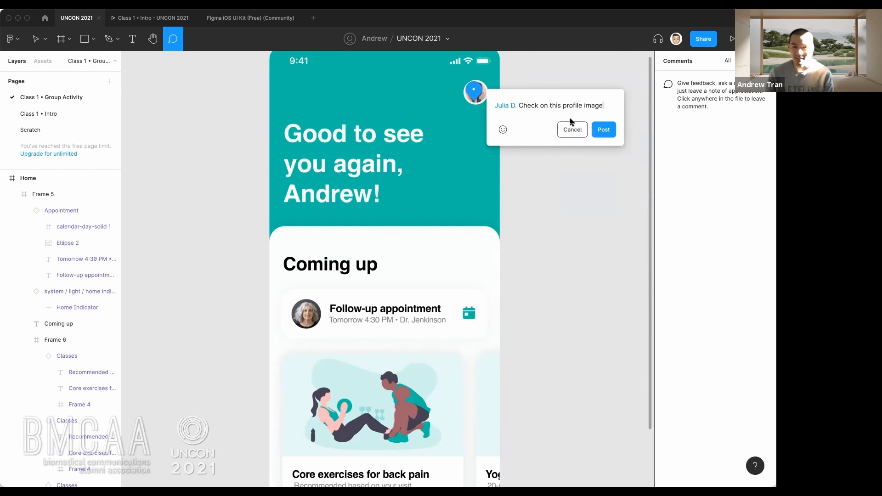
click(603, 132)
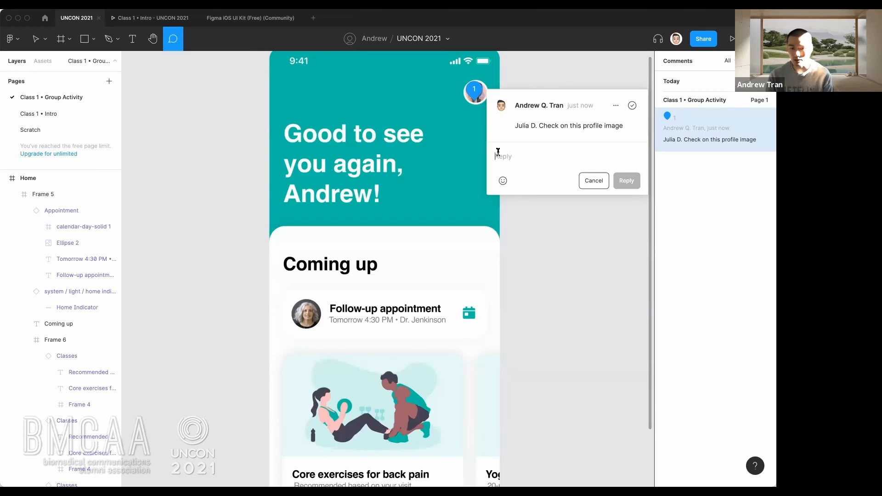
- Close the profile image comment thread, reopen it and mark it resolved, and leave comment mode
click(584, 180)
key(Escape)
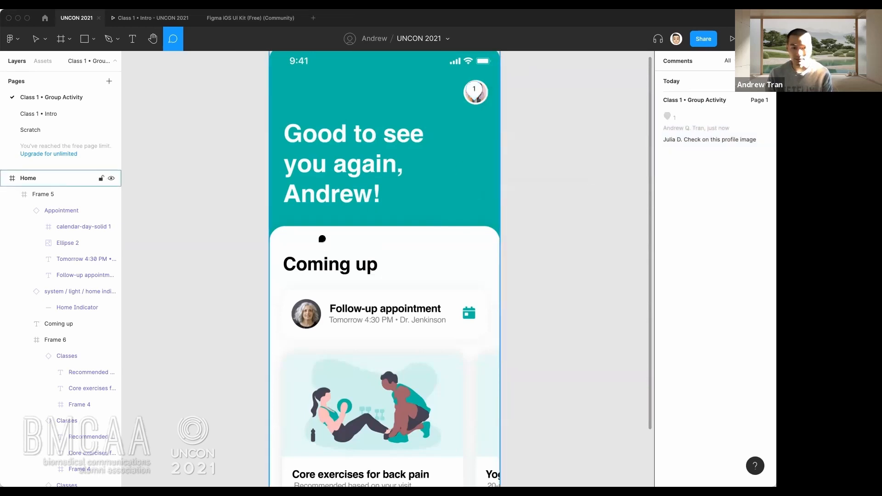
click(321, 188)
key(Escape)
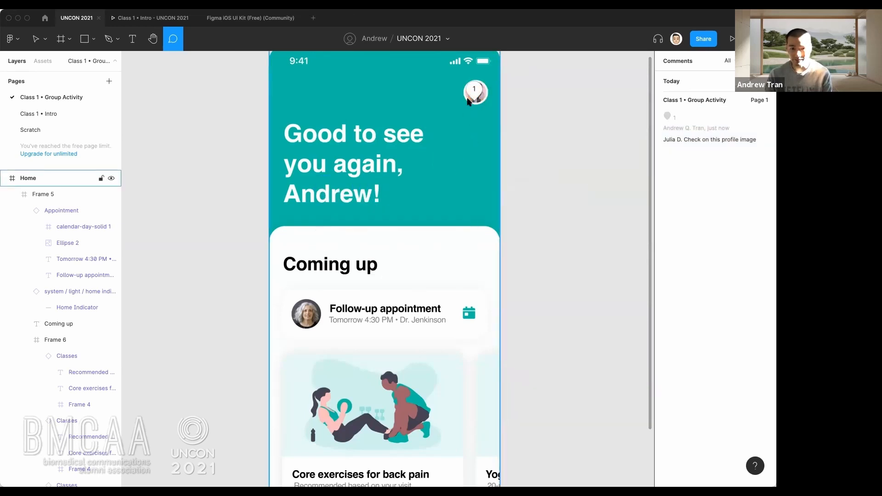
click(746, 133)
click(633, 106)
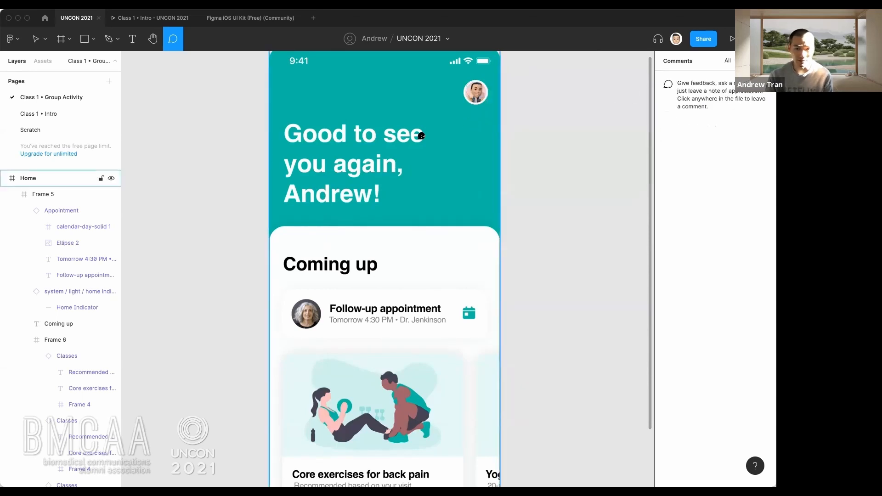
key(Escape)
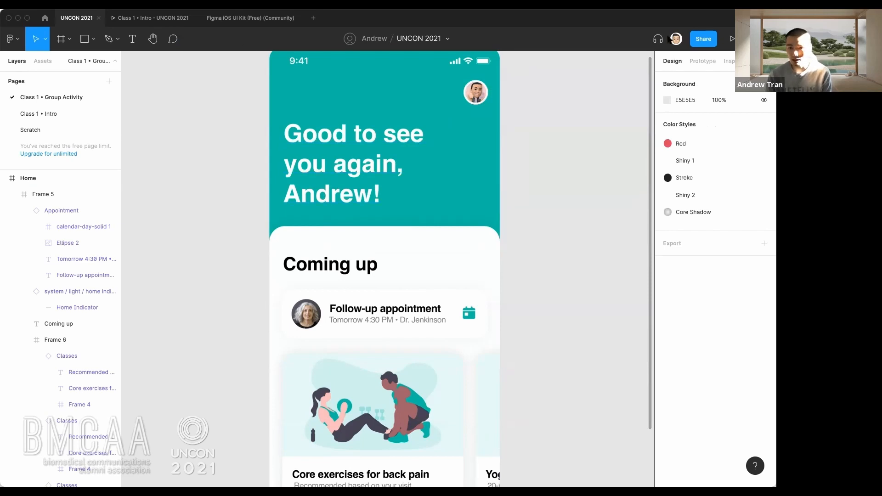
- View the UNCON 2021 file's options and the audio conversation feature, closing each without changing anything
click(448, 40)
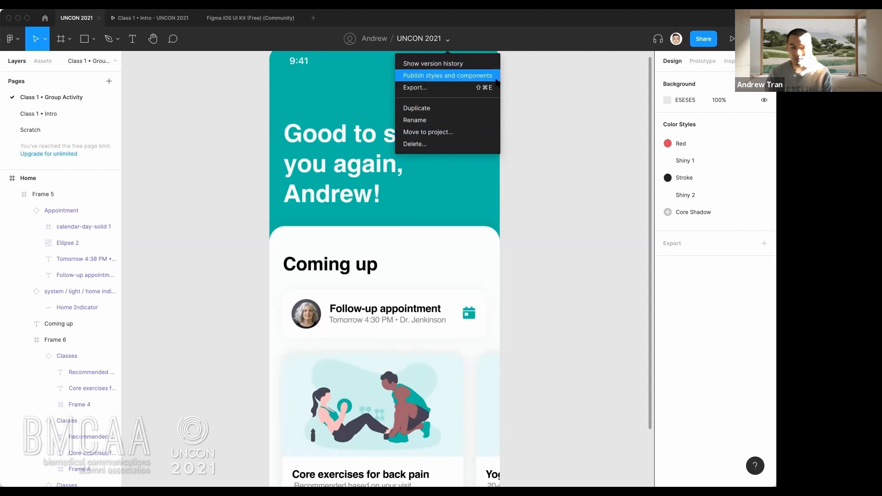
click(520, 98)
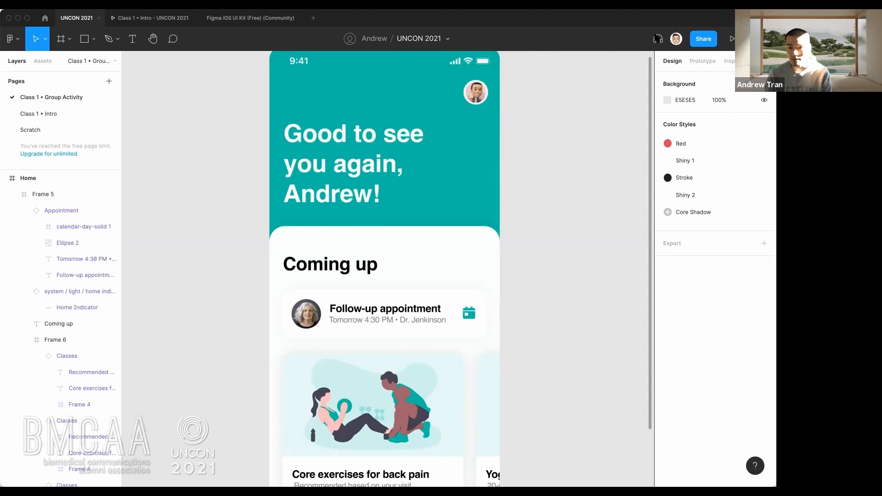
click(657, 40)
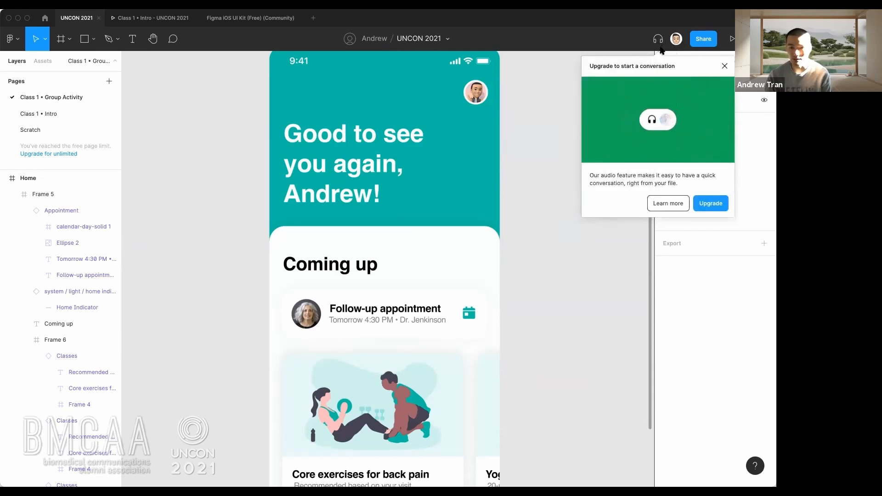
click(724, 66)
- Open the file's sharing settings, check the invite permission options, copy the file link, and close the settings
click(703, 39)
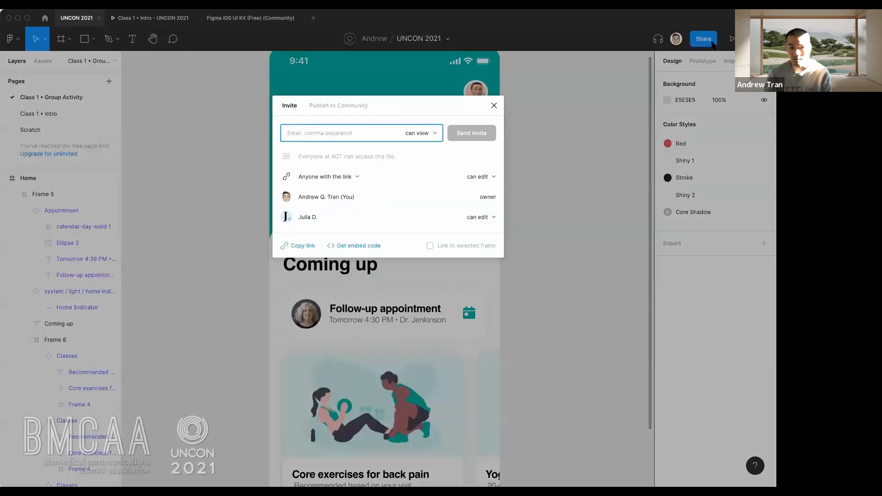
click(425, 135)
click(423, 134)
click(423, 134)
click(381, 132)
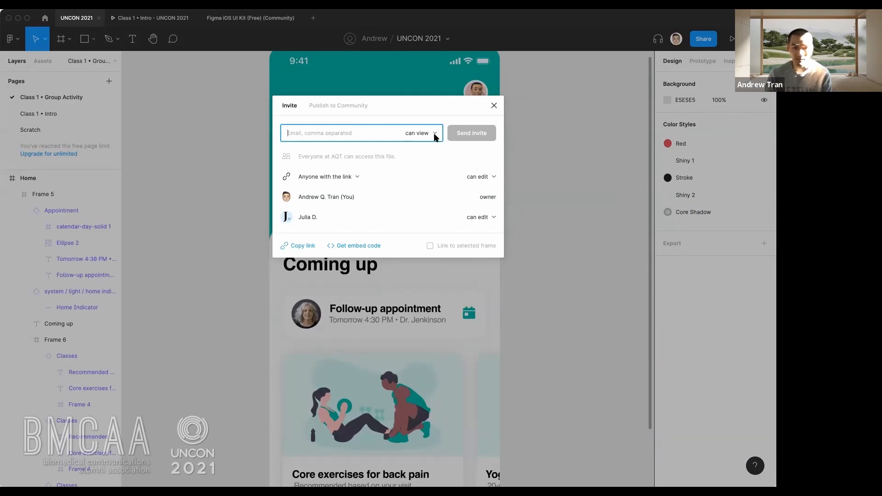
click(301, 246)
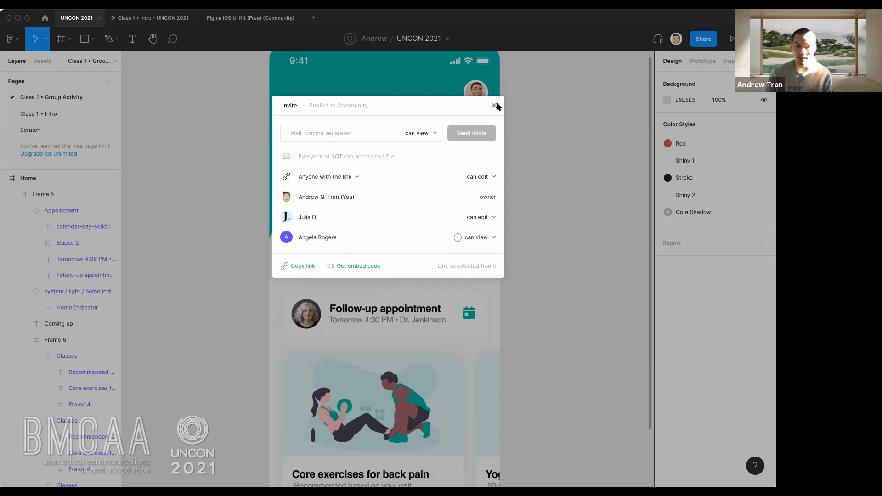
click(546, 131)
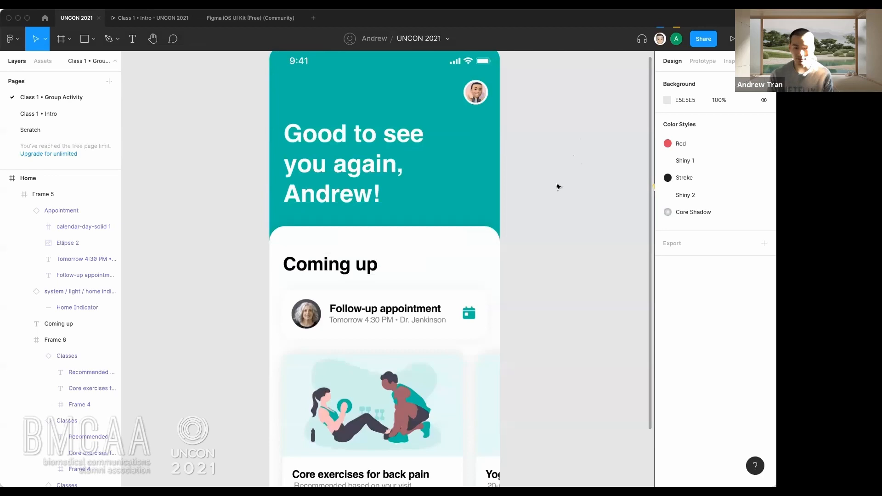
- Duplicate the Home frame and place the copy to the right of the original, at about X 347, Y -407
scroll(558, 187, down, 2)
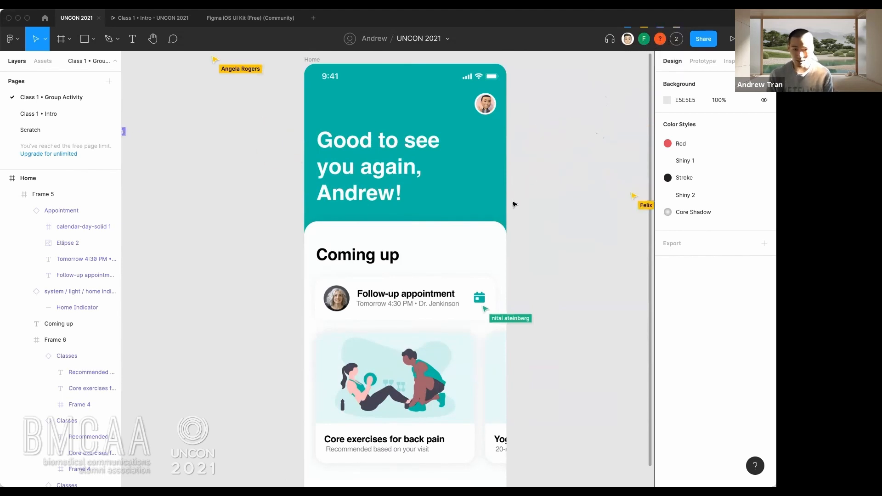
scroll(514, 204, down, 2)
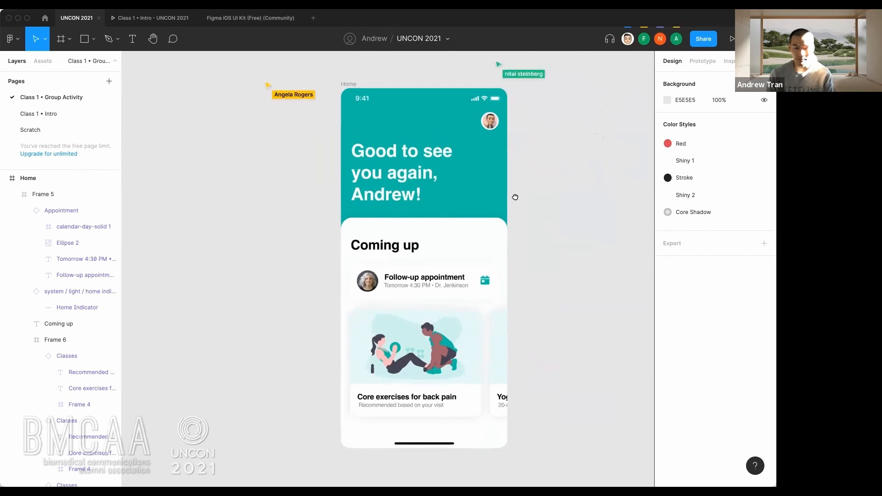
scroll(505, 207, right, 2)
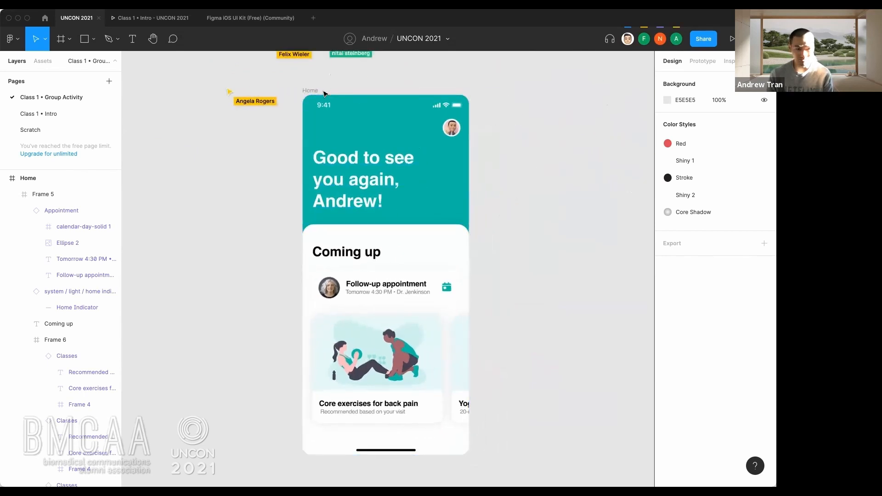
click(353, 96)
scroll(327, 108, down, 2)
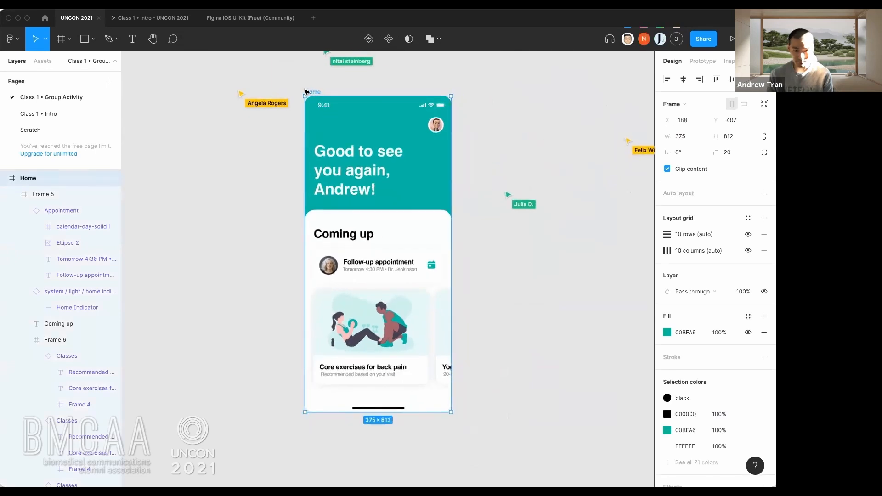
drag(315, 92, 522, 92)
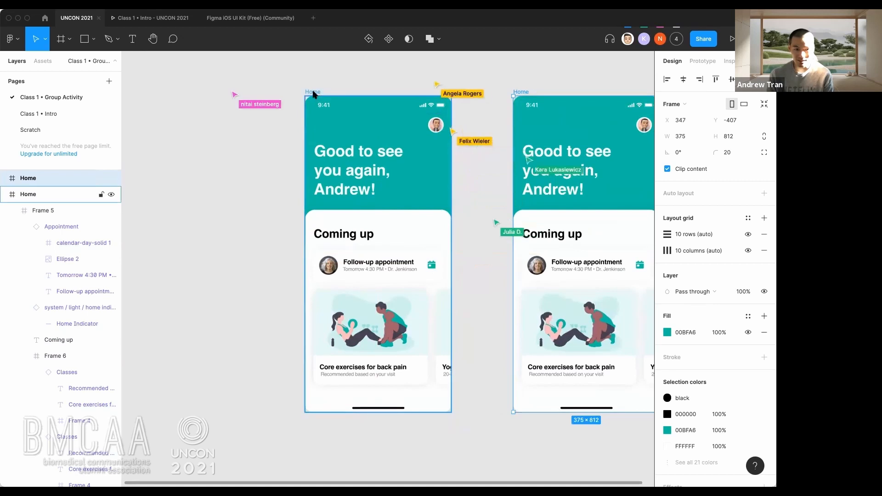
- Lock the original Home frame and move the unlocked copy to about X 404, Y -423
right_click(314, 91)
click(349, 372)
scroll(381, 96, right, 5)
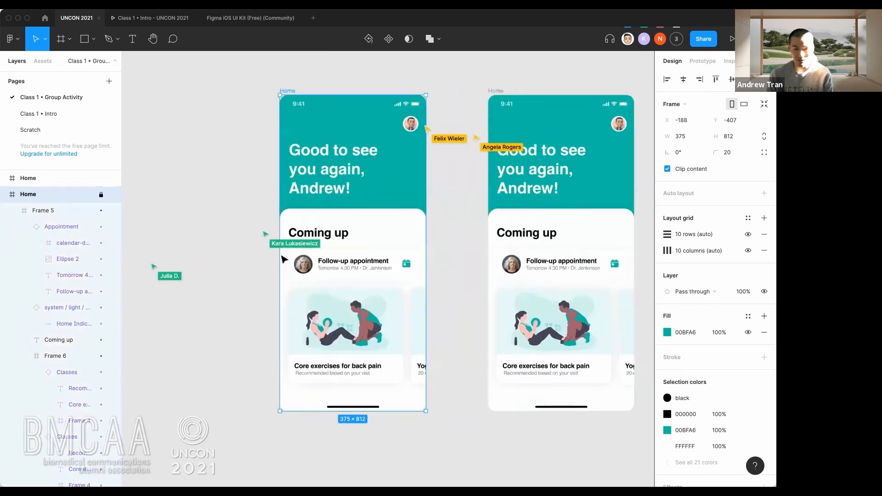
drag(380, 96, 404, 90)
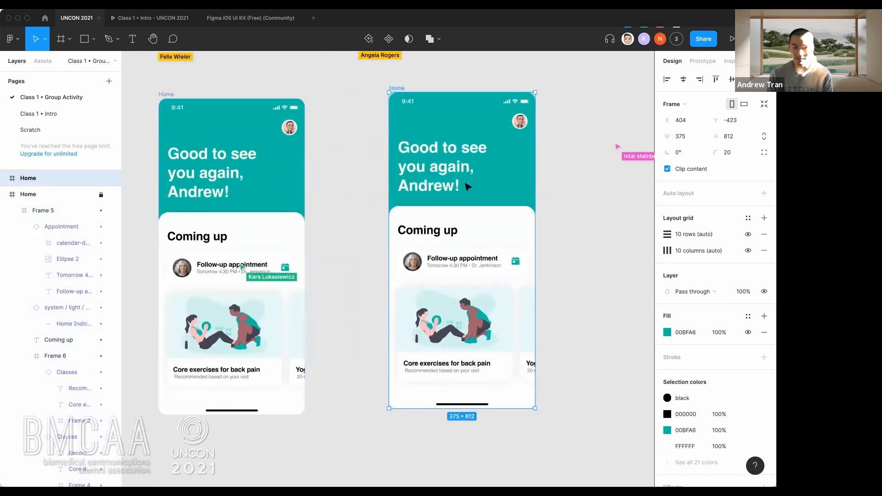
- Try moving the greeting text out of the copied Home frame, undo the move, and clear the selection
click(455, 174)
drag(440, 227, 557, 206)
key(super+z)
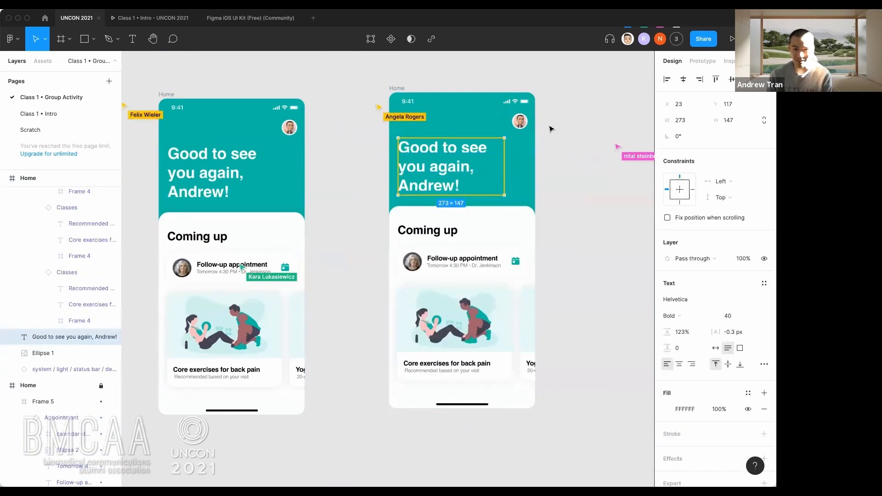
click(550, 128)
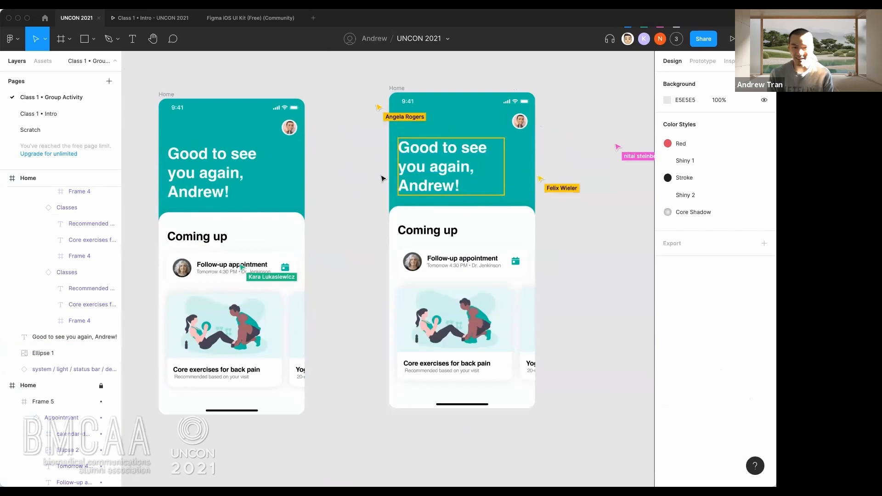
- Inspect the greeting text's bounding box and properties in the copied Home frame, then clear the selection
drag(361, 178, 306, 179)
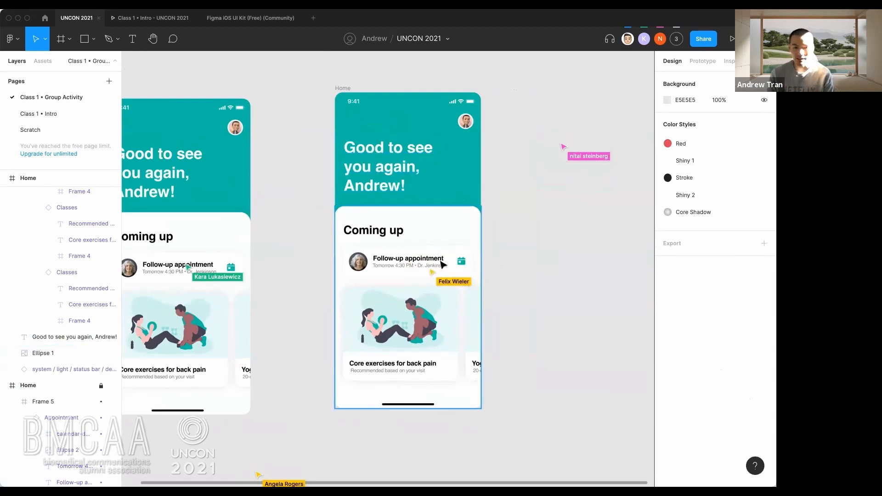
scroll(451, 271, up, 2)
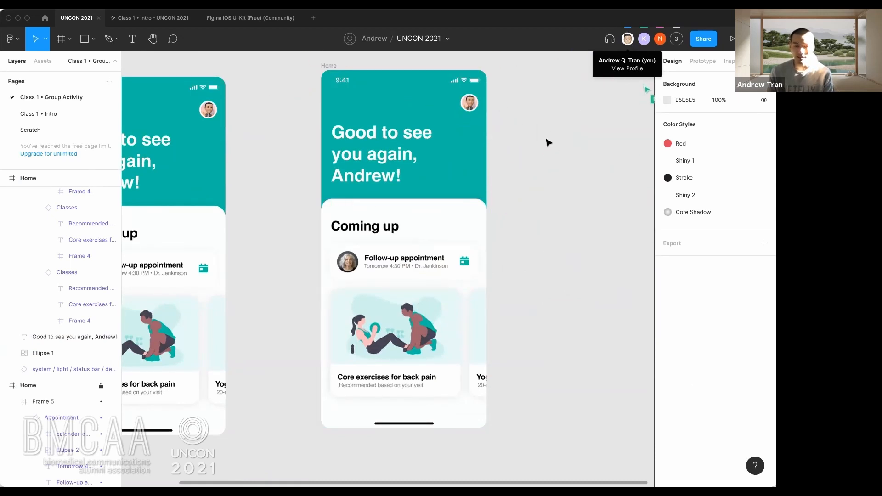
scroll(520, 185, down, 3)
drag(523, 182, 462, 216)
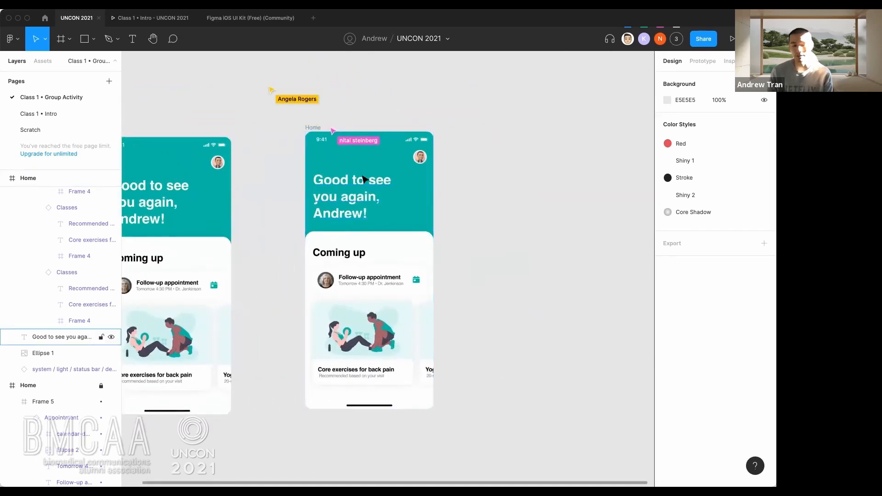
scroll(361, 170, up, 3)
scroll(361, 170, up, 5)
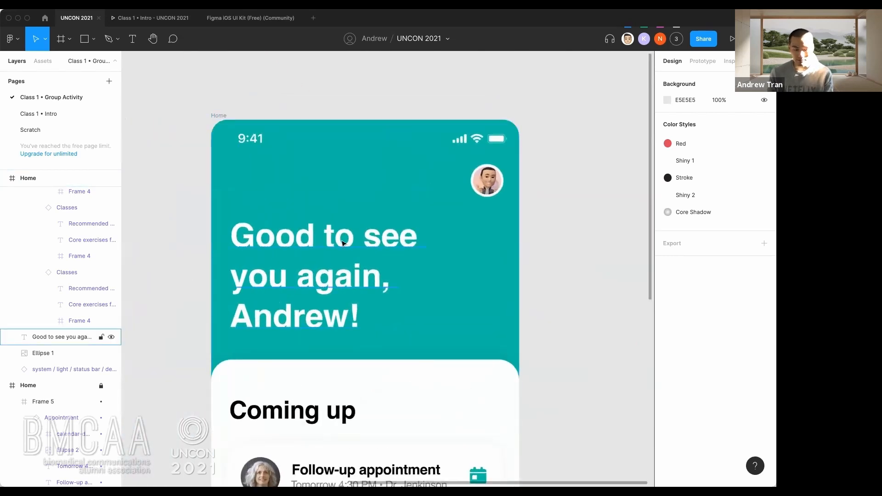
click(289, 243)
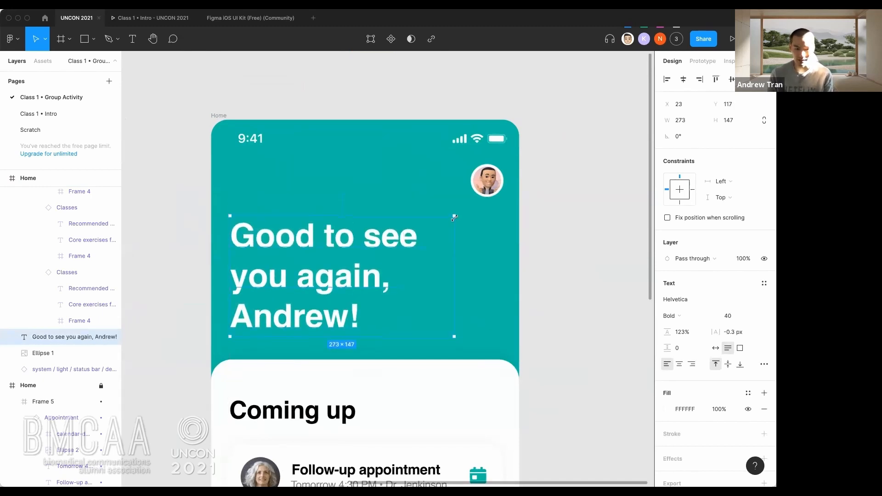
click(539, 237)
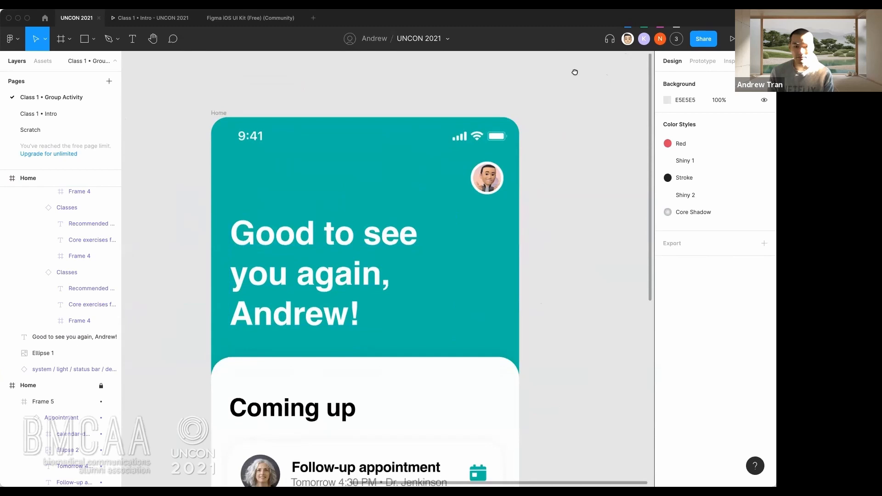
scroll(591, 177, up, 3)
scroll(586, 235, down, 3)
scroll(586, 235, up, 3)
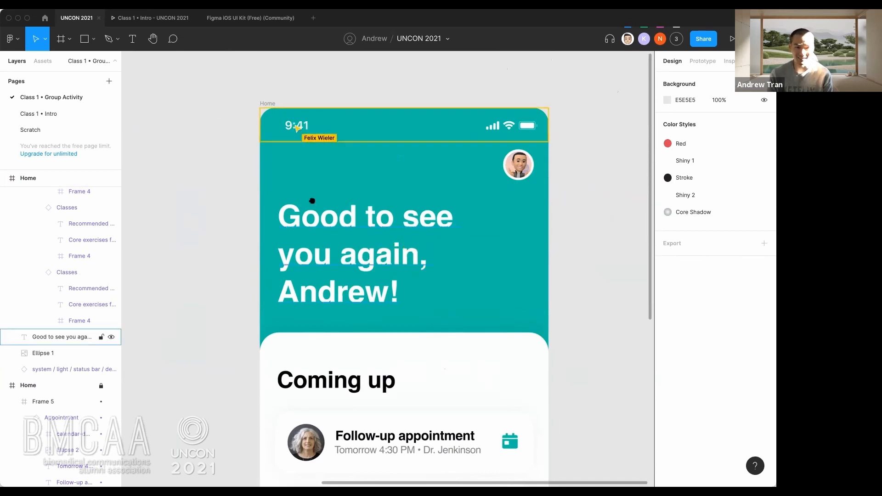
scroll(309, 199, down, 3)
scroll(390, 224, up, 5)
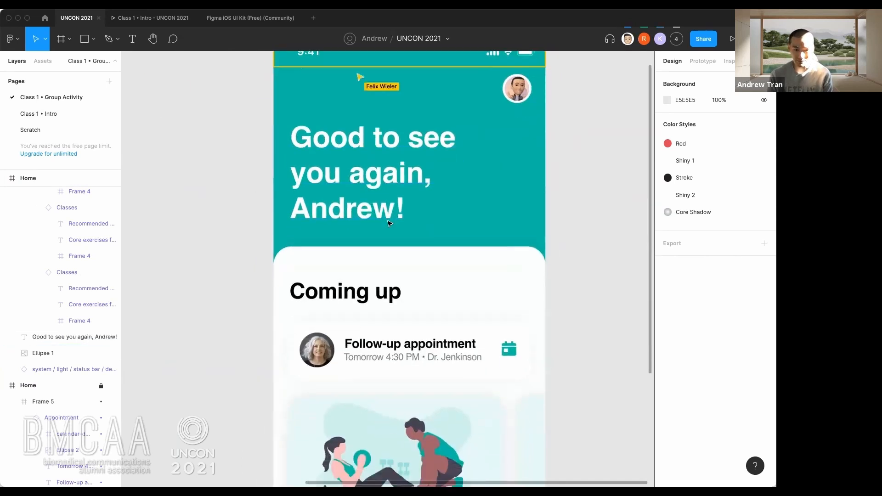
scroll(392, 207, down, 2)
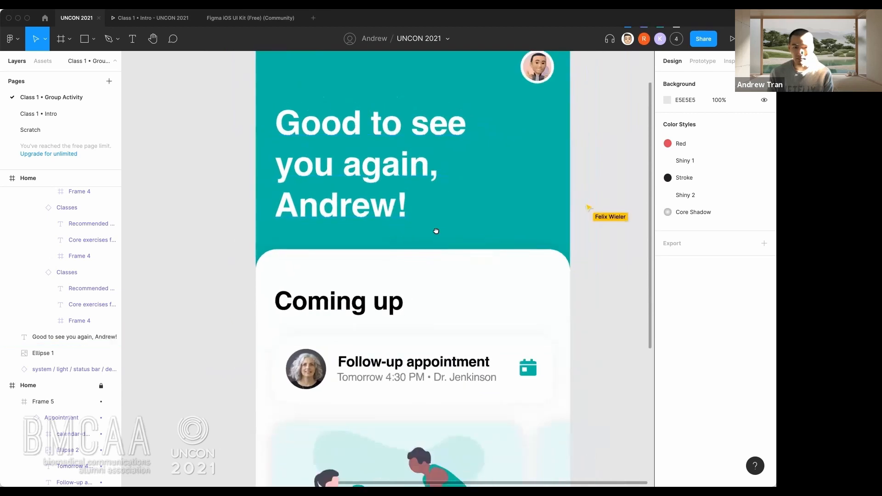
- Send the cursor chat message "Hi!" on the empty canvas beside the copied Home frame
scroll(435, 231, up, 3)
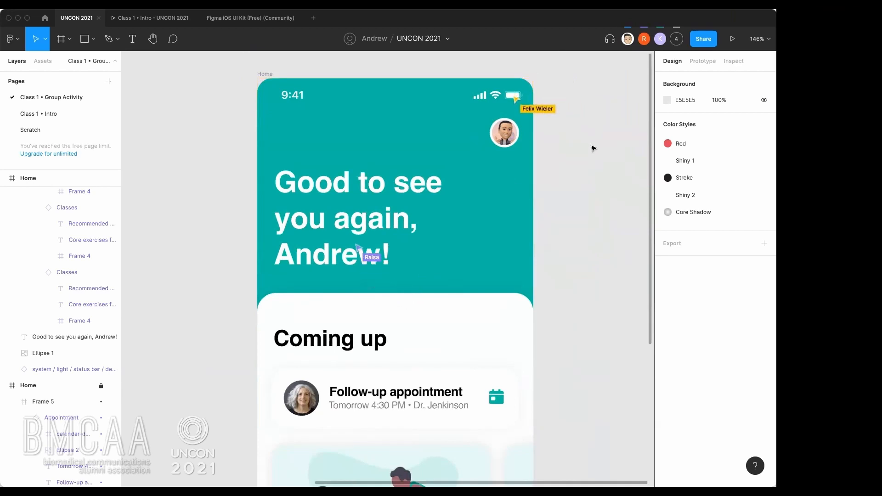
scroll(590, 152, down, 5)
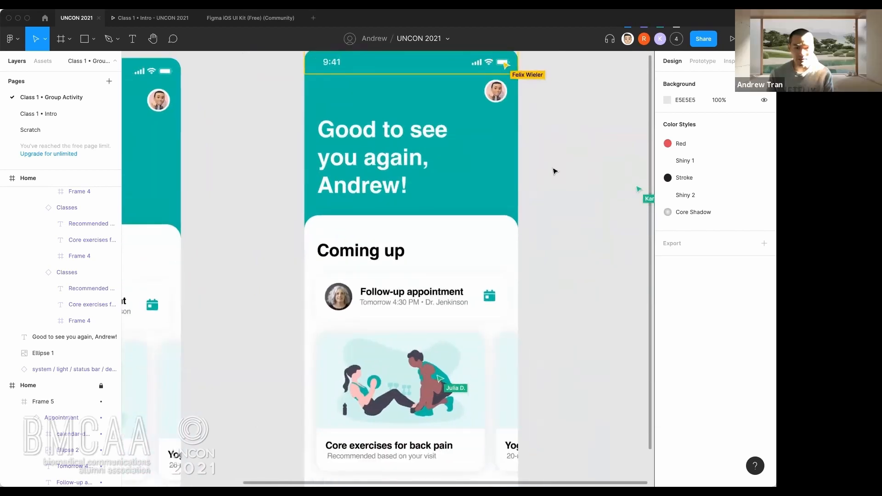
scroll(553, 171, down, 4)
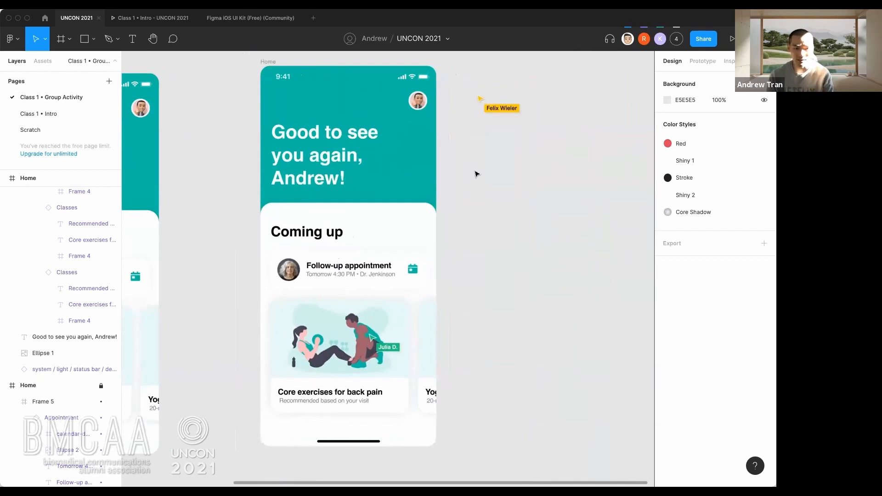
drag(477, 166, 401, 166)
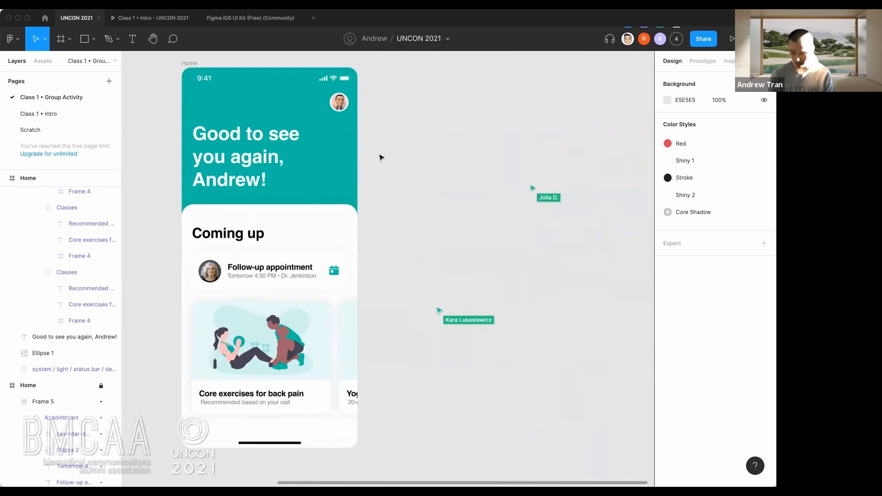
key(slash)
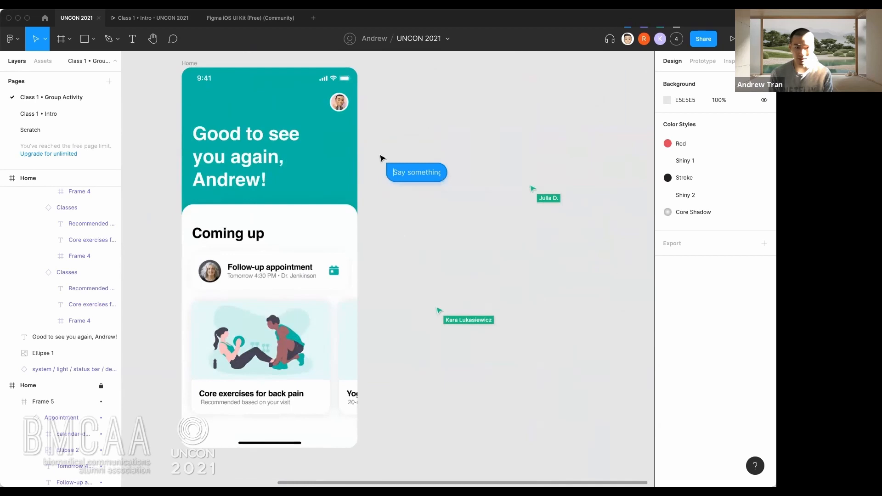
text(Hi!)
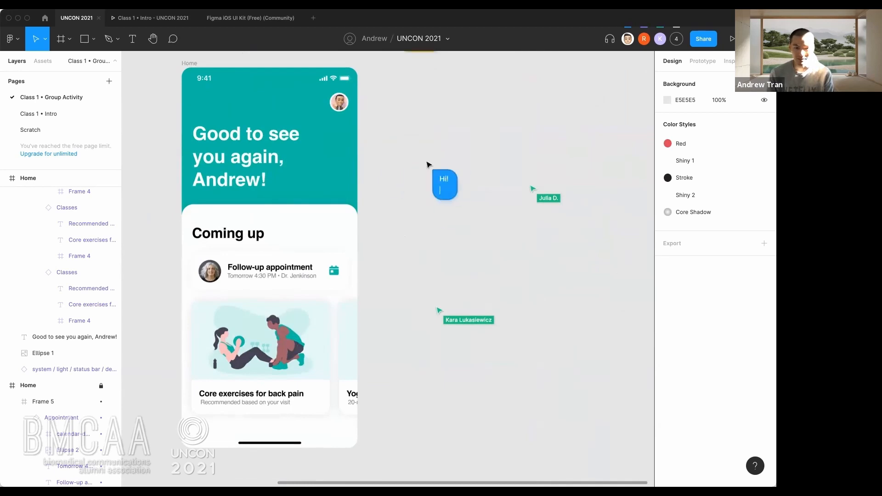
key(Return)
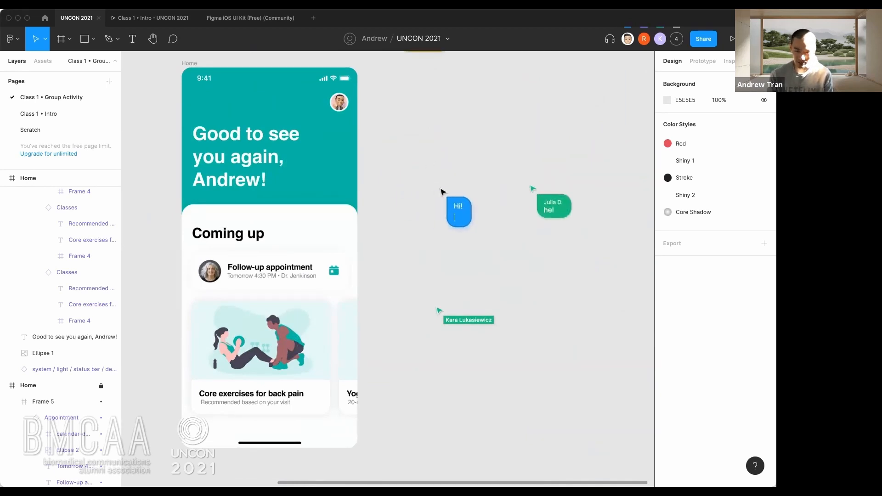
- Send the cursor chat messages "hey this could" and "this works!" over the greeting area of the copied Home frame
drag(388, 199, 451, 216)
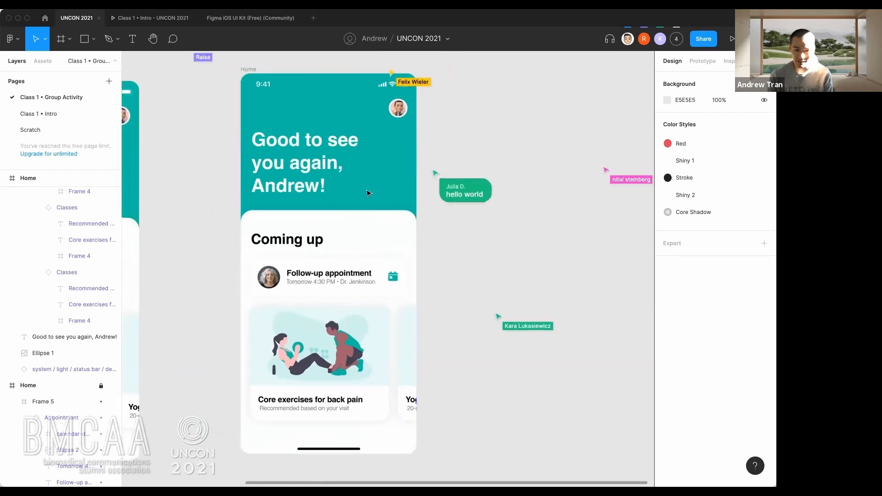
key(slash)
text(he)
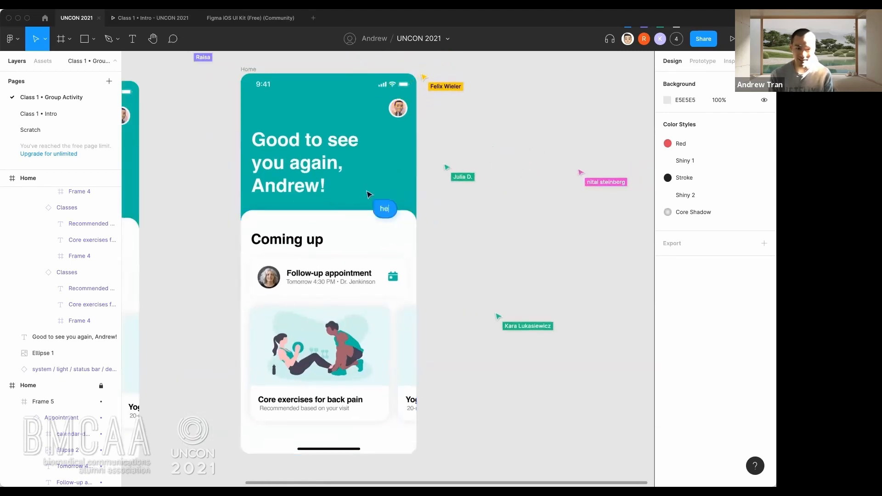
text(y this)
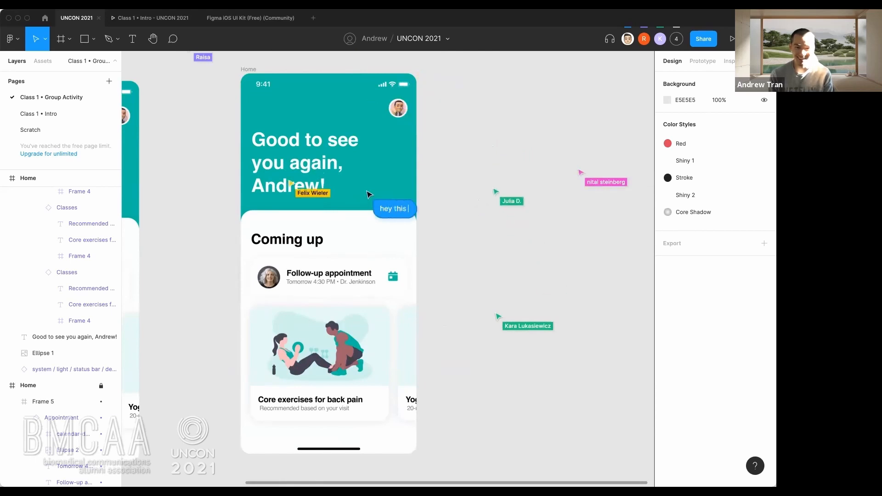
text( could)
key(Return)
text(this works!)
key(Return)
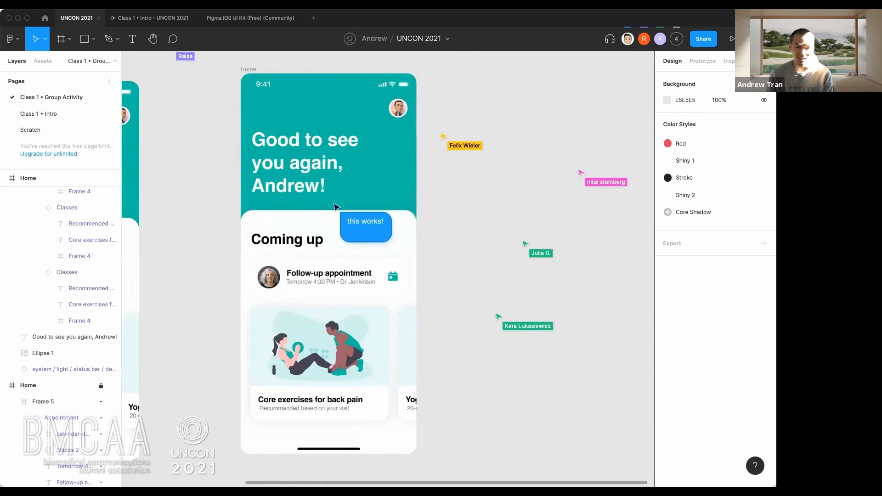
- Select the white Coming up panel, Frame 5, inside the copied Home frame to show its properties
scroll(440, 230, right, 2)
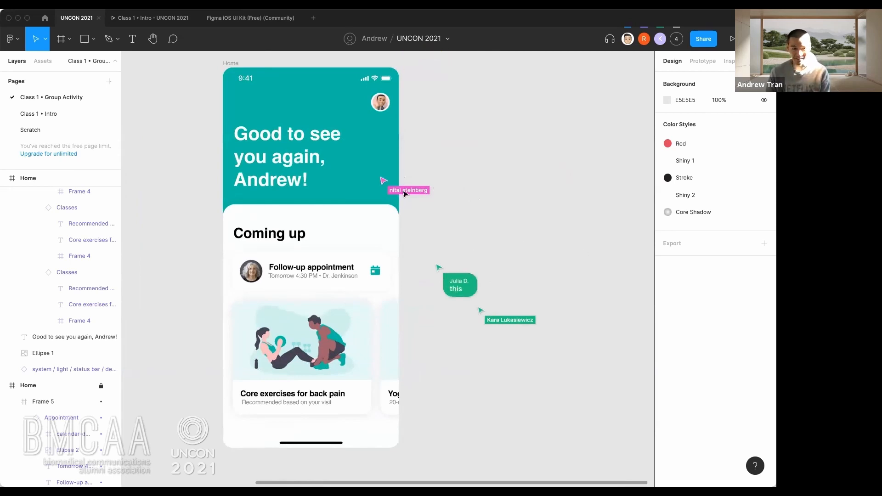
scroll(528, 222, right, 2)
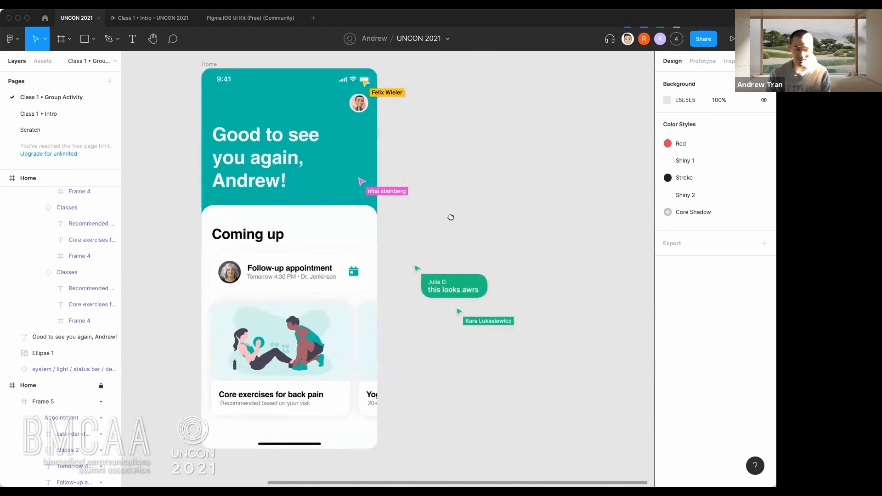
scroll(451, 217, right, 4)
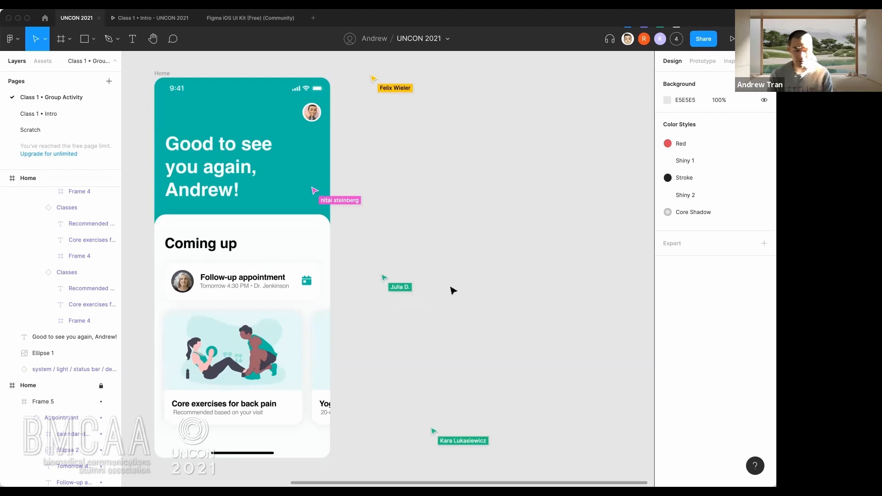
click(206, 271)
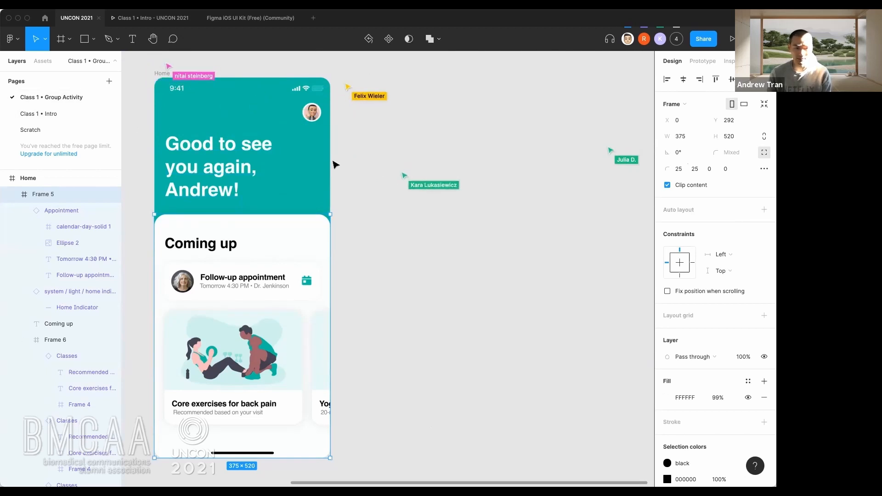
- Open the Scratch page and view the whole GIF animations frame
scroll(176, 99, left, 2)
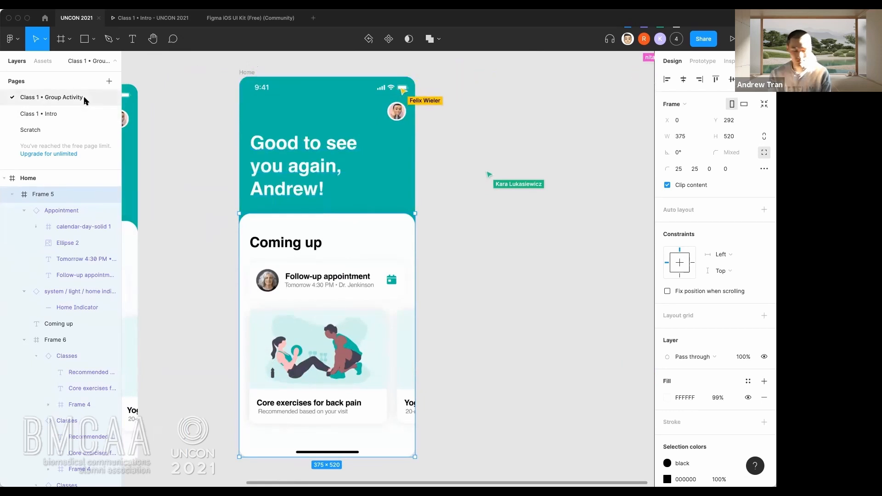
click(74, 130)
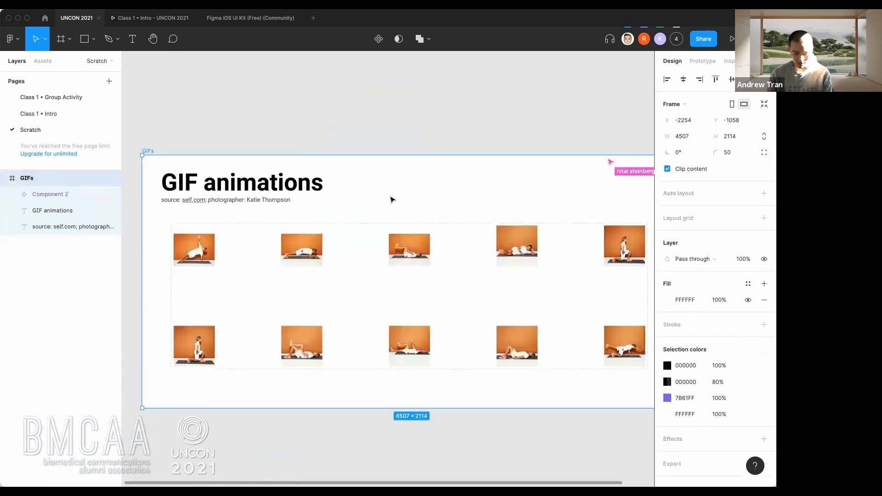
ctrl+scroll(394, 207, down, 3)
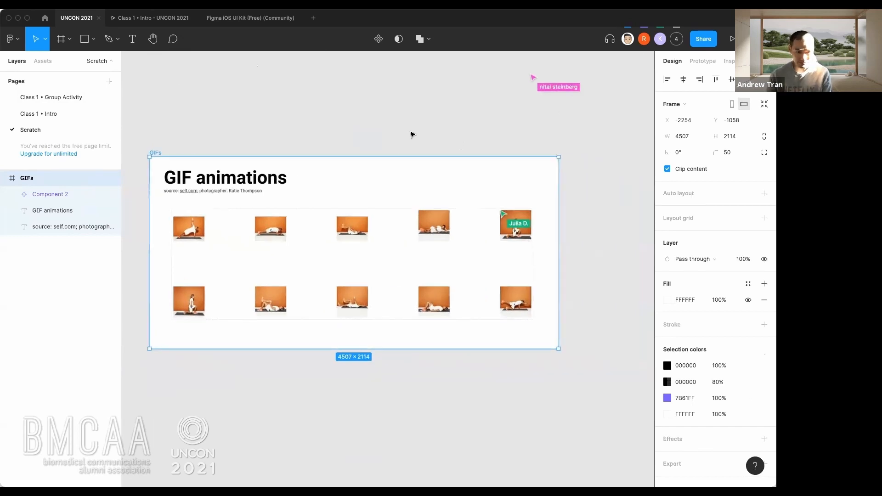
ctrl+scroll(412, 133, down, 5)
ctrl+scroll(411, 134, up, 5)
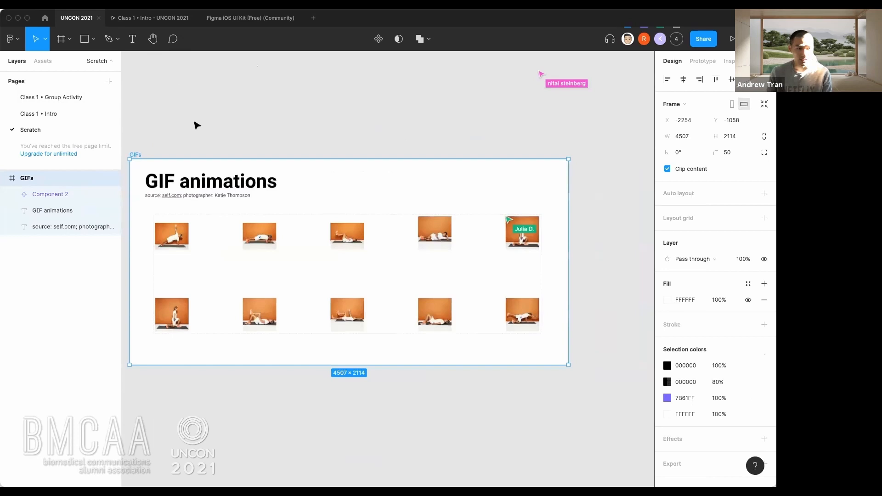
- Open the Class 1 • Intro page and look over its title and agenda slides and the Splash and Home screens
click(54, 115)
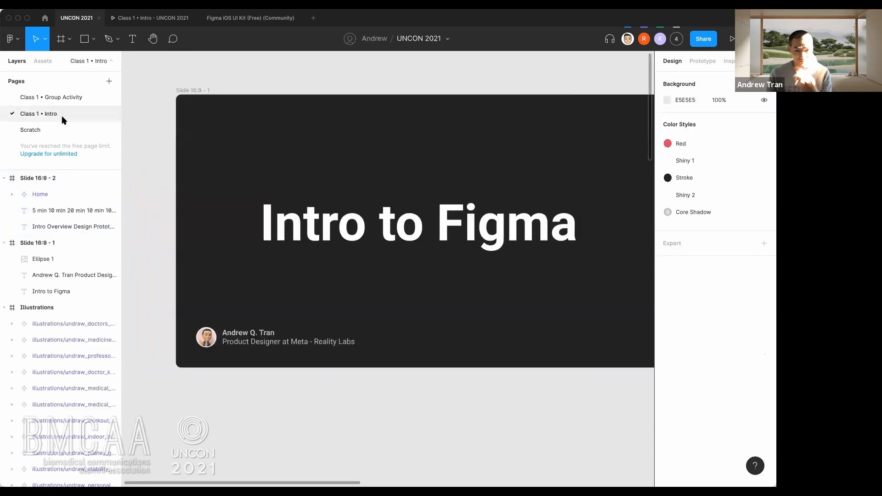
ctrl+scroll(427, 277, down, 5)
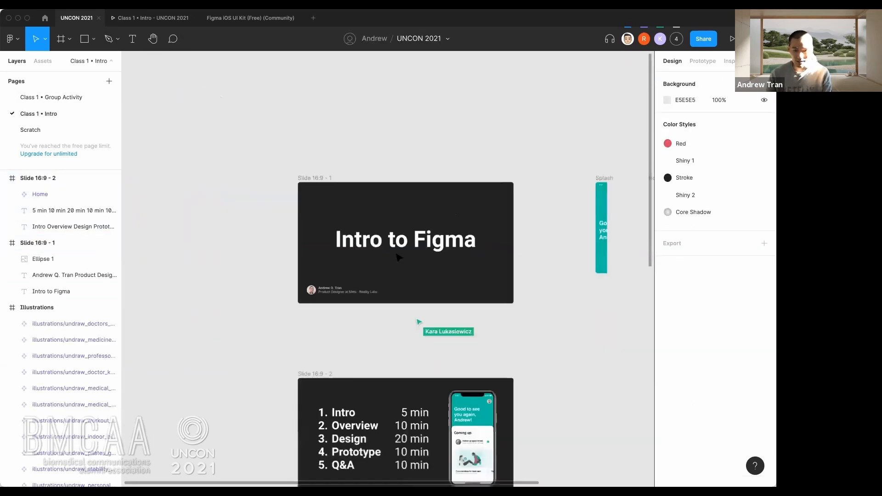
drag(417, 209, 337, 105)
ctrl+scroll(457, 240, down, 3)
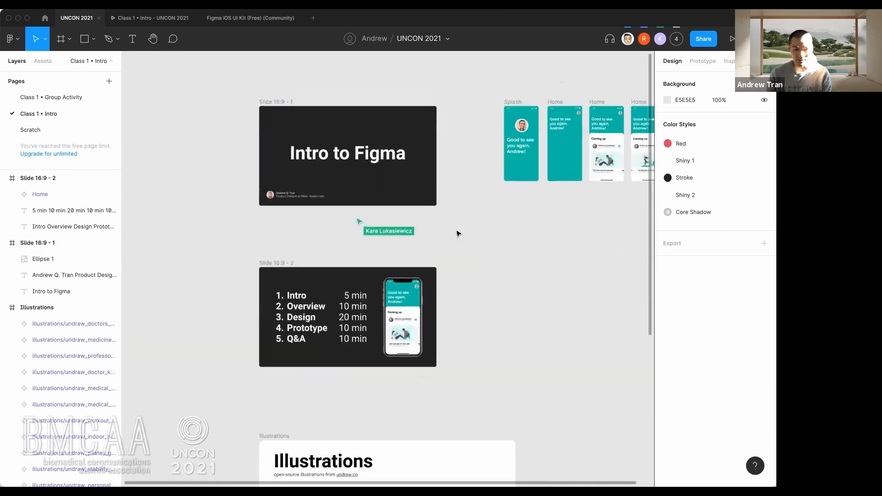
ctrl+scroll(478, 225, up, 5)
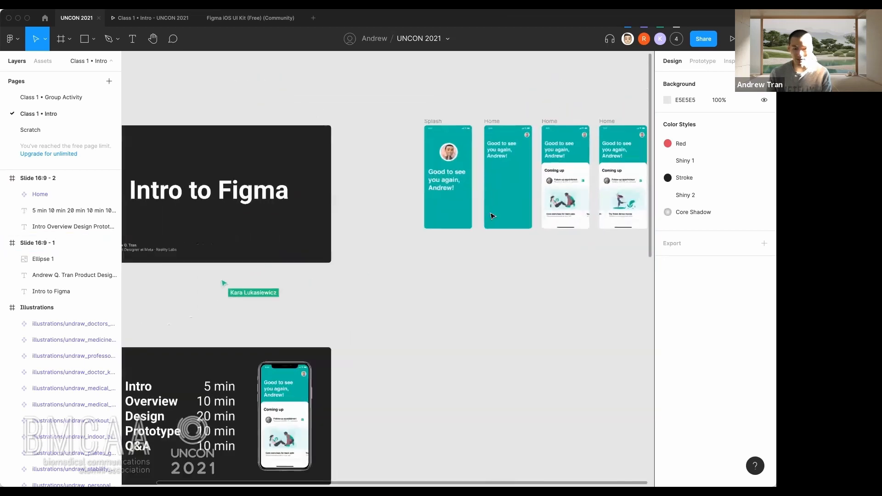
ctrl+scroll(455, 213, up, 3)
click(445, 209)
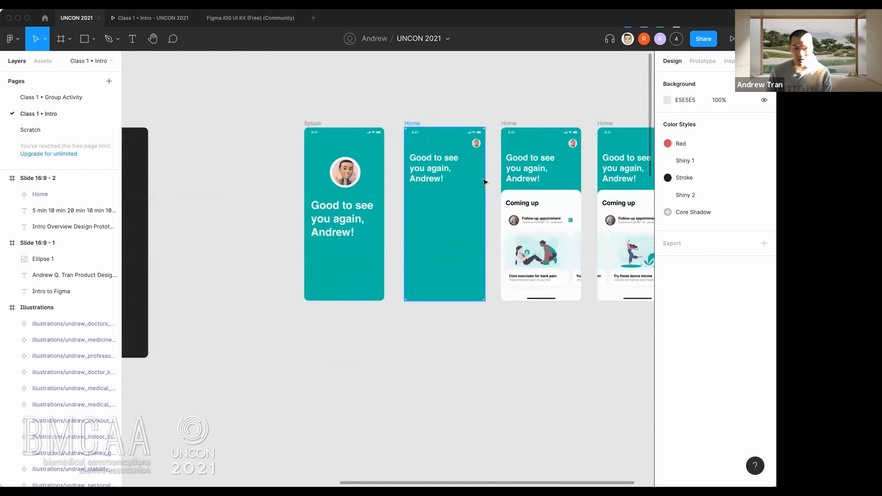
scroll(460, 184, right, 3)
click(389, 214)
scroll(349, 214, left, 5)
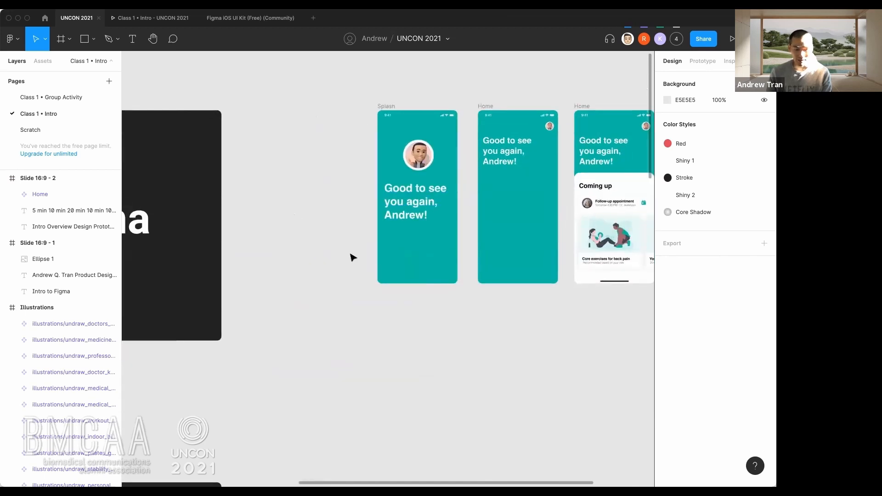
- Return to the Class 1 • Group Activity page and clear the Frame 5 selection
click(96, 98)
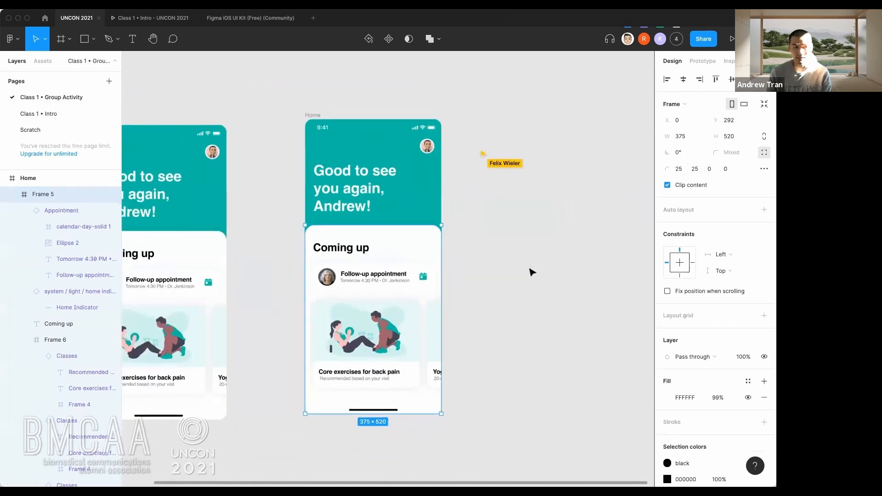
scroll(531, 272, down, 2)
drag(526, 269, 466, 239)
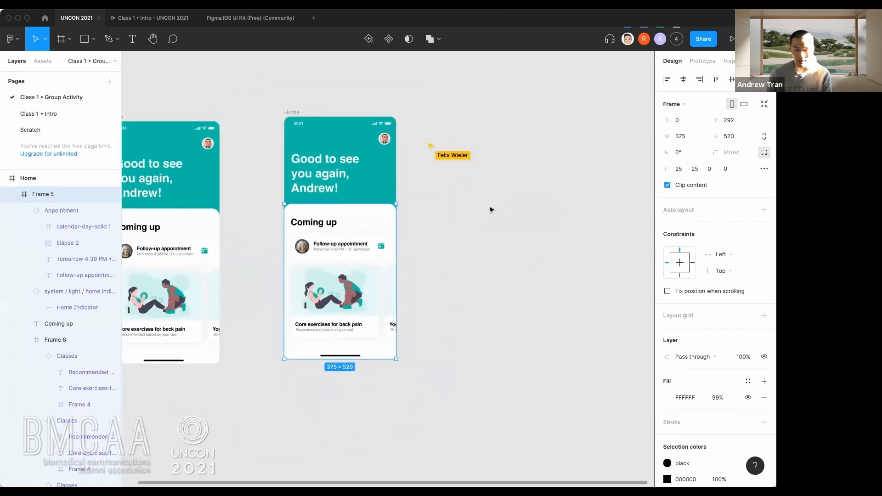
click(489, 208)
drag(488, 205, 443, 211)
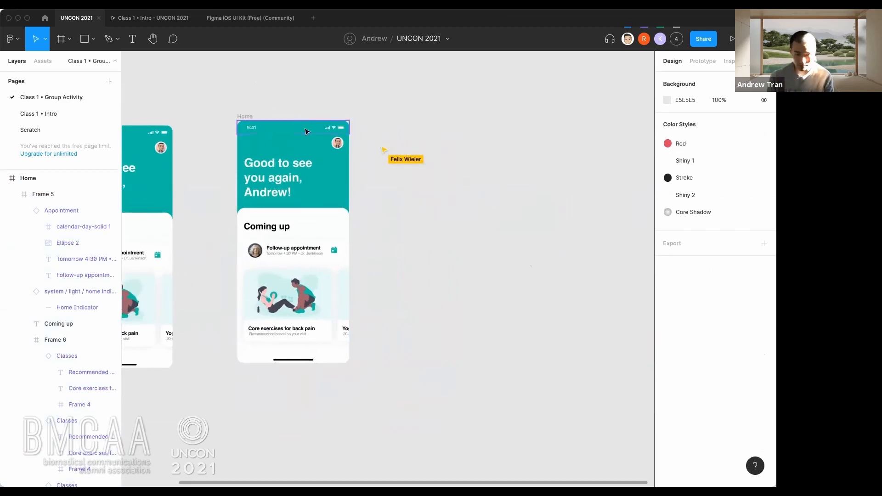
- Select the copied Home frame to show its frame properties, then clear the selection
scroll(260, 116, left, 3)
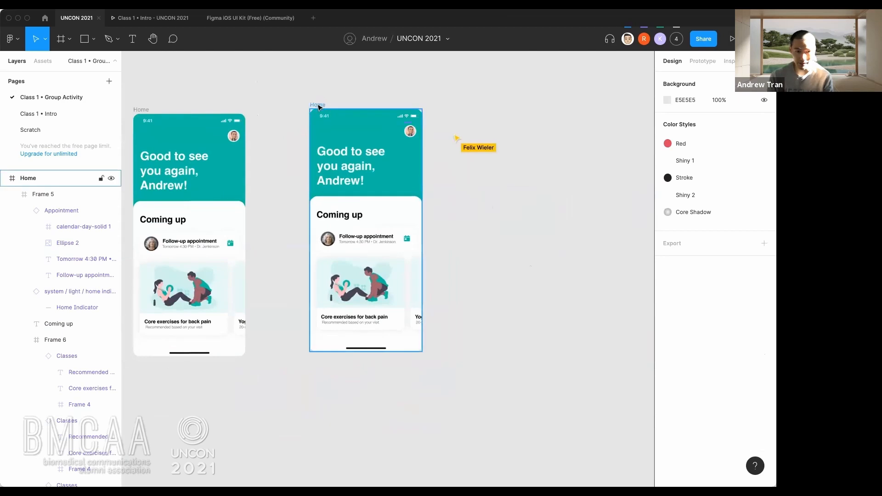
click(320, 107)
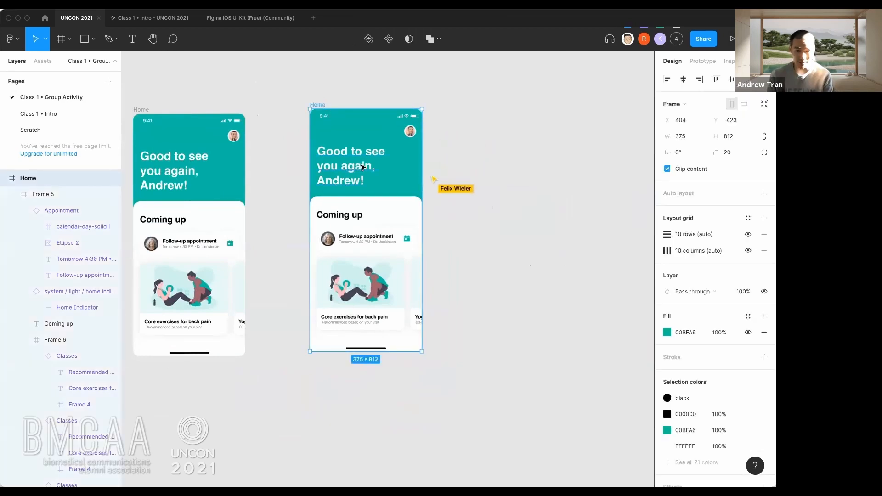
scroll(359, 166, up, 3)
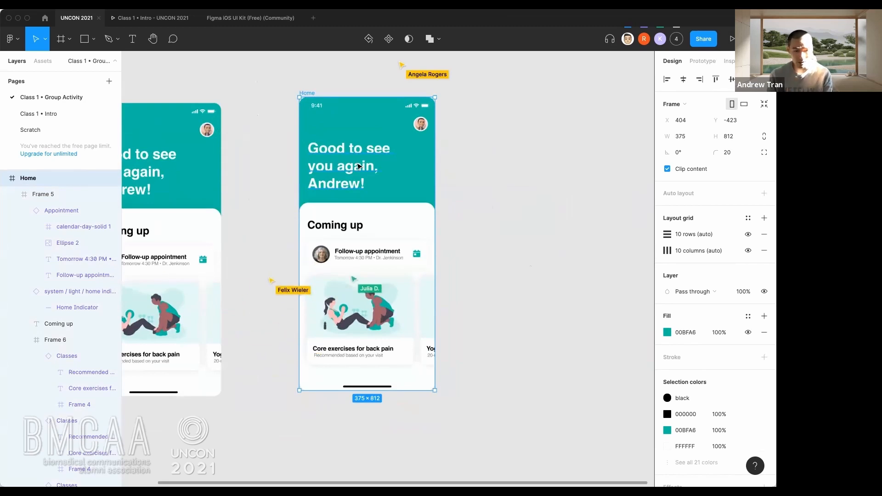
click(500, 169)
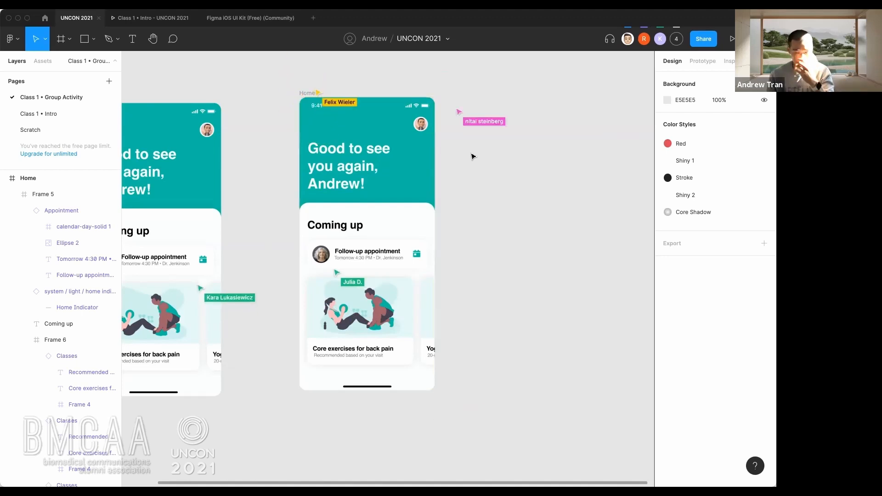
- Select the entire copied Home frame again, with the empty canvas beside it in view
scroll(464, 175, right, 3)
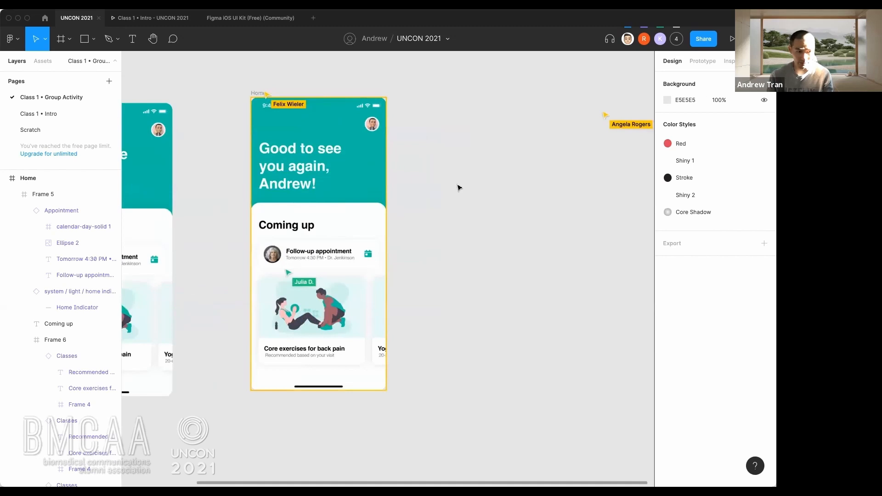
scroll(434, 190, right, 4)
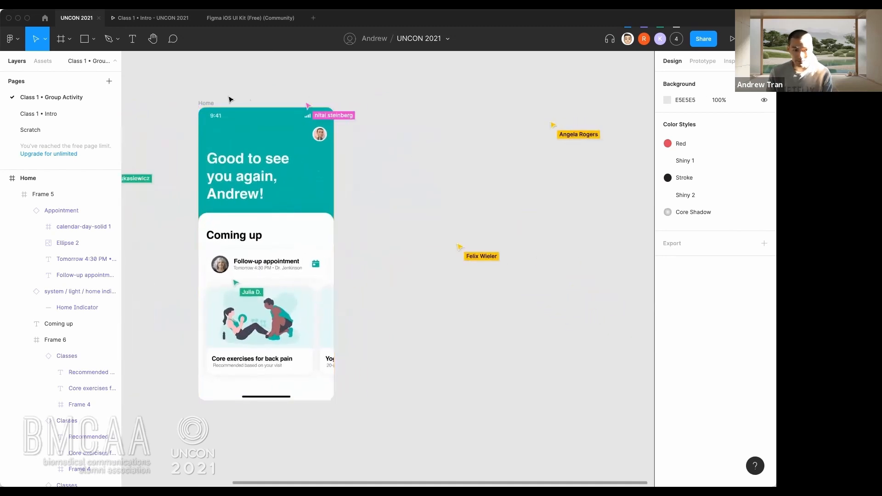
click(206, 103)
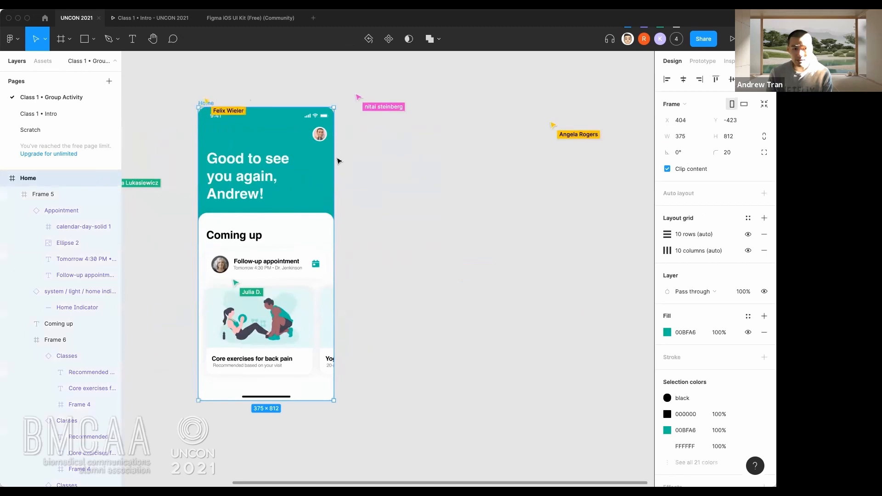
- Add a blank frame beside the Home screen using the iPhone 11 Pro / X phone preset
click(437, 187)
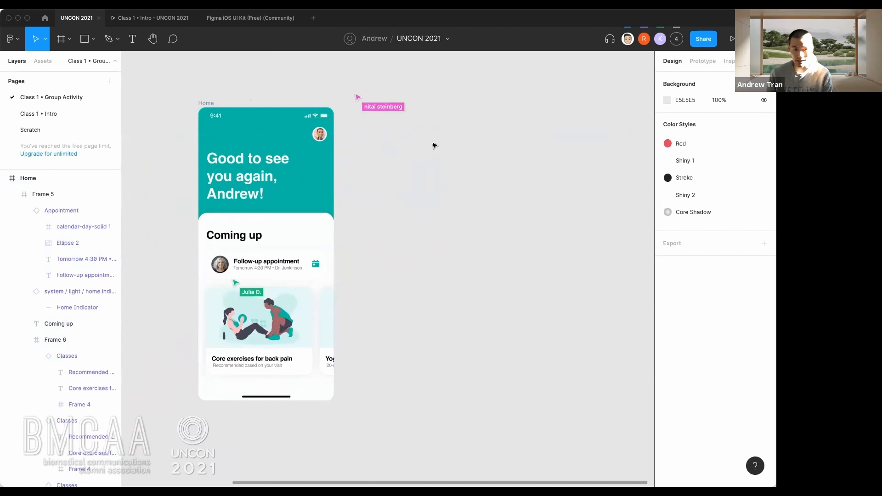
key(f)
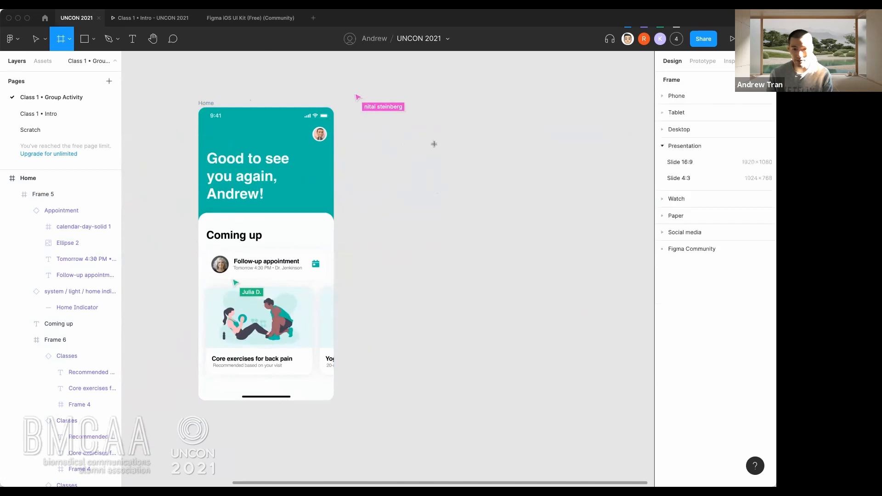
click(673, 97)
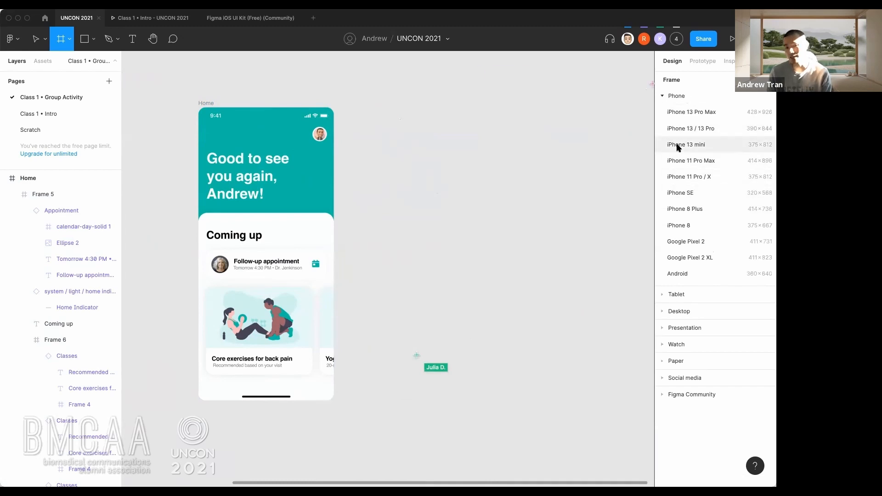
click(684, 177)
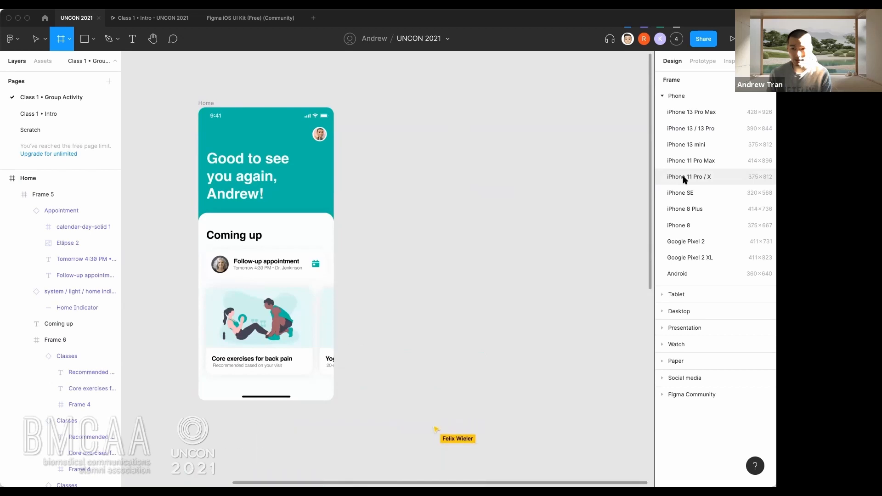
click(684, 178)
click(491, 120)
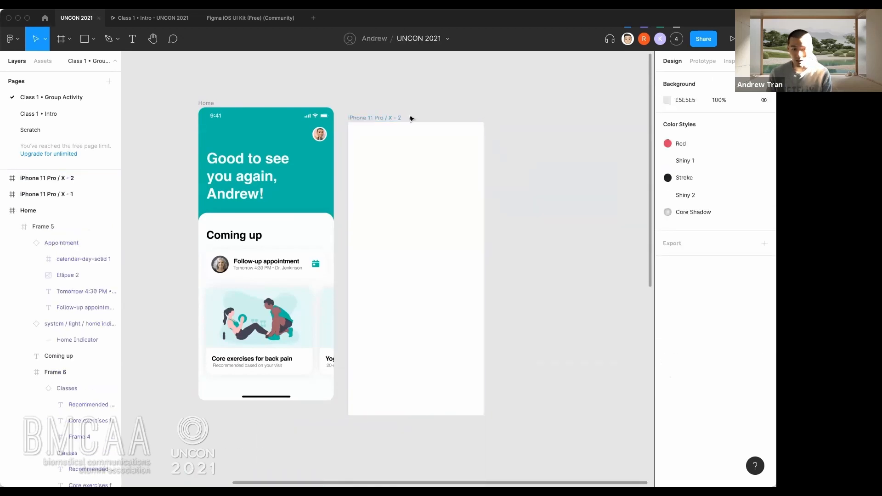
- Move the new blank frame further away from the Home frame, roughly level with its top edge, and reselect it
drag(394, 117, 415, 106)
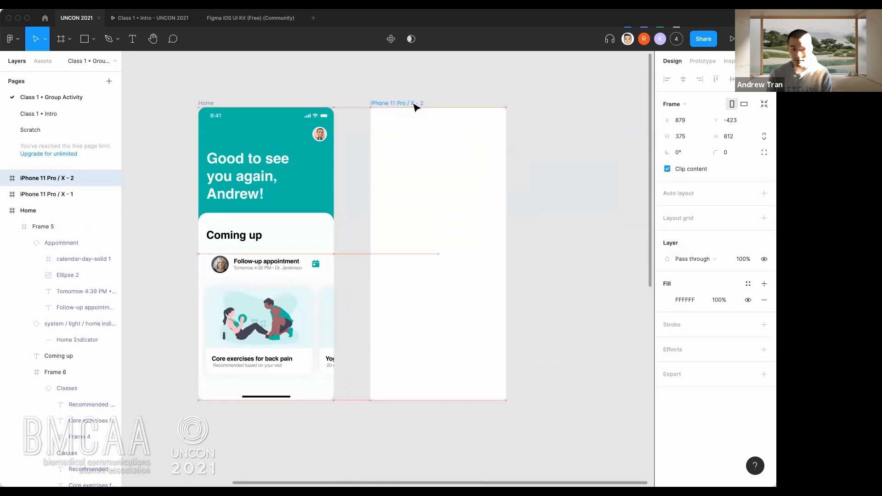
click(212, 101)
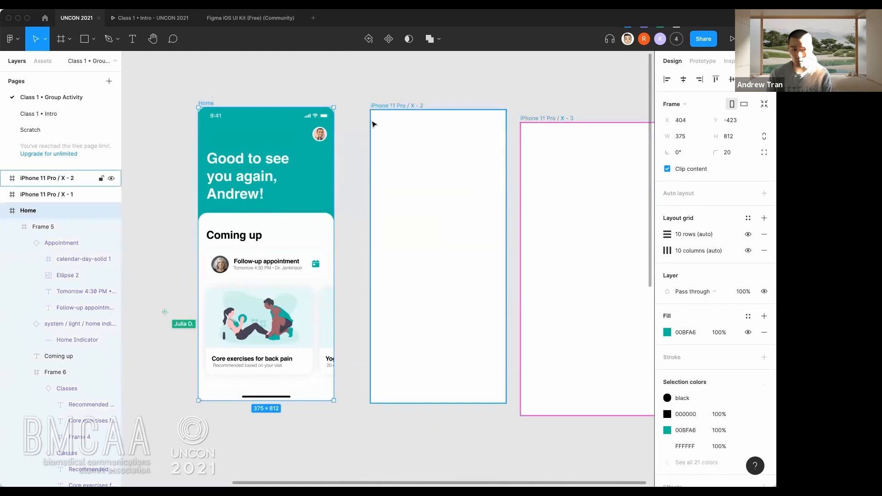
click(350, 101)
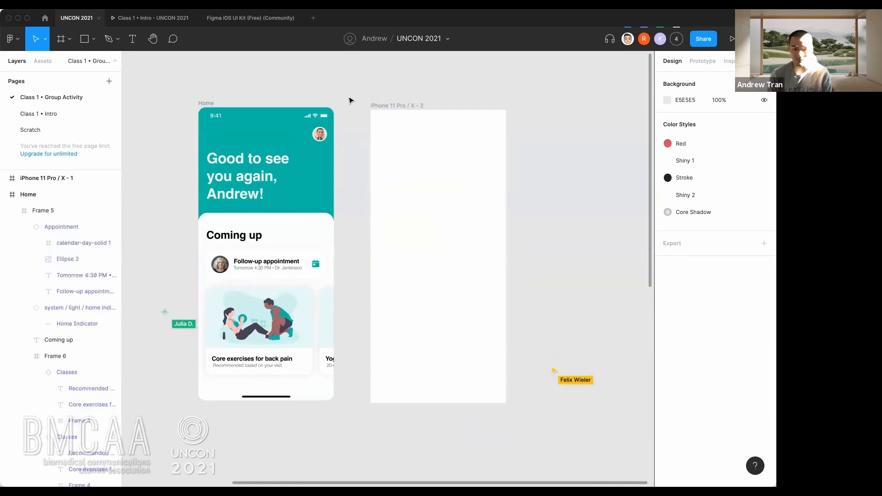
click(373, 106)
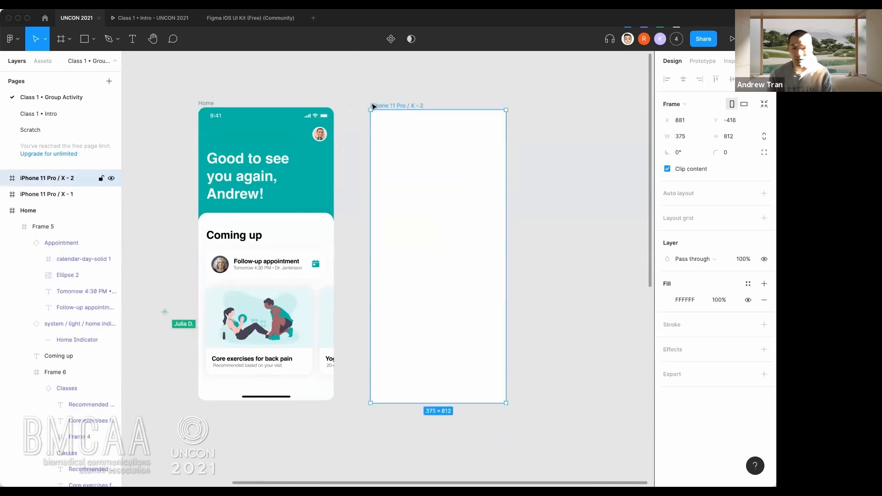
- Add a second blank frame from the iPhone 11 Pro / X preset next to the first one
key(f)
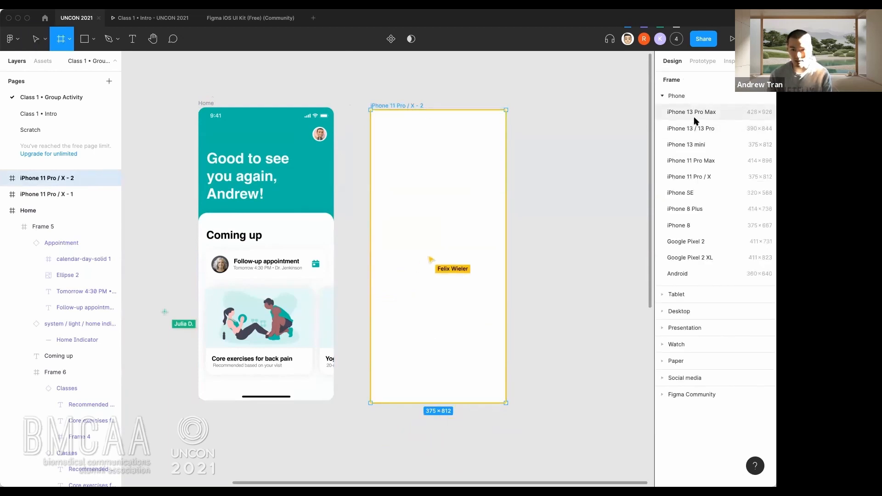
click(673, 177)
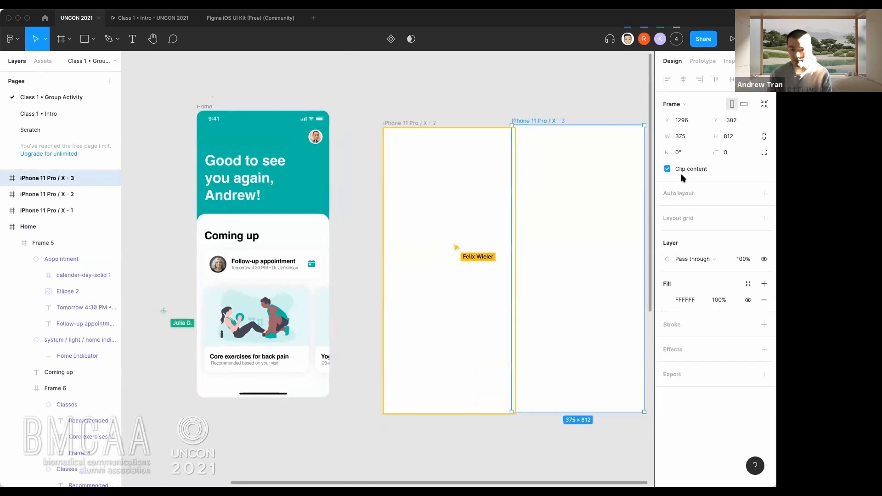
drag(536, 155, 518, 161)
drag(458, 162, 551, 139)
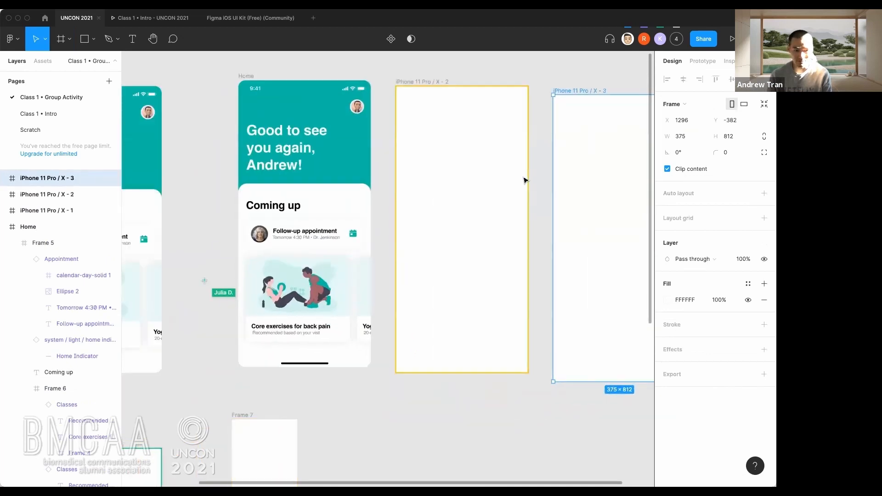
scroll(520, 183, down, 3)
scroll(520, 183, up, 1)
drag(519, 183, 430, 184)
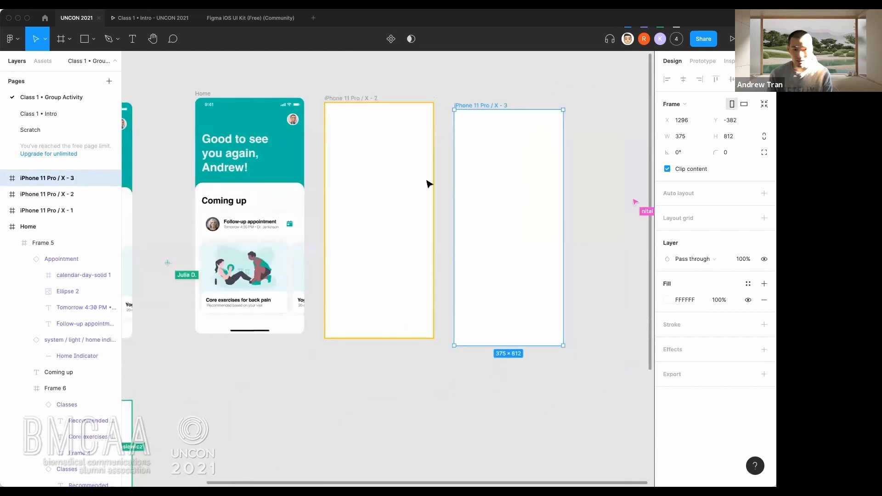
- Raise the second blank frame slightly, and reposition the one beside Home at about X 860, Y -369
click(449, 133)
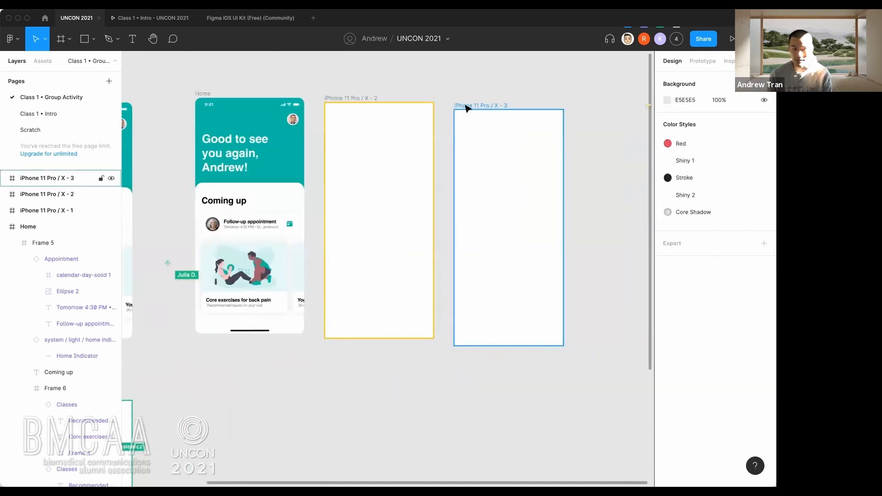
drag(465, 108, 473, 95)
drag(366, 99, 371, 94)
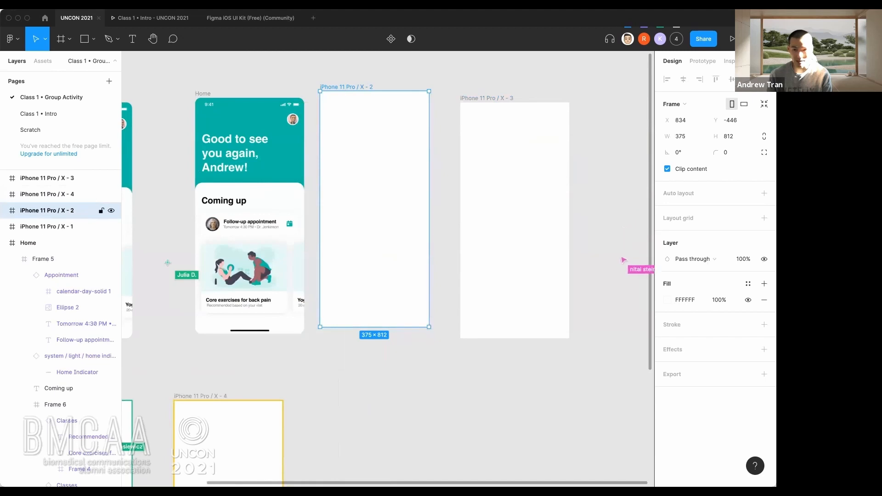
drag(366, 89, 372, 110)
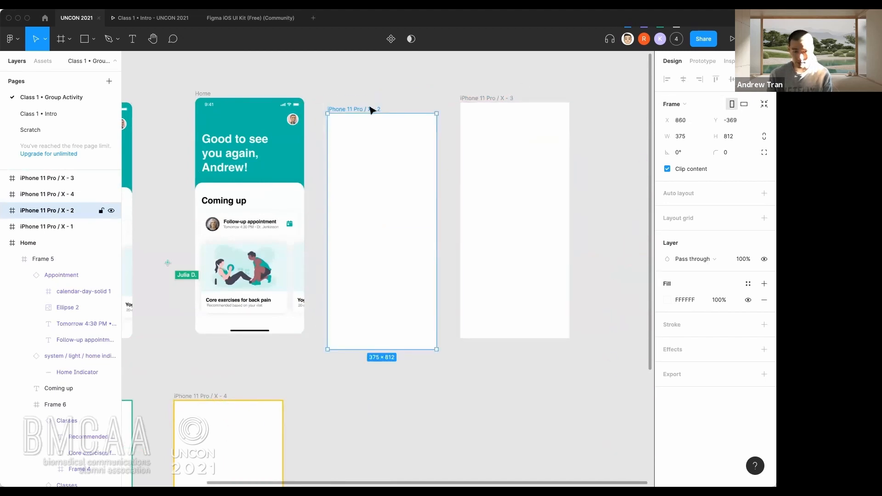
- Duplicate the blank frame beside Home, place the copy at the far end of the row, and clear the selection
key(ctrl+d)
scroll(441, 220, right, 3)
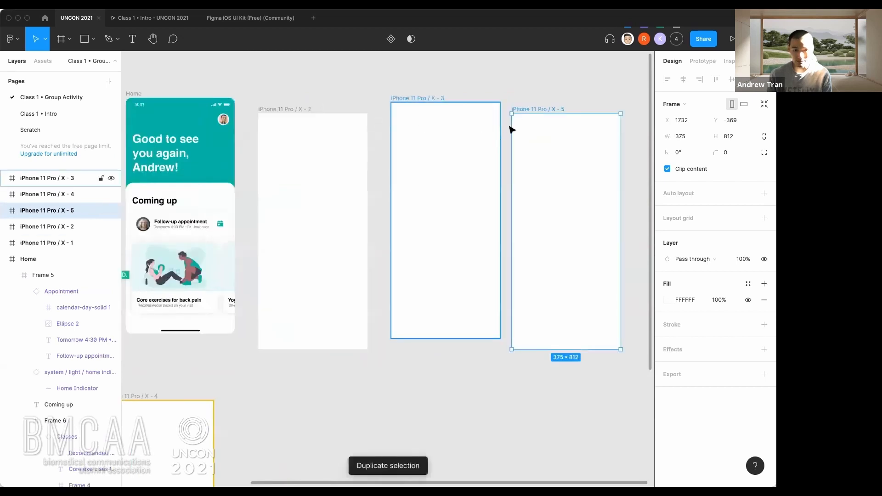
drag(525, 113, 546, 104)
click(285, 94)
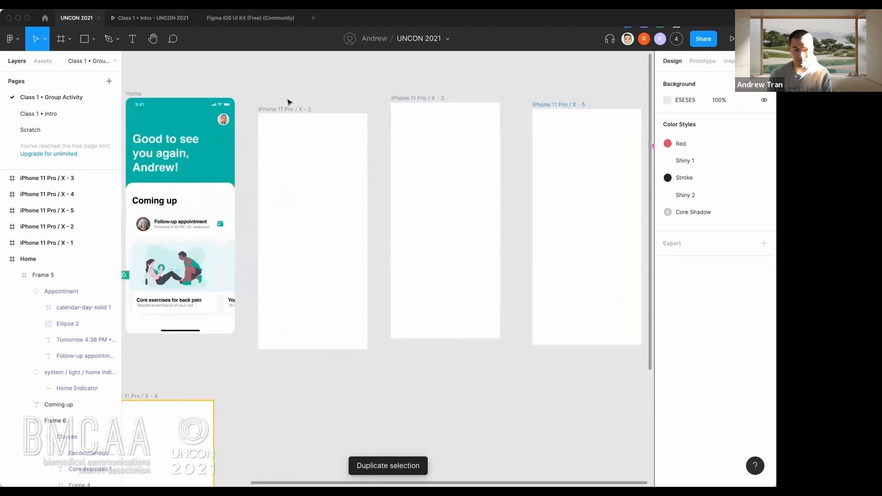
- Make another copy of the blank frame beside Home and place it below the row at about X 1025, Y 504
click(288, 110)
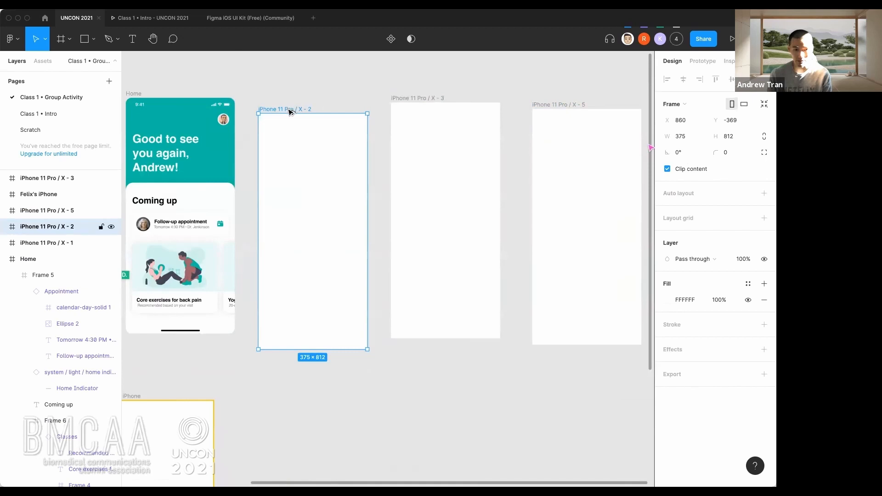
drag(289, 112, 336, 366)
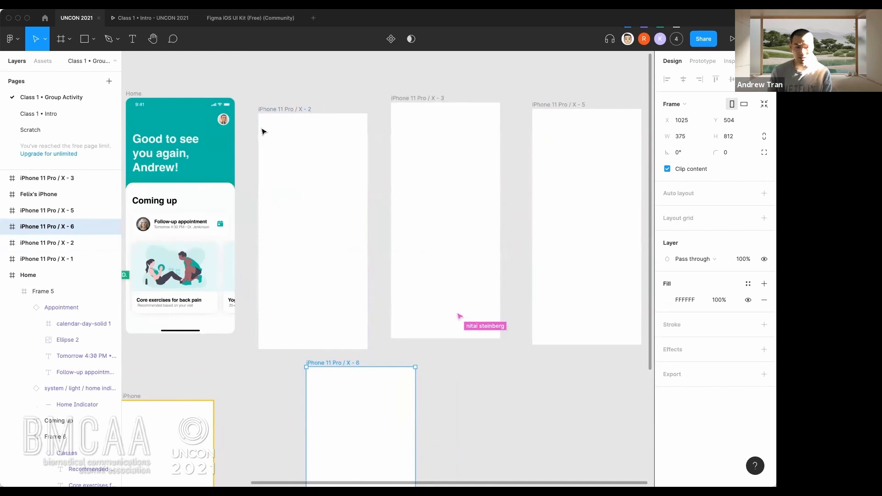
click(288, 91)
drag(288, 92, 369, 85)
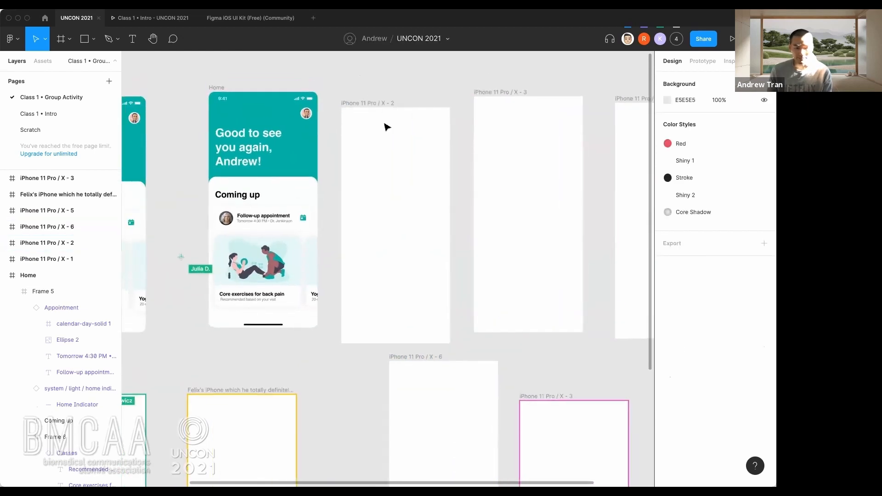
- Move the blank frame beside Home up to Y -407, level with the neighbouring blank frame
scroll(389, 139, down, 1)
scroll(389, 139, up, 1)
click(362, 102)
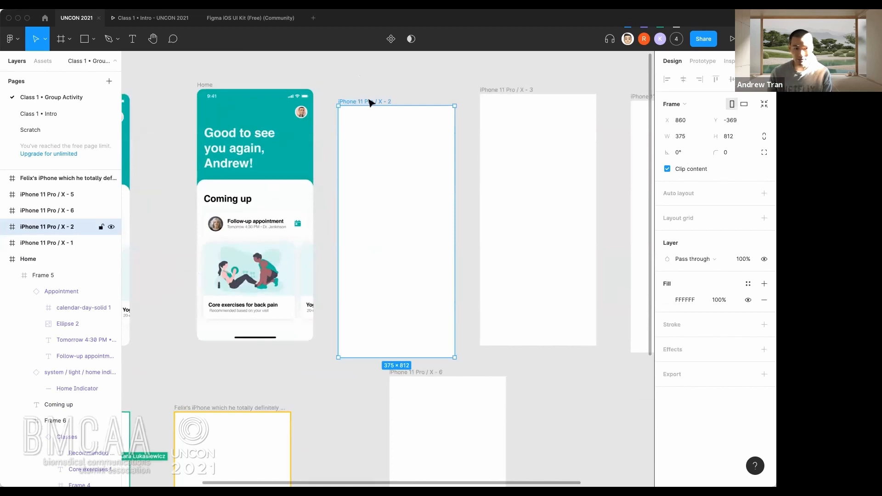
drag(370, 101, 373, 92)
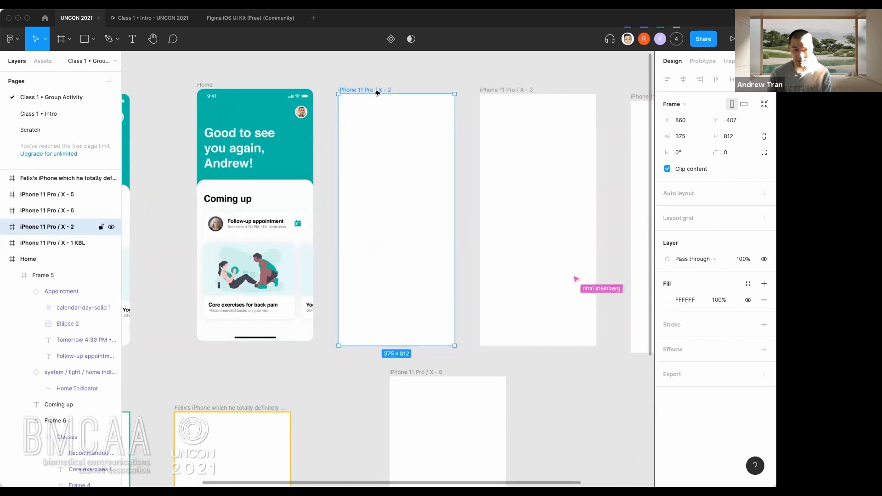
- Rename the blank frame beside Home with the presenter's full name and clear the selection
double_click(49, 230)
text(Andrew Tran)
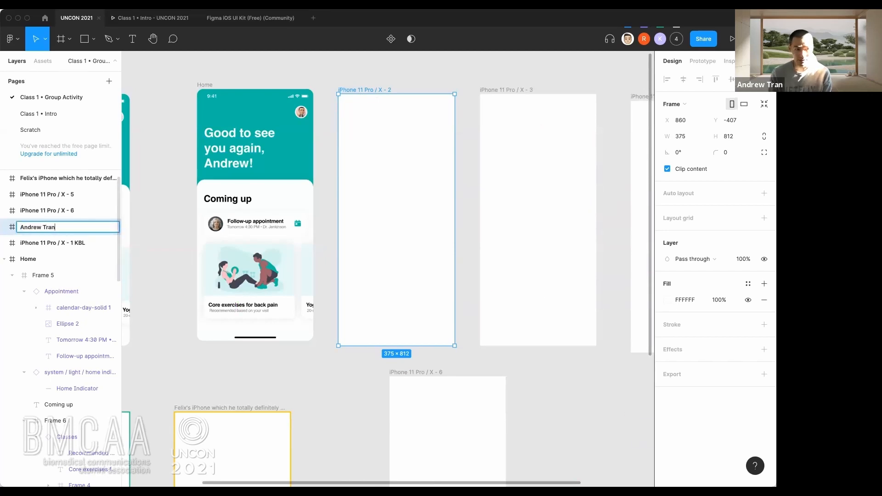
key(Return)
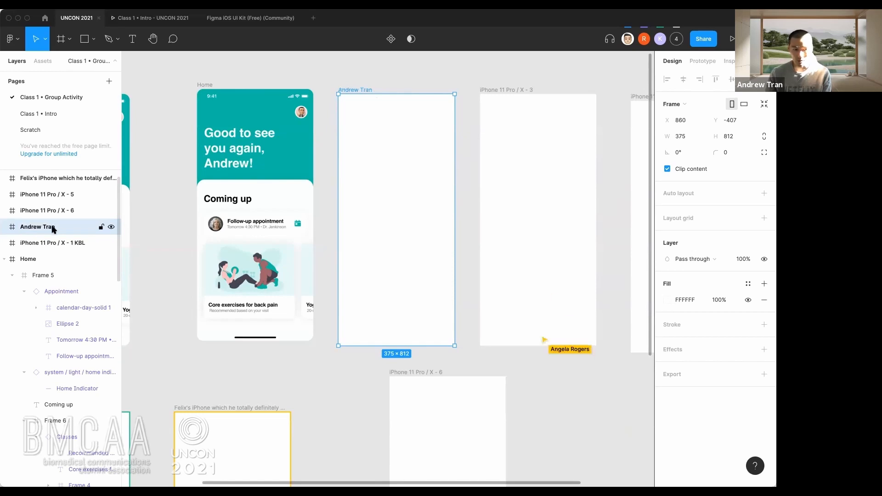
click(385, 88)
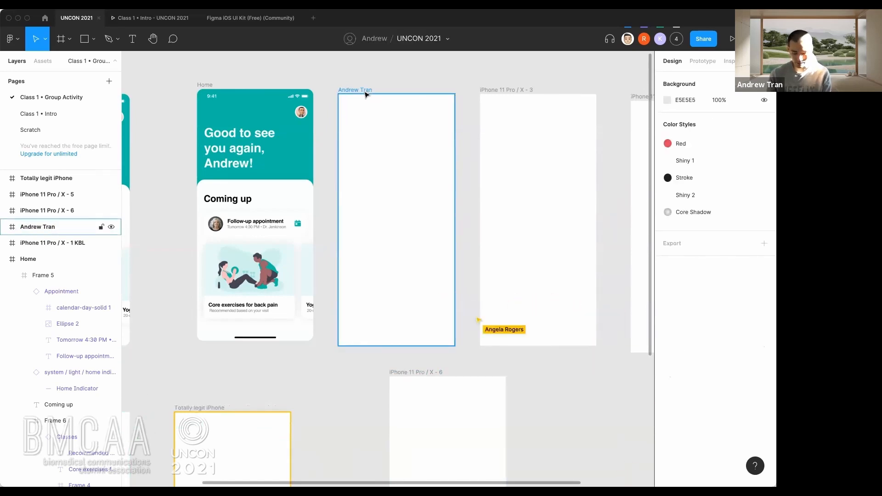
- Shorten the frame's name to the presenter's first name only, and deselect the frame
click(369, 92)
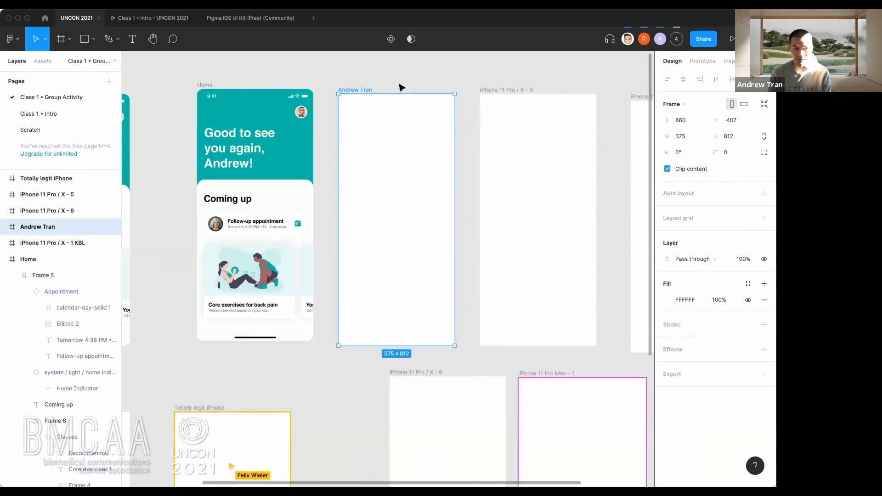
key(super+r)
text(Andrew)
key(Return)
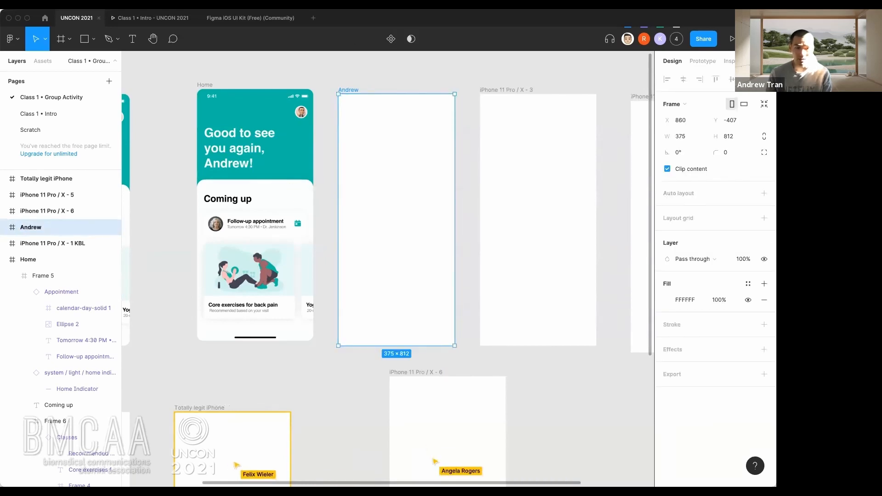
click(455, 78)
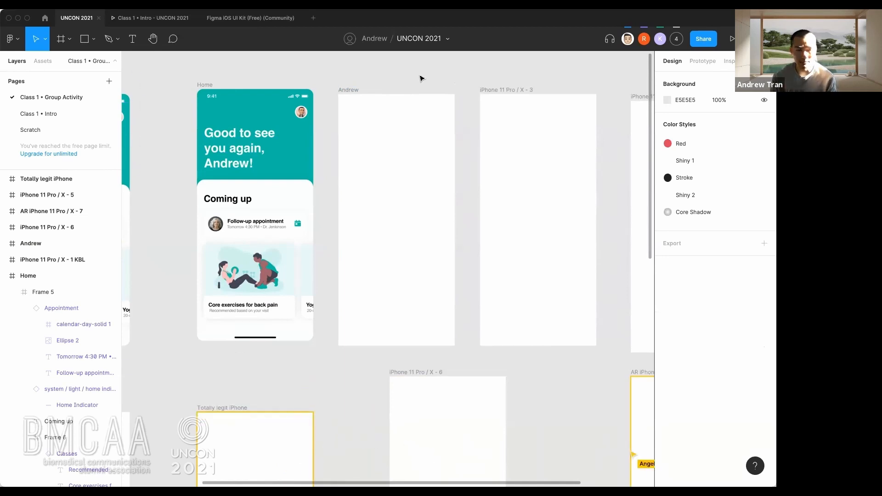
- Select the round profile picture on the Home screen and examine its size, image fill and stroke properties
click(306, 114)
click(324, 116)
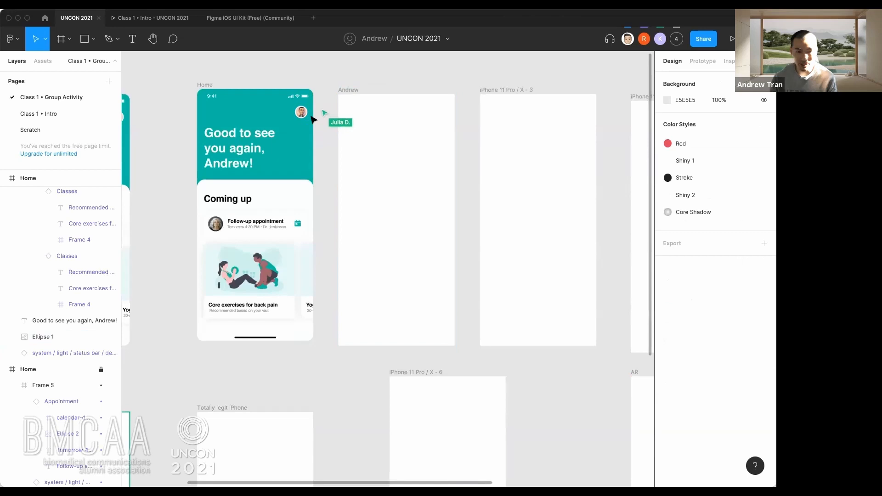
click(302, 115)
scroll(301, 115, up, 3)
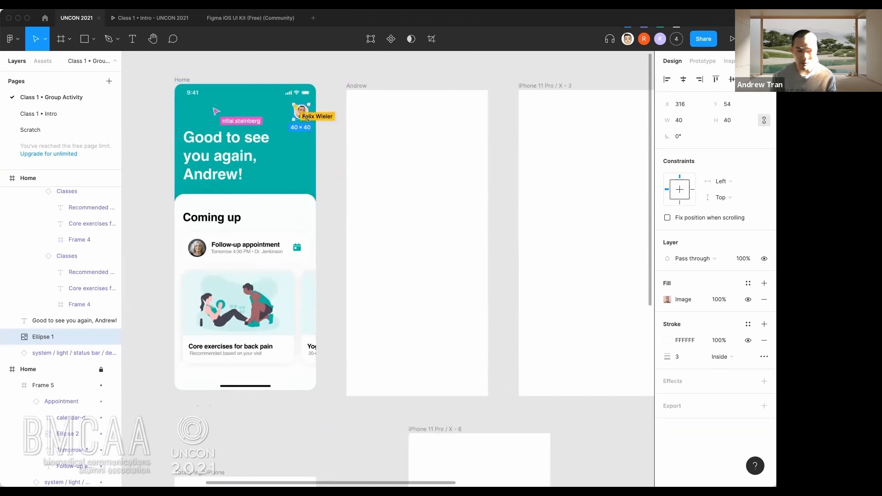
click(325, 134)
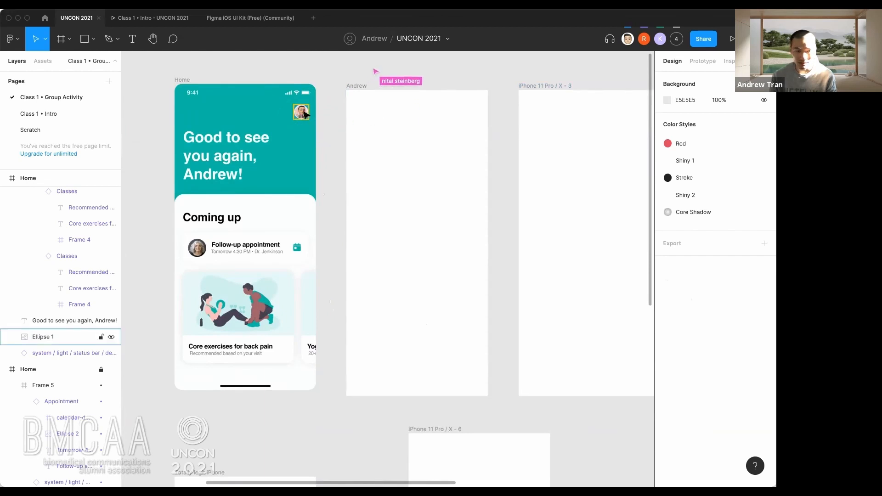
right_click(304, 114)
key(Escape)
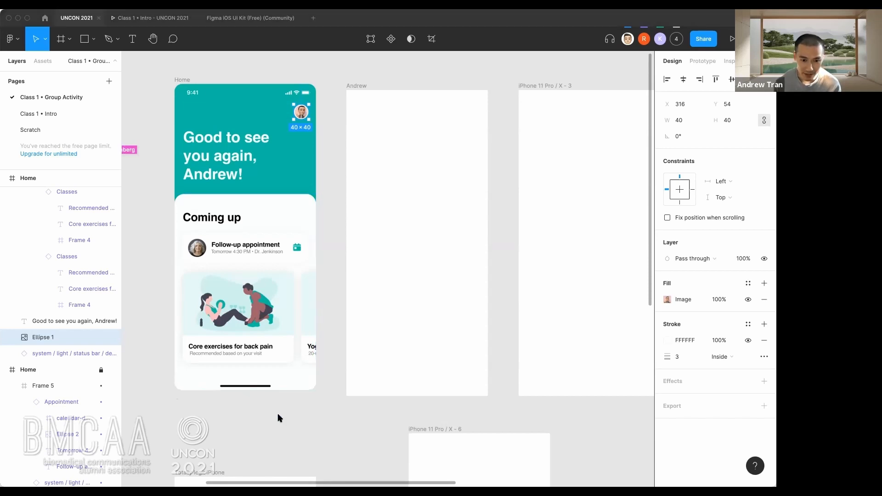
- Import the 1000 × 1000 cartoon face image into the renamed blank frame and position it at about X -312, Y -72
drag(309, 392, 423, 250)
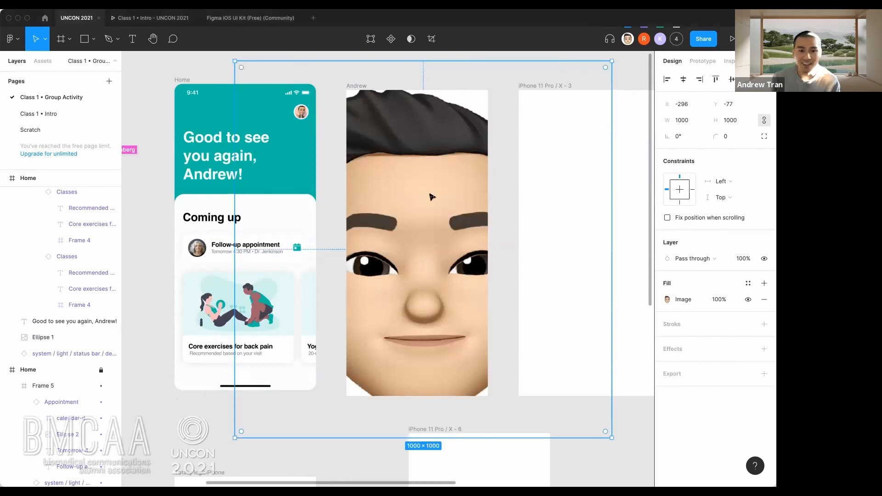
mouse_move(426, 209)
mouse_down()
mouse_move(435, 196)
mouse_move(369, 193)
mouse_move(417, 198)
mouse_move(421, 213)
mouse_up()
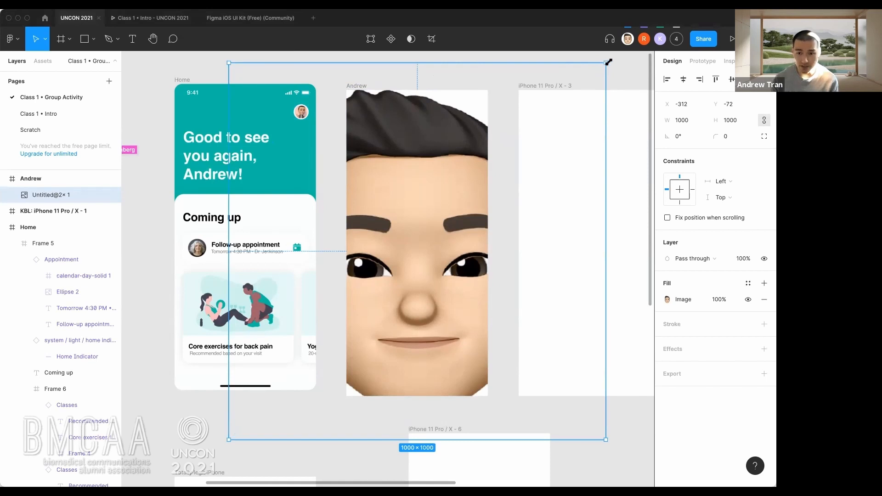
- Scale the face image down to 263 × 263 and keep it in the upper part of the frame beside Home
drag(608, 61, 471, 182)
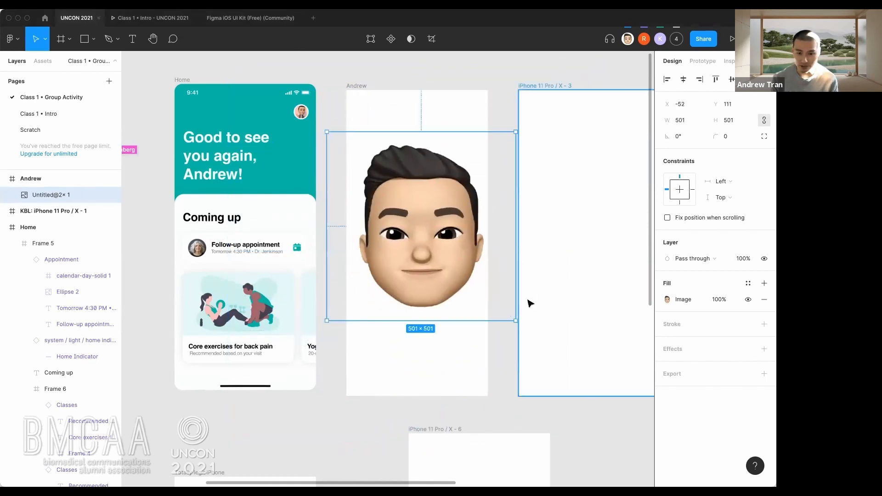
drag(514, 319, 440, 187)
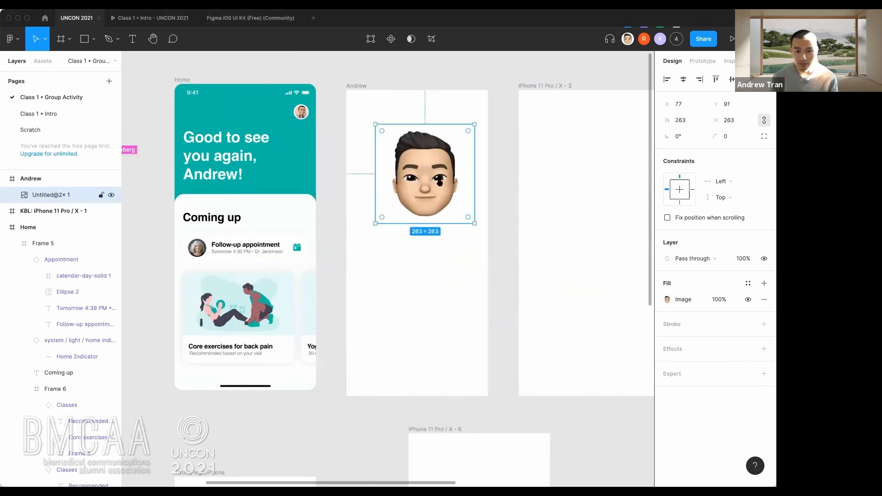
scroll(440, 182, right, 3)
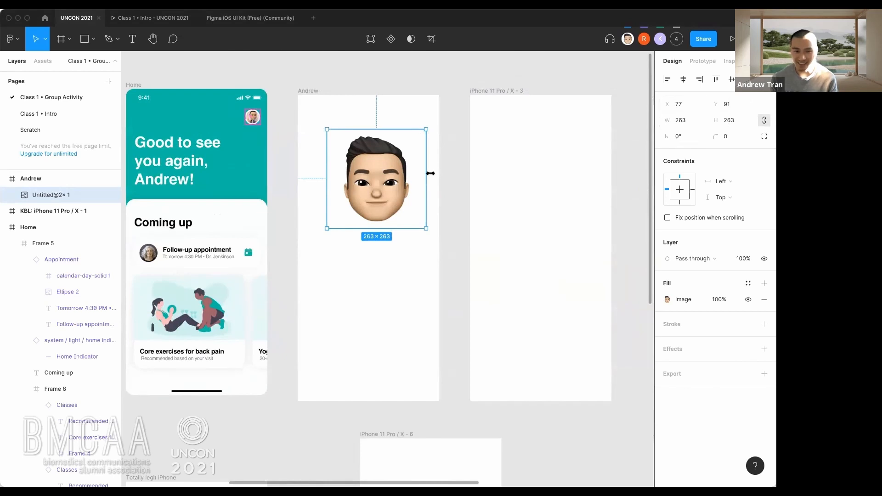
click(402, 119)
click(386, 162)
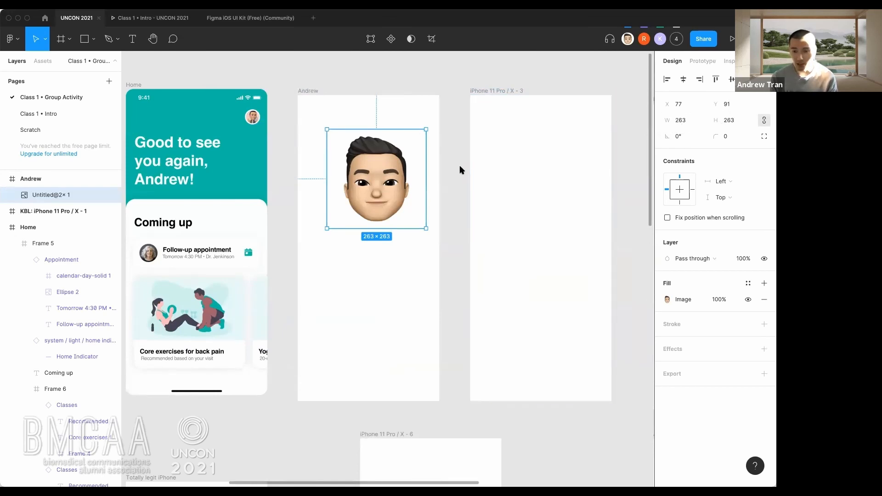
- Set the face image's corner radius to 10 and move the image to about X 87, Y 88
drag(368, 173, 376, 167)
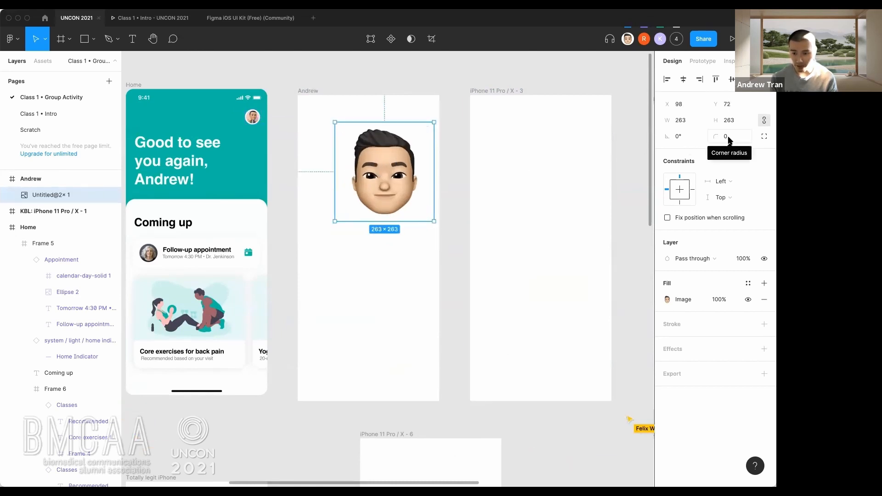
drag(713, 137, 717, 136)
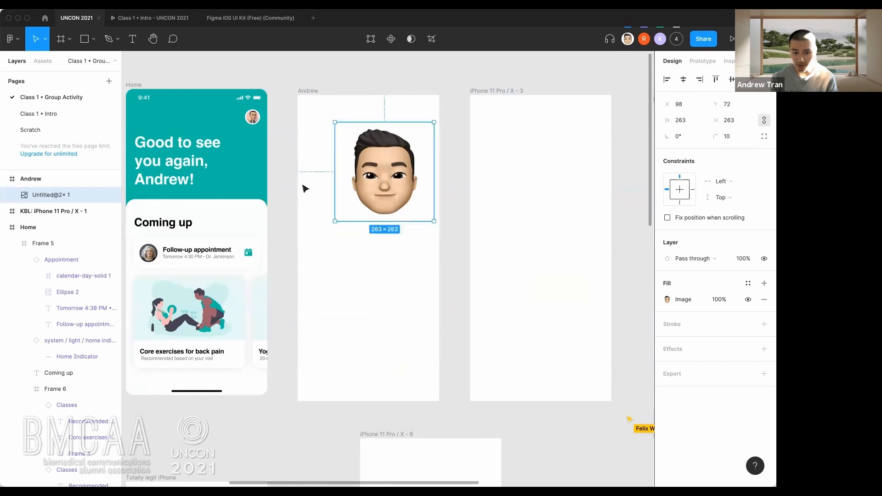
mouse_move(370, 168)
mouse_down()
mouse_move(356, 155)
mouse_move(377, 174)
mouse_up()
- Add a solid 000000 fill at 20% over the face image, check its color settings and remove the fill
click(764, 283)
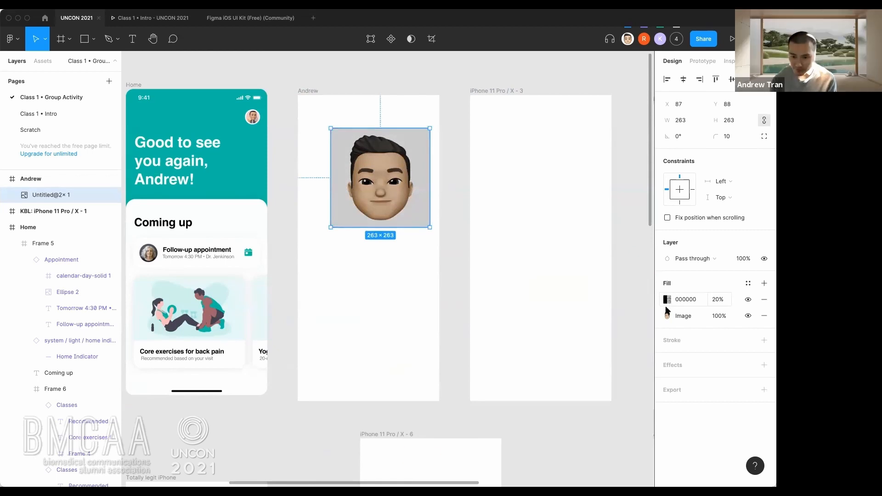
click(666, 305)
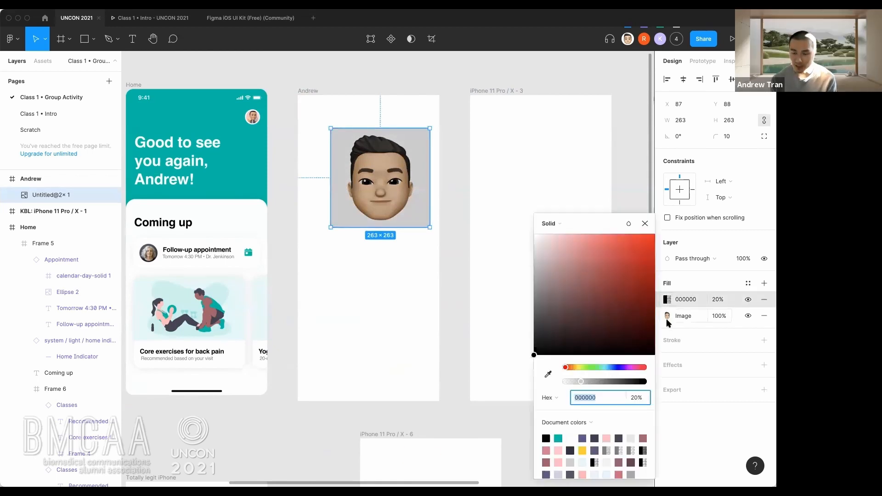
click(452, 188)
click(420, 185)
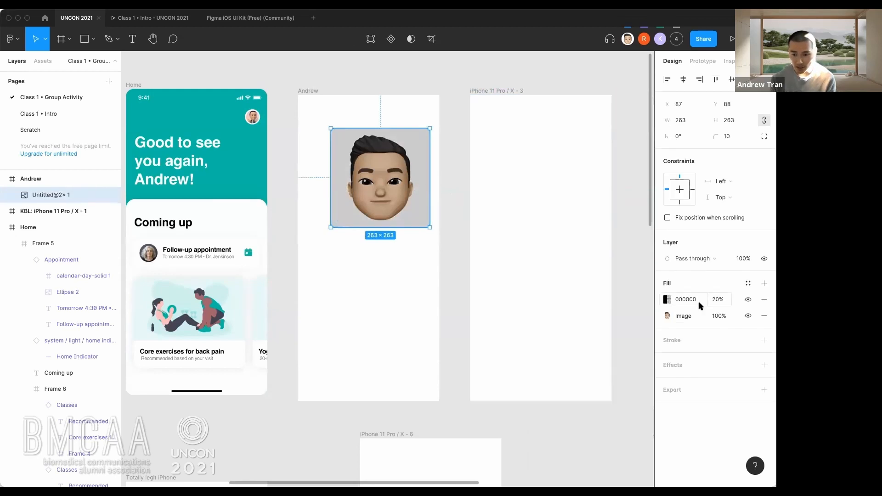
click(763, 299)
- Move the face image to about X 56, Y 92 within its frame
drag(336, 176, 369, 193)
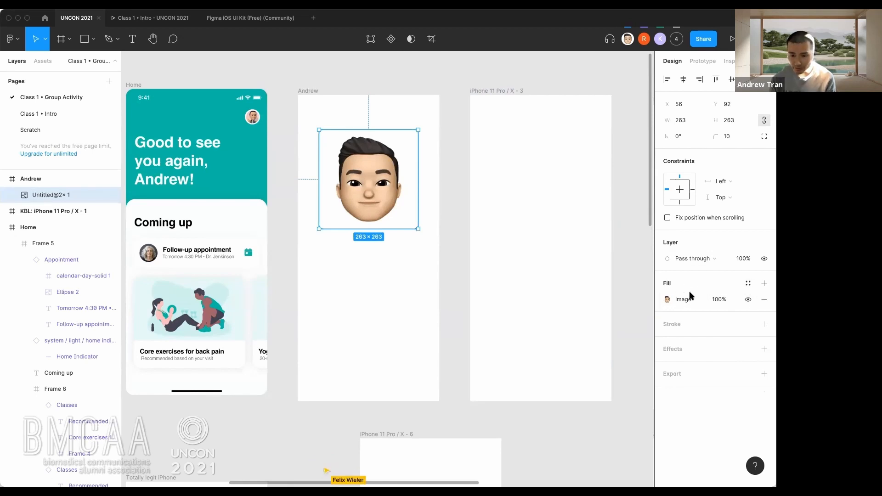
- Stack three 000000 fills at 20% on the face image and view the fill types available for the uppermost one
click(764, 283)
click(764, 284)
click(763, 283)
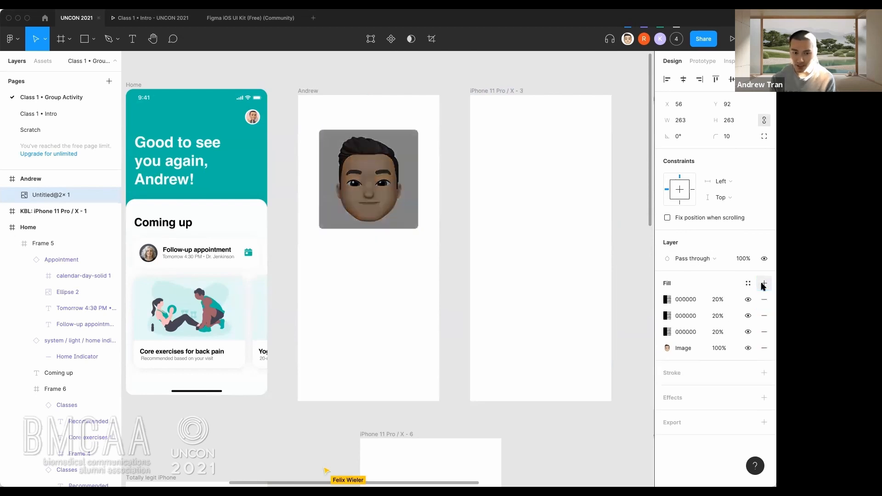
click(666, 299)
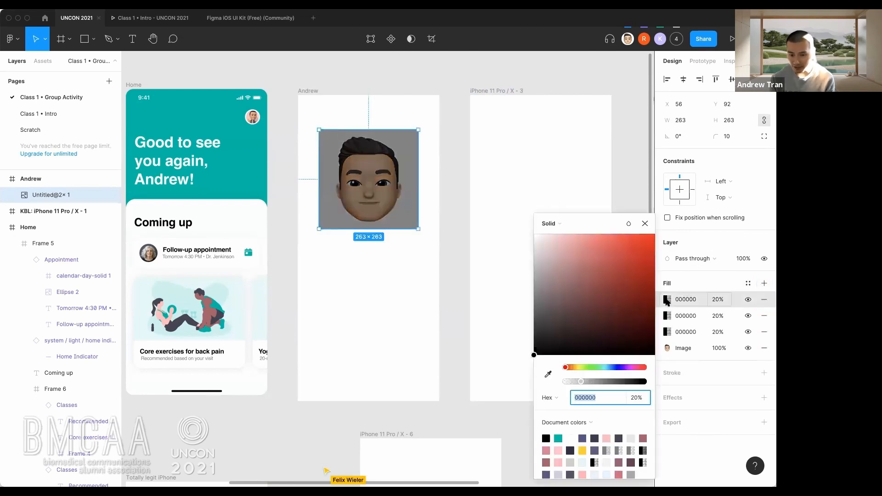
click(566, 223)
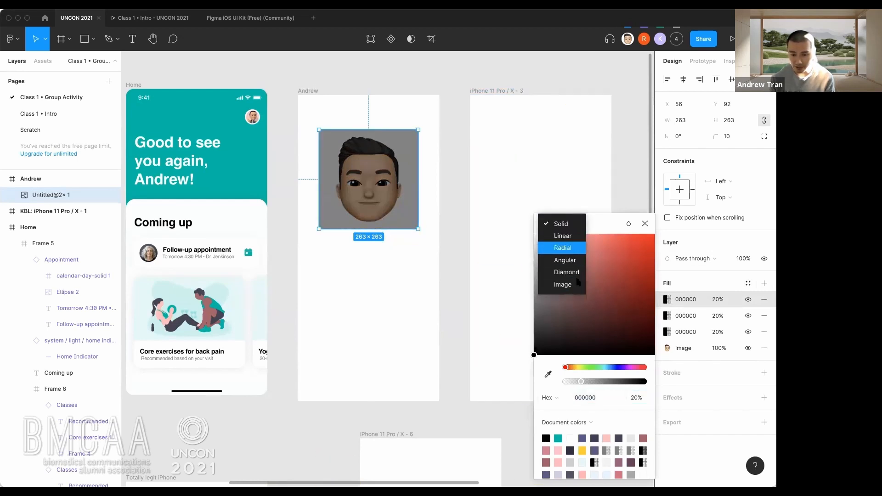
click(605, 222)
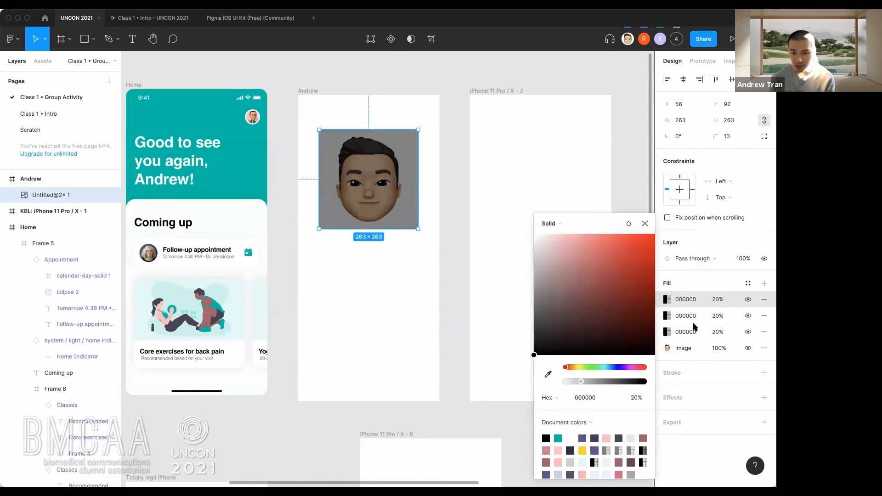
- Try switching the face image's Image fill to a Diamond gradient, and undo the change
click(681, 349)
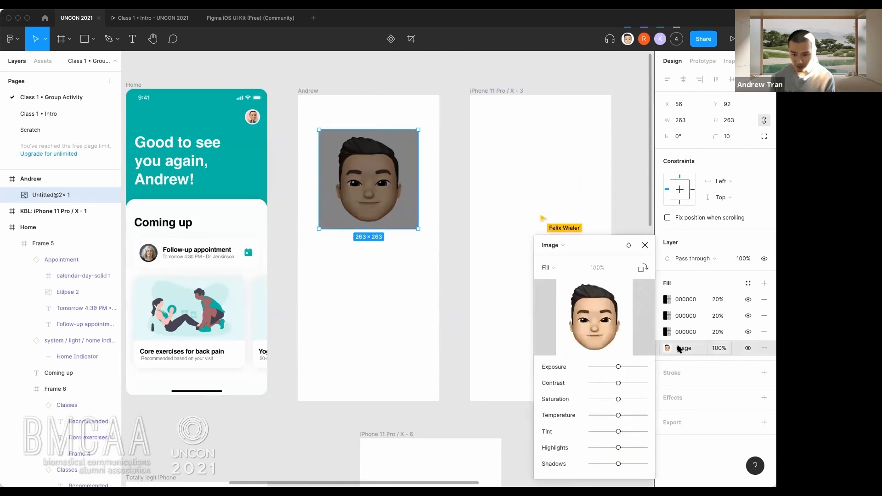
click(560, 268)
click(561, 245)
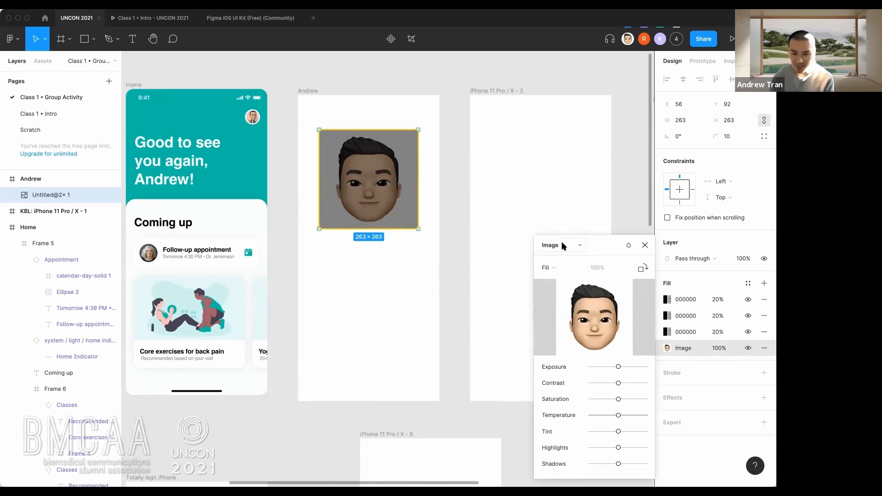
click(561, 245)
click(566, 233)
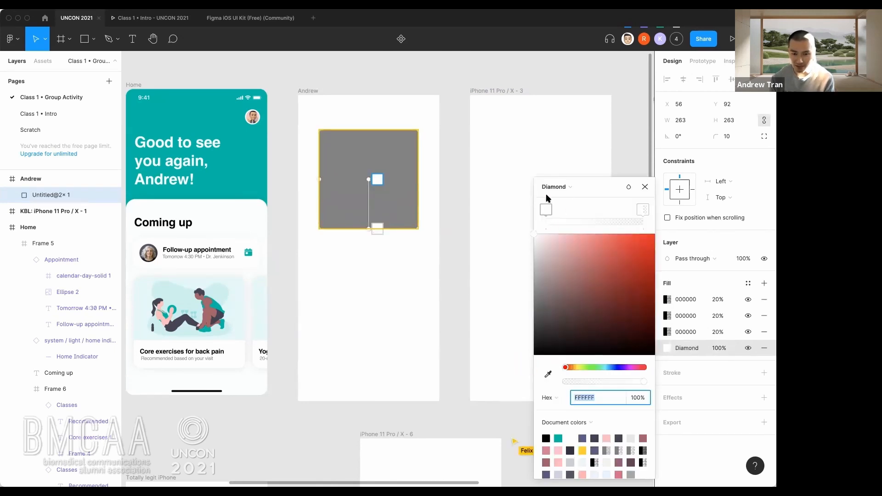
key(ctrl+z)
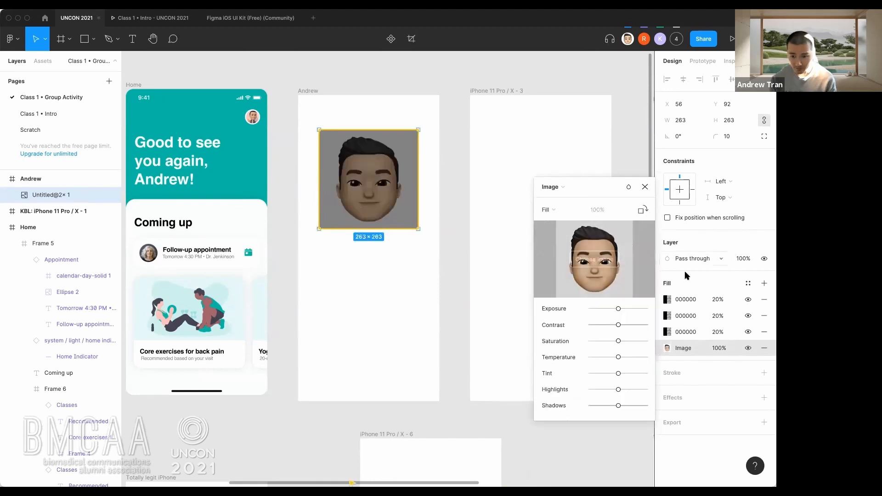
- Remove the three stacked 000000 fills from the face image, leaving only its Image fill
click(763, 300)
click(763, 300)
click(763, 300)
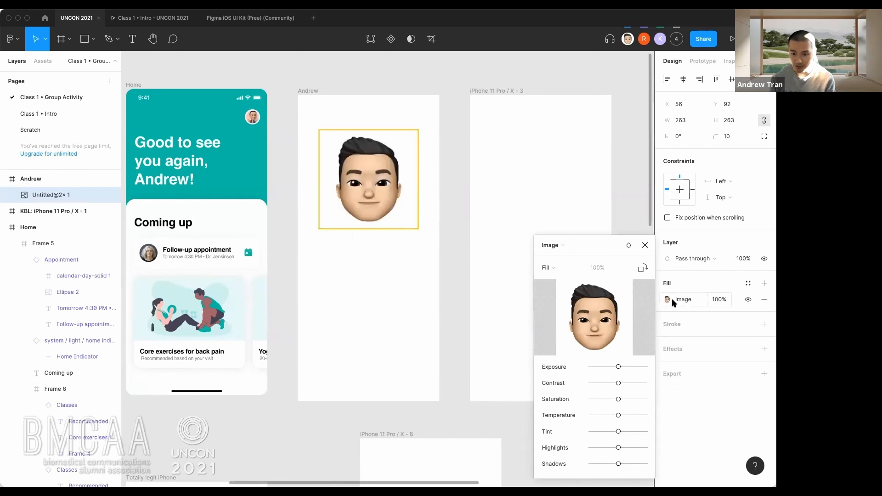
- Add a 000000 fill at 20% to the face image, reorder it beneath the Image fill and back above it, and deselect
click(763, 284)
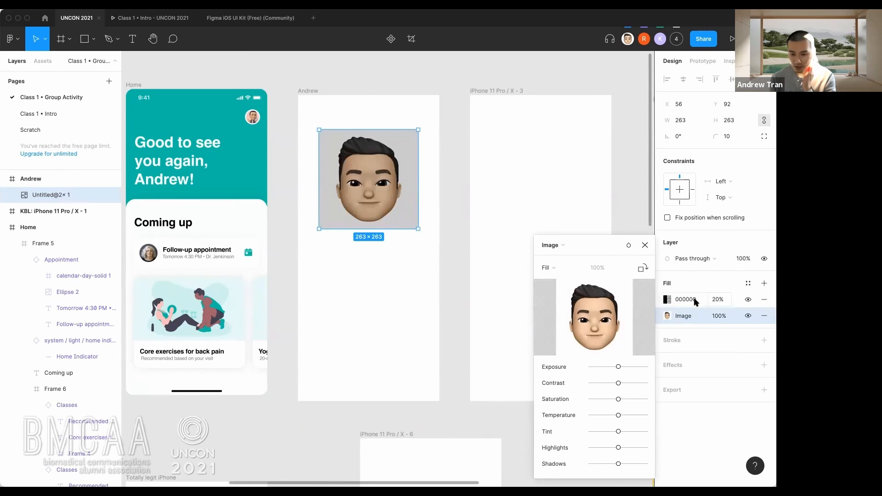
drag(660, 301, 660, 321)
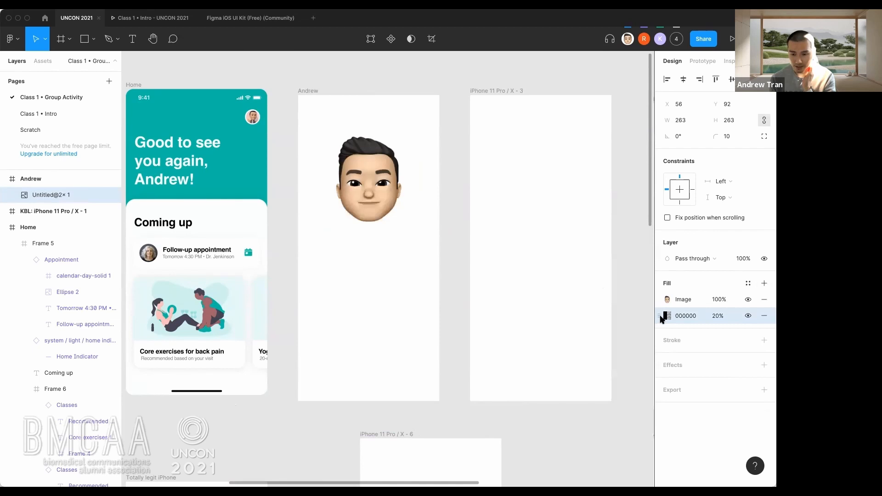
click(675, 304)
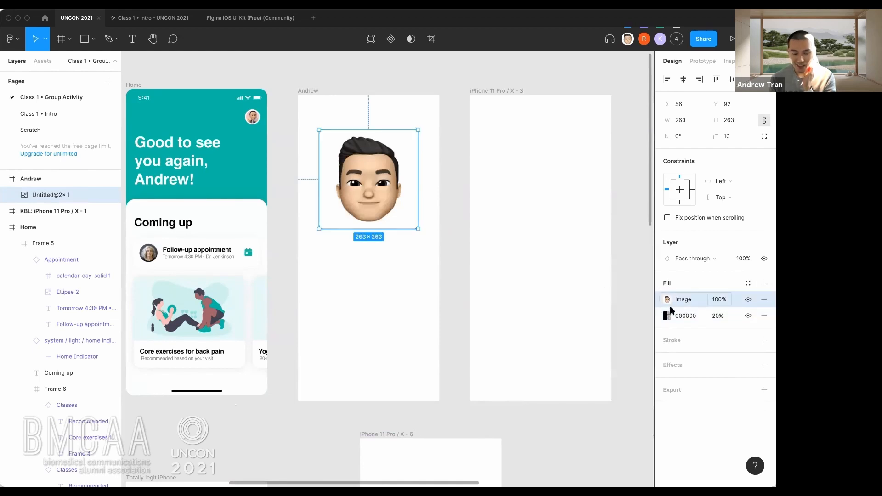
click(660, 319)
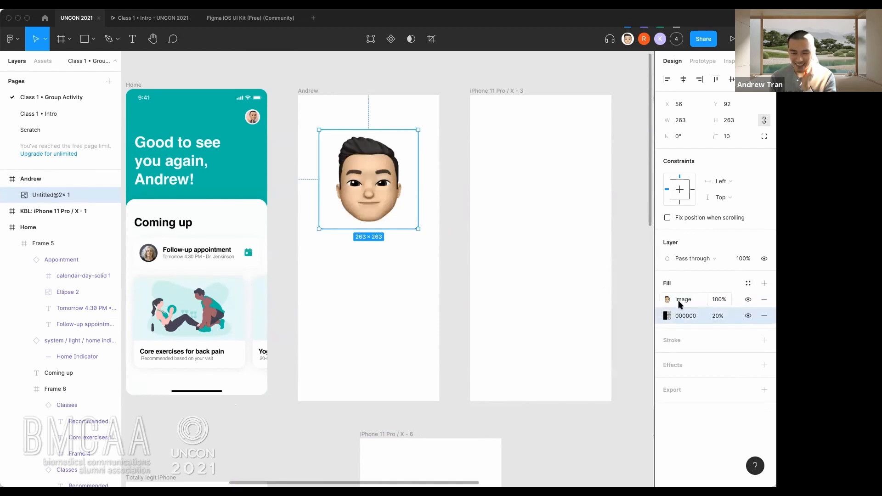
drag(661, 317, 660, 298)
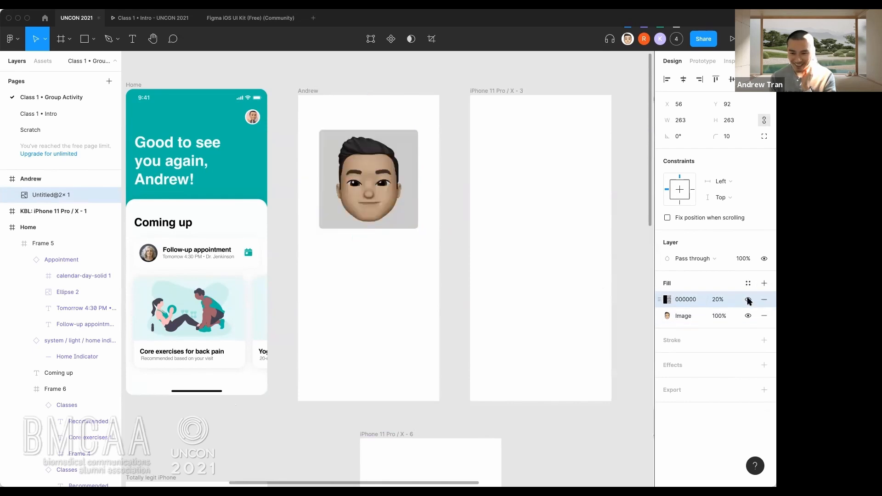
click(429, 195)
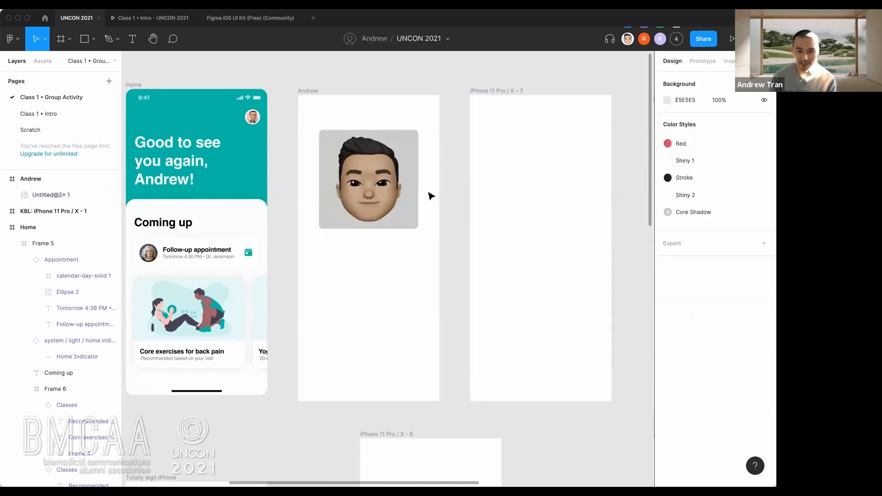
- Set the face image's overall corner radius to 100
click(411, 189)
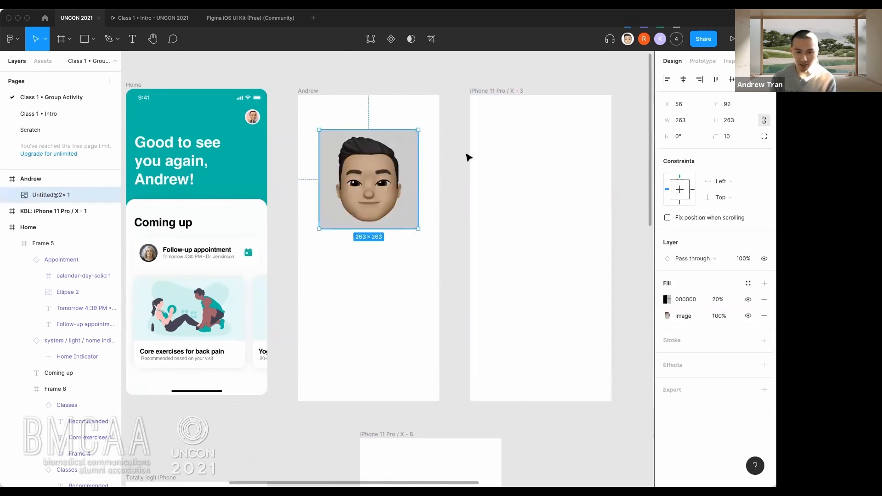
click(725, 137)
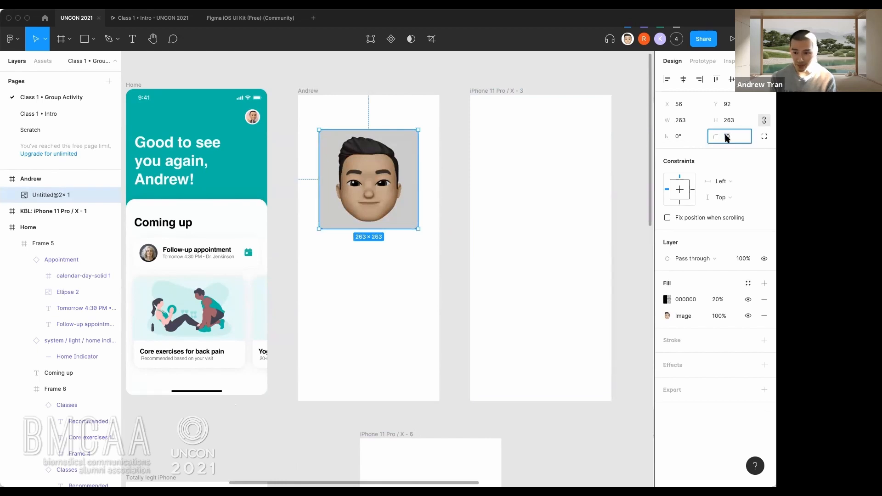
text(100)
key(Return)
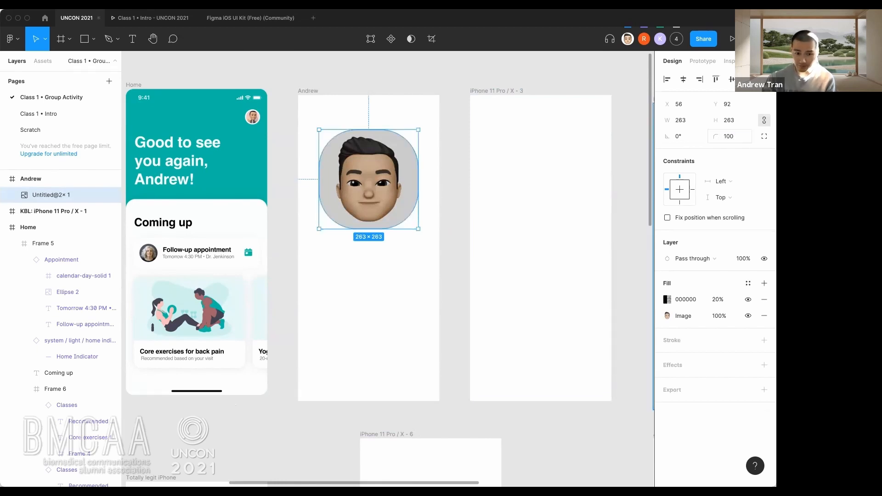
- Switch the face image to independent corners and set their radii to 0, 25, 4 and 52, clockwise from its top-left corner
click(764, 138)
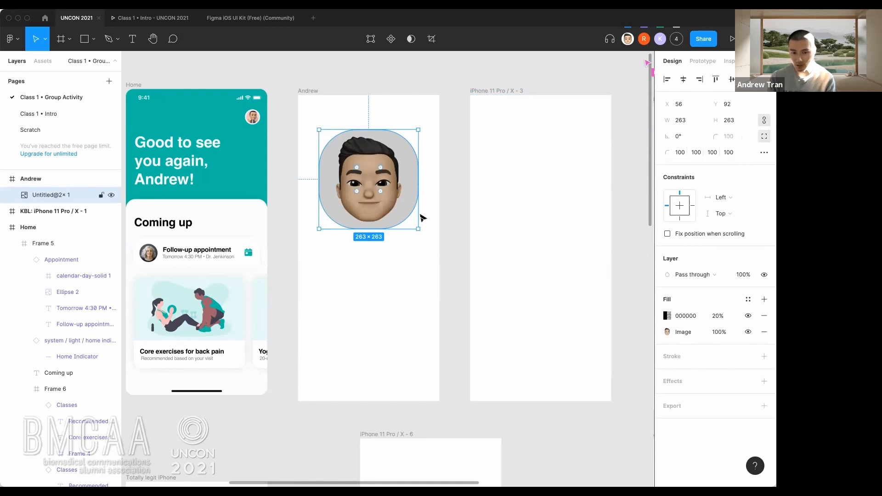
click(678, 153)
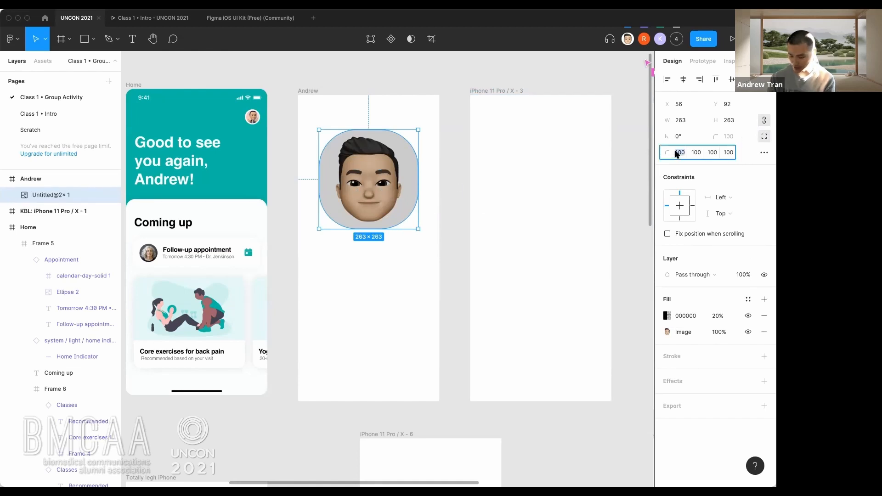
text(0)
key(Return)
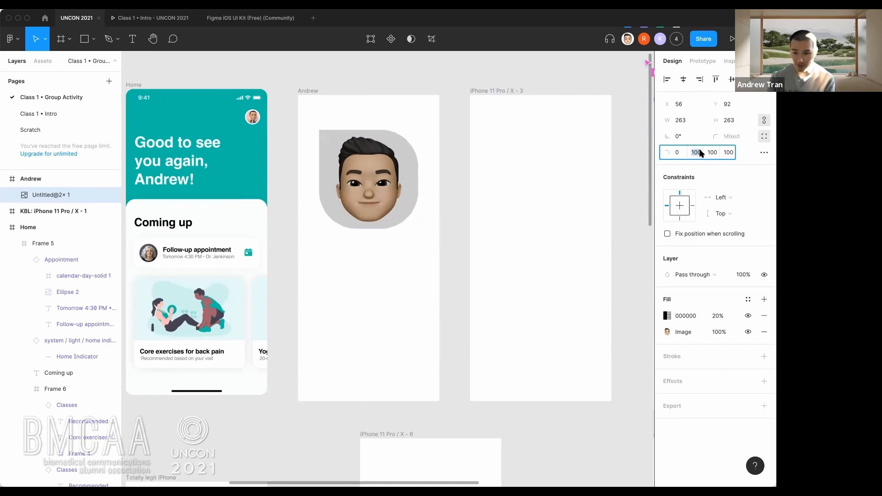
text(25)
click(716, 154)
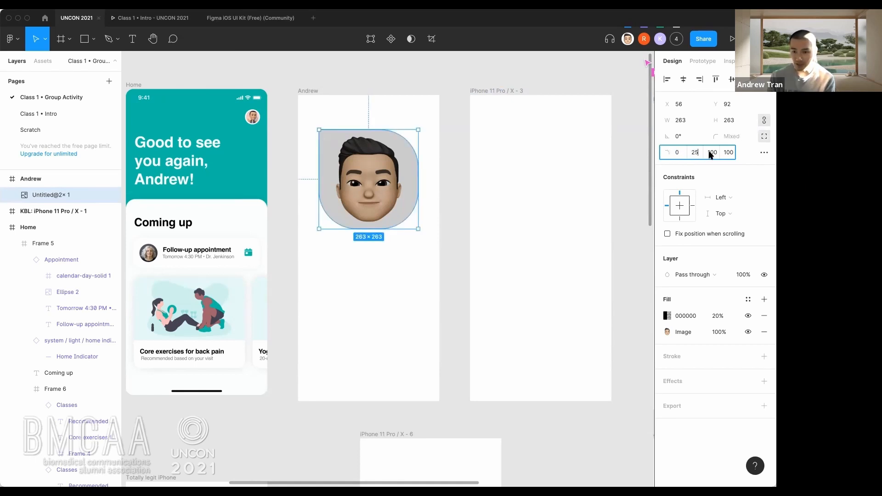
text(0 25 4)
click(727, 152)
text(52)
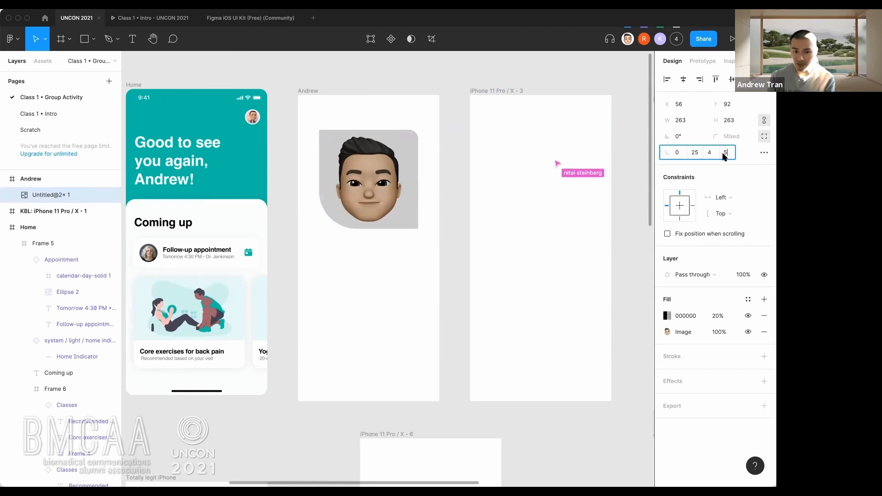
click(708, 152)
click(694, 154)
click(724, 155)
click(382, 184)
scroll(382, 185, down, 2)
scroll(382, 185, left, 1)
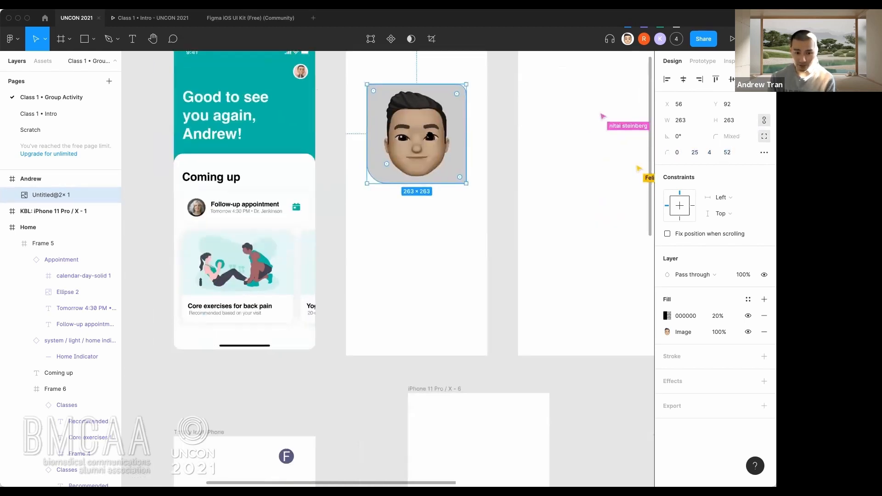
scroll(432, 138, up, 1)
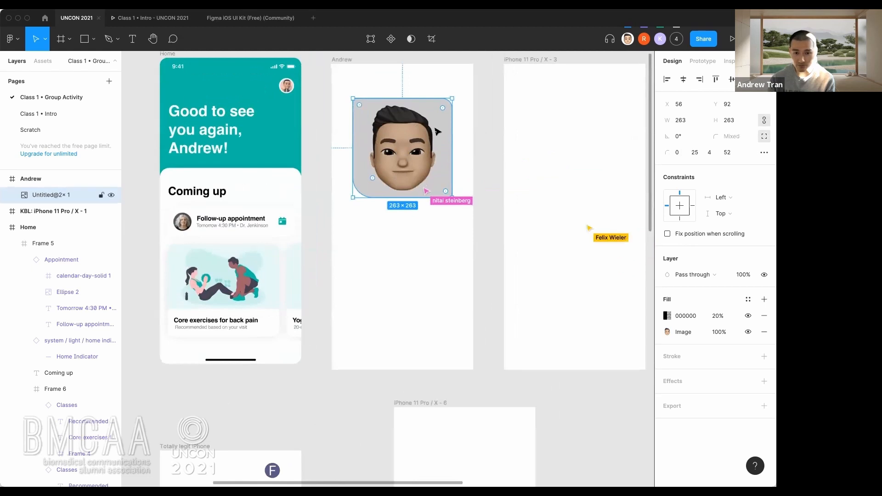
- Switch the face image back to a single corner radius and set it to 150, making it a circle
click(763, 136)
click(735, 136)
text(100)
key(Return)
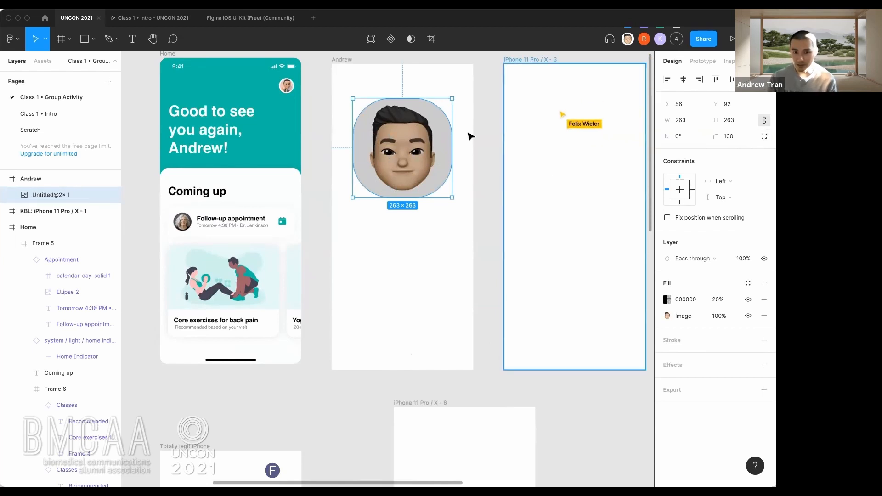
click(717, 139)
drag(719, 138, 393, 192)
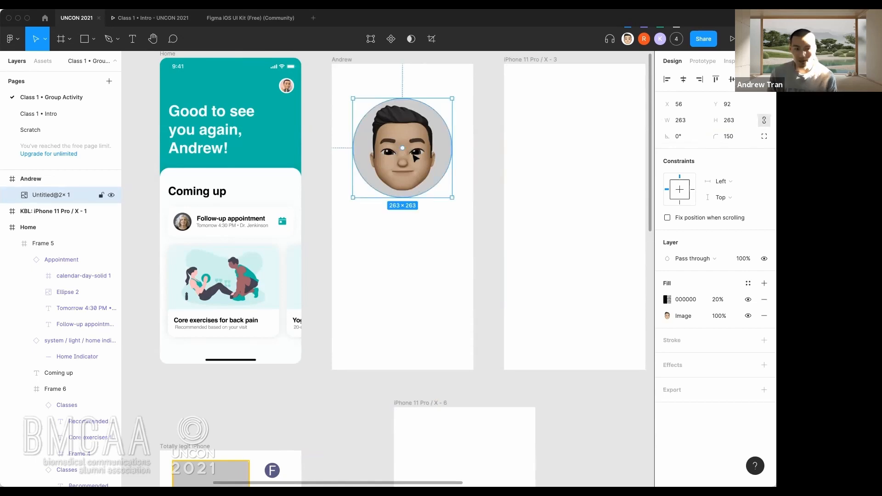
- Check the Home screen profile picture's size and try to set the face image to the same 40 × 40
click(289, 90)
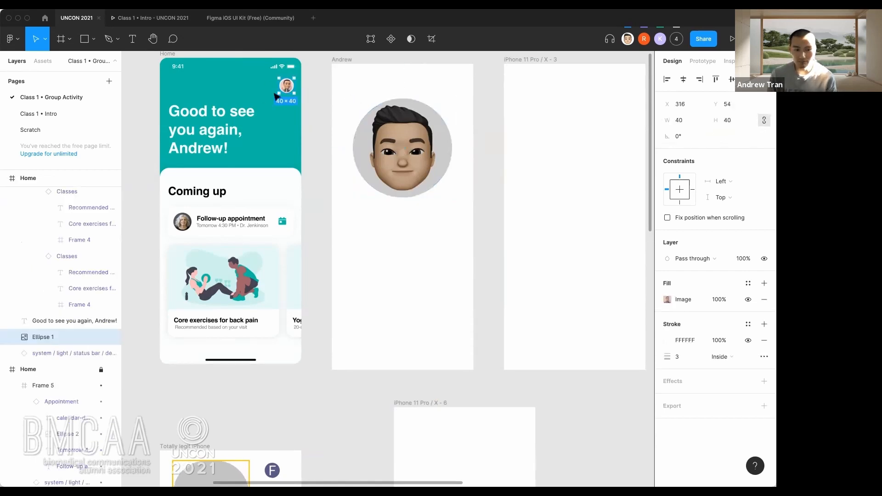
click(400, 151)
click(682, 120)
text(40)
click(708, 120)
text(40)
key(Return)
click(478, 151)
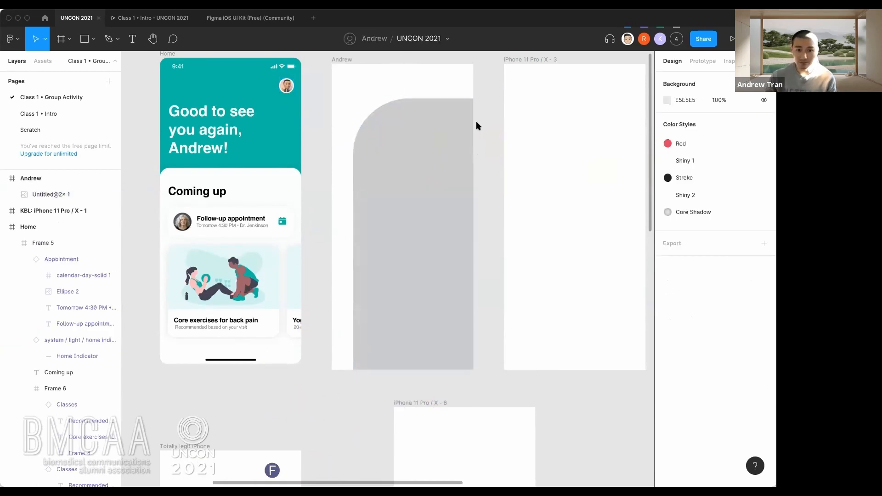
- Set the face image's width to 40 with proportions locked and move it to about X 293, Y 54 in its frame
click(416, 150)
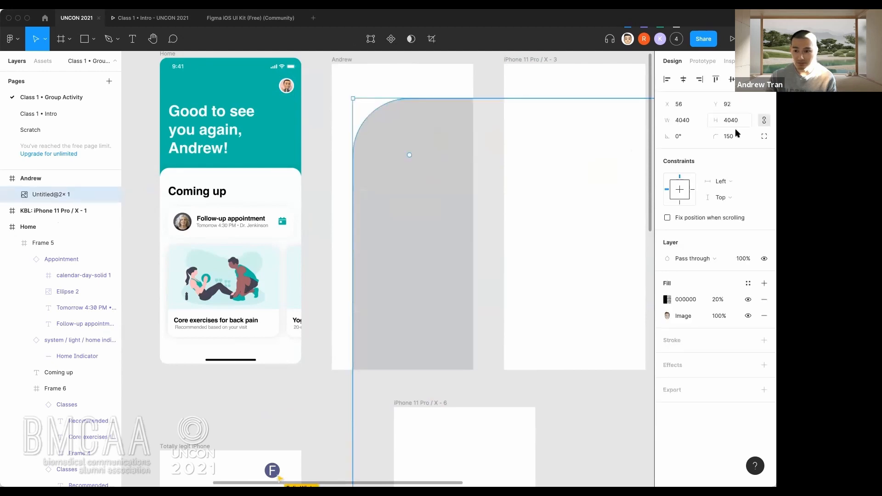
click(700, 120)
text(40)
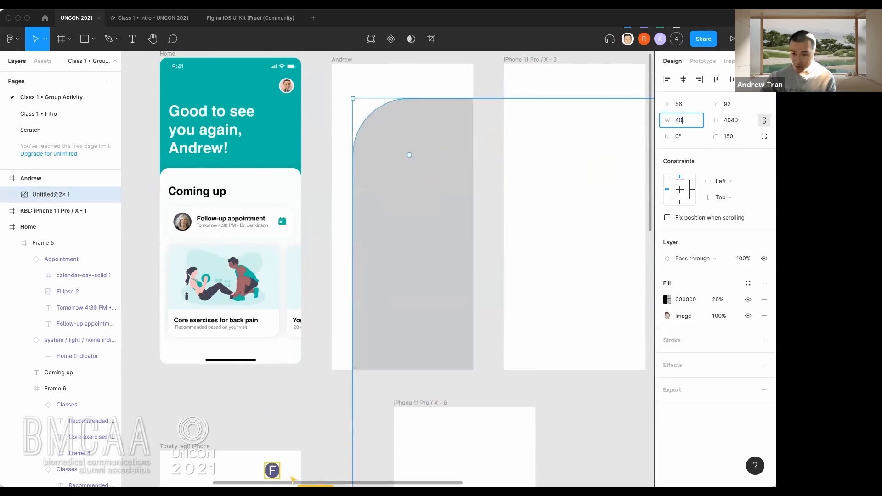
key(Return)
click(478, 158)
drag(361, 106, 450, 94)
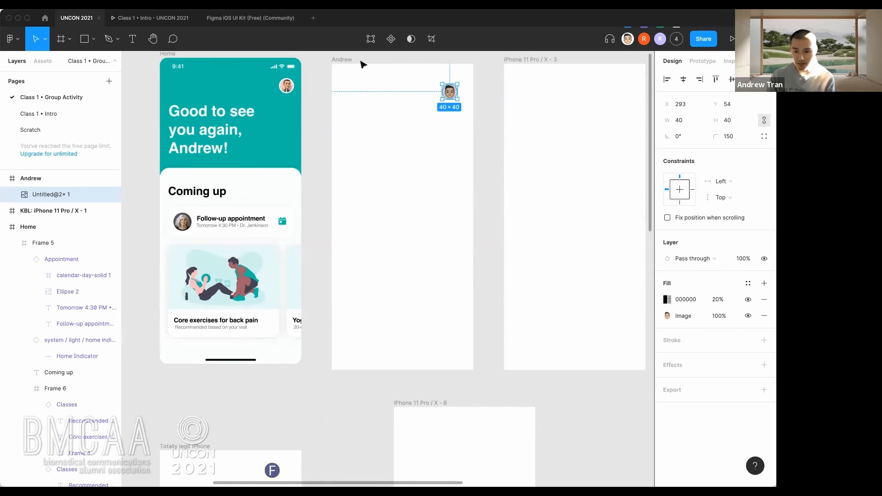
click(311, 113)
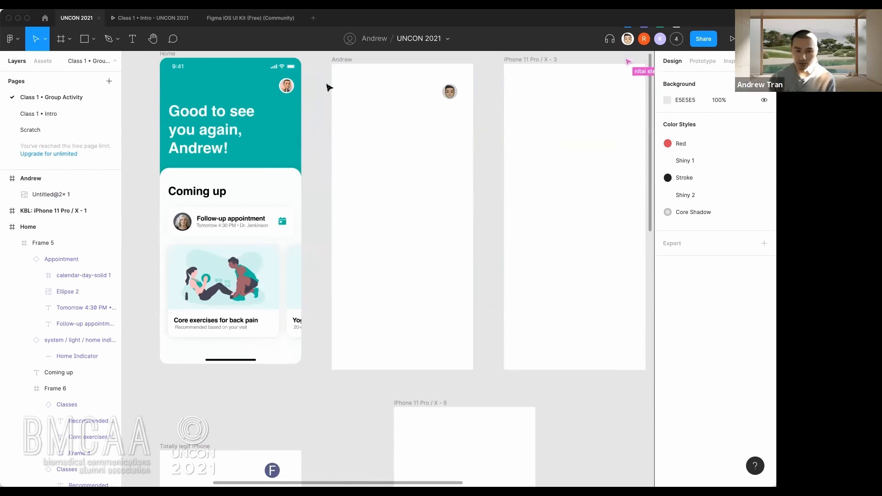
- Add a layout grid to the iPhone frame holding the face image and look at the available grid styles
click(346, 63)
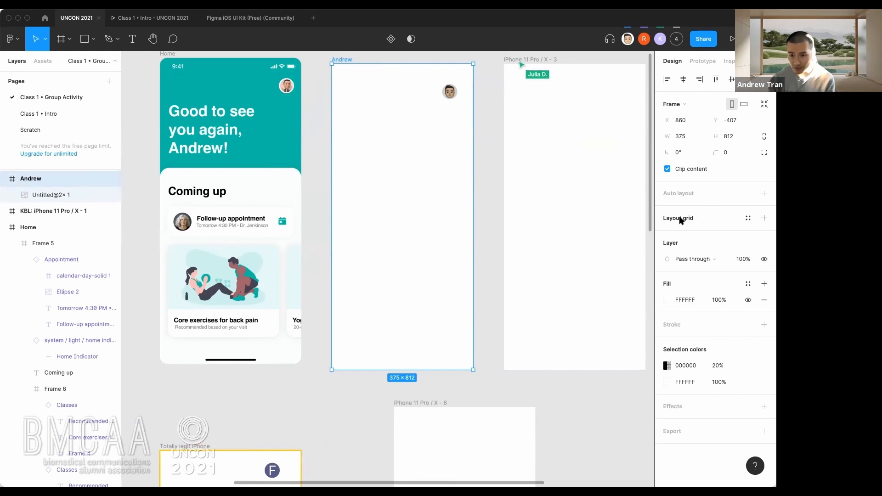
click(764, 219)
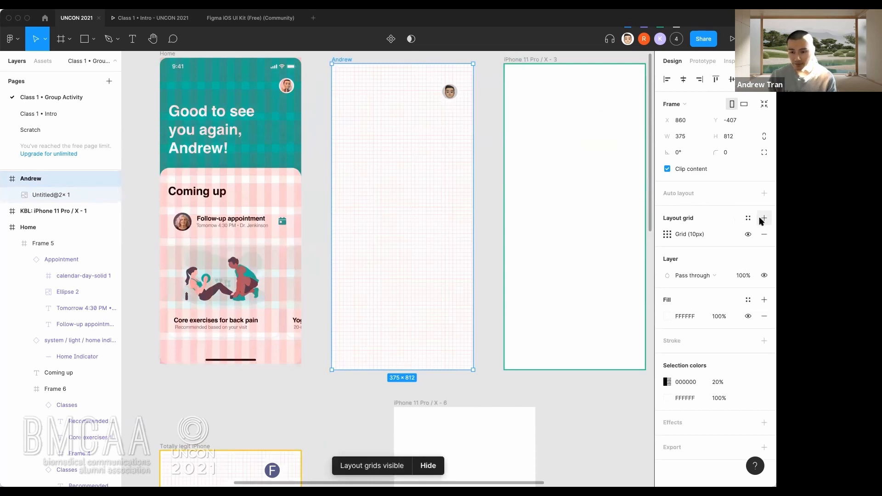
click(667, 235)
click(667, 235)
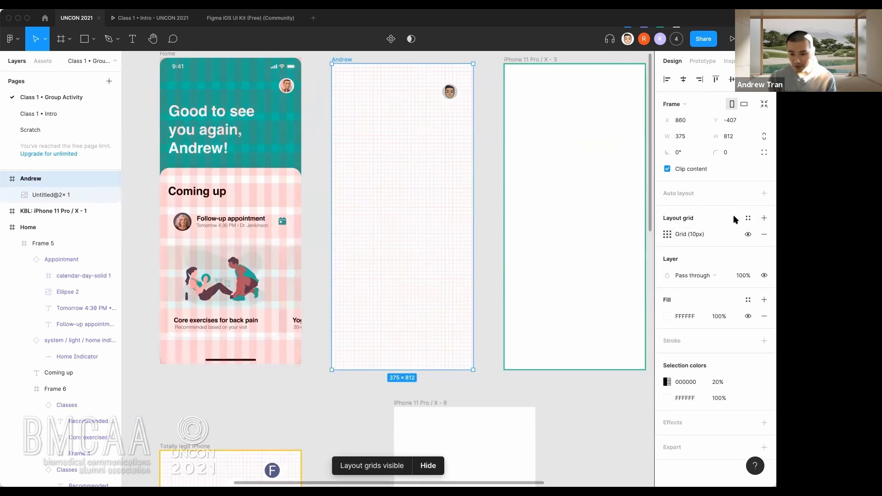
click(748, 219)
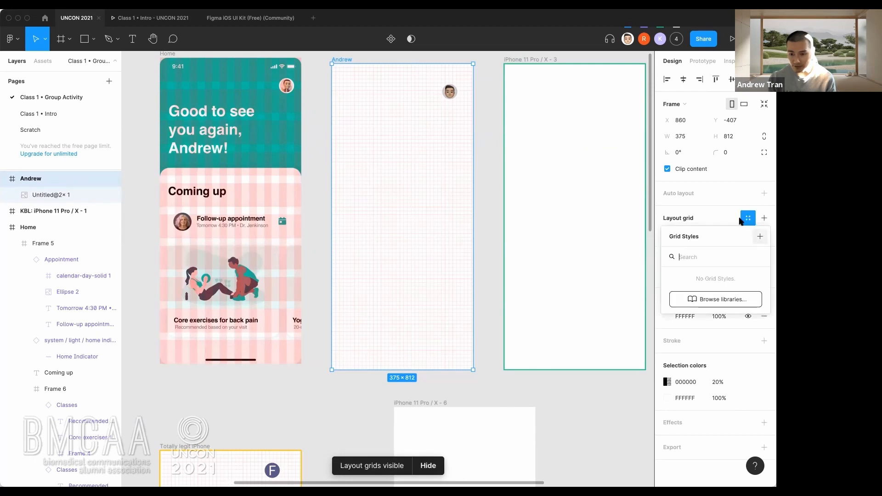
click(747, 218)
click(748, 217)
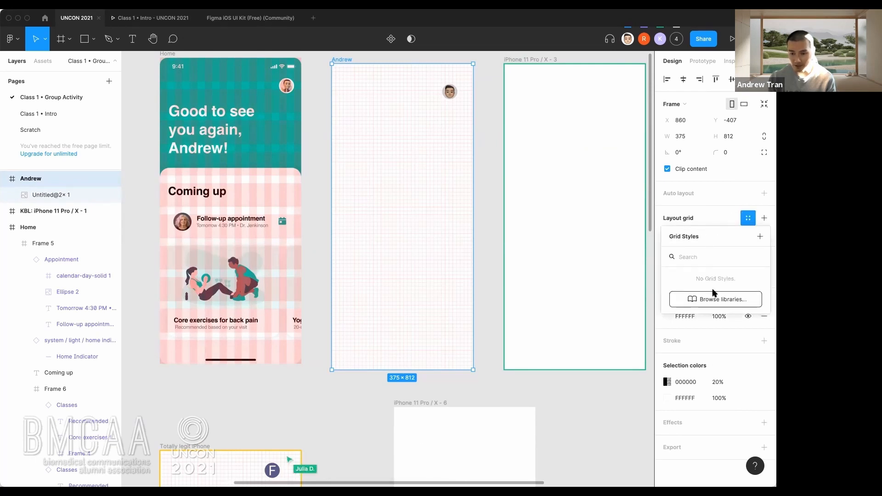
click(724, 214)
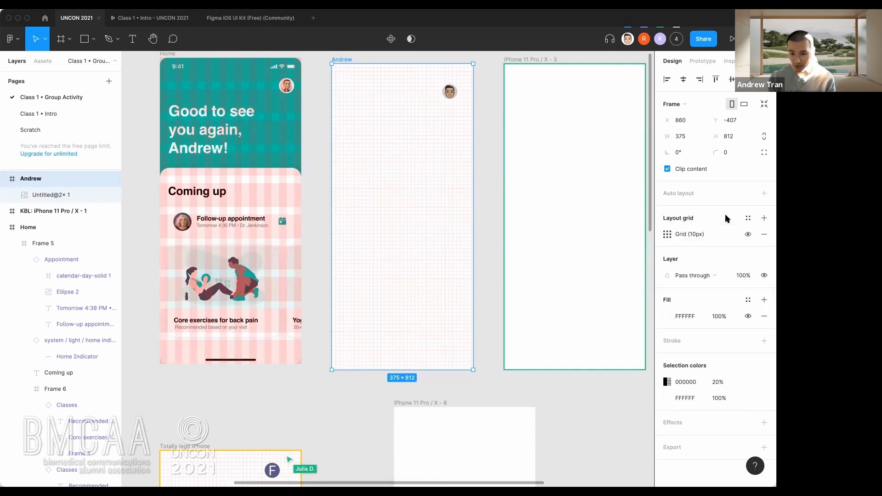
- Change the frame's layout grid from a uniform grid to columns with a count of 10, and deselect
click(667, 235)
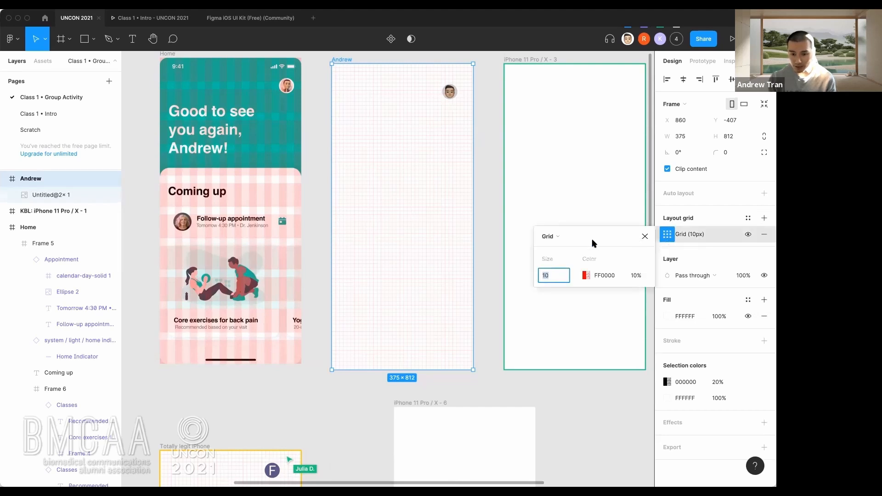
click(564, 237)
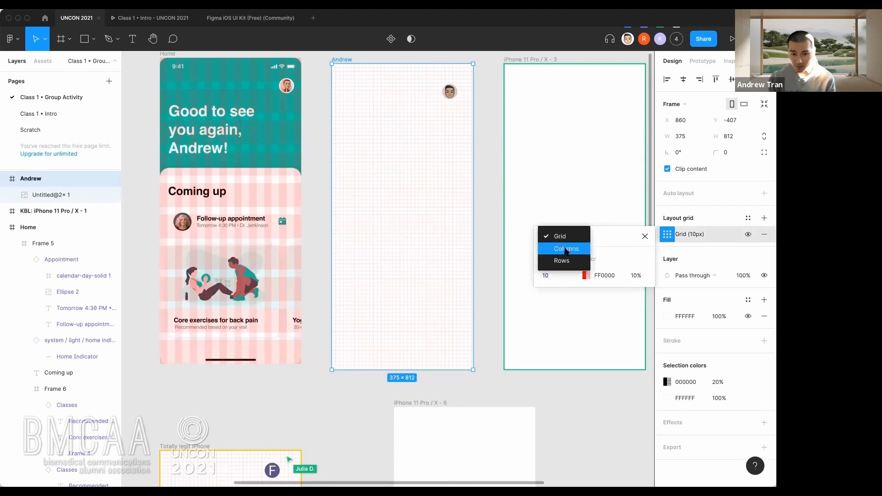
click(566, 249)
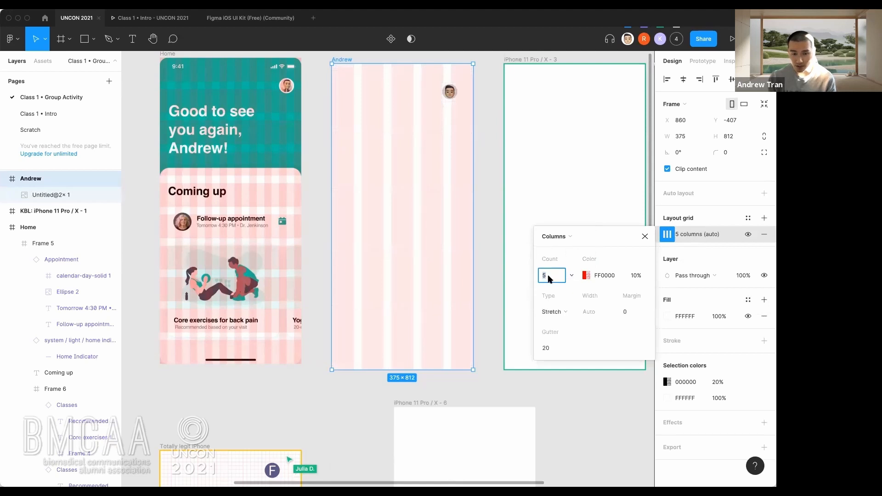
text(10)
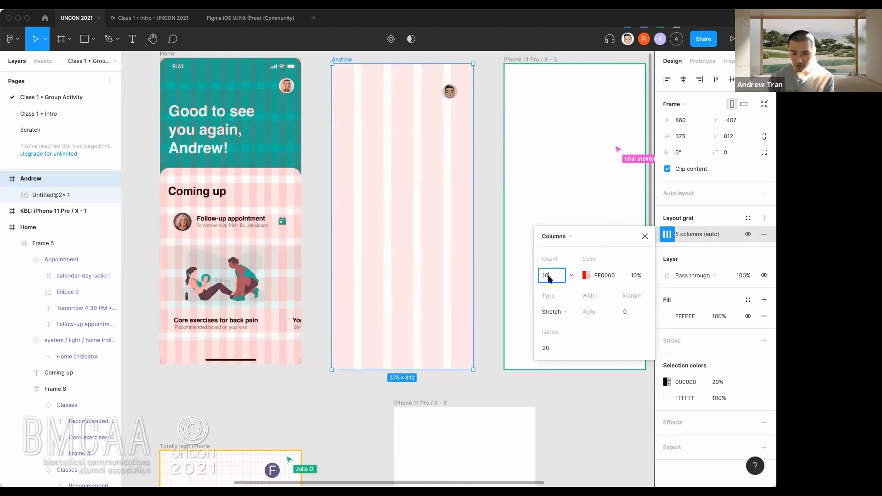
key(Return)
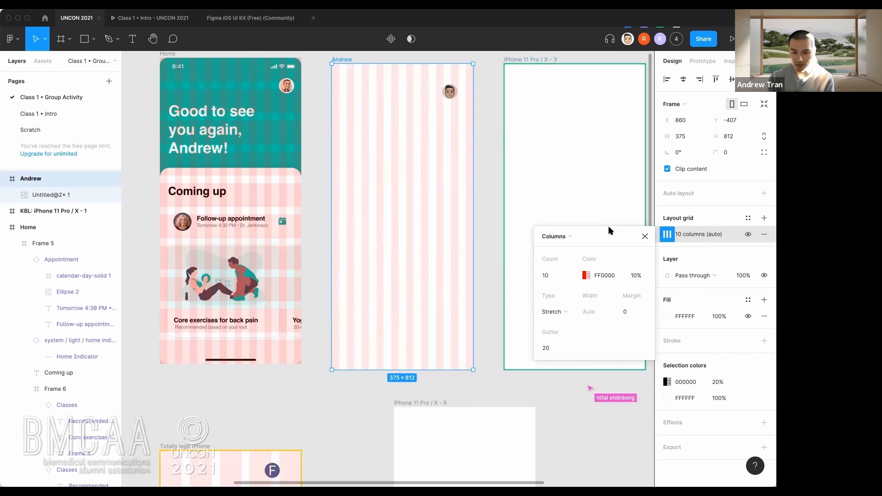
click(490, 185)
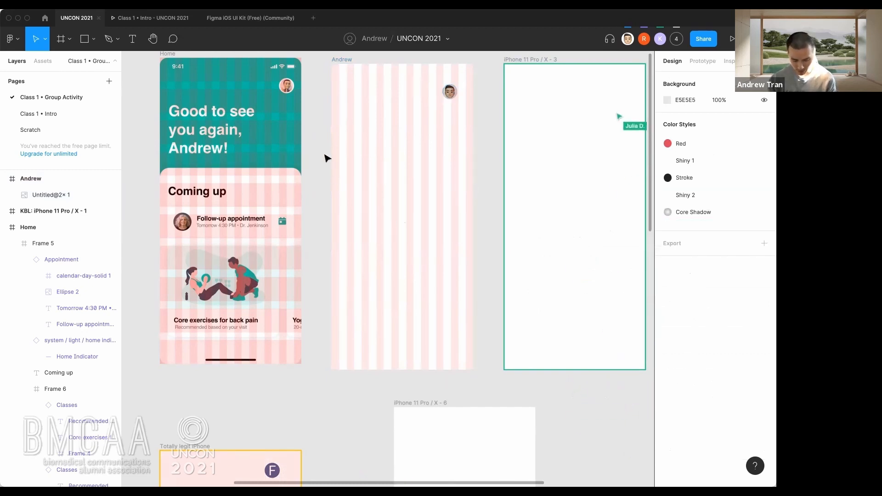
- Hide the layout grids and move the profile picture to about X 316, closer to the frame's top-right corner
key(ctrl+g)
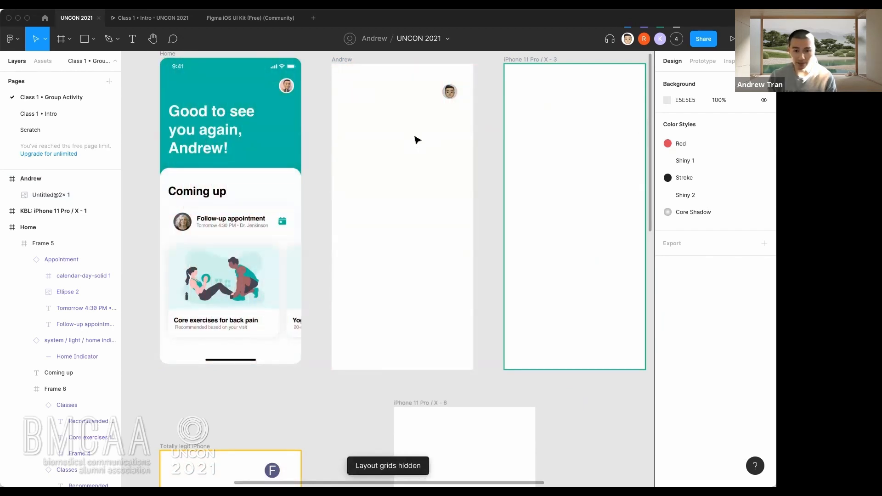
drag(449, 95, 458, 90)
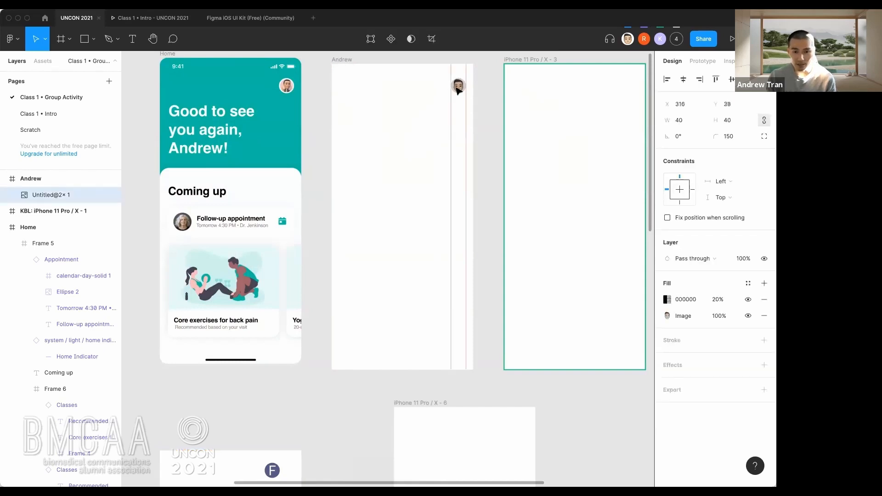
click(409, 130)
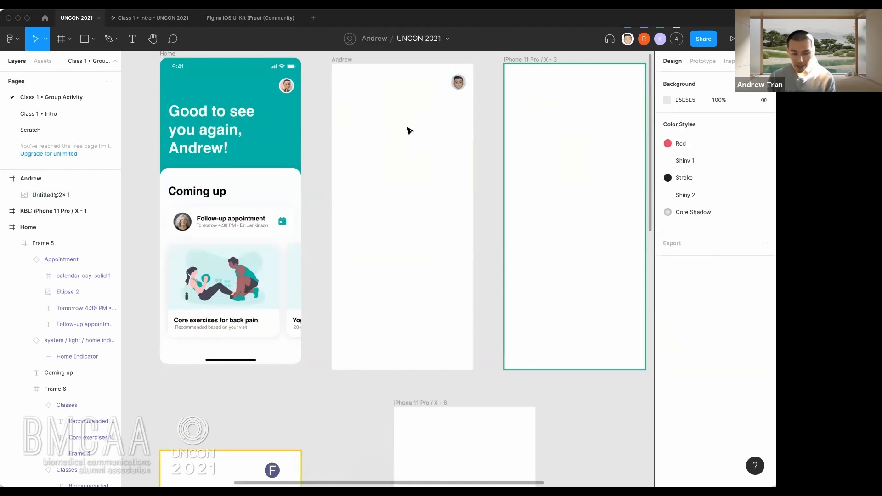
- Add a text layer below the profile picture reading "Good to see you again," followed by the person's first name and an exclamation mark
key(t)
click(349, 111)
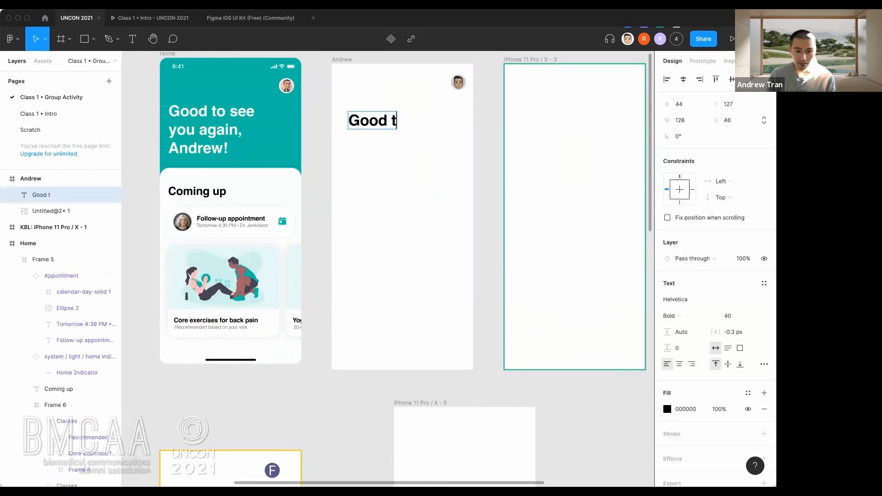
text(Good to see you again, Andrew!)
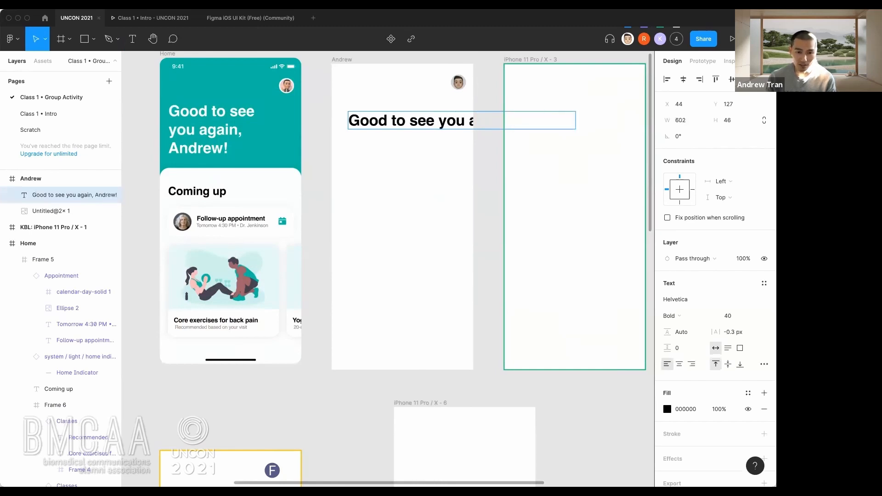
key(Escape)
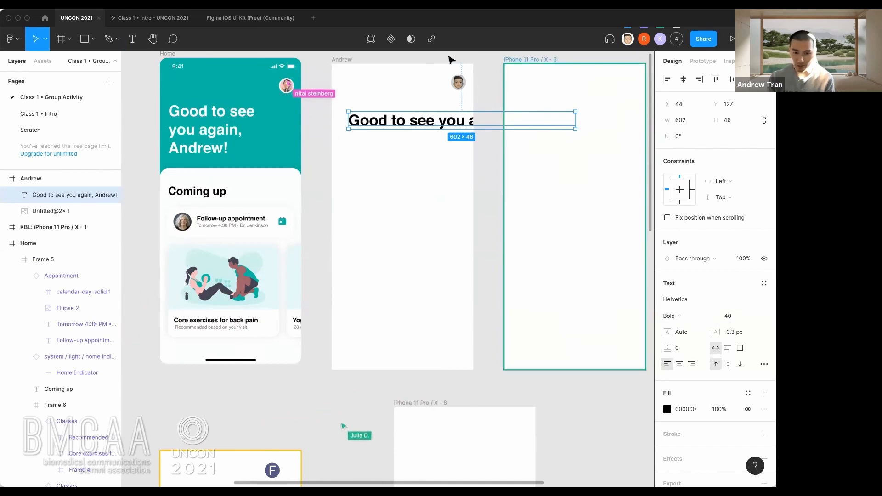
- Narrow the greeting text box to about 252 wide so it wraps onto three lines, and position it at about X 40, Y 115
click(738, 317)
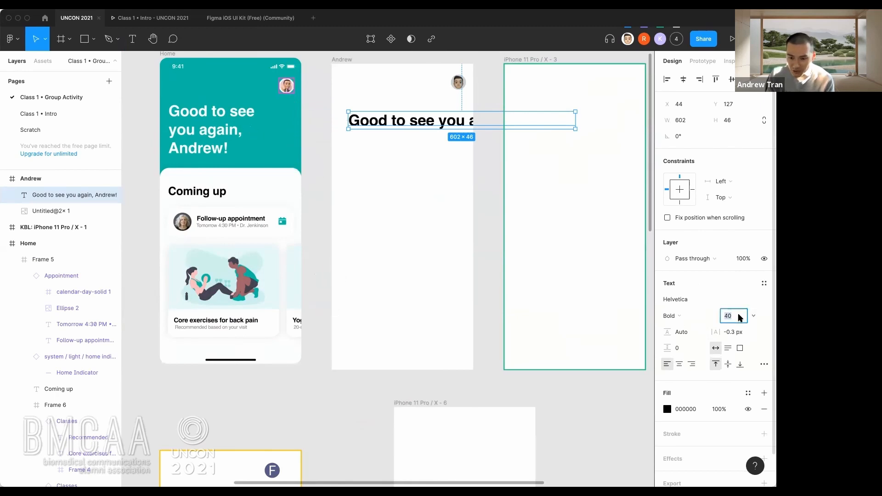
click(367, 157)
click(380, 123)
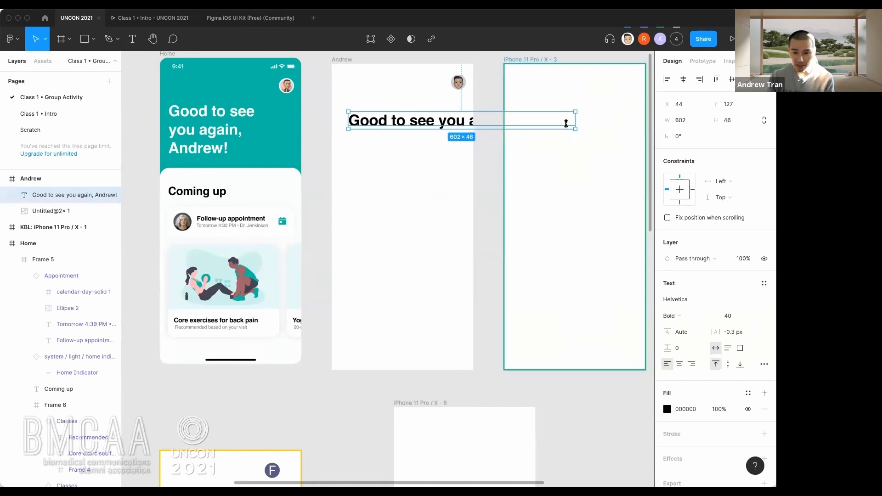
drag(574, 121, 444, 122)
mouse_move(384, 133)
mouse_down()
mouse_move(383, 120)
mouse_move(382, 129)
mouse_up()
click(493, 145)
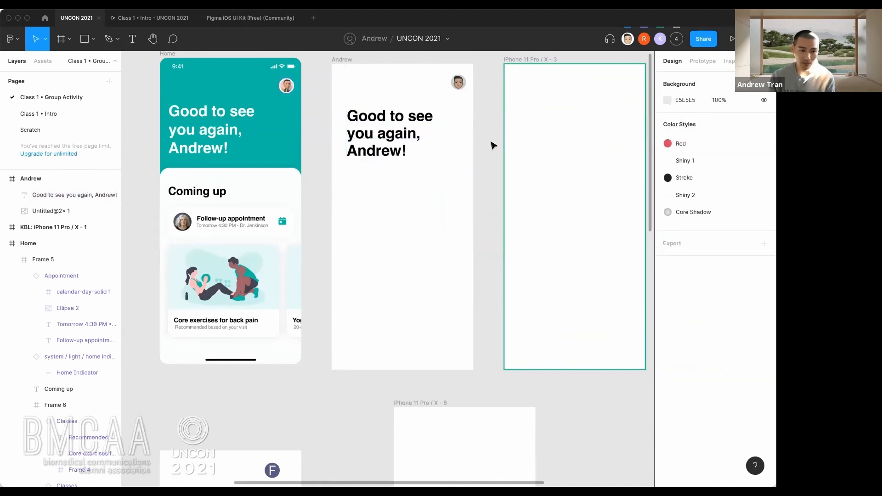
- Duplicate the greeting text below the original at about X 44, Y 289, and undo a further trial copy
drag(376, 138, 378, 197)
click(386, 141)
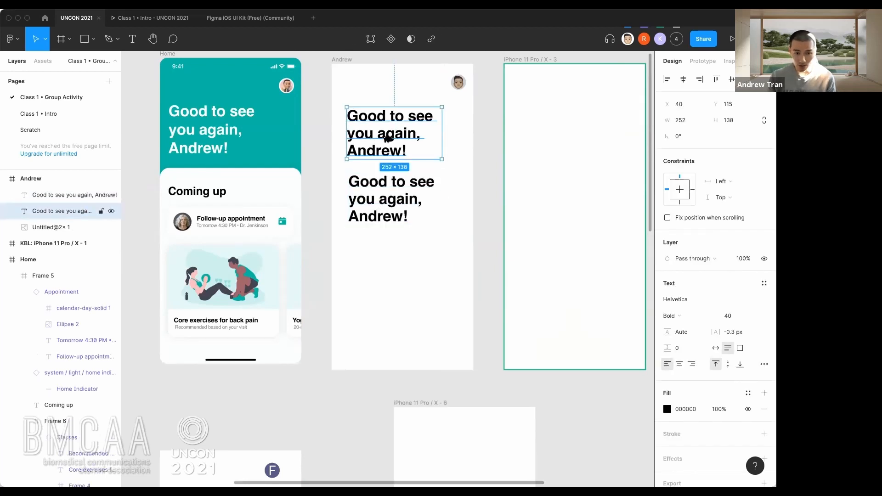
drag(388, 138, 398, 250)
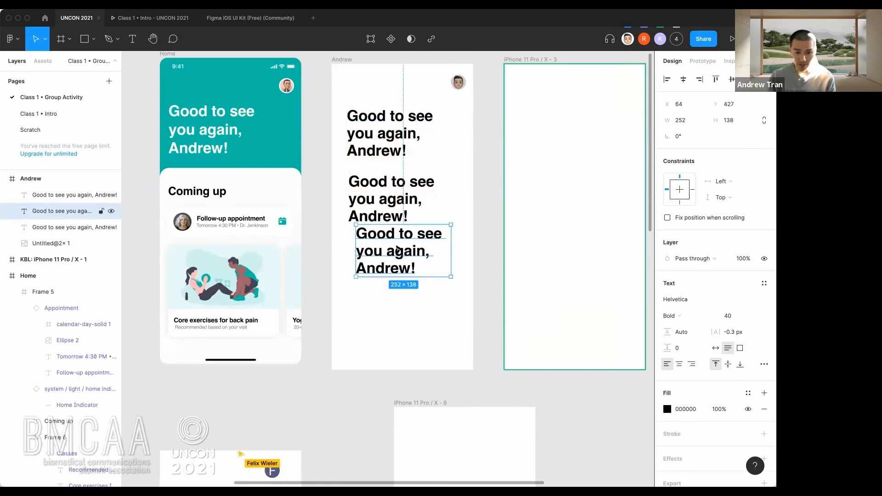
key(ctrl+z)
- Replace the duplicated greeting's text with "Coming up"
double_click(372, 202)
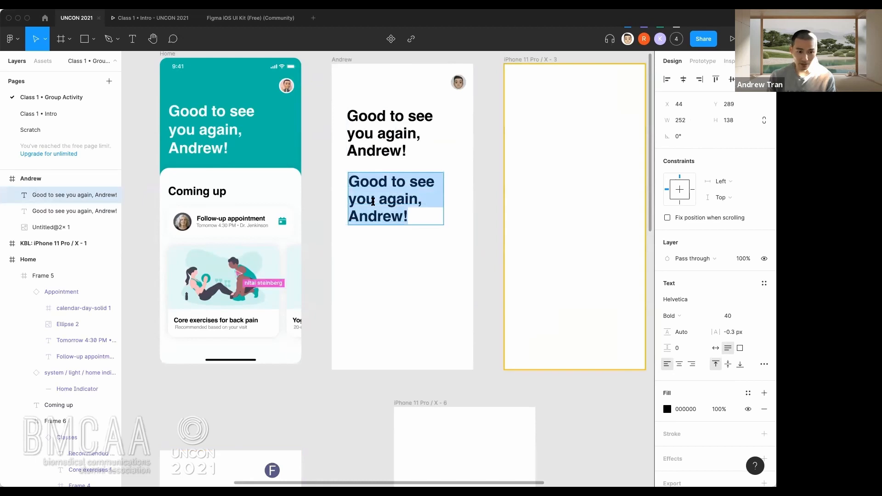
text(coming su)
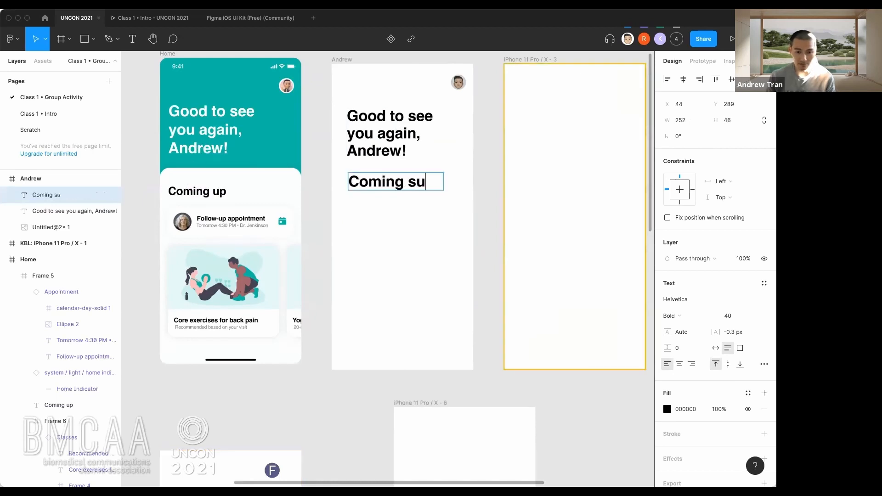
key(BackSpace)
text(uip)
key(BackSpace)
text(p)
key(Escape)
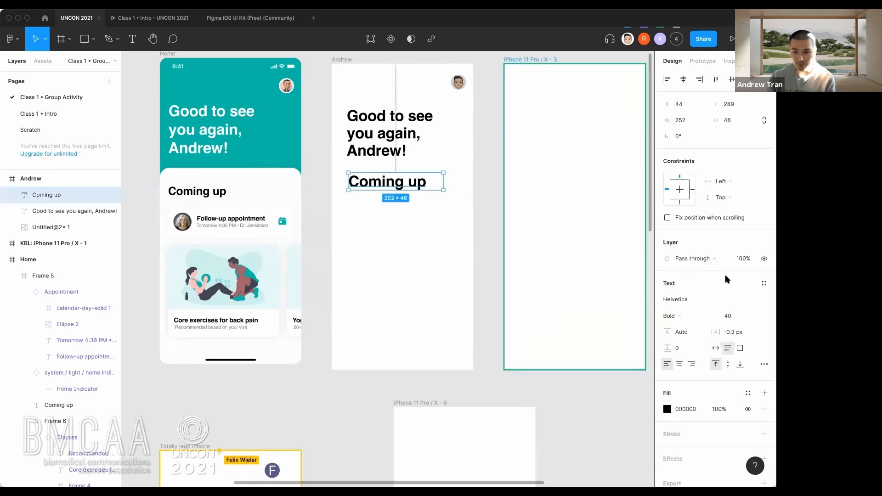
- Set the new "Coming up" heading's font size to 30 to match the reference, and move it to about X 40, Y 320
click(210, 198)
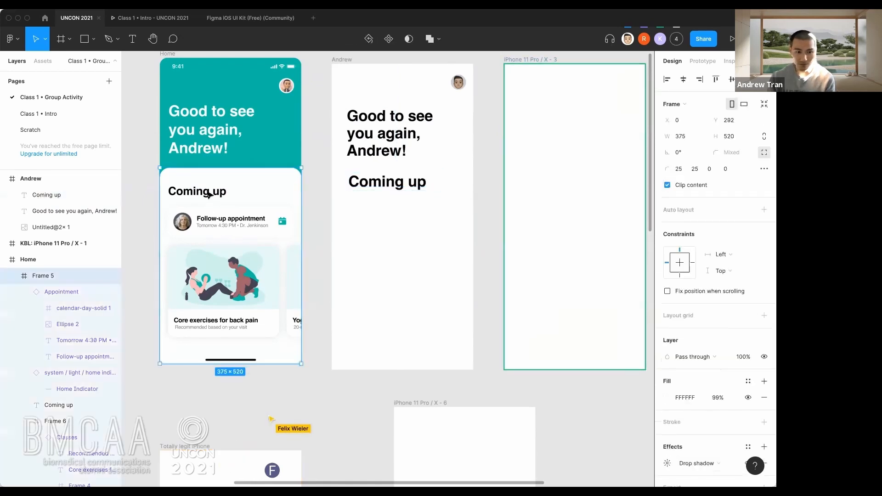
double_click(209, 195)
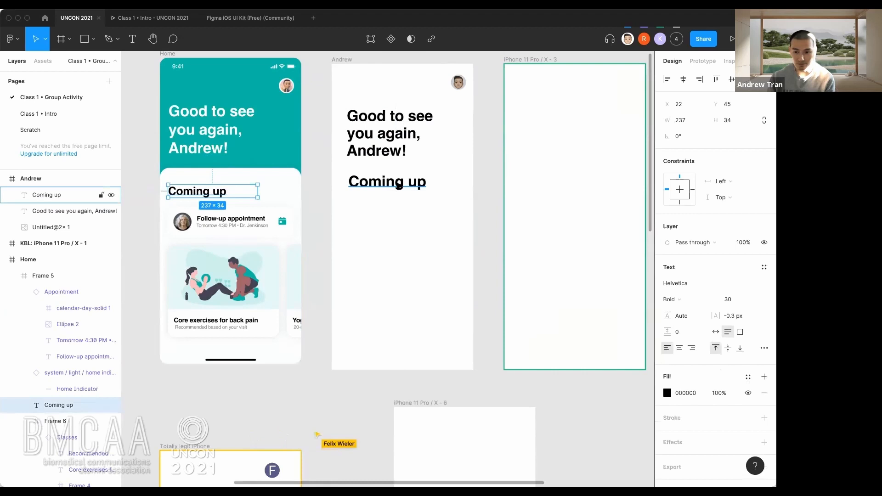
click(399, 184)
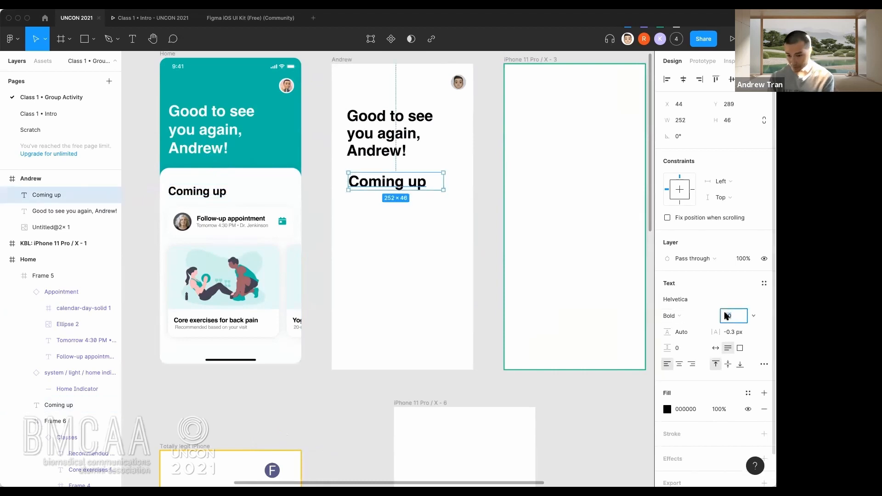
text(30)
key(Return)
key(Escape)
mouse_move(398, 184)
mouse_down()
mouse_move(387, 200)
mouse_move(394, 194)
mouse_up()
click(398, 255)
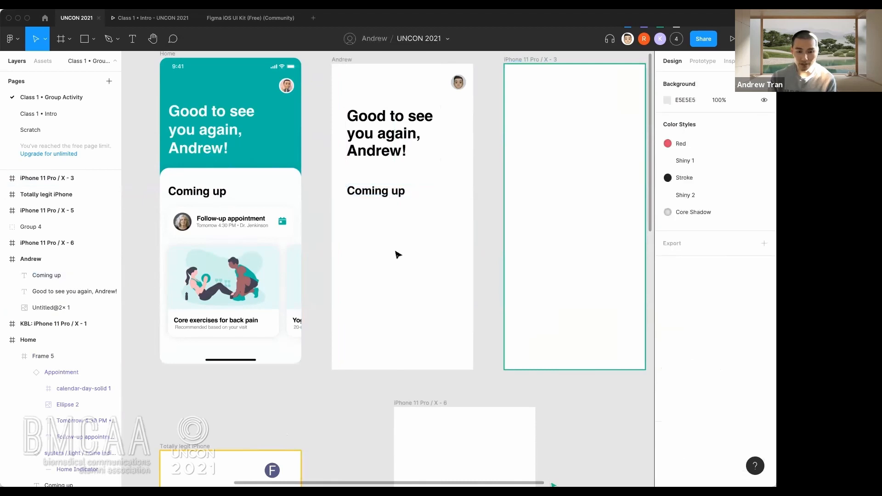
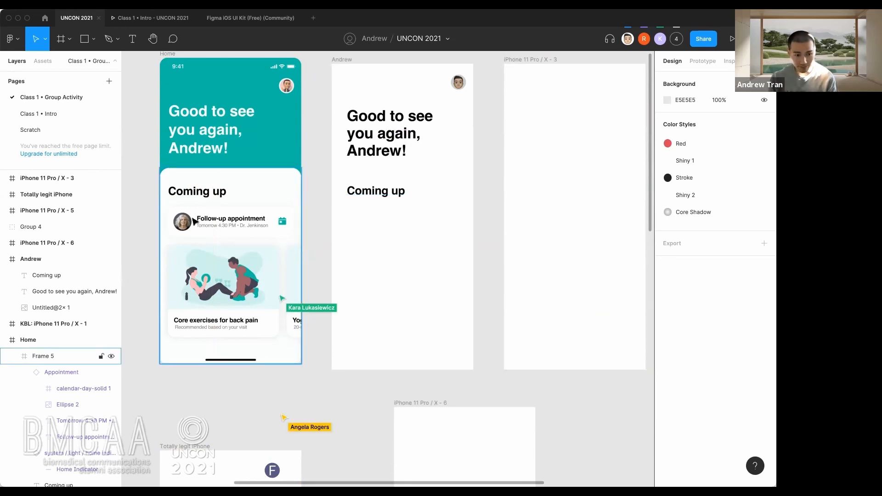
- Copy the 48 × 48 round portrait from the reference Appointment card to below the new "Coming up" heading, at about X 40, Y 390
click(354, 192)
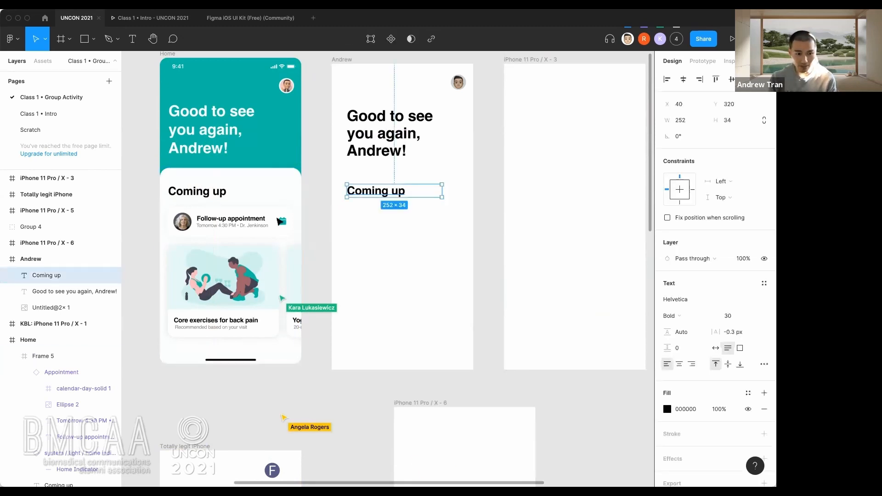
click(461, 234)
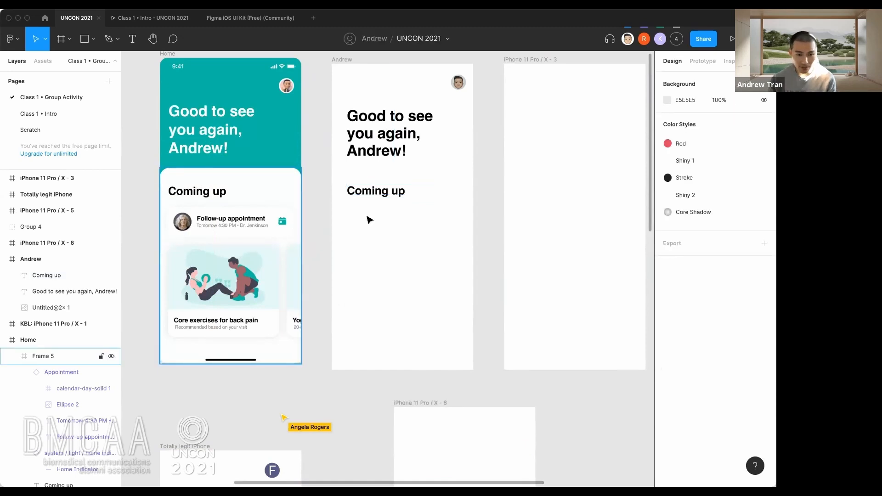
double_click(181, 225)
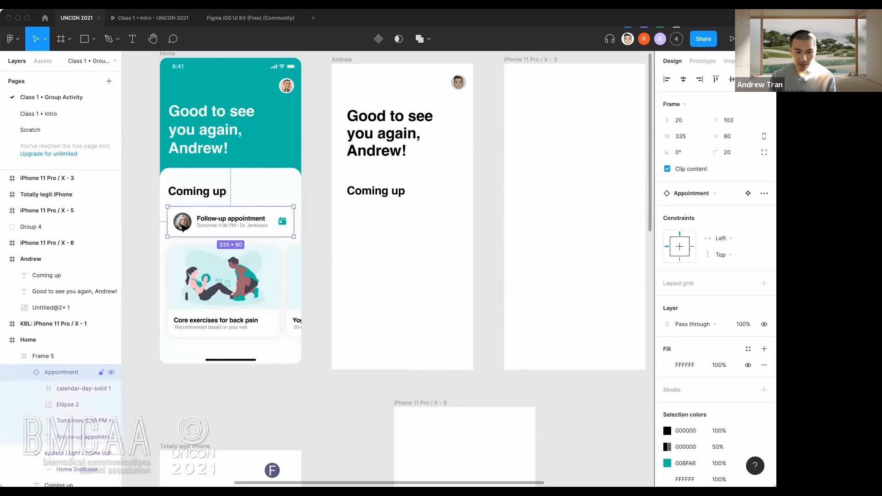
double_click(182, 222)
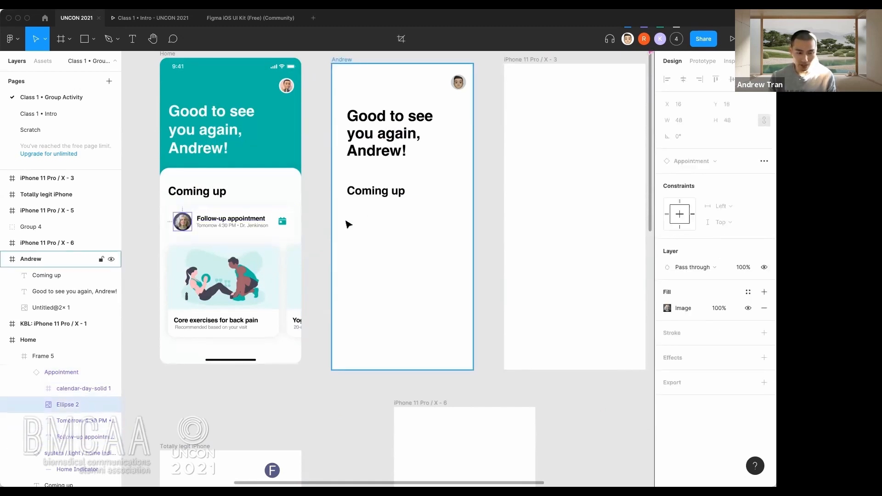
drag(182, 222, 356, 219)
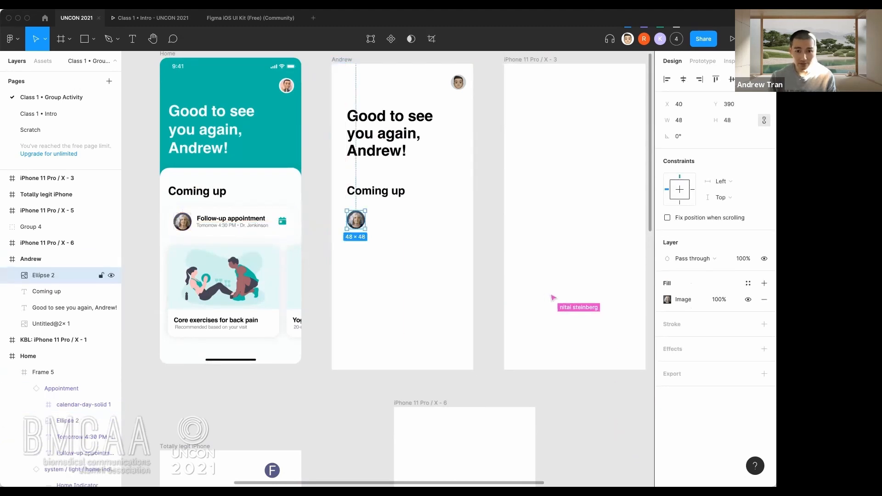
click(238, 223)
double_click(239, 223)
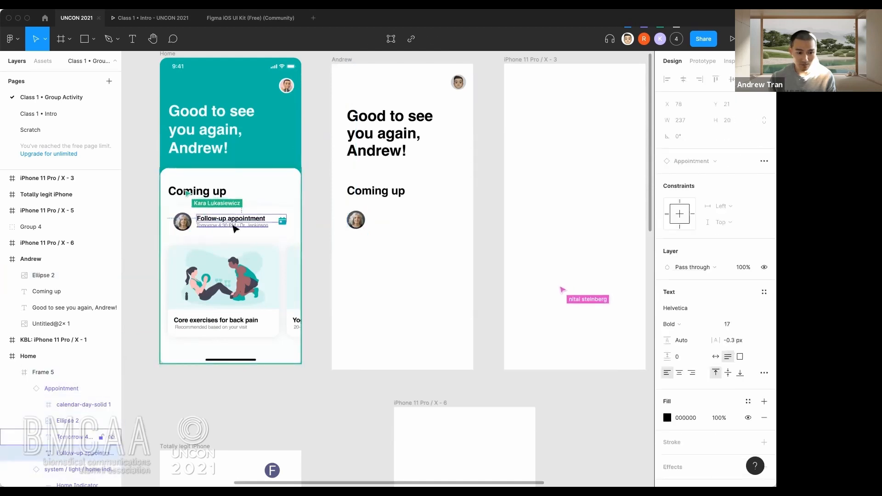
drag(239, 226, 405, 278)
key(Delete)
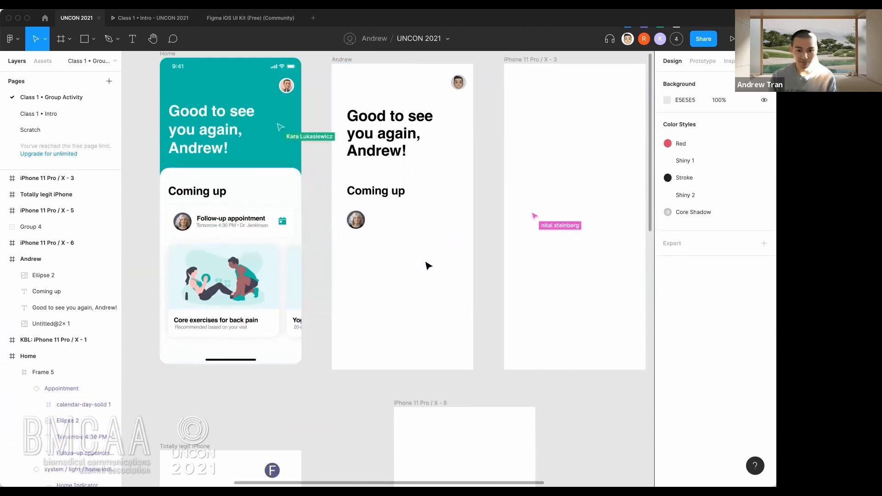
- Examine the participants' iPhone frames across the canvas and compare them with the reference Home screens
scroll(418, 280, down, 2)
scroll(419, 281, down, 5)
scroll(440, 244, up, 4)
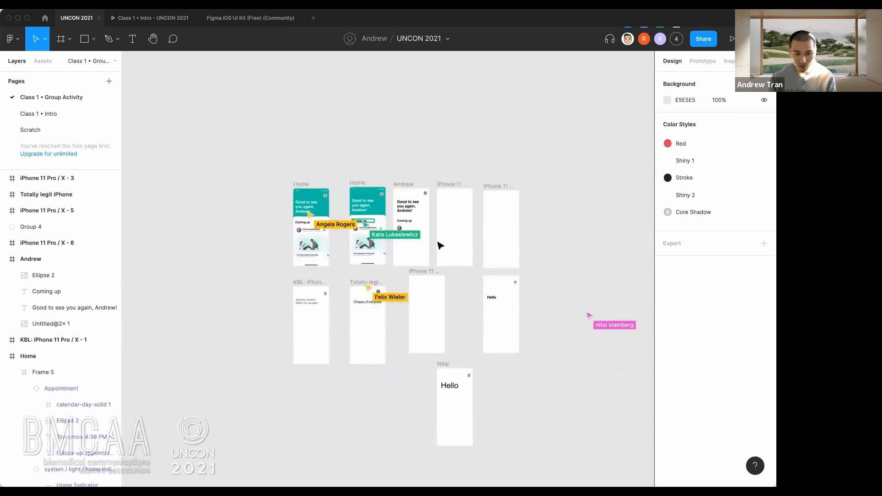
scroll(451, 236, up, 2)
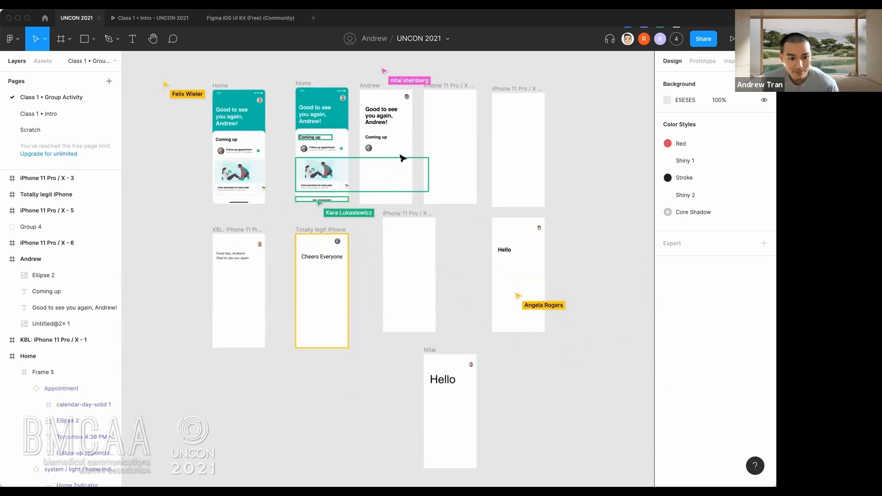
scroll(404, 191, up, 2)
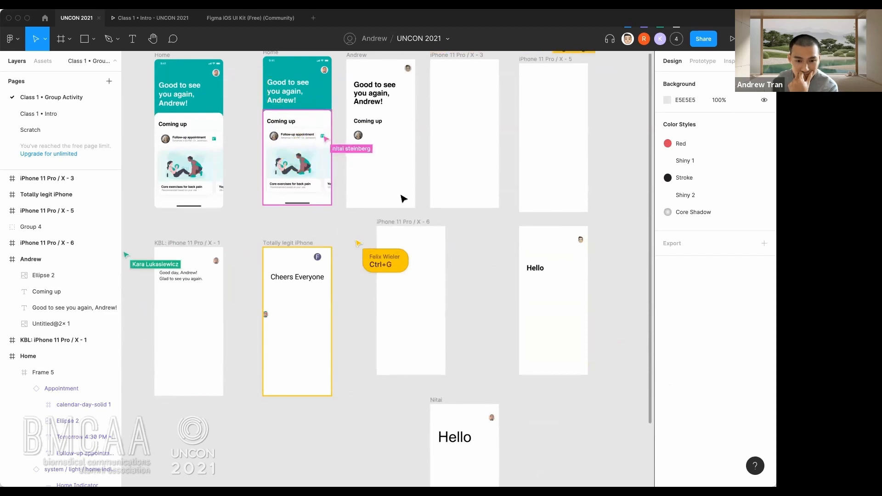
scroll(404, 199, up, 1)
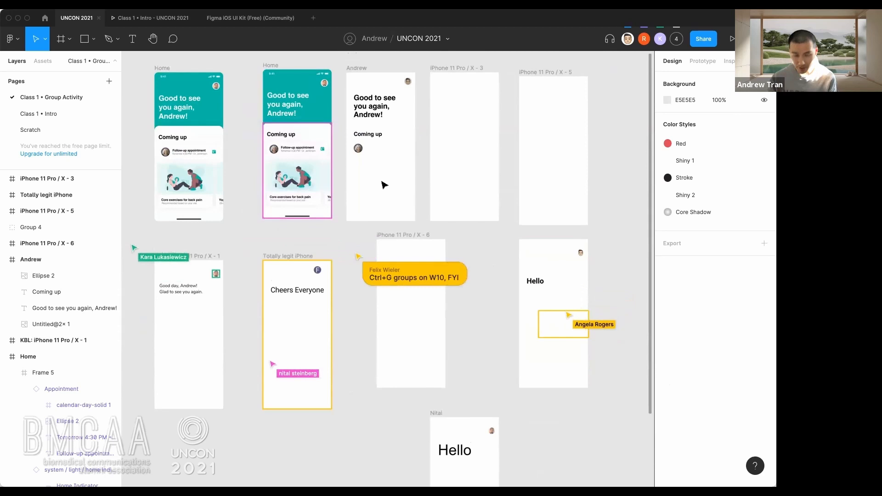
scroll(377, 177, up, 3)
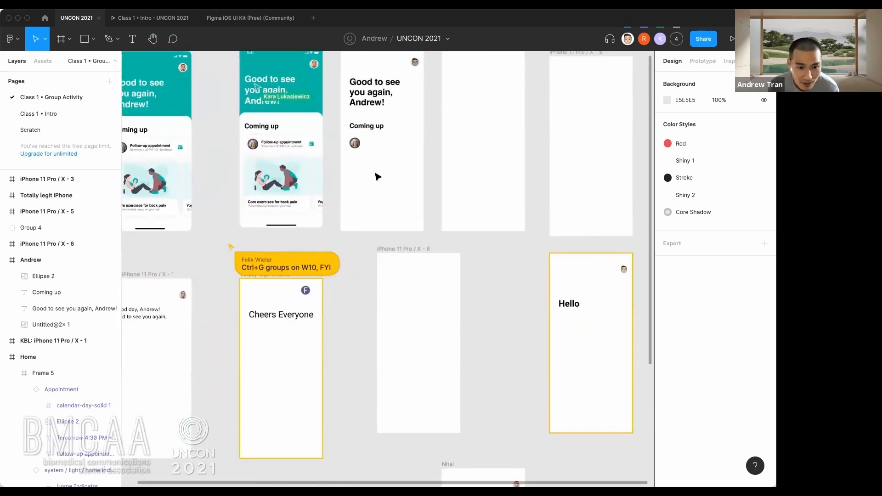
scroll(377, 166, up, 2)
scroll(403, 211, down, 3)
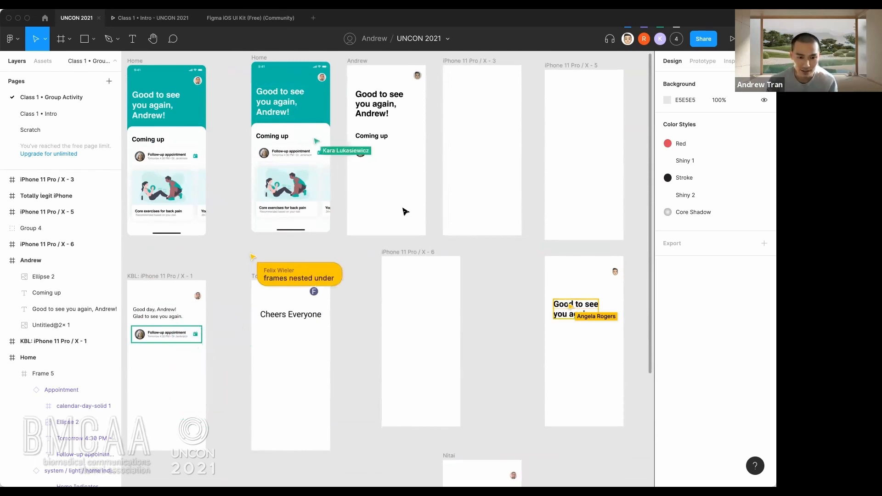
key(f)
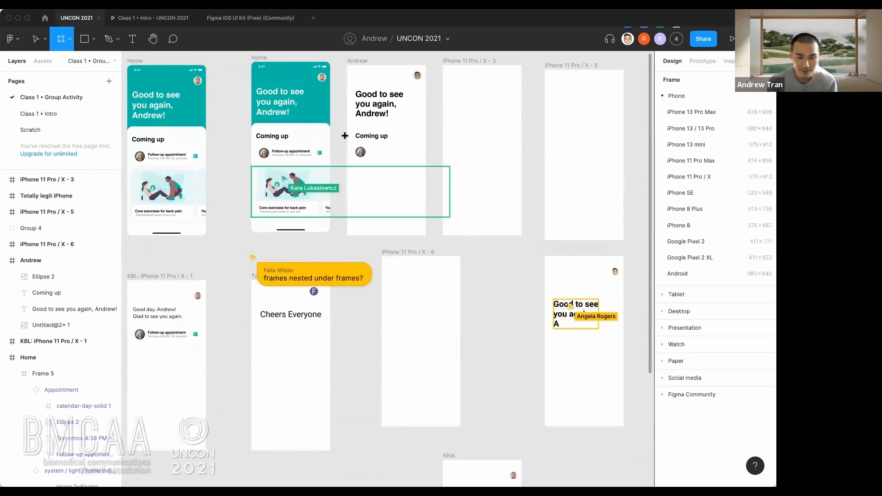
key(v)
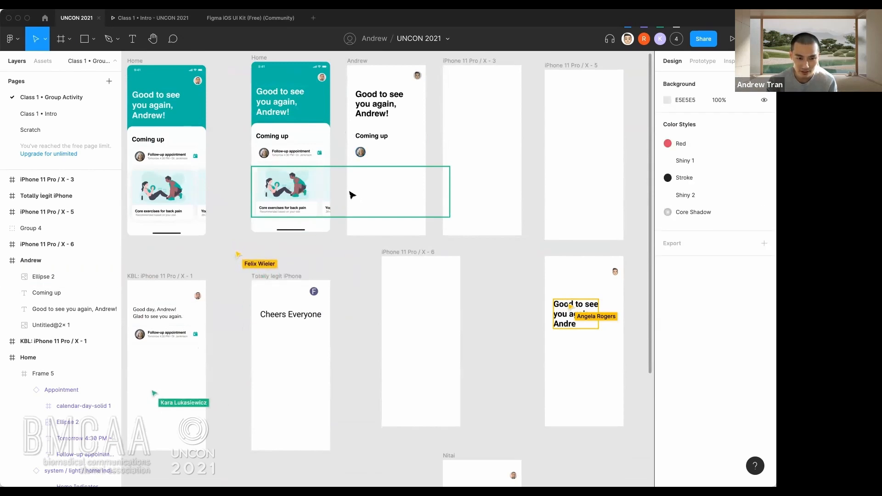
scroll(353, 188, up, 2)
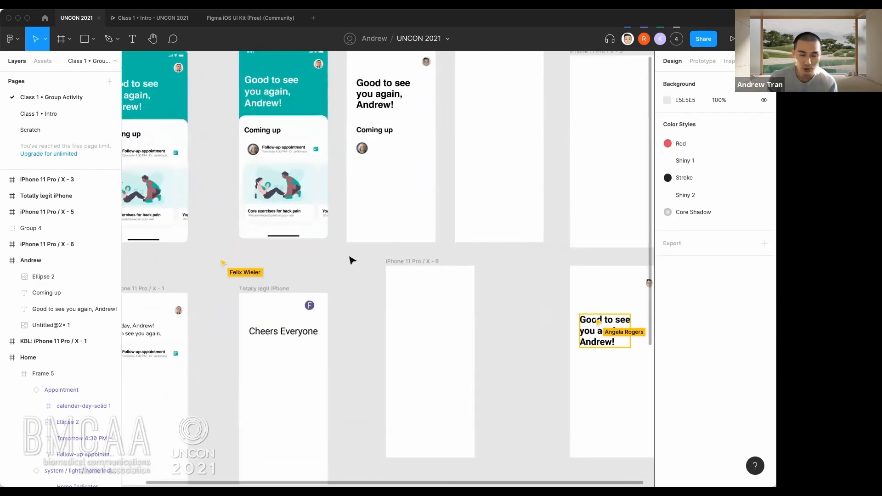
drag(350, 252, 392, 290)
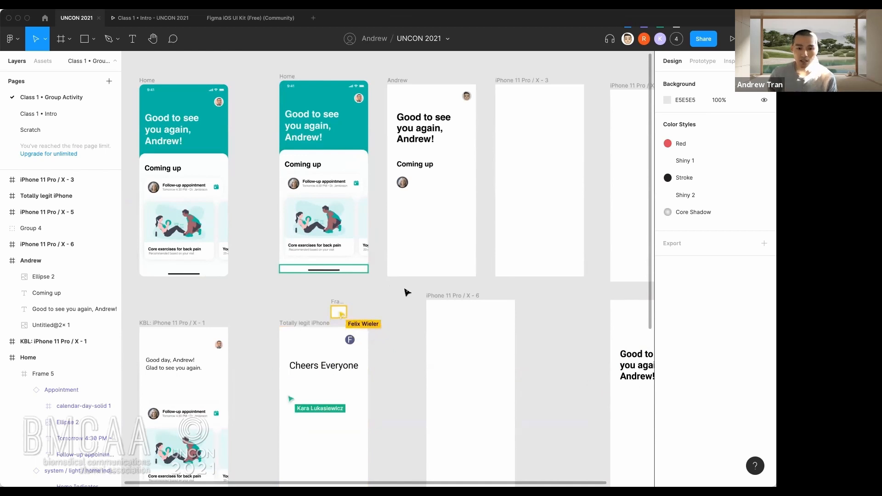
- Move the frame being built up level with the reference Home frame, to about X 860, Y -423
click(406, 230)
scroll(422, 198, up, 2)
scroll(437, 184, up, 2)
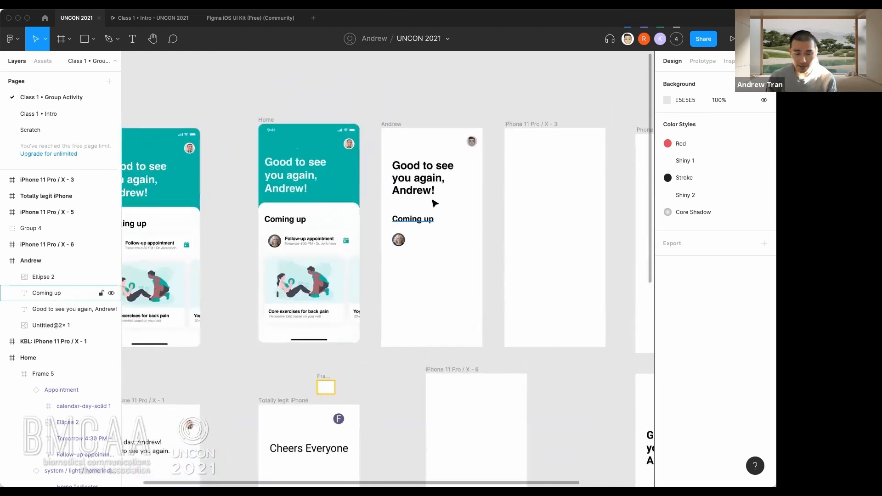
scroll(413, 153, up, 1)
drag(388, 122, 394, 119)
scroll(394, 119, up, 1)
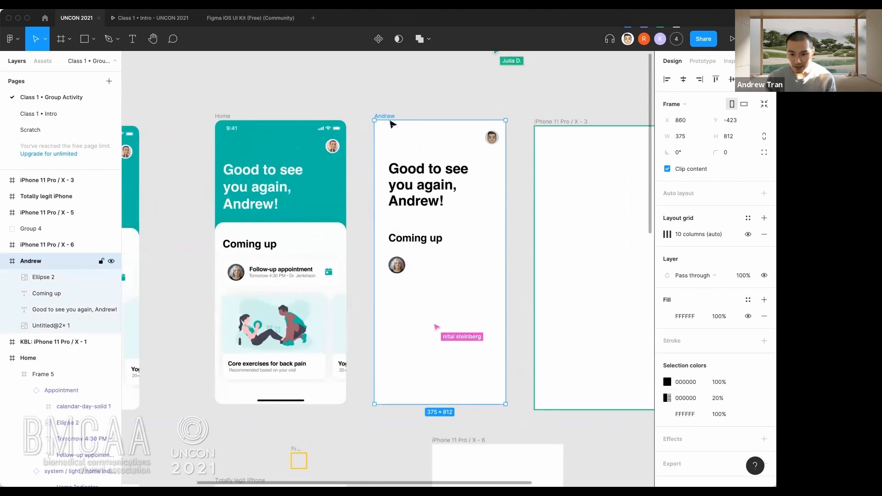
- Try document colours for the frame's fill, including teal 00BFA6, and set it to the muted blue 565987
click(667, 316)
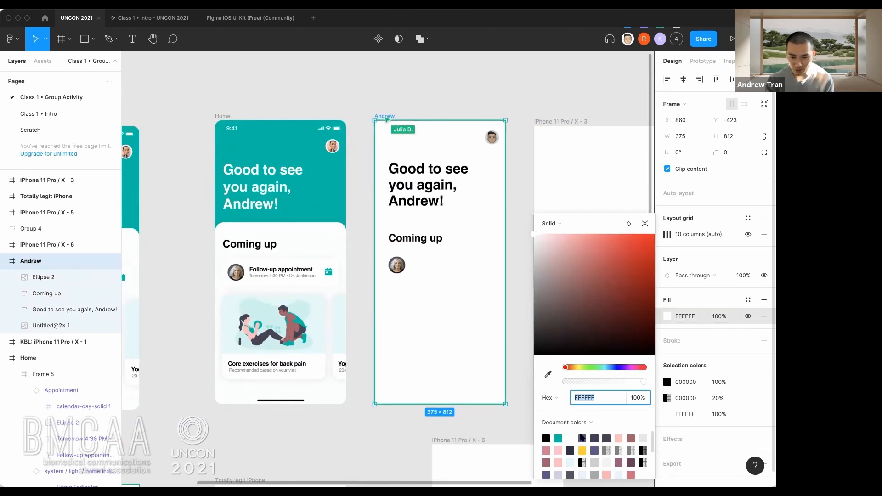
click(558, 438)
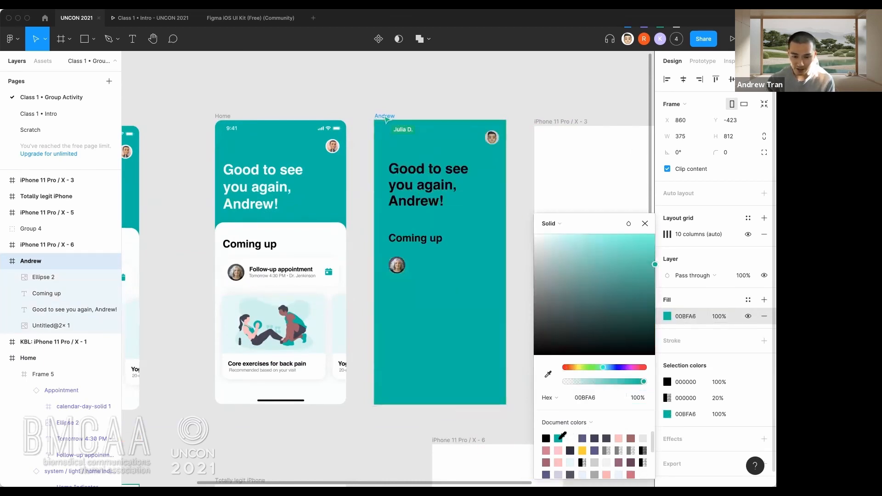
click(570, 451)
click(558, 438)
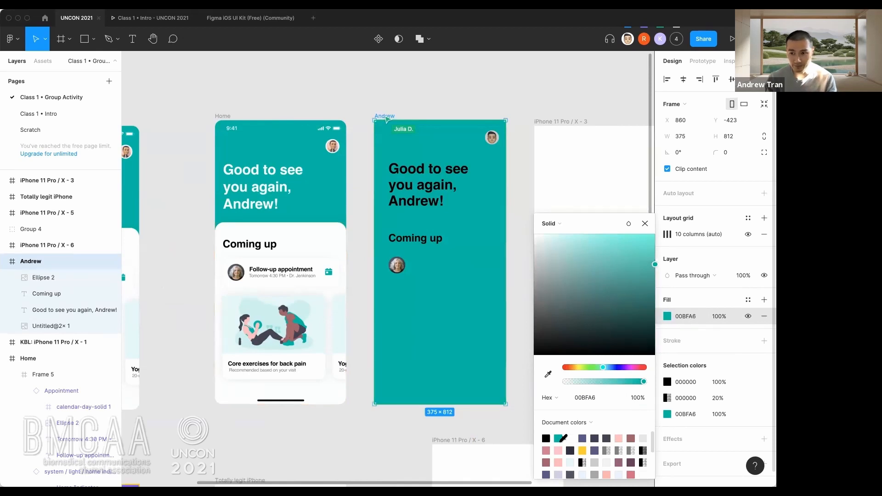
click(581, 438)
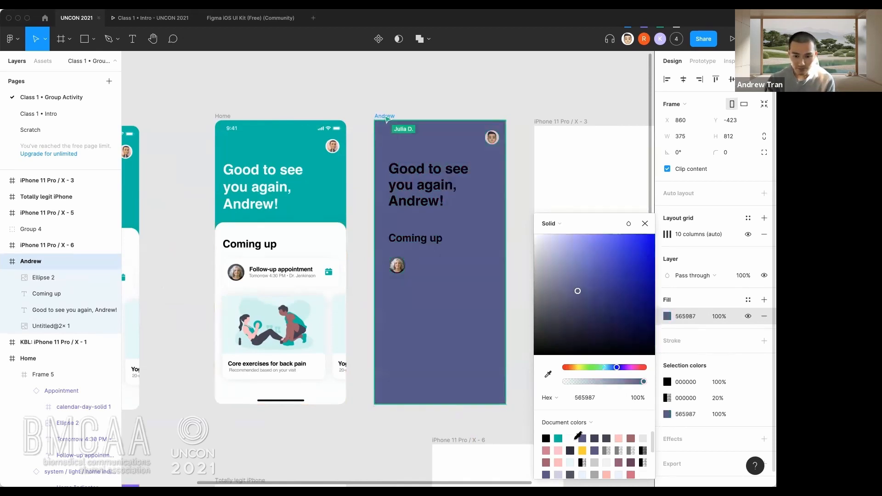
- Try teal 00BFA6 and yellow FFD037 as the background fill of the practice frame next to Home
click(559, 439)
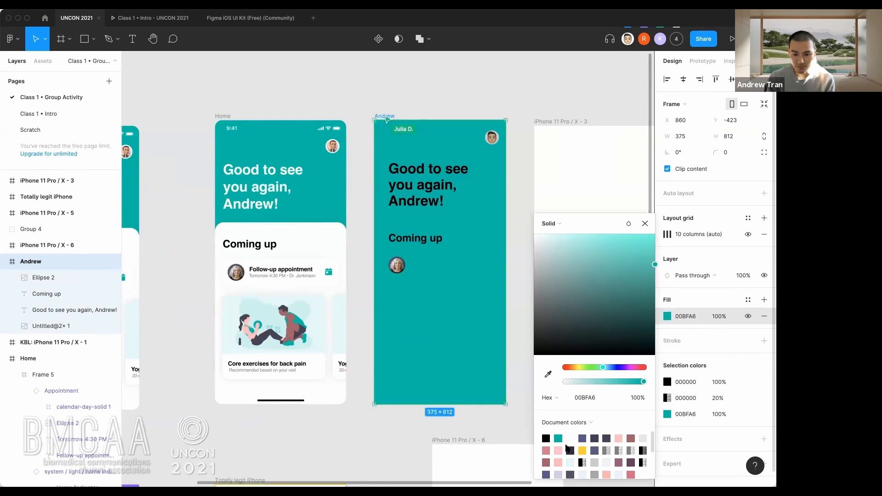
click(582, 450)
scroll(597, 450, down, 1)
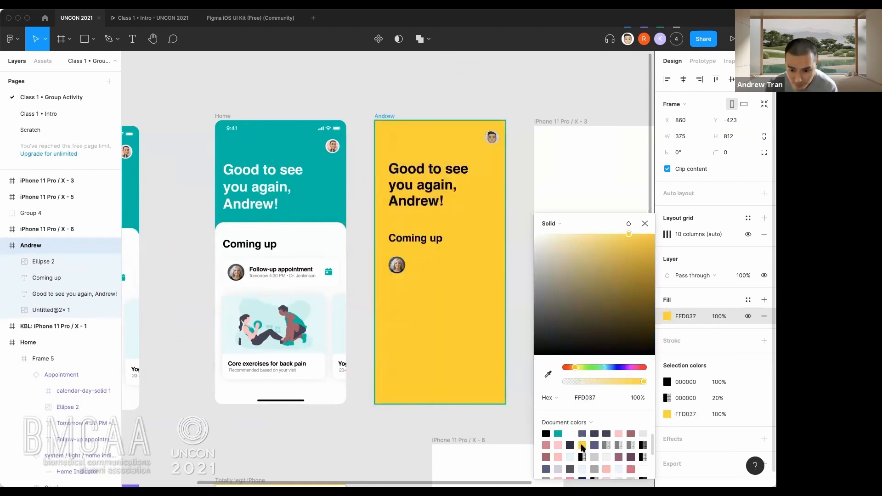
scroll(610, 455, down, 2)
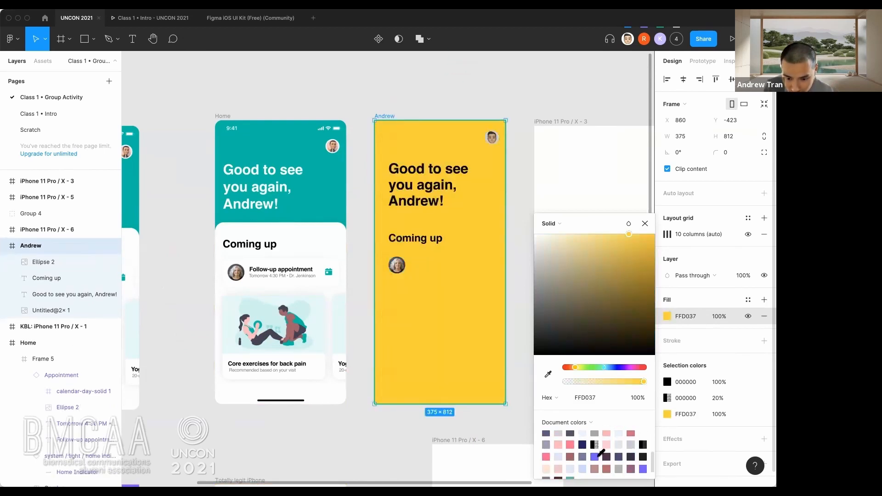
click(501, 432)
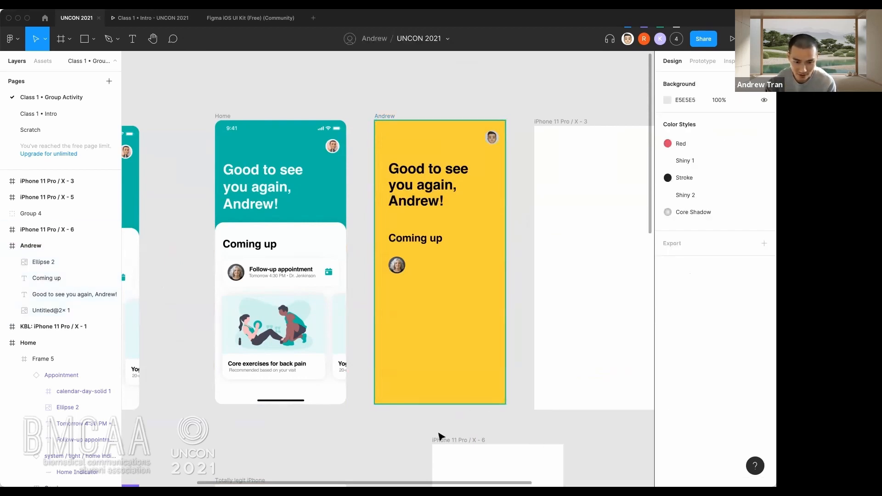
- Set the text fill of the "Good to see you again" heading in the practice frame to white FFFFFF
click(382, 116)
click(391, 93)
click(384, 118)
click(422, 98)
click(446, 172)
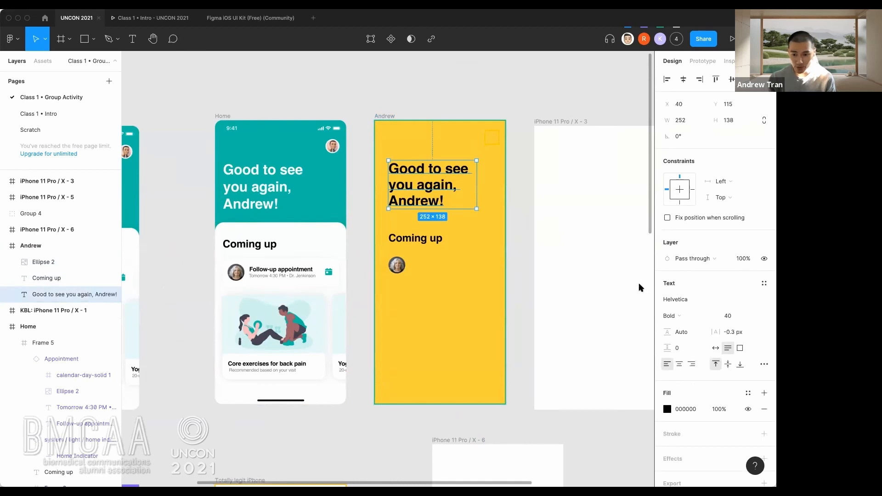
scroll(675, 317, down, 2)
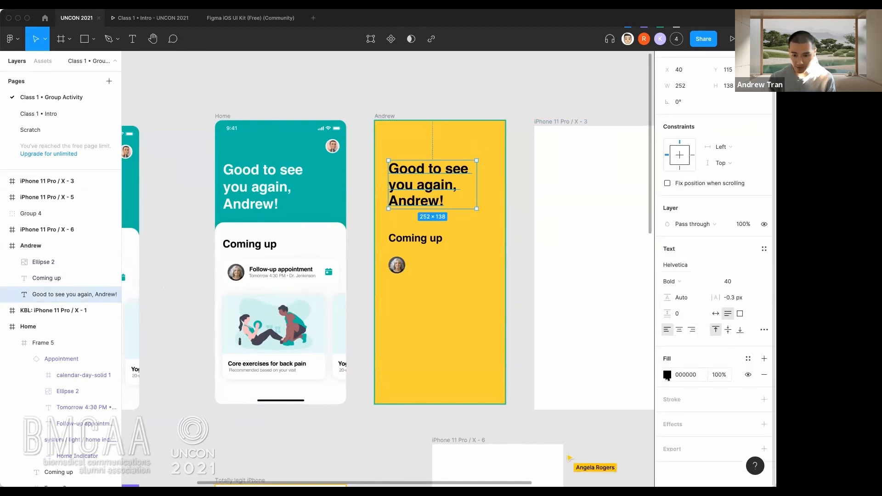
click(667, 376)
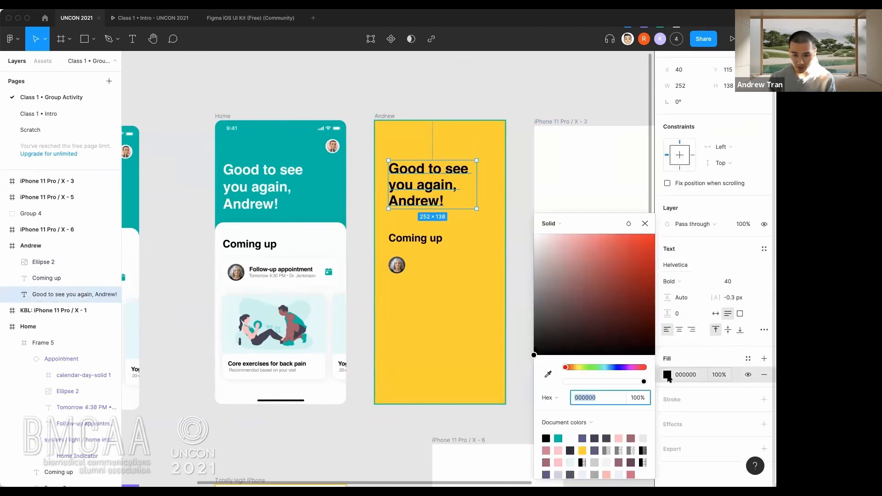
click(572, 438)
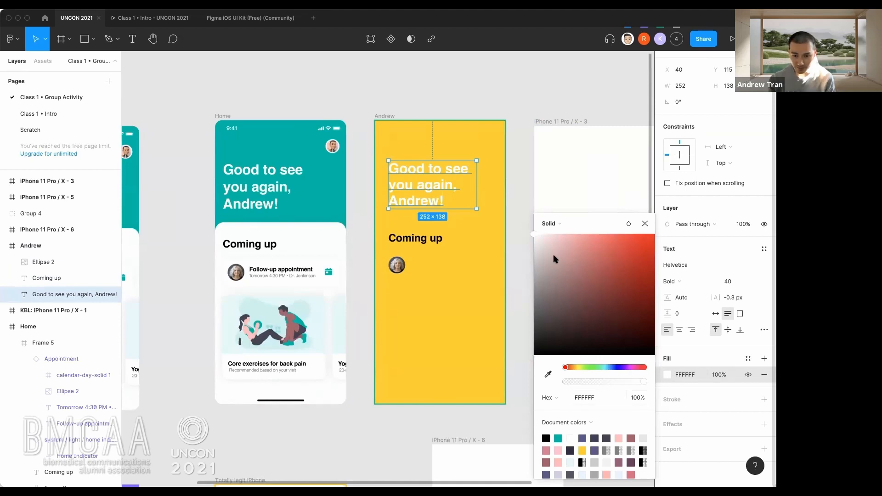
- Try pink FBBEBE and other document colors on the greeting heading, returning its fill to white FFFFFF
click(582, 439)
click(619, 438)
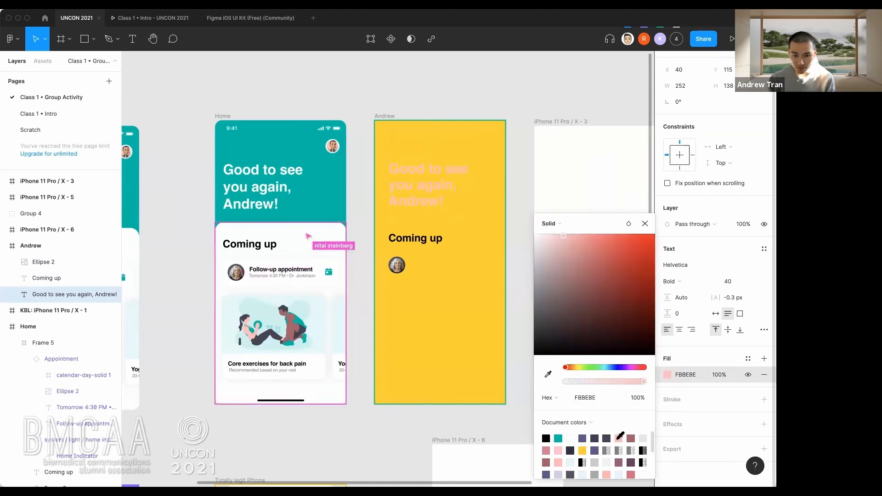
click(582, 450)
click(572, 438)
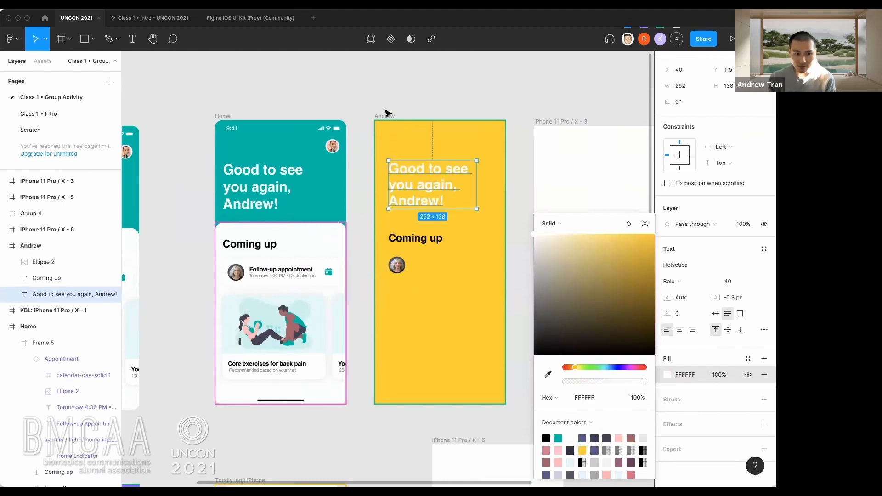
- Change the practice frame's background fill to the violet document color 7B61FF, trying 565987 and A0616A first
click(385, 113)
click(385, 116)
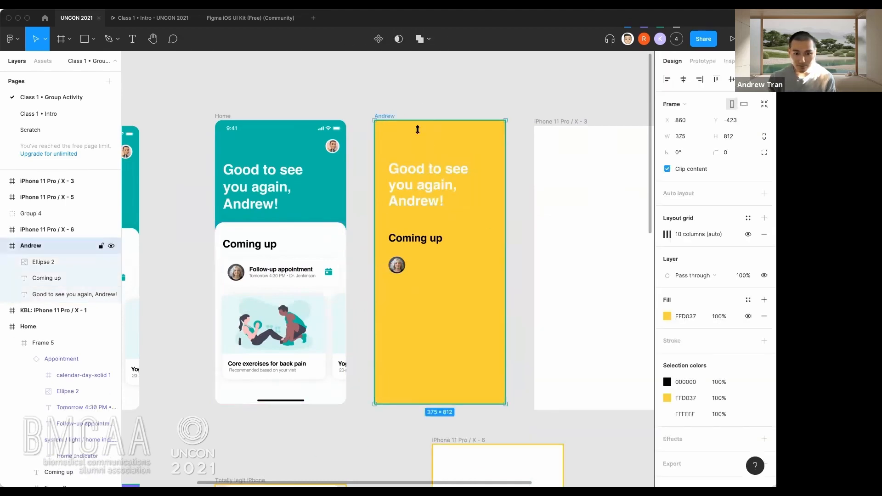
click(666, 316)
click(582, 438)
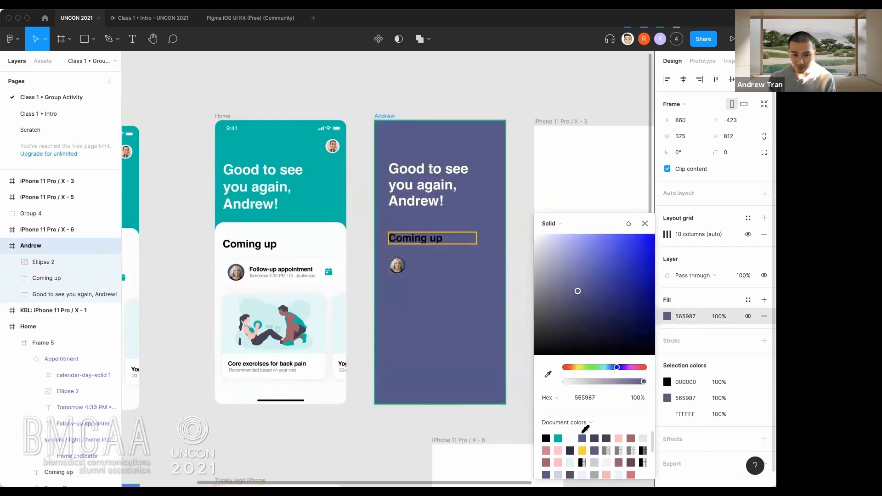
click(546, 461)
scroll(586, 463, down, 1)
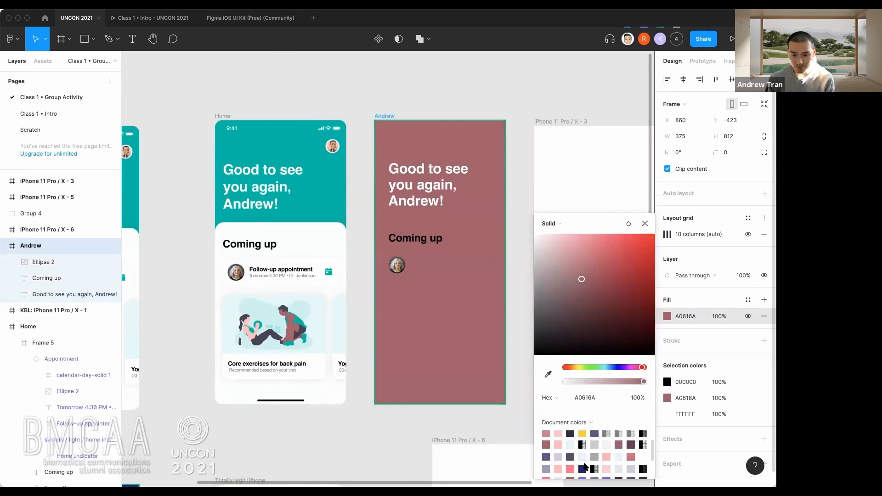
scroll(587, 466, down, 1)
click(583, 463)
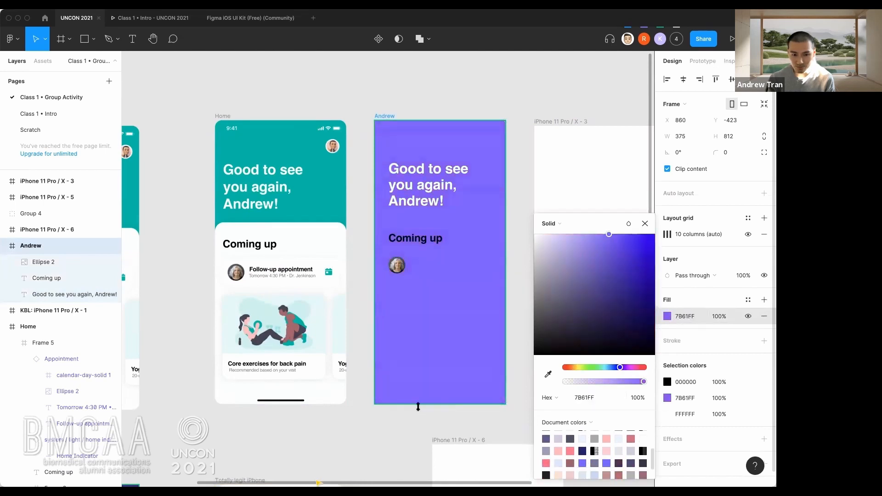
click(374, 422)
- Delete the three empty frames iPhone 11 Pro / X - 3, X - 5 and X - 6
scroll(380, 303, down, 4)
drag(429, 290, 632, 221)
scroll(532, 237, down, 1)
drag(523, 235, 394, 235)
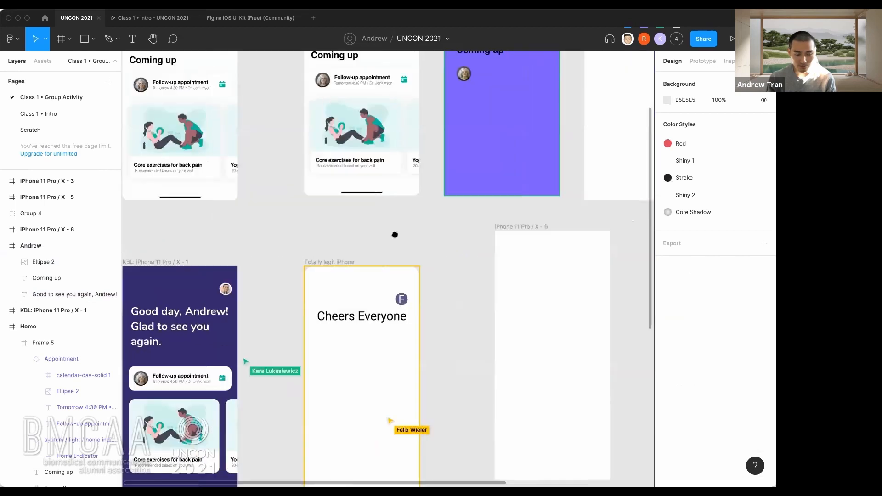
scroll(456, 236, left, 5)
scroll(461, 262, up, 3)
drag(479, 255, 242, 230)
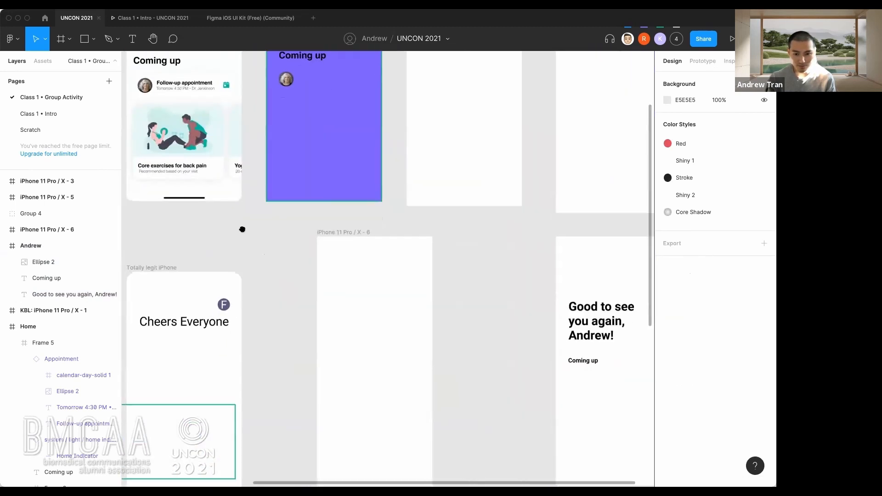
scroll(443, 219, up, 5)
scroll(466, 250, left, 3)
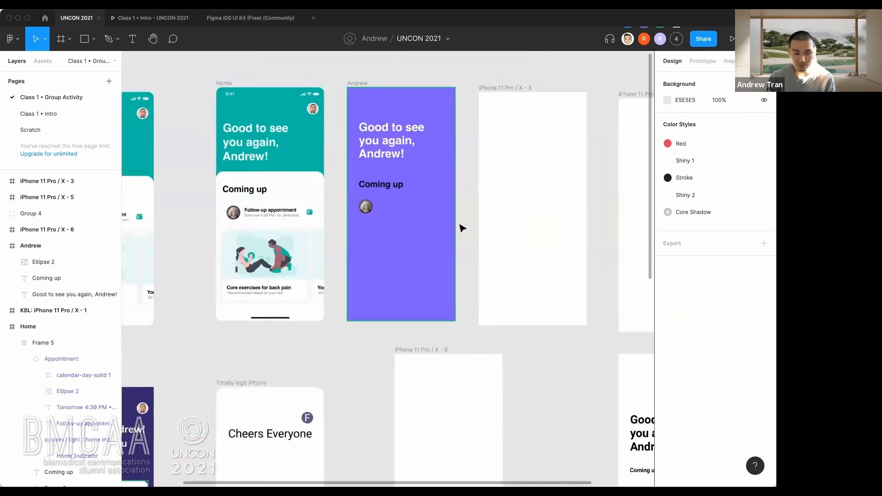
scroll(468, 246, down, 2)
click(445, 327)
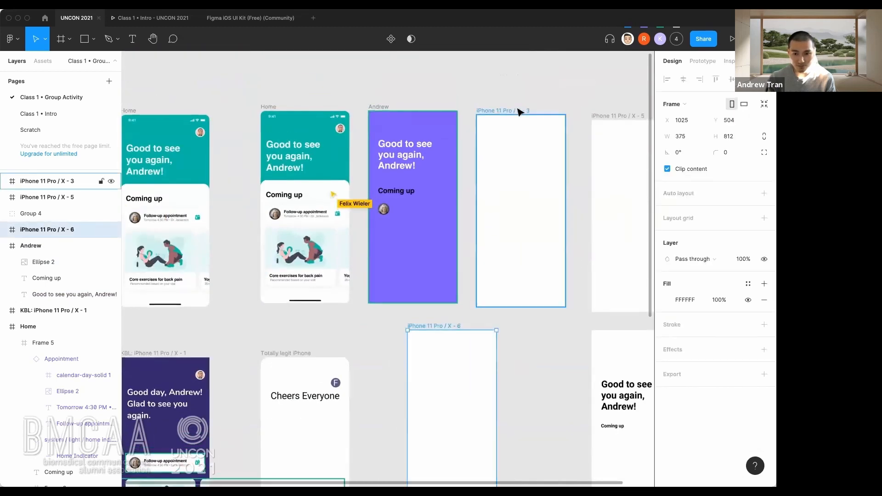
shift+click(518, 111)
shift+click(602, 115)
key(Delete)
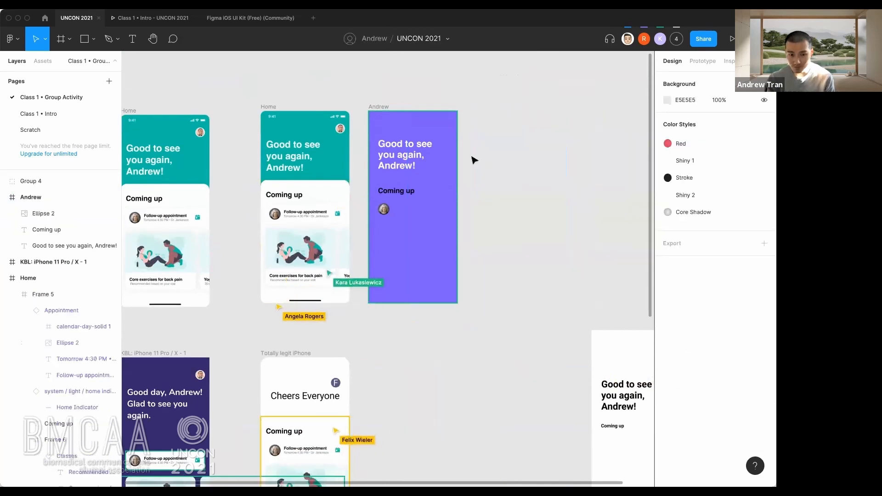
- Move the round portrait below "Coming up" in the violet frame slightly down and left, to X 31, Y 406
scroll(512, 153, down, 2)
scroll(512, 154, left, 3)
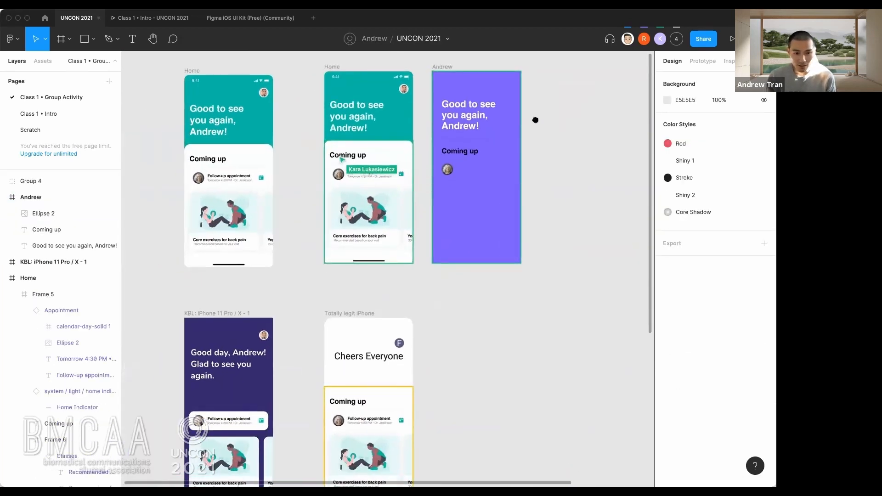
scroll(400, 161, up, 2)
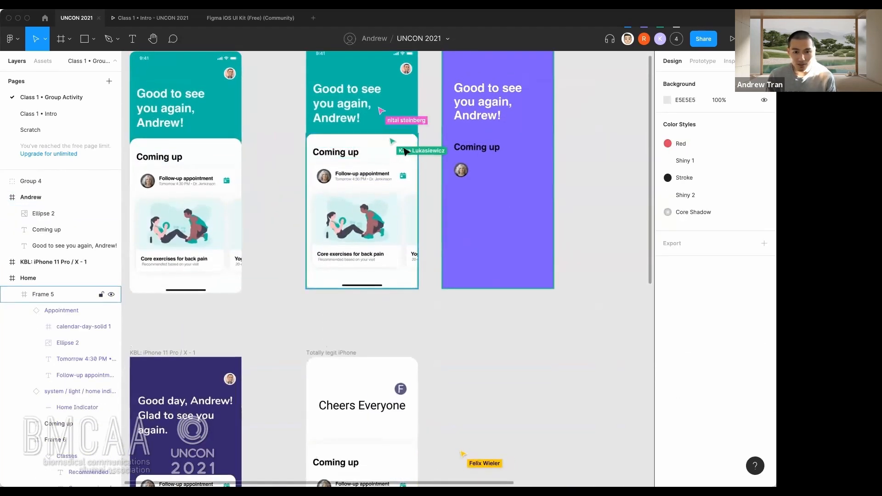
scroll(406, 151, up, 2)
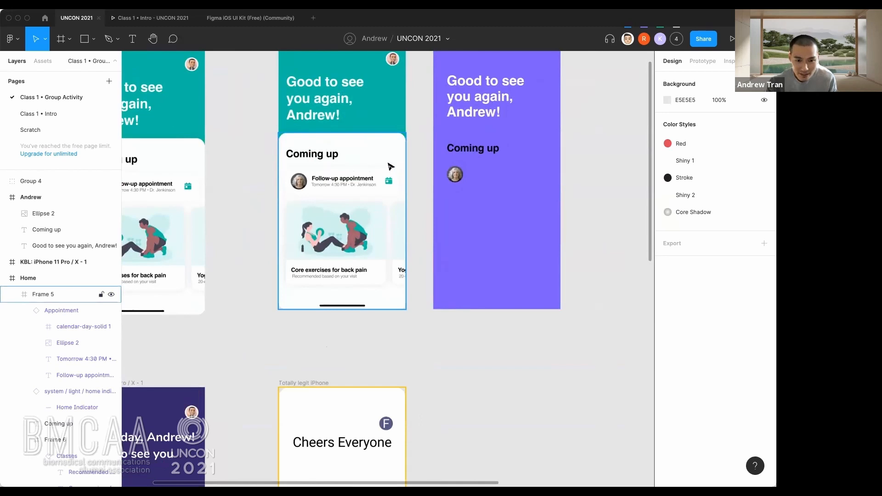
scroll(388, 164, up, 1)
scroll(388, 164, up, 2)
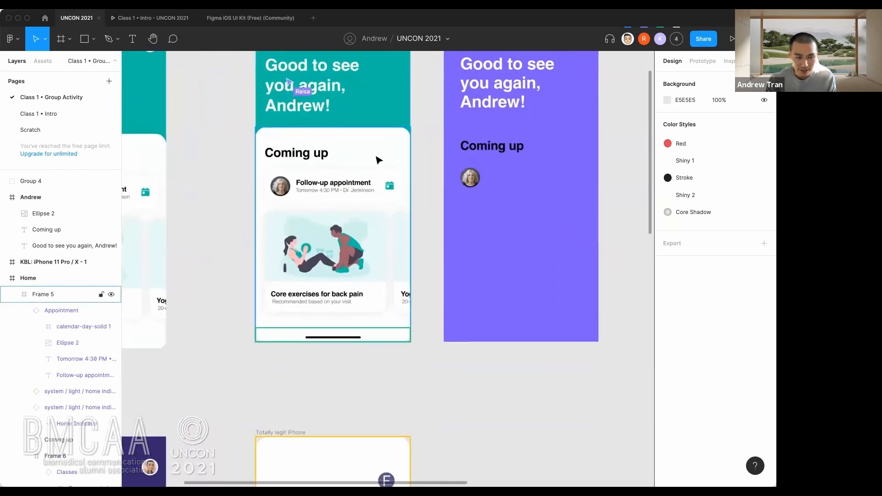
click(377, 159)
scroll(477, 163, up, 3)
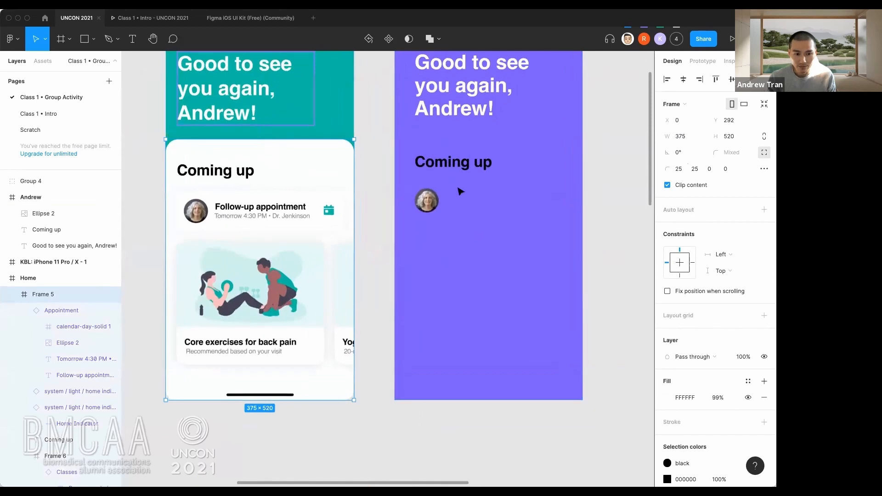
double_click(273, 214)
click(460, 200)
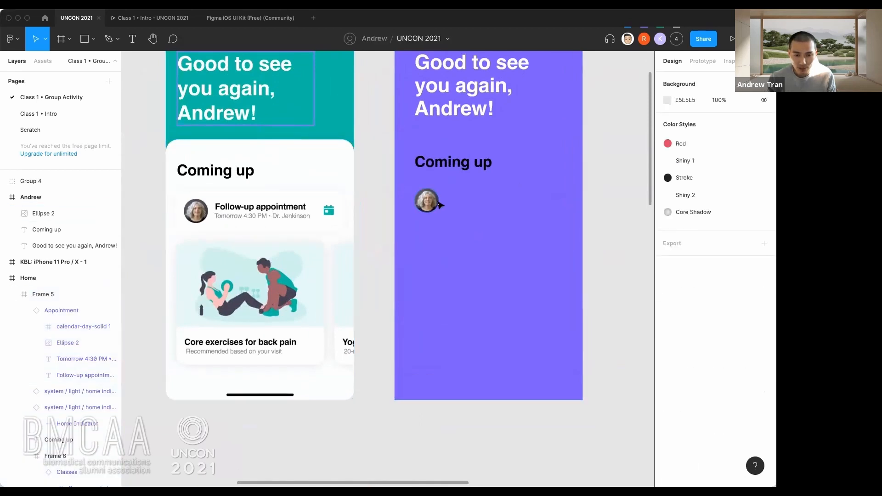
drag(433, 205, 429, 214)
- Copy the "Follow-up appointment" title and its time line from the Home appointment card into the violet frame, beside the round portrait
double_click(225, 208)
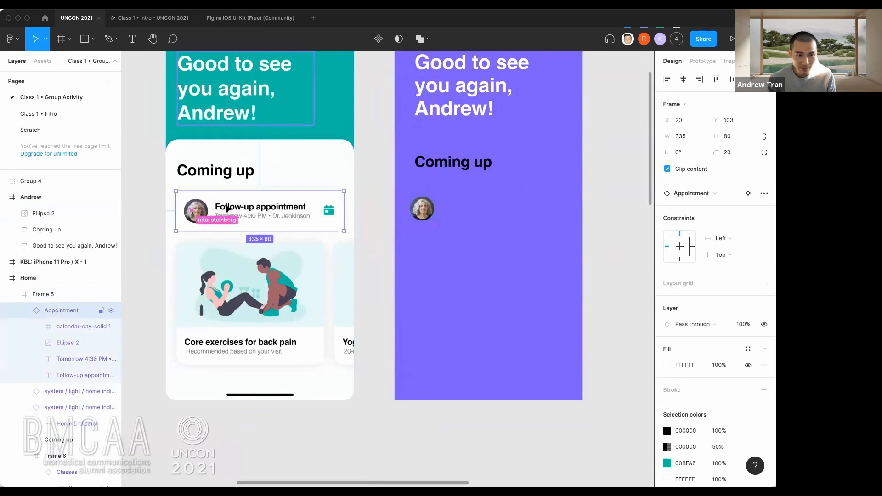
double_click(228, 208)
shift+click(229, 217)
key(ctrl+c)
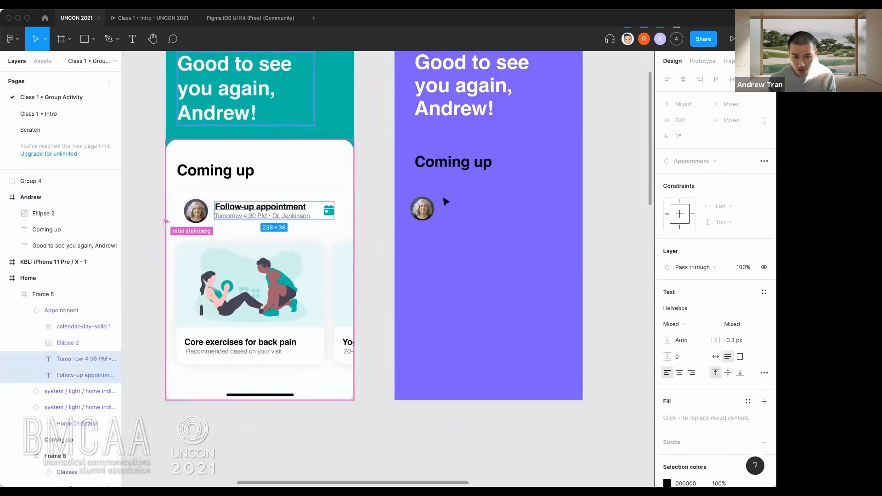
click(472, 212)
key(ctrl+v)
drag(418, 200, 502, 209)
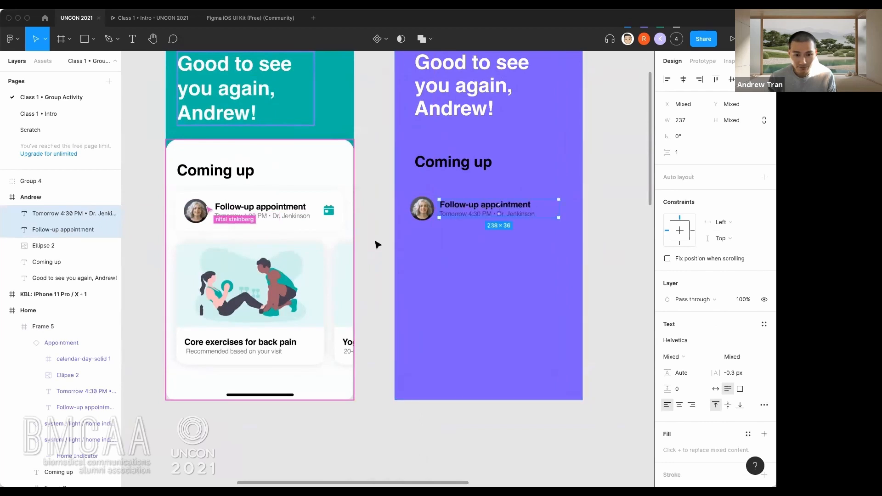
click(357, 226)
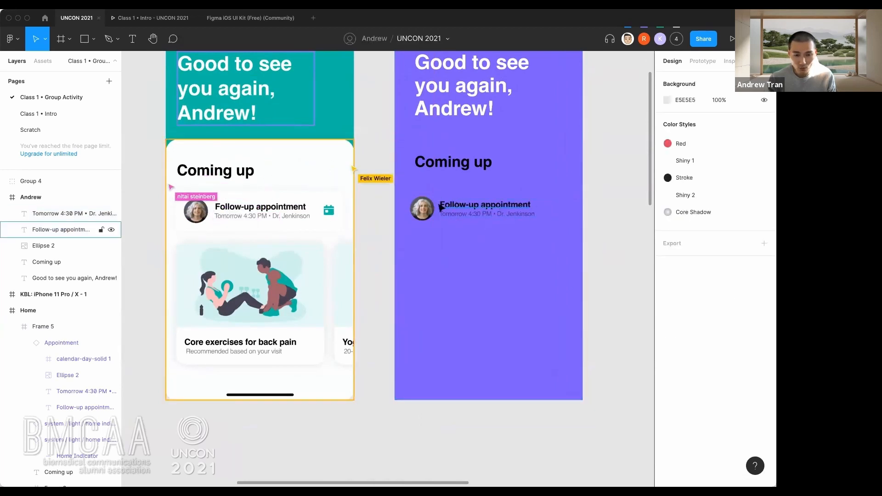
- Compare the portrait and appointment text row in the violet frame with the original appointment card on the Home screen
click(422, 208)
scroll(467, 187, up, 3)
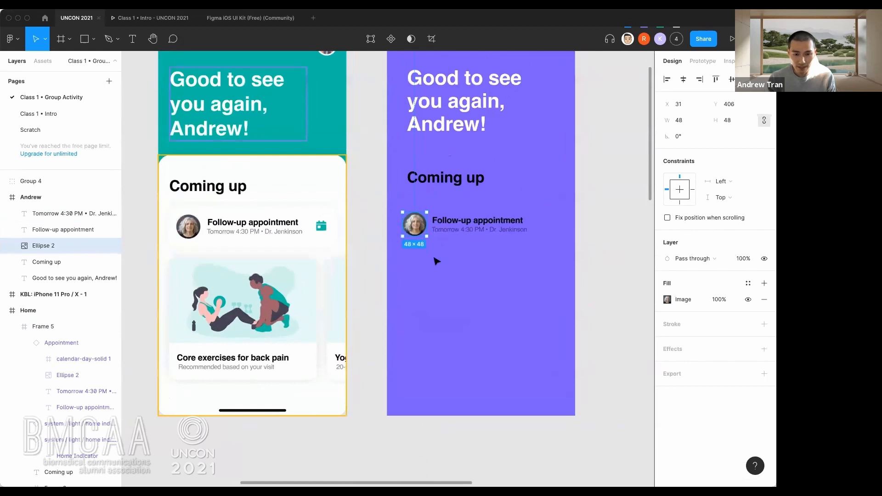
shift+click(421, 280)
shift+click(421, 289)
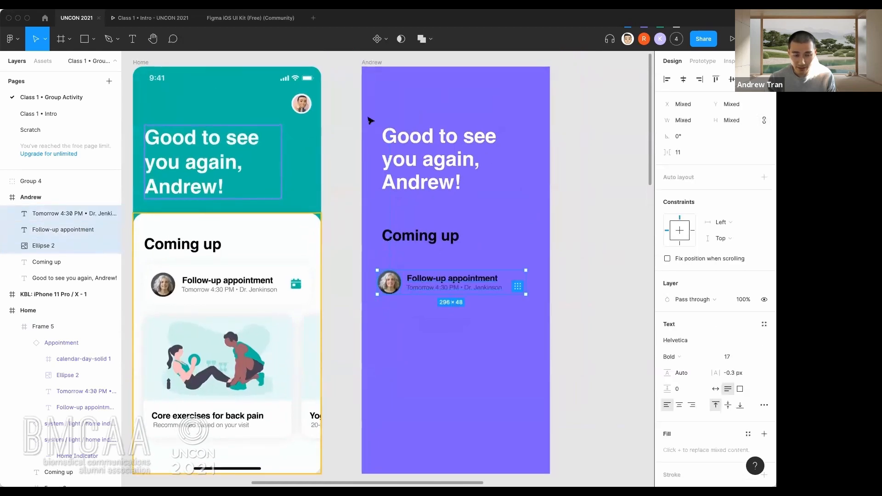
scroll(411, 260, up, 1)
scroll(408, 258, up, 1)
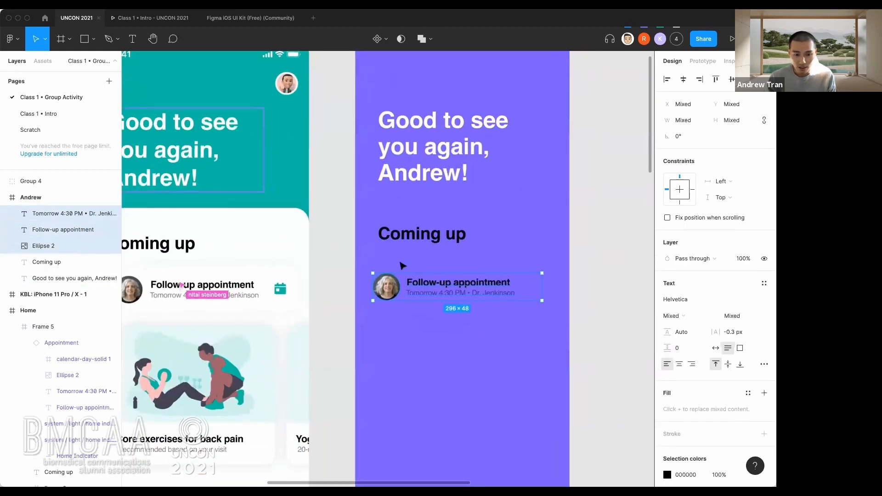
click(401, 263)
click(388, 279)
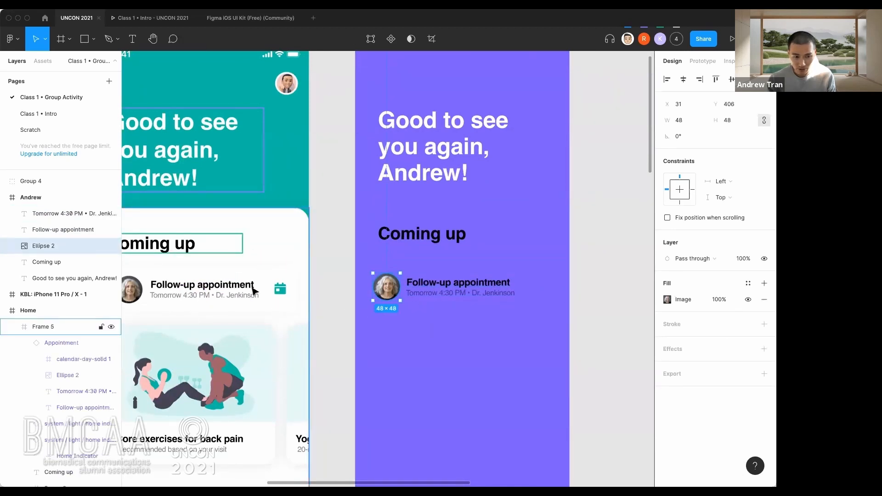
scroll(234, 282, left, 2)
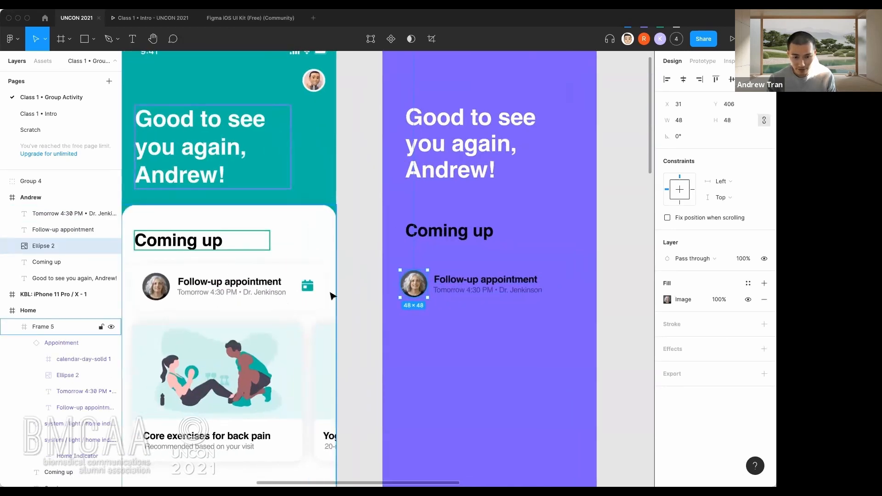
click(401, 325)
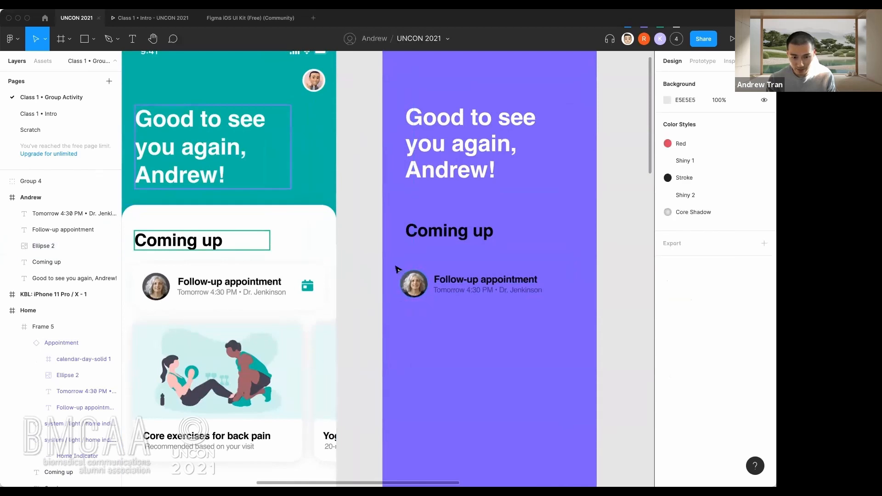
- Draw a 330 × 75 frame around the portrait and appointment text row in the violet screen
key(f)
drag(393, 263, 421, 290)
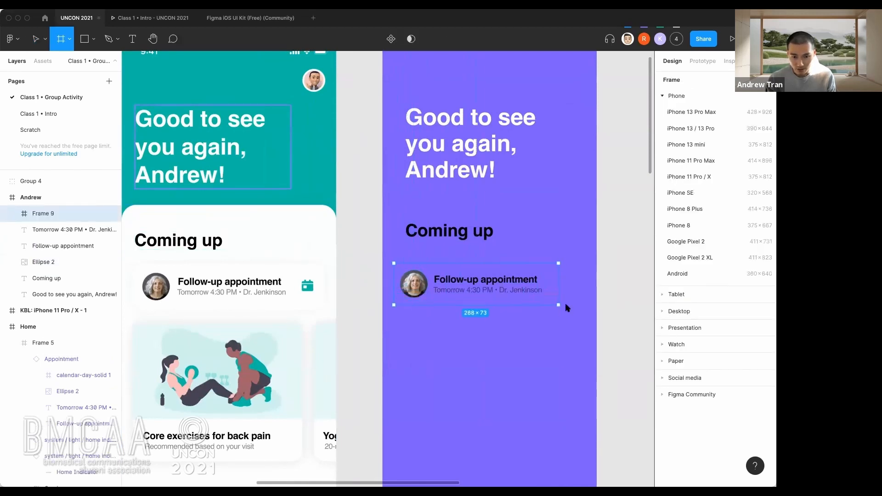
drag(582, 307, 547, 298)
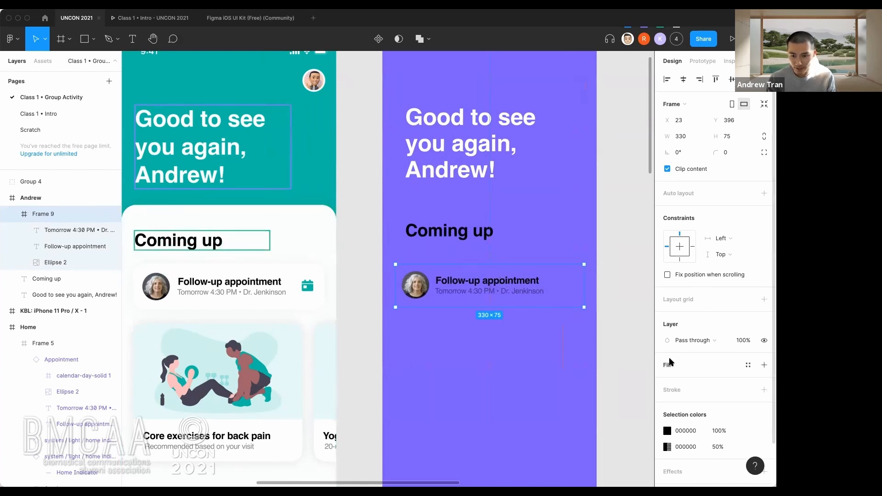
- Give the new appointment frame a white FFFFFF fill and a corner radius of 20
scroll(675, 364, down, 2)
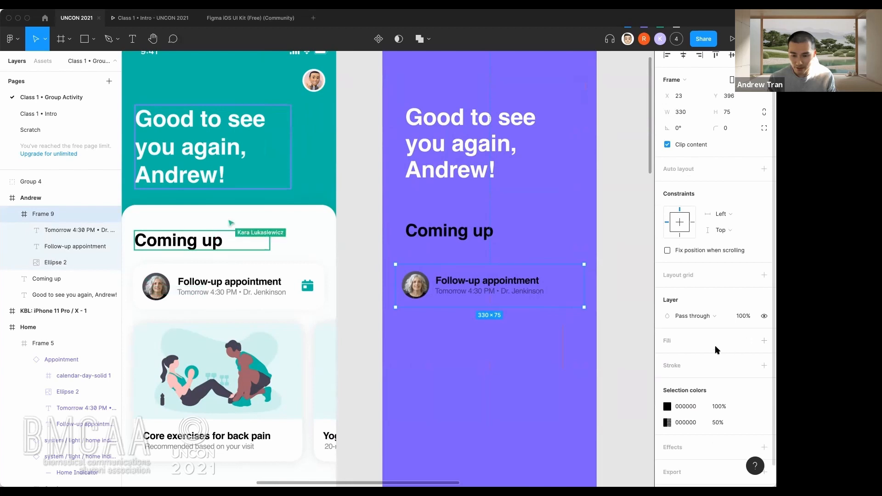
click(764, 340)
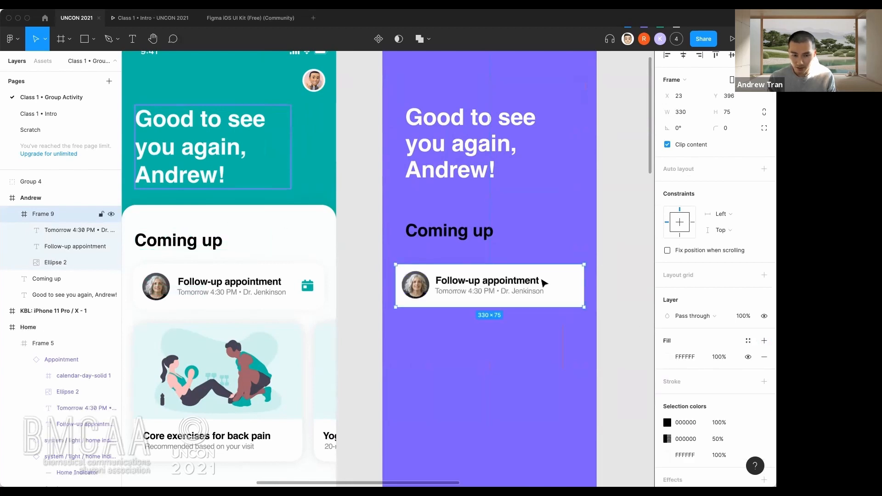
click(727, 130)
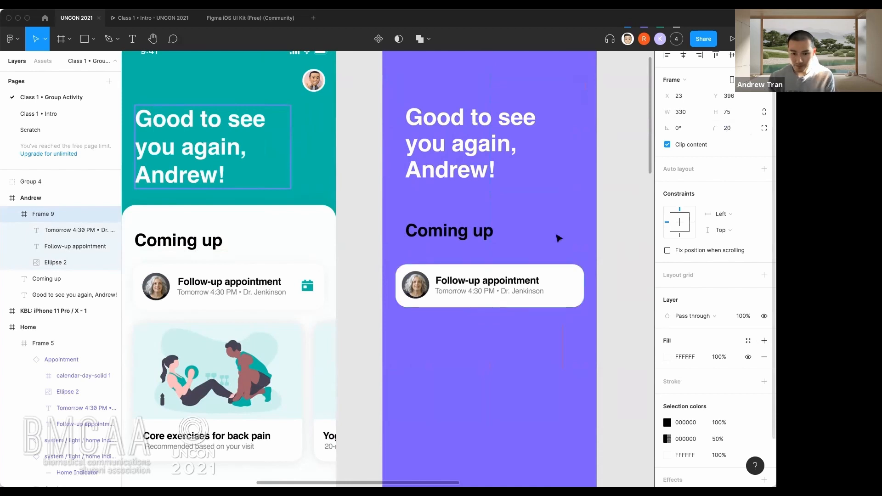
click(620, 256)
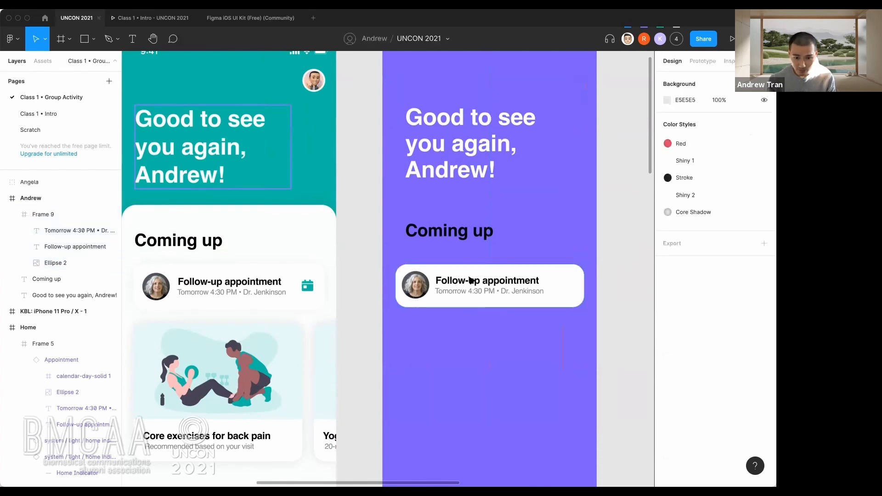
- Add a drop shadow effect to the white appointment card in the violet screen
click(470, 280)
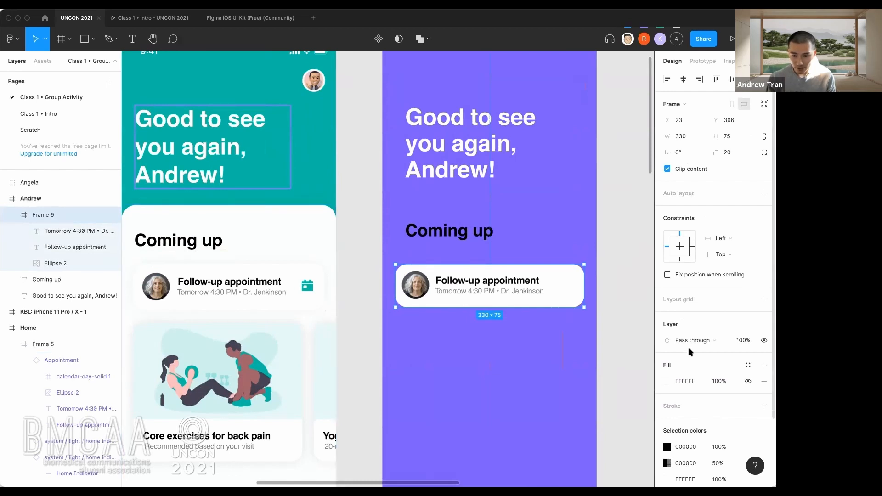
scroll(690, 351, down, 1)
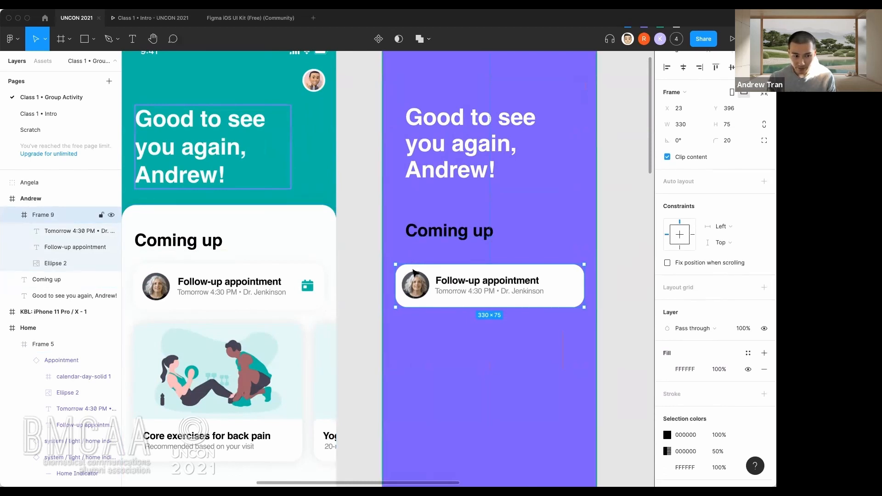
scroll(715, 325, down, 5)
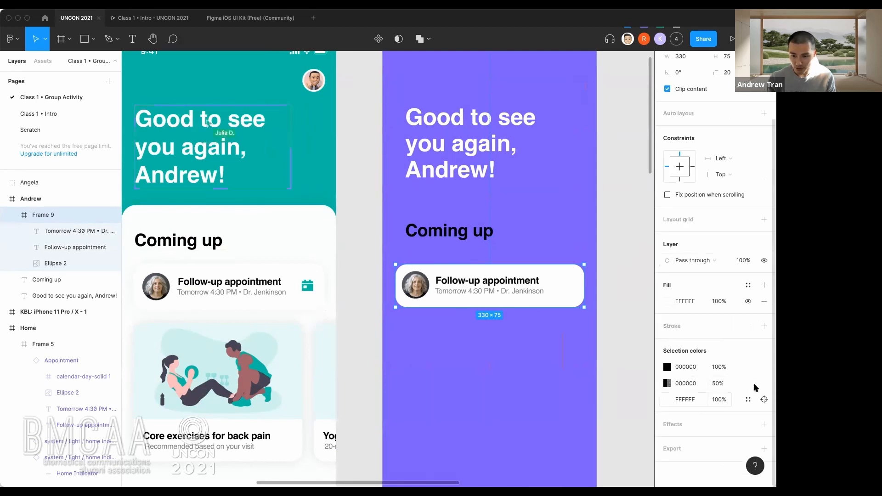
click(763, 424)
scroll(729, 421, down, 1)
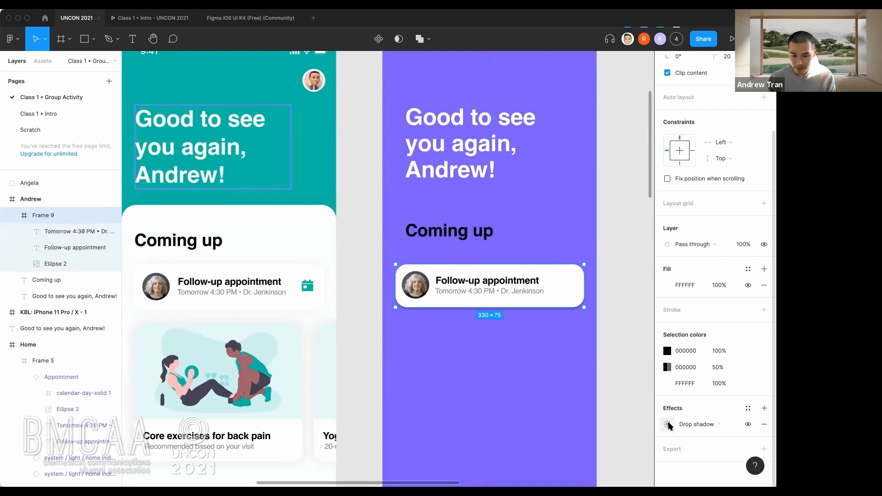
- Set the card's drop shadow to Y offset 0, blur 20 and spread 1
click(668, 424)
click(564, 451)
text(0)
click(618, 435)
key(Tab)
text(1)
click(623, 439)
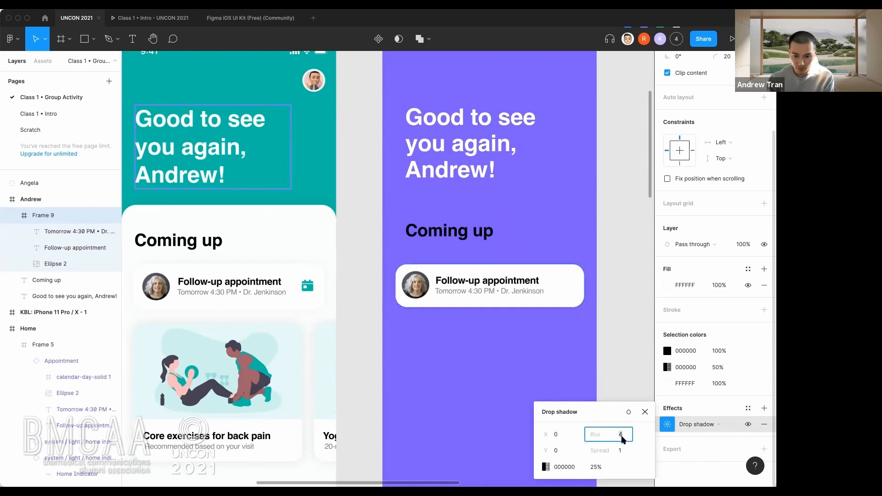
key(Return)
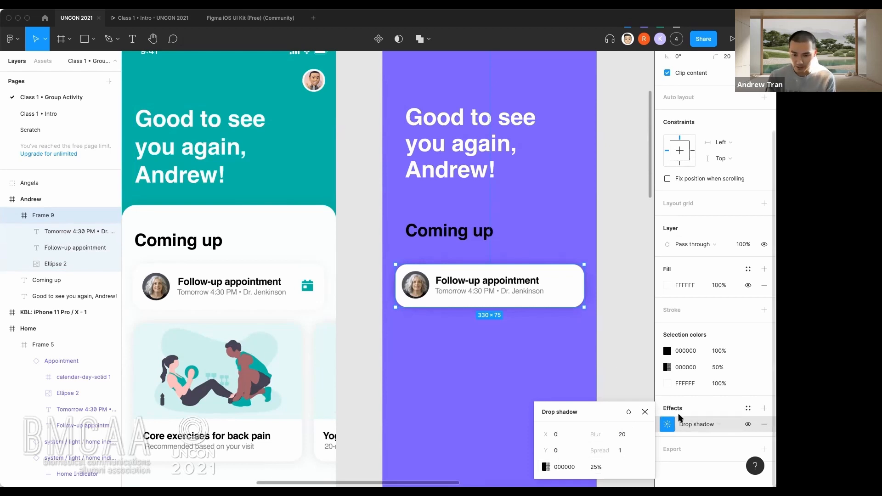
- Try a layer blur in place of the appointment card's drop shadow and undo it
click(729, 423)
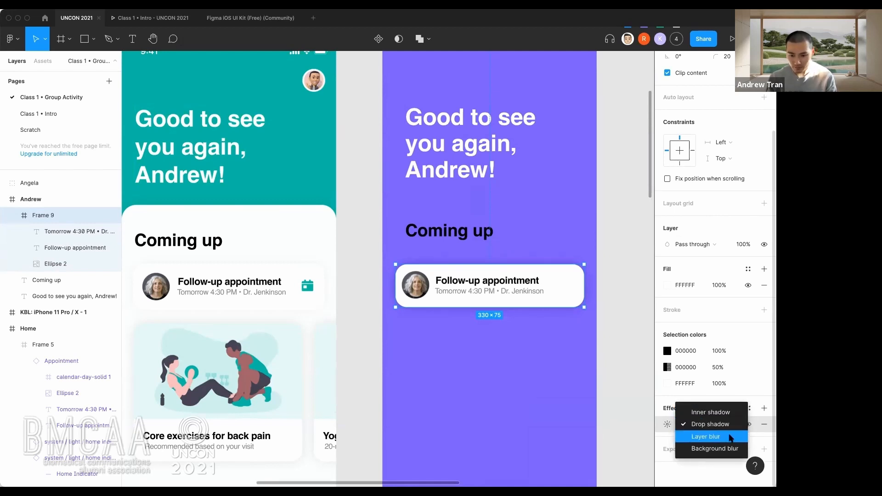
click(691, 436)
key(super+z)
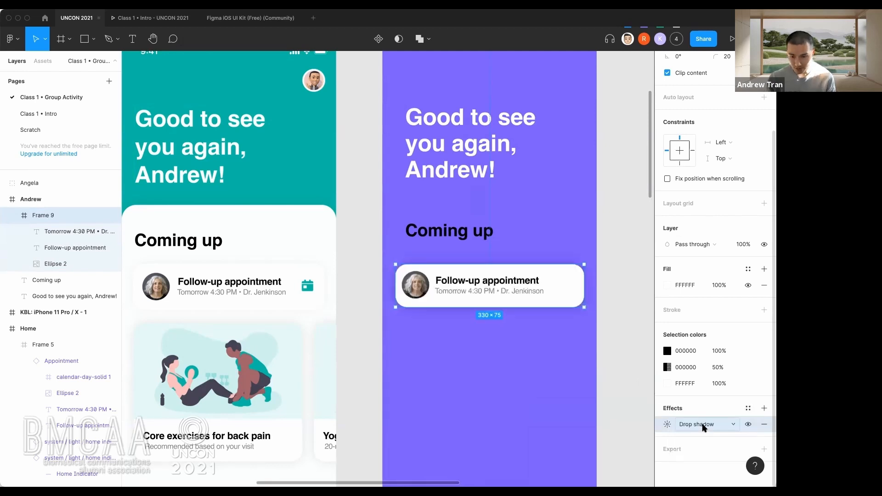
- Try a background blur on the appointment card, with its fill at 50% opacity and the card overlapping the "Coming up" heading
click(701, 424)
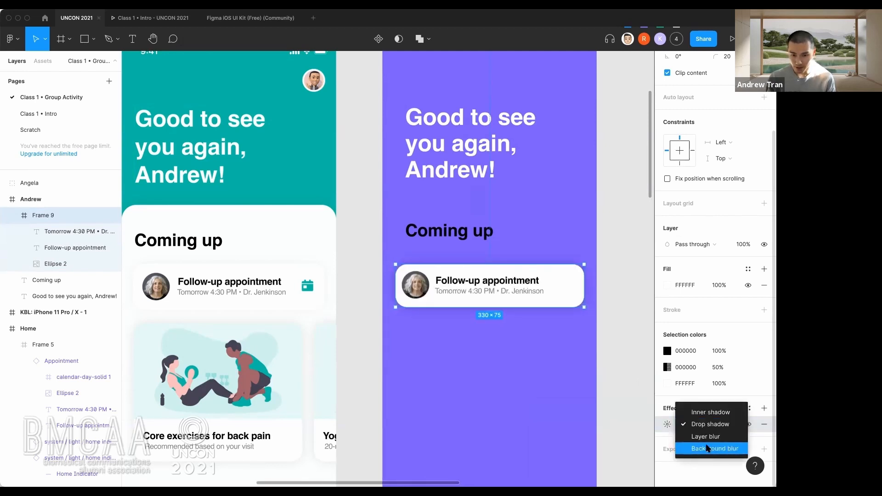
click(710, 448)
drag(555, 298, 549, 189)
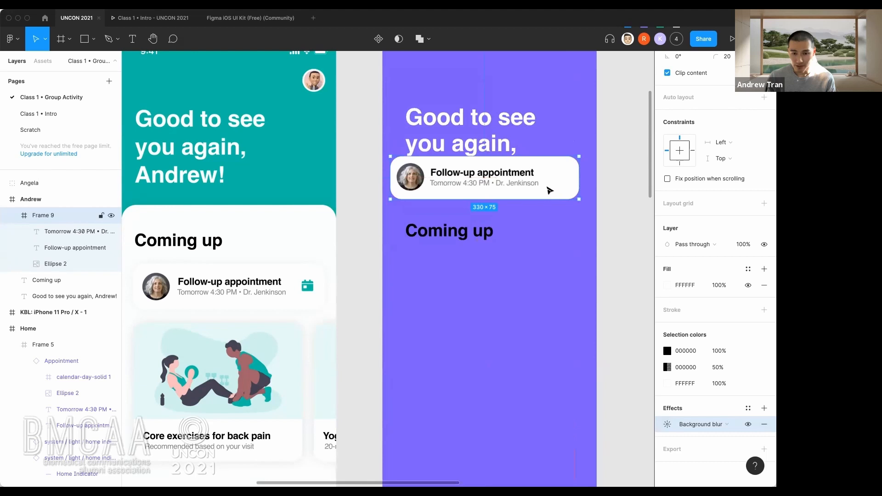
scroll(551, 189, up, 3)
drag(547, 254, 557, 321)
click(715, 285)
text(50)
key(Return)
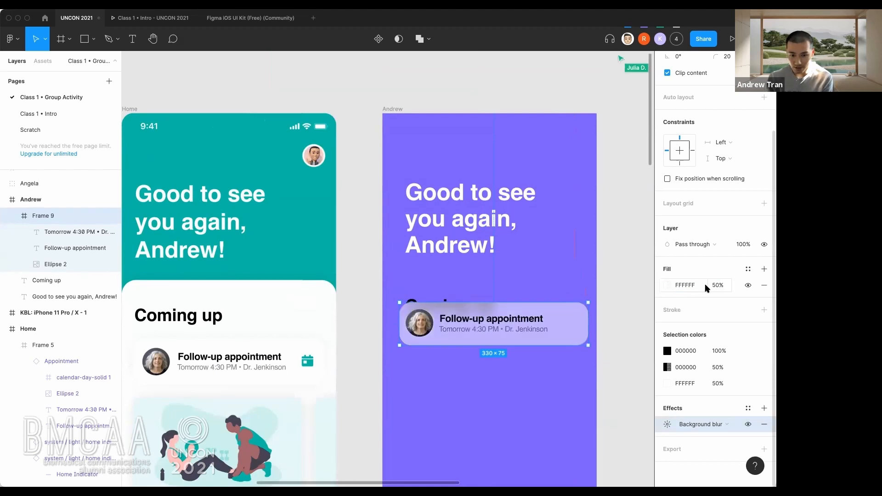
- Restore the card's fill to 100% opacity, its place below "Coming up" and its drop shadow effect
drag(472, 335, 498, 334)
click(722, 285)
text(100)
key(Return)
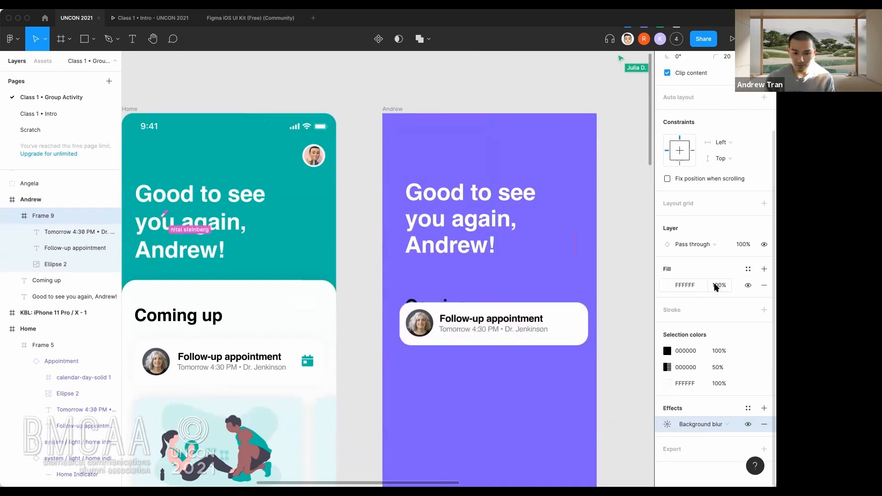
drag(574, 318, 574, 353)
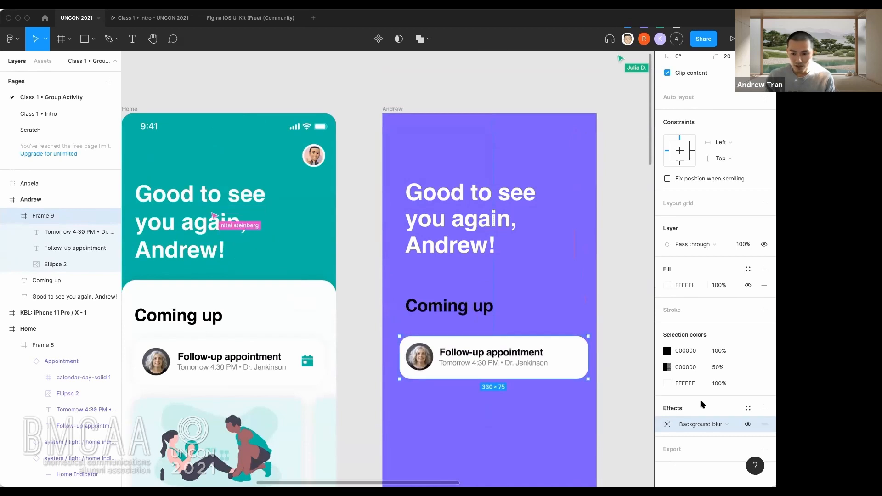
click(707, 424)
click(709, 400)
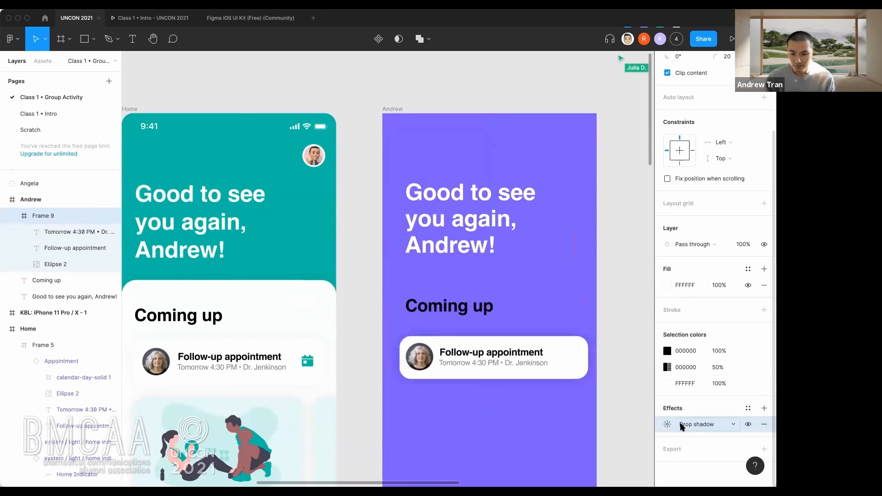
- Fine-tune the appointment card's position so it sits centred below the "Coming up" heading
scroll(551, 303, down, 5)
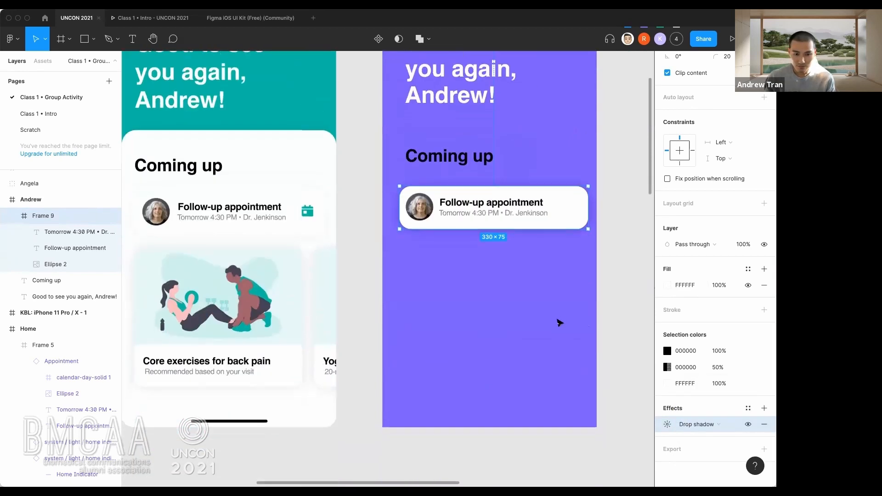
drag(531, 210, 527, 210)
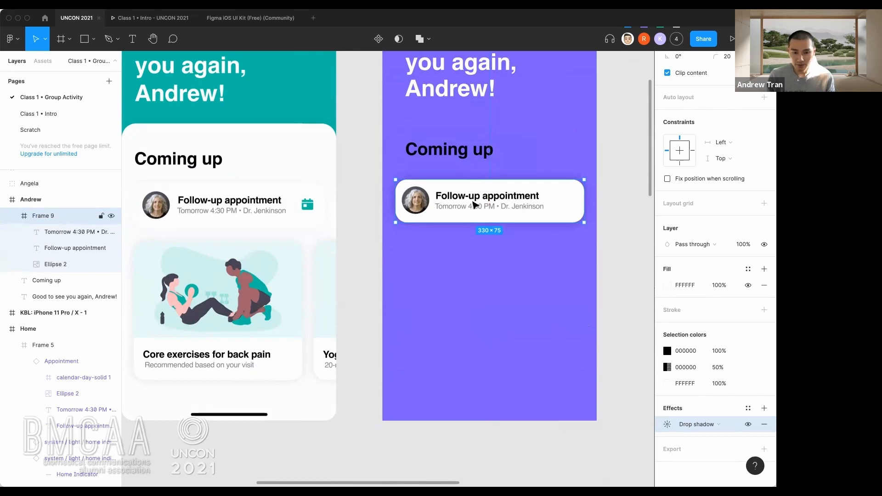
drag(555, 203, 558, 203)
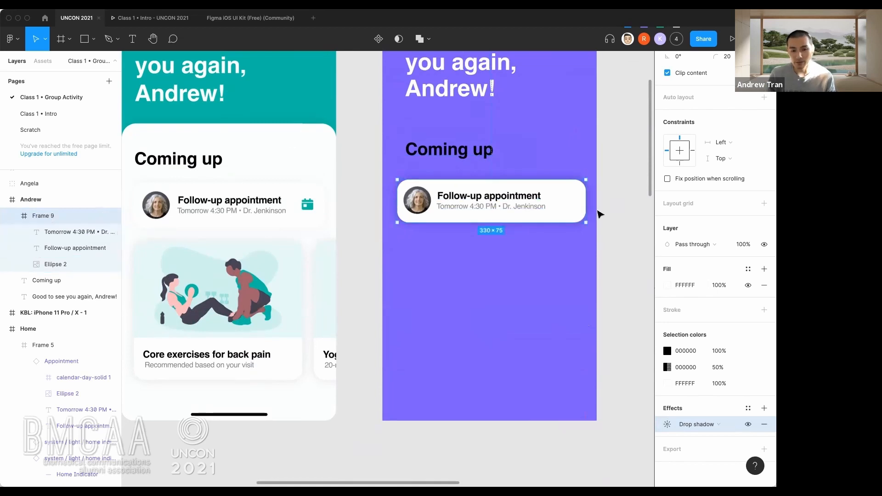
drag(557, 203, 528, 209)
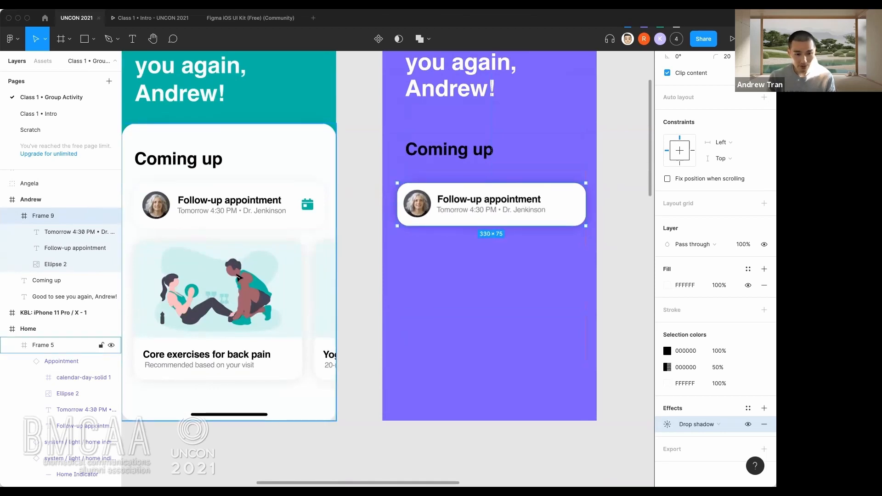
- Open the Class 1 • Intro page and bring its Illustrations board into view
click(67, 118)
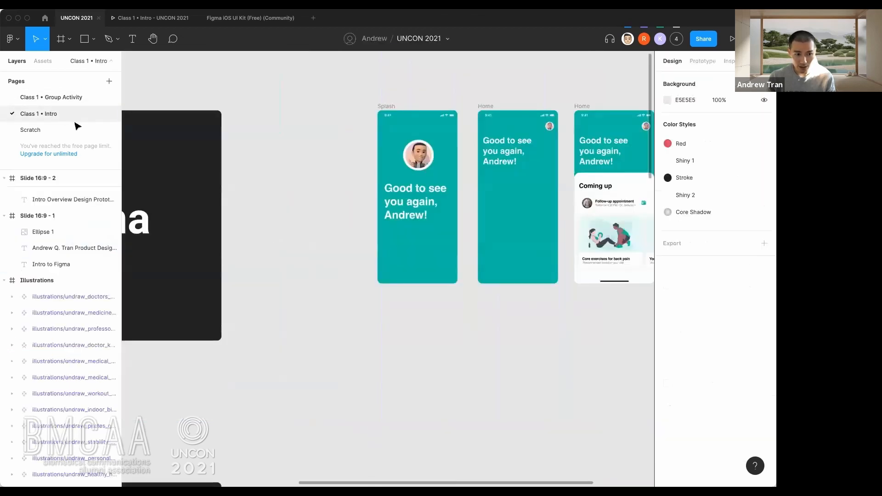
scroll(288, 327, up, 5)
drag(474, 325, 555, 113)
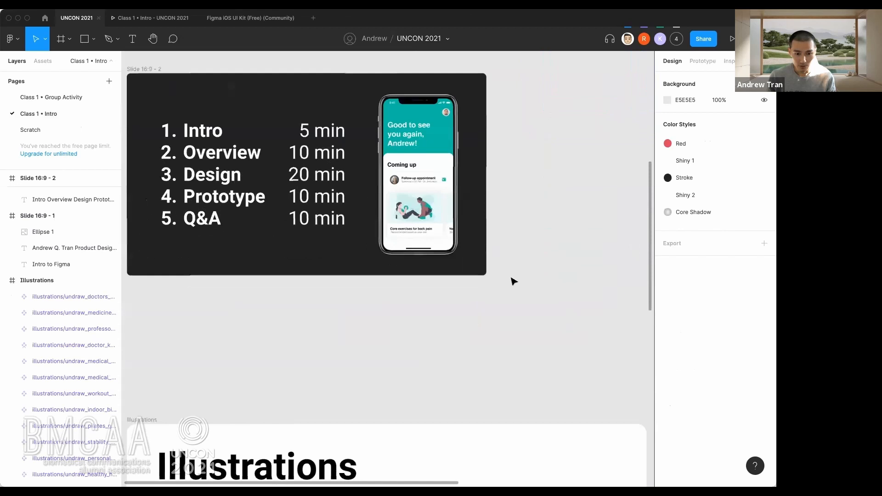
scroll(507, 289, down, 2)
drag(506, 290, 504, 86)
drag(504, 258, 513, 29)
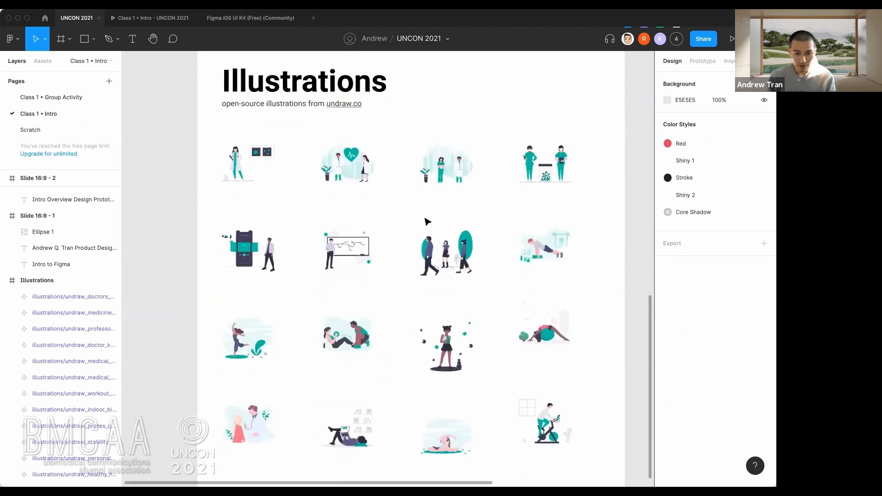
scroll(425, 220, down, 2)
scroll(411, 216, up, 1)
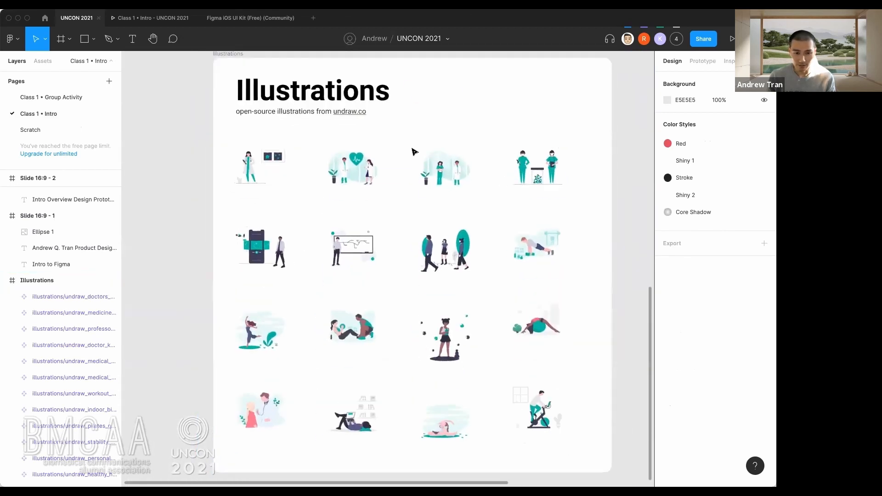
- Look through the board's illustrations and copy the personal trainer one with two people exercising
click(380, 172)
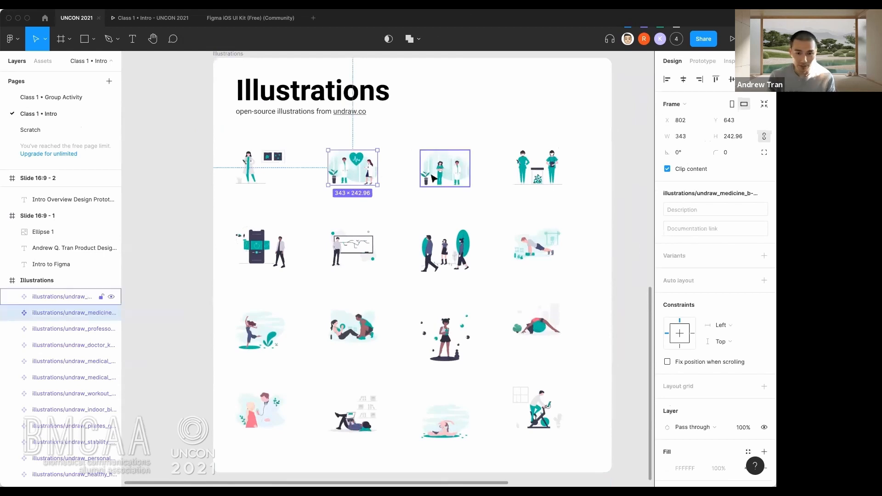
click(456, 265)
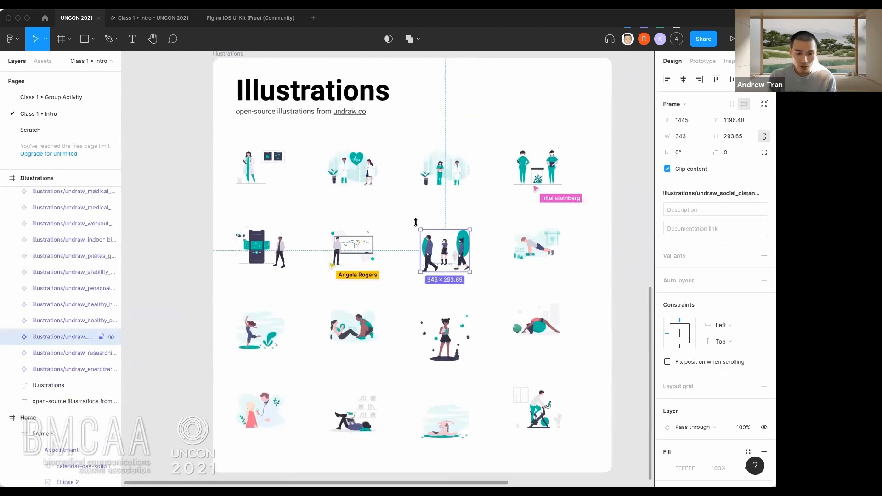
click(374, 246)
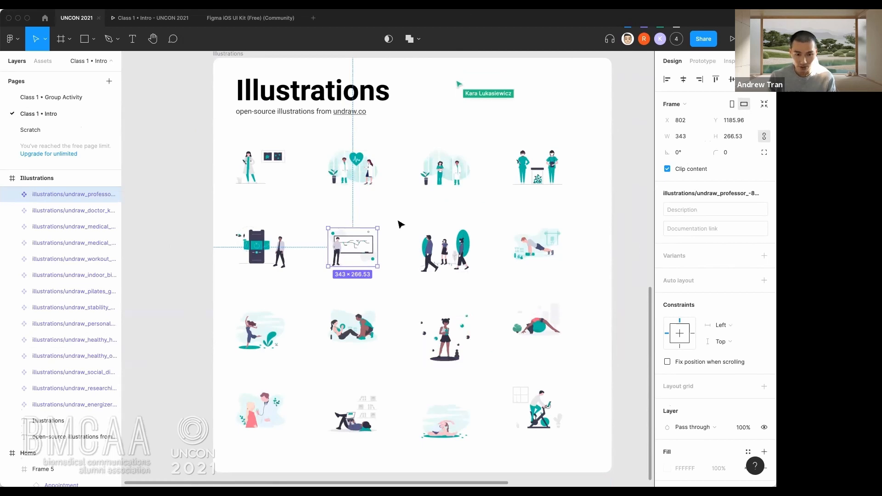
click(359, 331)
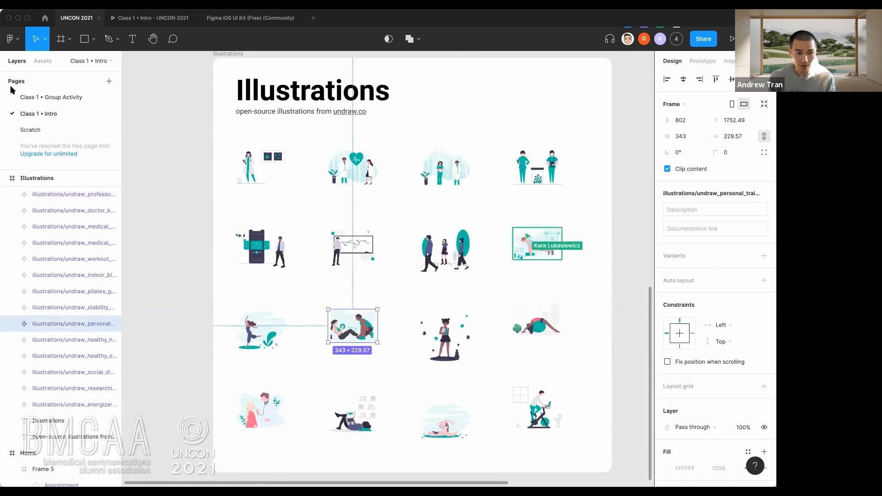
- Paste the personal trainer illustration on the Class 1 • Group Activity page, scaled to 298 × 200 and placed below the violet screen's appointment card
click(63, 101)
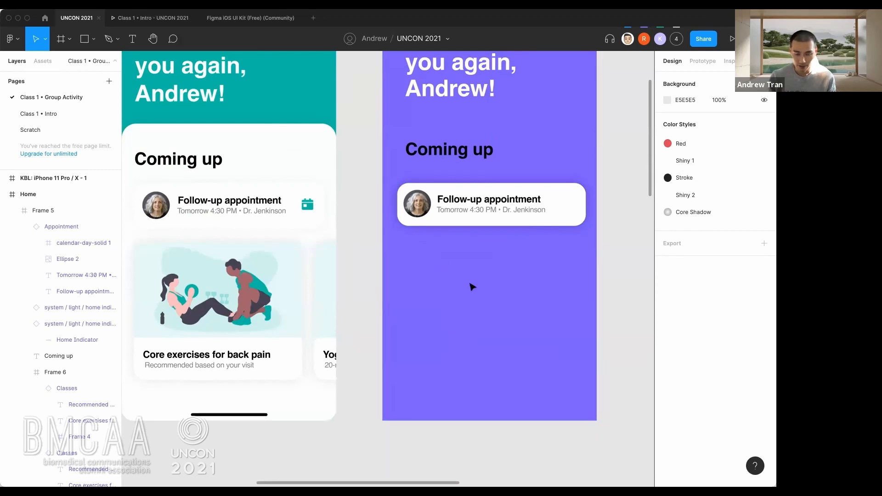
key(super+v)
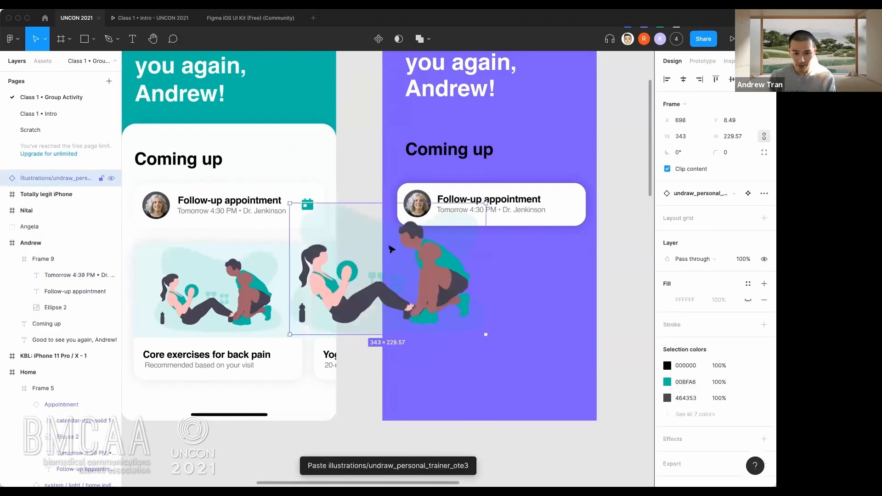
drag(414, 270, 513, 308)
drag(584, 242, 558, 261)
drag(508, 313, 530, 301)
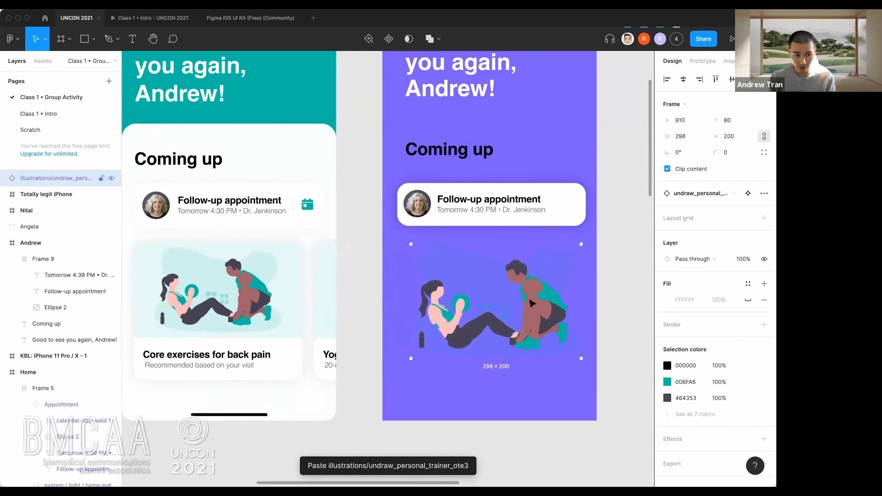
- Find the personal trainer illustration's main component on the Class 1 • Intro page and return to its instance on the Class 1 • Group Activity page
drag(476, 313, 475, 321)
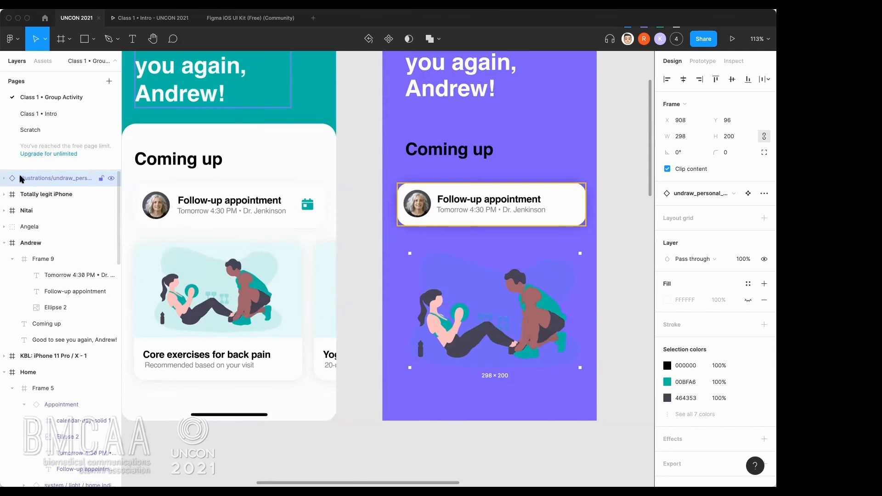
click(52, 115)
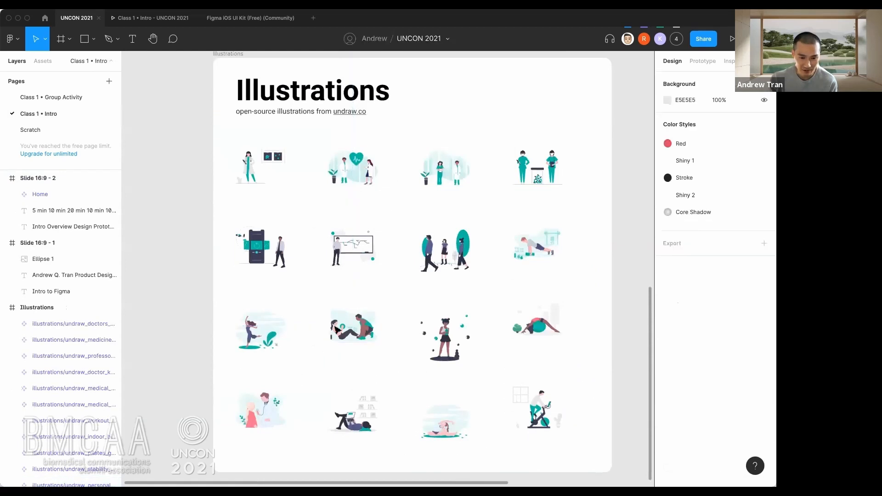
click(353, 326)
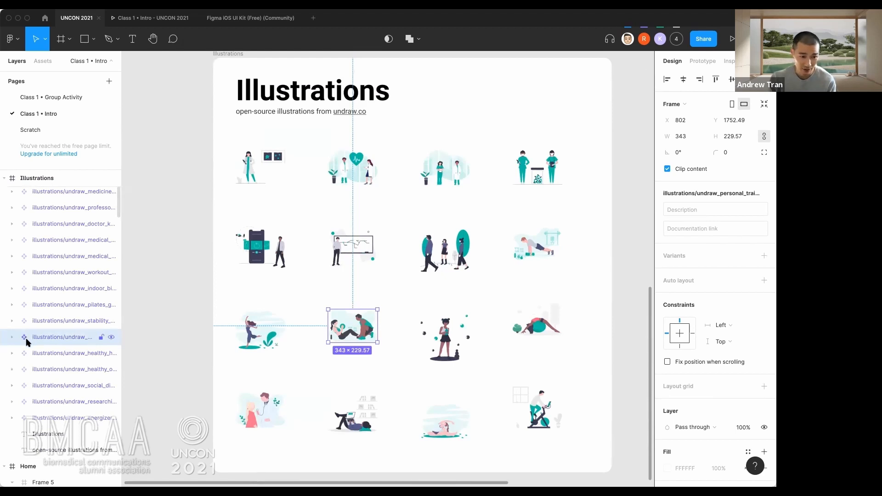
click(52, 99)
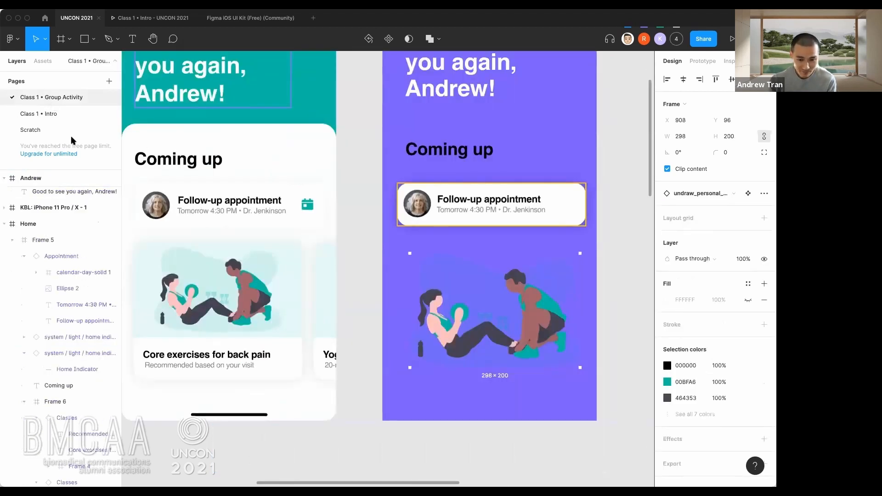
drag(473, 298, 477, 311)
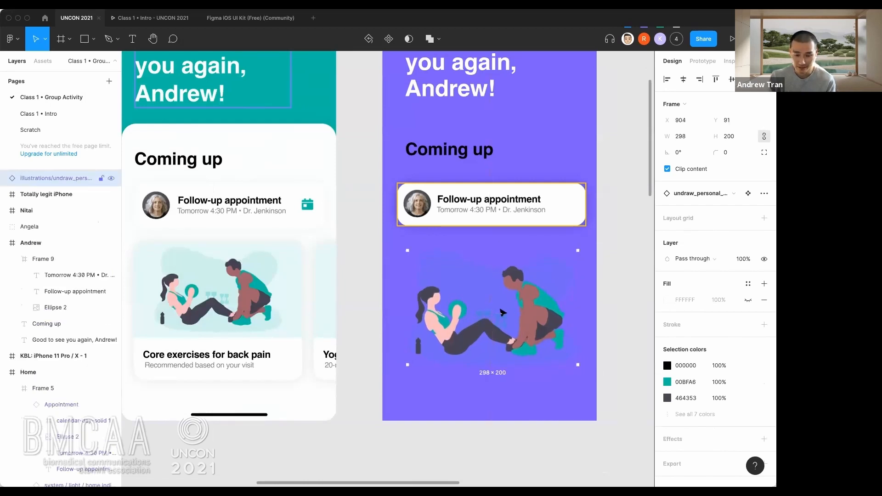
- Open the Swap instance options for the pasted personal trainer illustration and try to browse the available replacement components
click(728, 193)
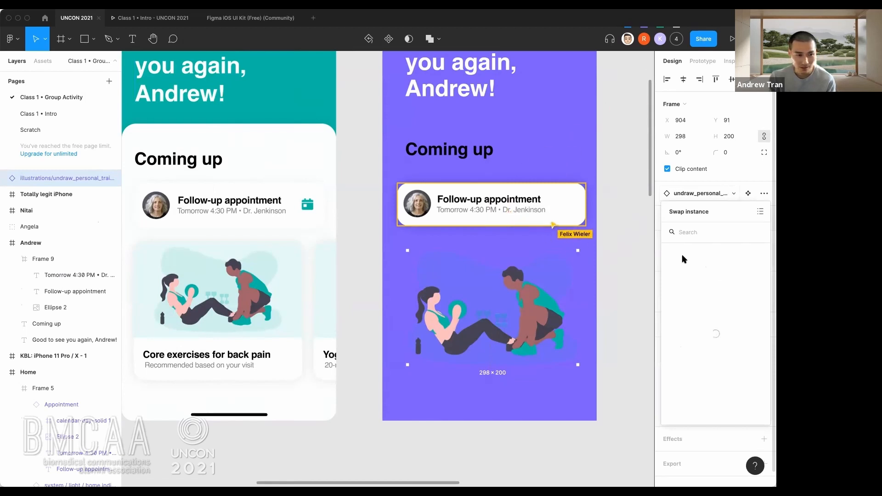
click(706, 194)
click(706, 194)
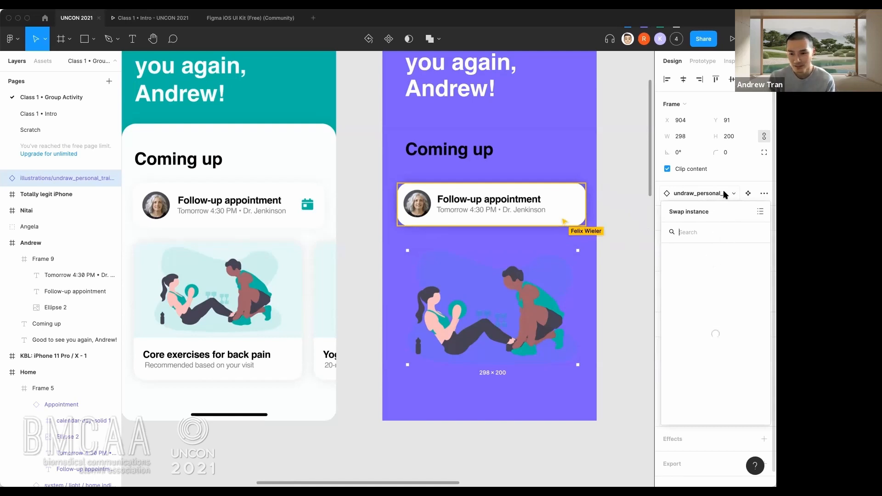
click(758, 211)
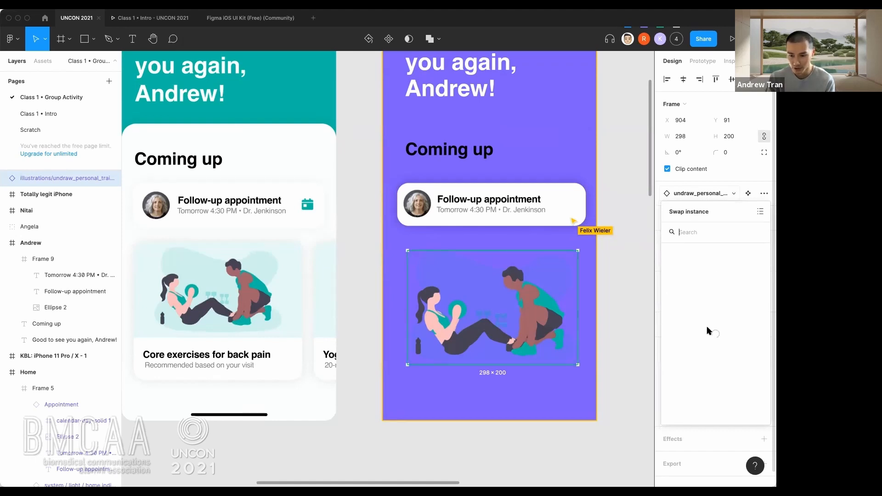
- Delete the GIFs board from the Scratch page and go back to the Class 1 • Group Activity page
click(41, 126)
click(269, 250)
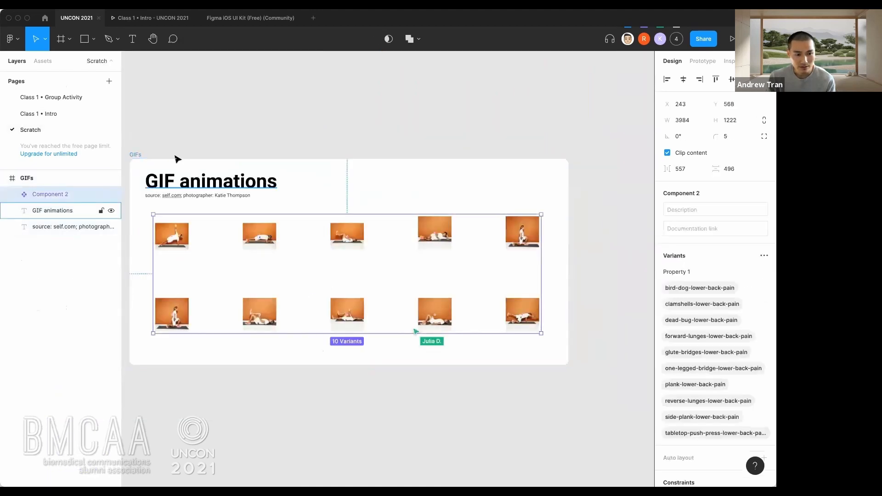
click(136, 154)
key(Delete)
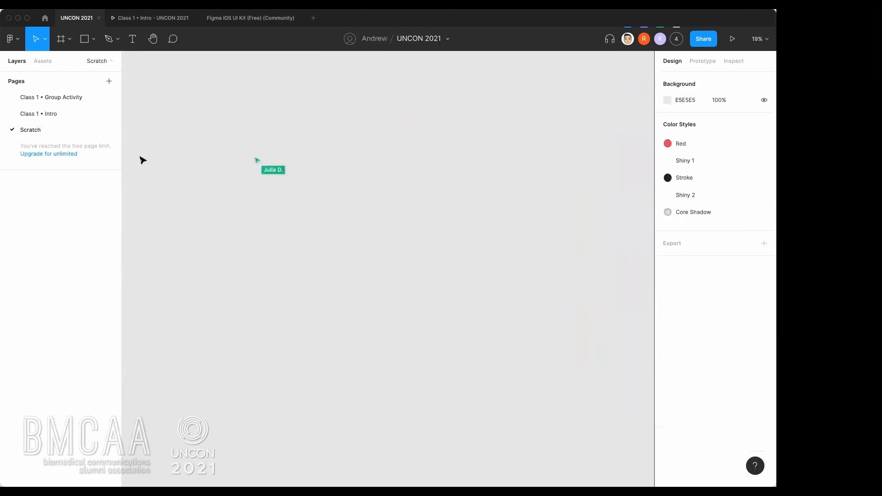
click(81, 98)
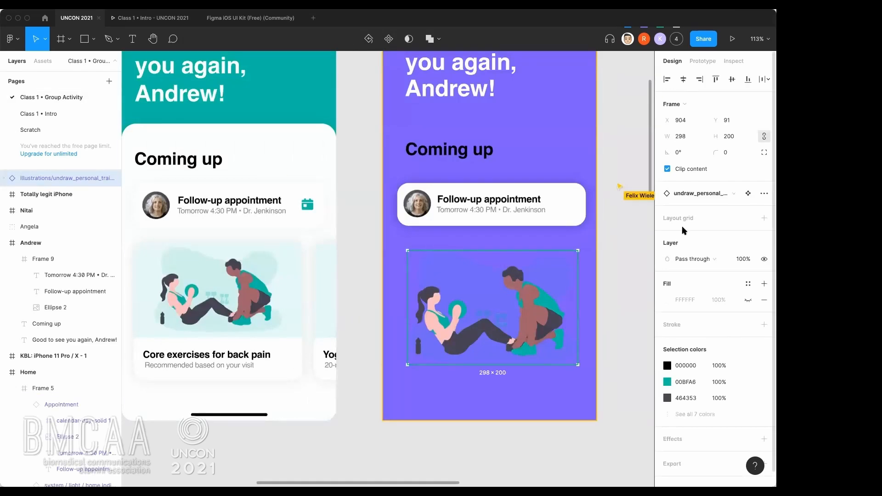
- Recheck the illustration's Swap instance options, close them, and go to the illustration's main component
click(698, 194)
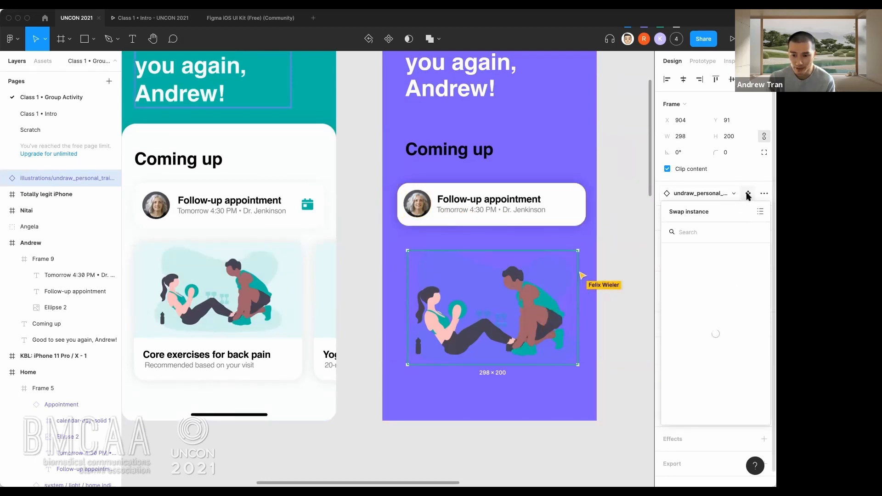
key(Escape)
click(596, 306)
click(572, 305)
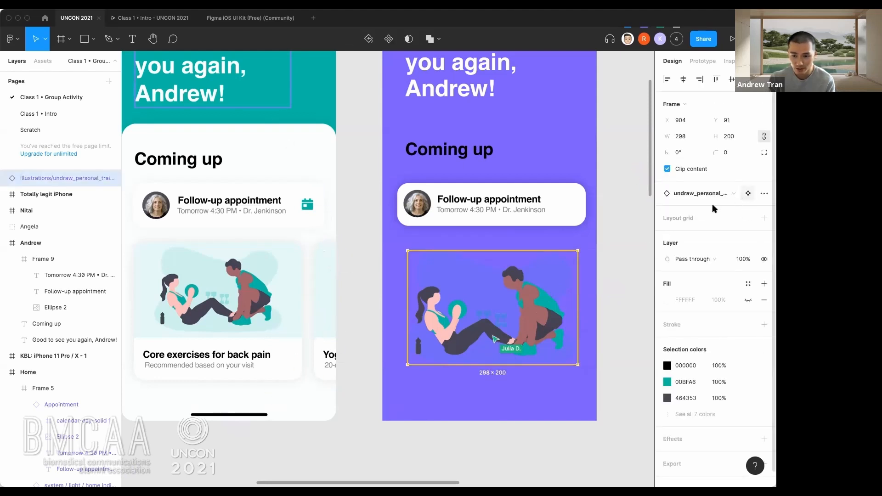
click(748, 195)
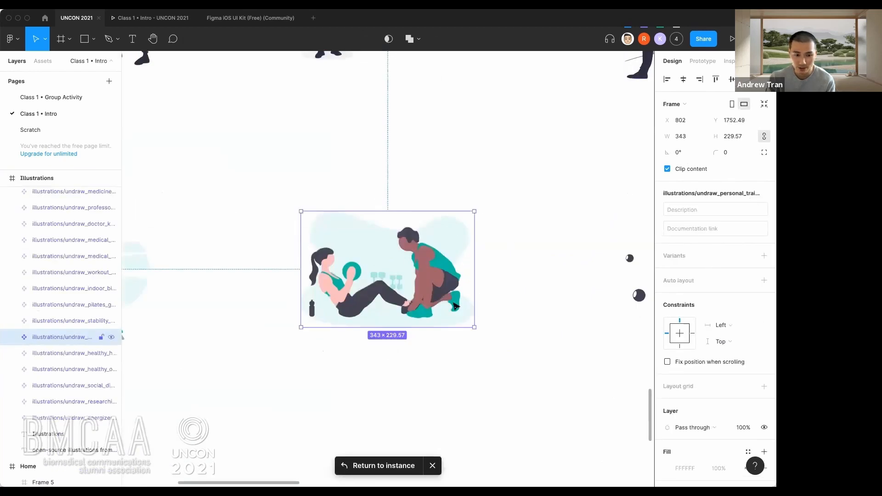
- Back on the Class 1 • Group Activity page, scale the illustration to 275 × 185 and place it closer below the violet screen's appointment card
click(64, 99)
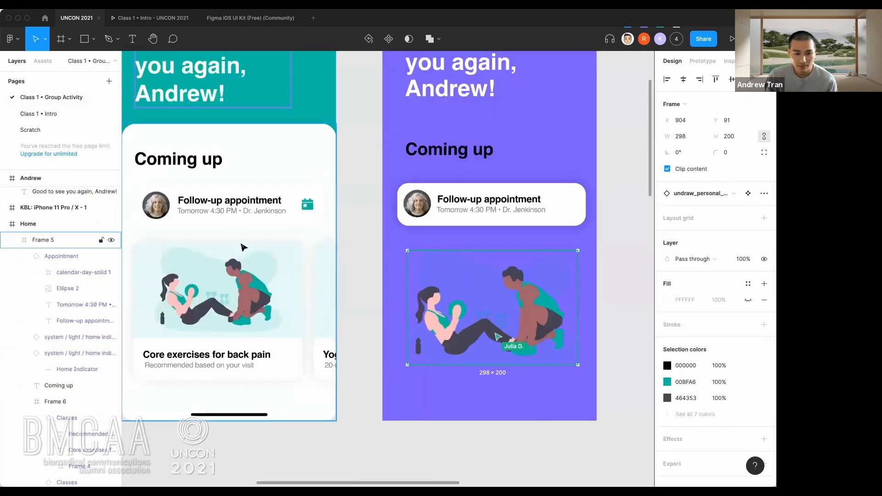
drag(507, 315, 499, 290)
drag(568, 340, 537, 310)
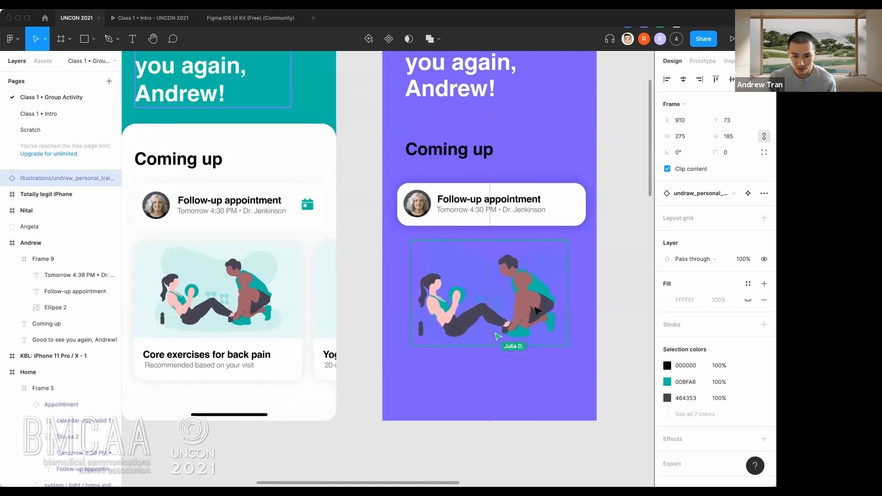
- Copy the "Core exercises for back pain" and "Recommended based on your visit" texts from the Home screen and place them below the violet screen's illustration
click(201, 356)
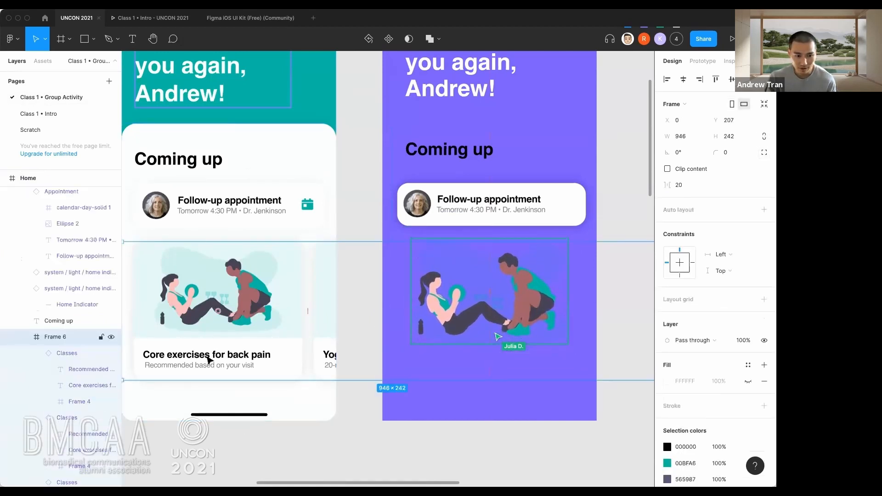
click(207, 361)
double_click(210, 358)
shift+click(207, 365)
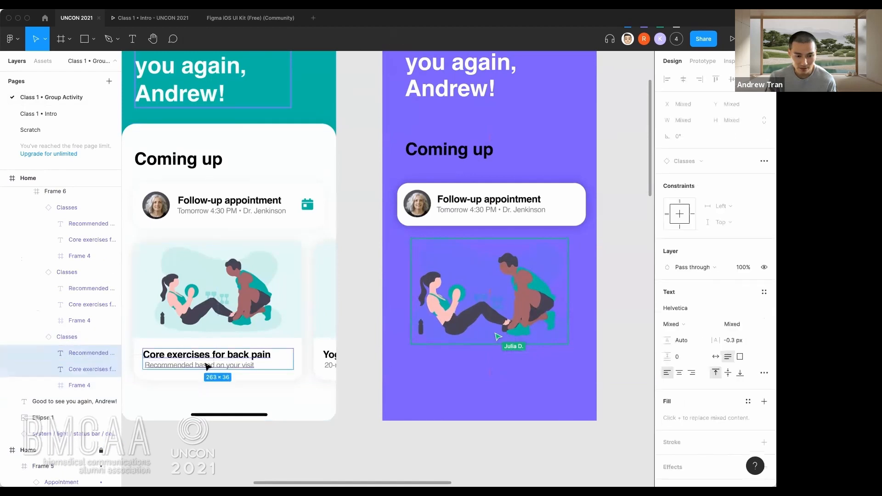
click(465, 356)
key(super+v)
drag(234, 364, 517, 371)
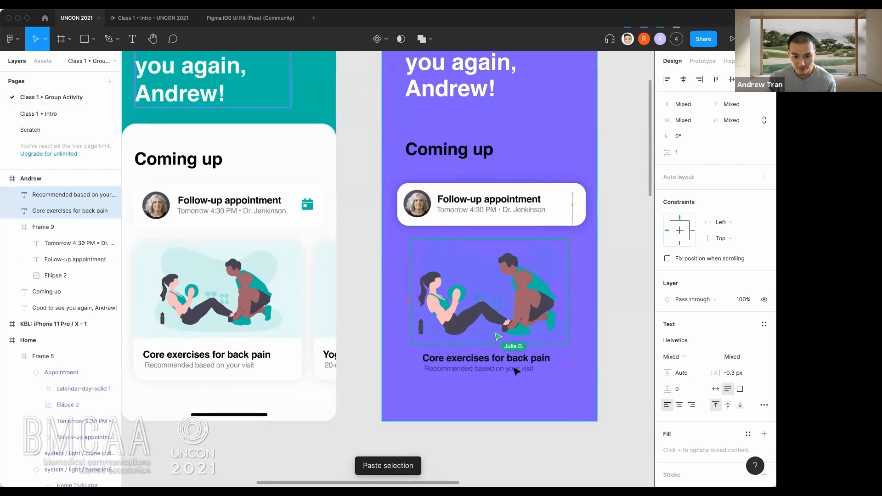
- Draw a frame of about 324 × 273 around the violet screen's illustration and exercise texts, and give it a white FFFFFF fill
click(559, 360)
click(494, 358)
click(609, 378)
key(f)
drag(397, 234, 582, 389)
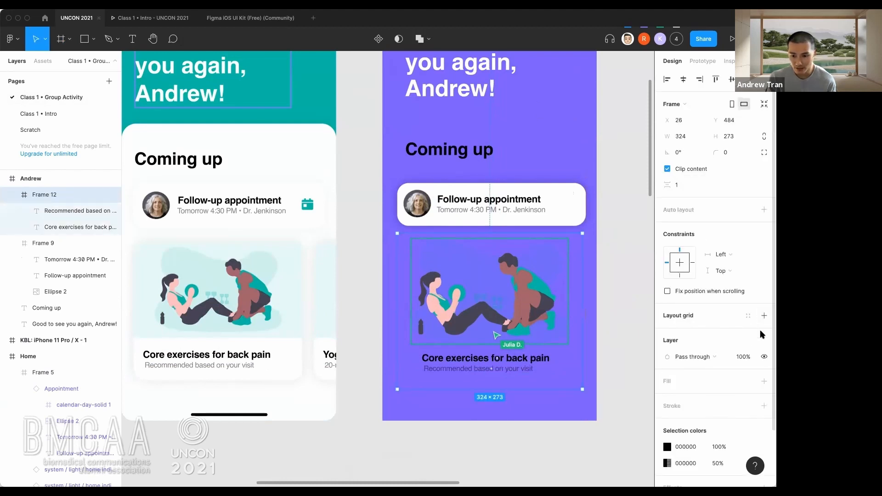
click(764, 381)
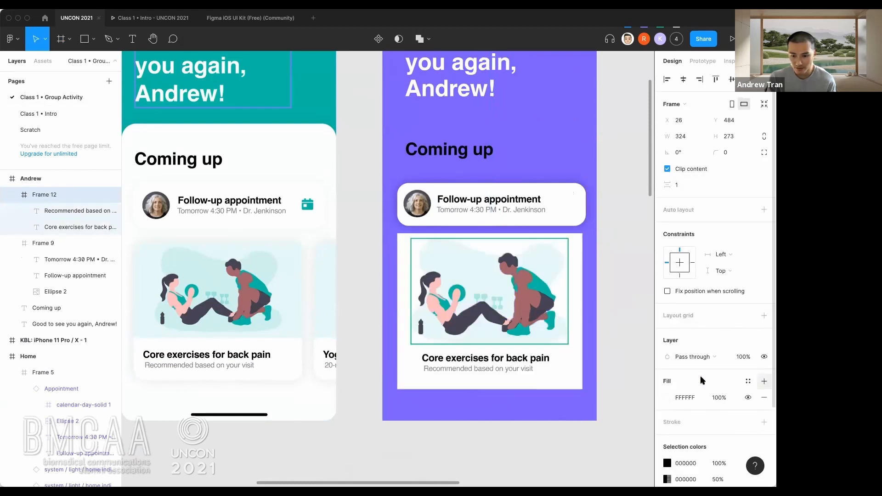
click(686, 398)
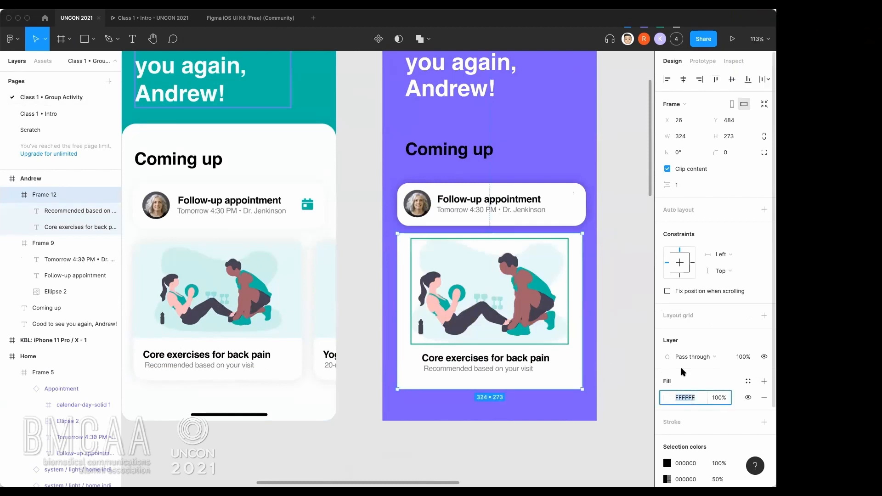
click(606, 284)
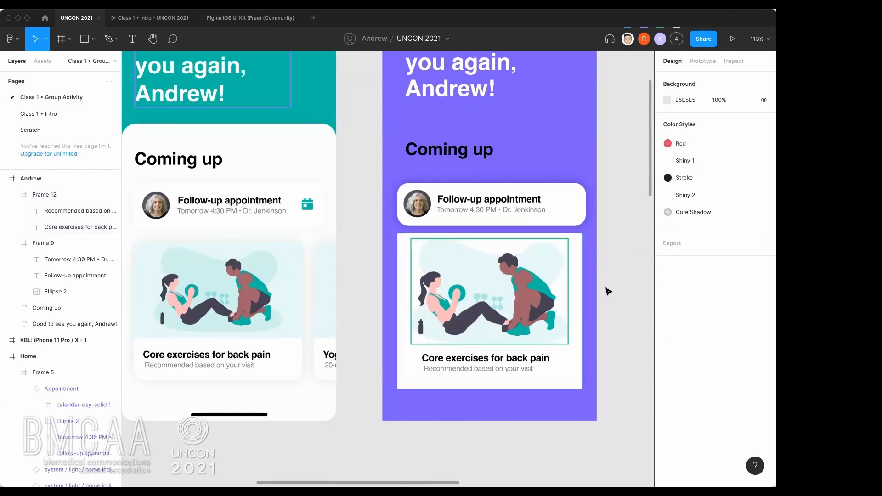
- Copy the appointment card's properties and paste them onto the exercise card frame to give it the same rounded corners and shadow
scroll(608, 291, up, 2)
click(579, 294)
click(581, 201)
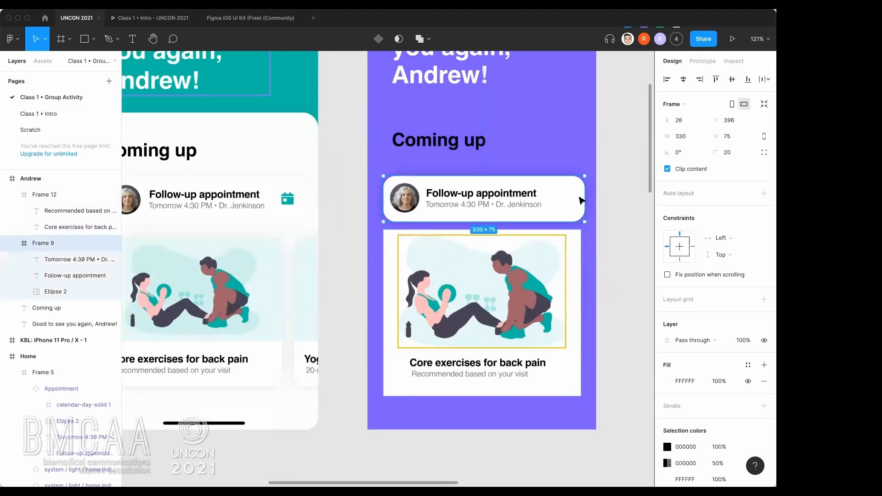
right_click(580, 200)
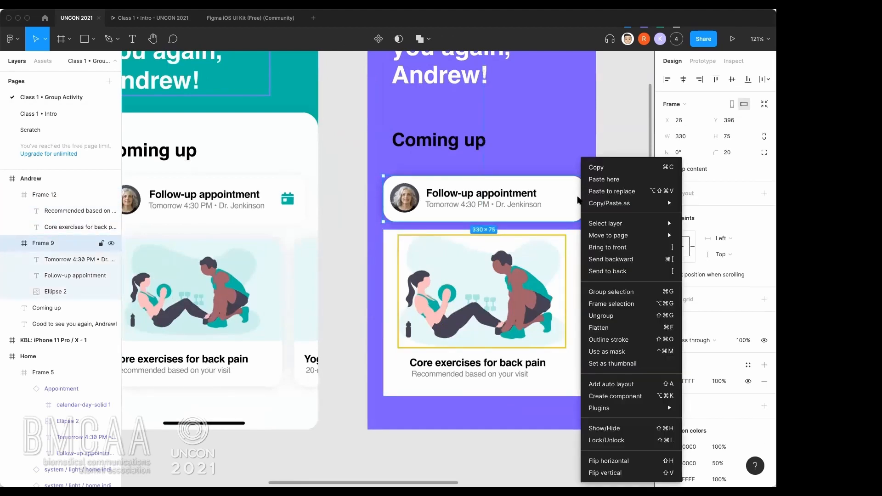
mouse_move(631, 208)
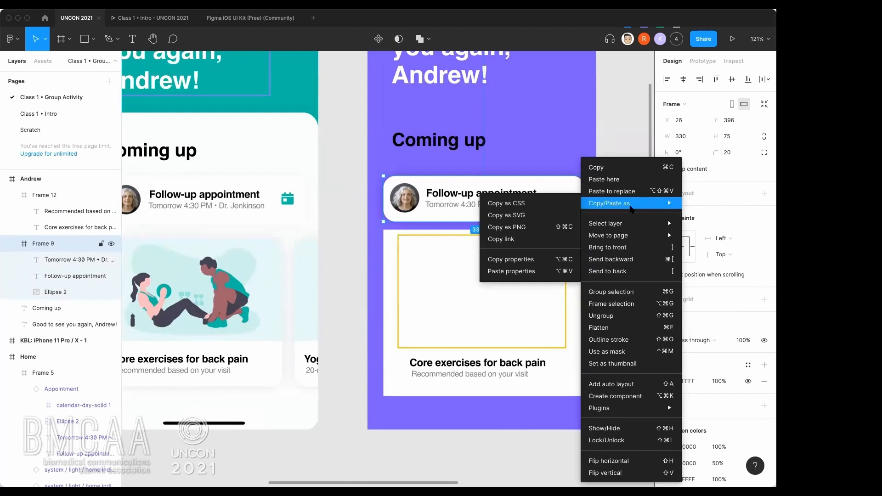
click(572, 257)
click(574, 257)
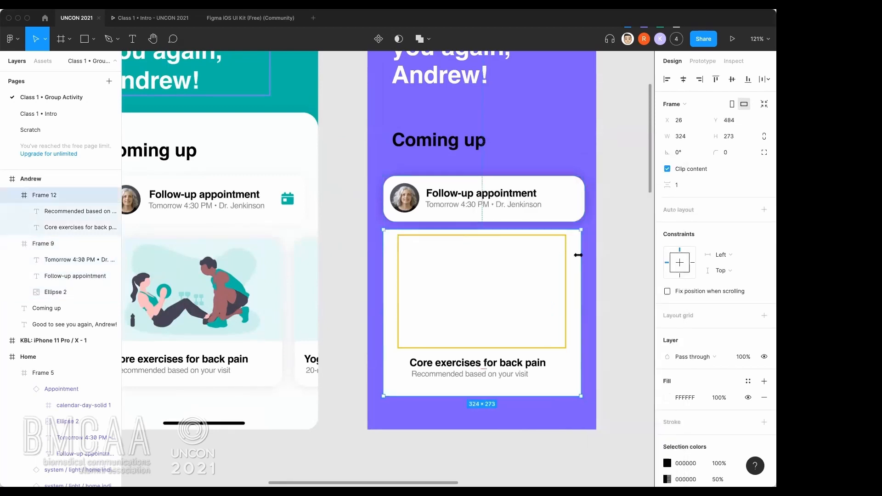
right_click(574, 261)
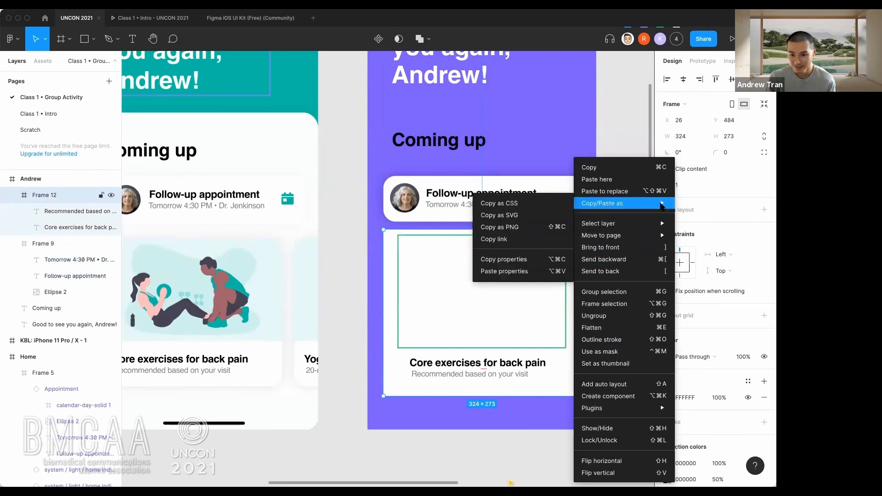
mouse_move(587, 230)
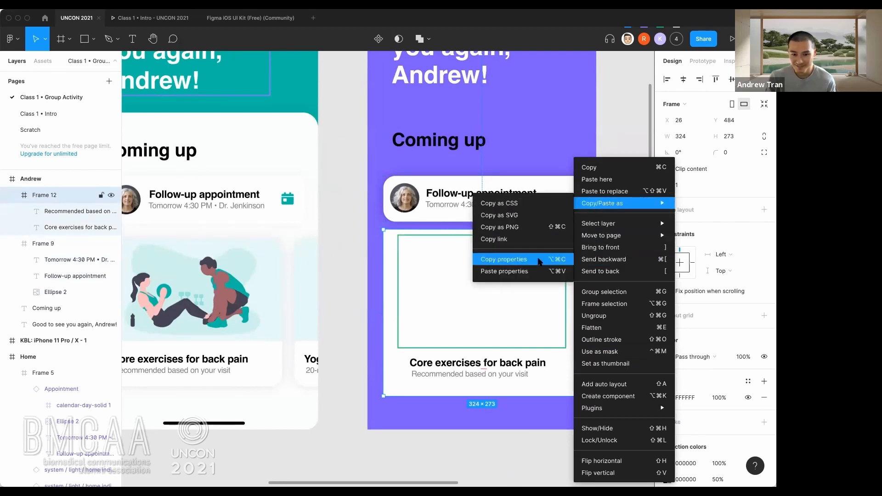
click(551, 269)
click(606, 268)
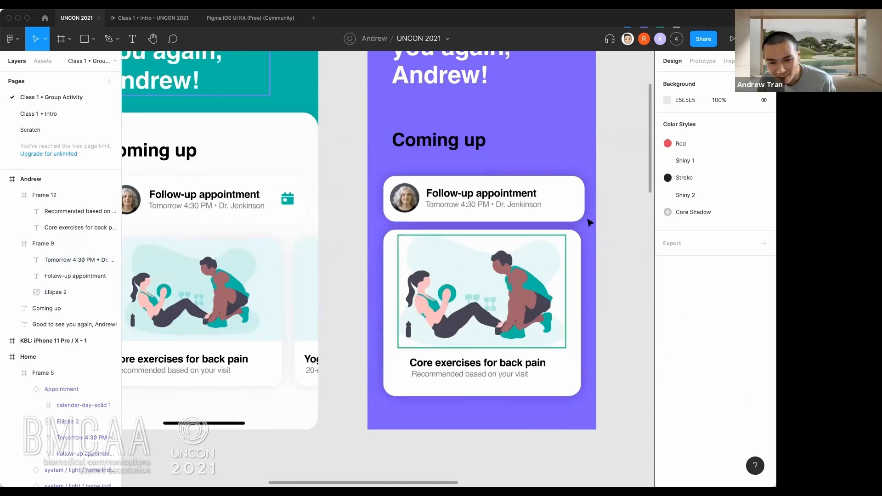
- Copy the white follow-up appointment card's properties again and reapply them to the exercise card frame below it
scroll(592, 275, down, 3)
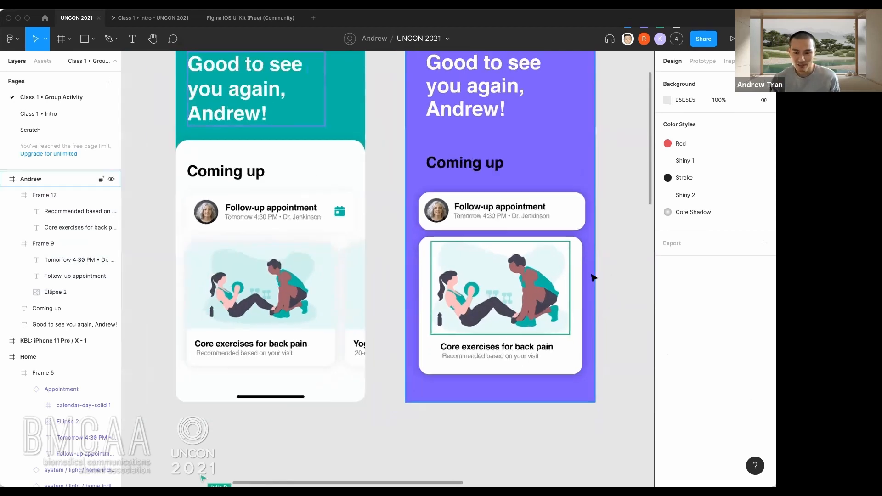
scroll(592, 275, up, 3)
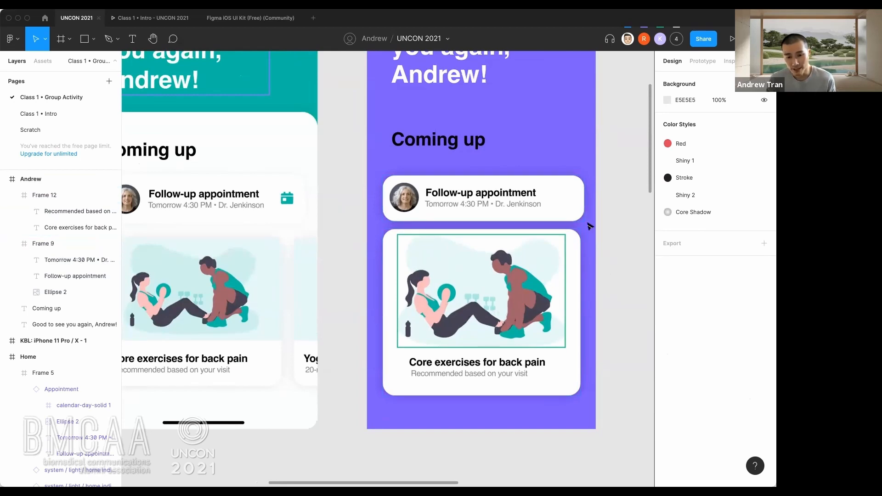
click(568, 199)
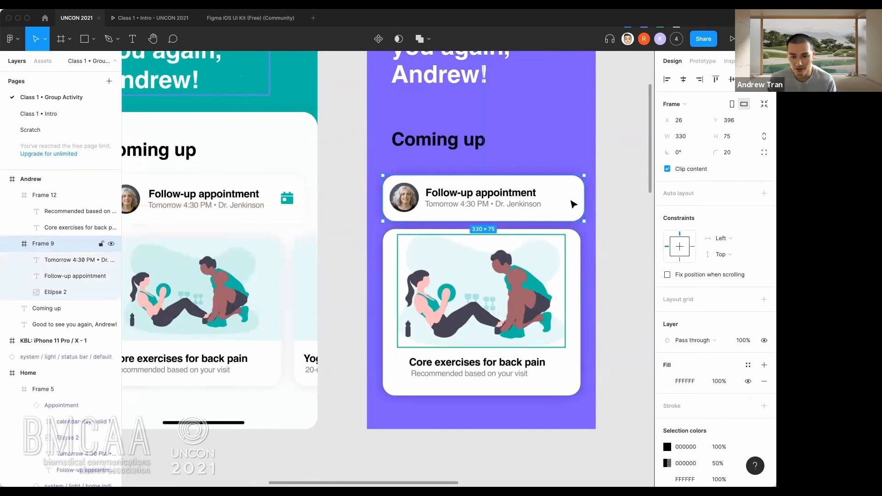
right_click(568, 199)
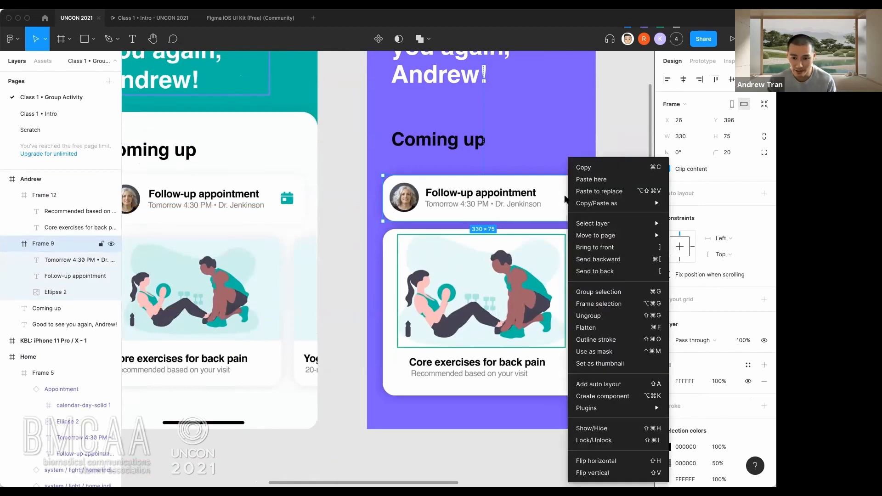
mouse_move(610, 209)
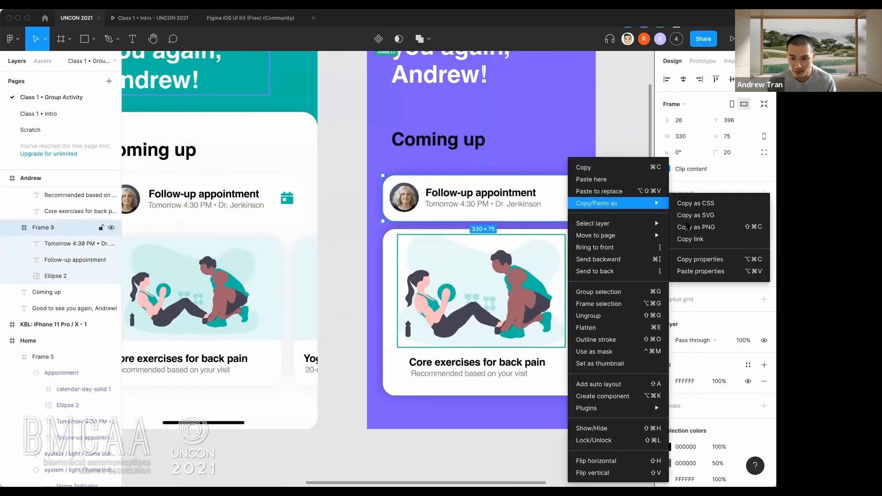
click(729, 260)
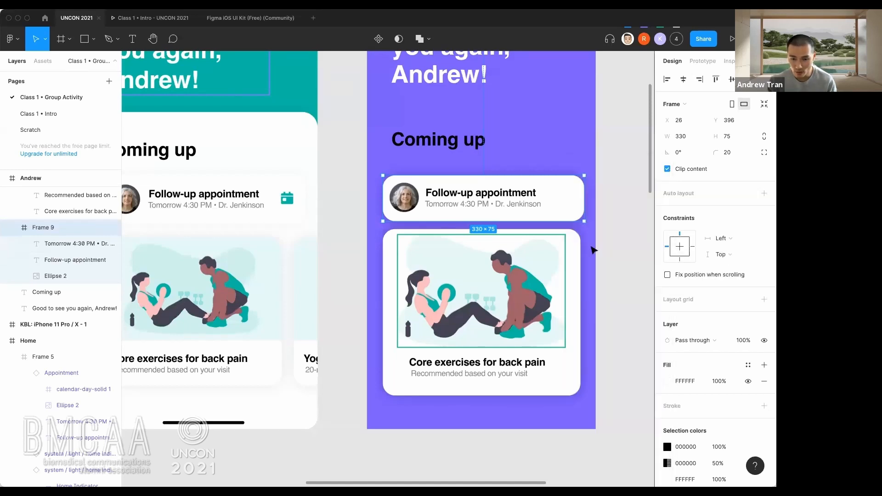
click(577, 262)
right_click(575, 264)
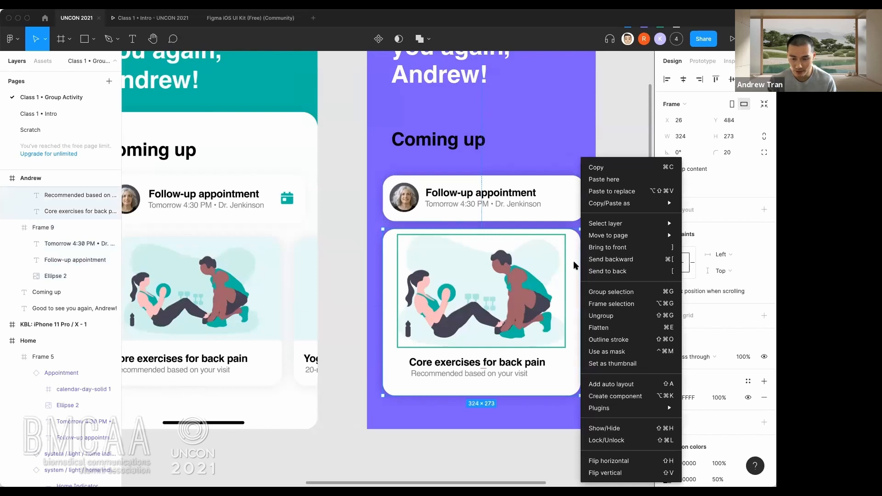
mouse_move(652, 203)
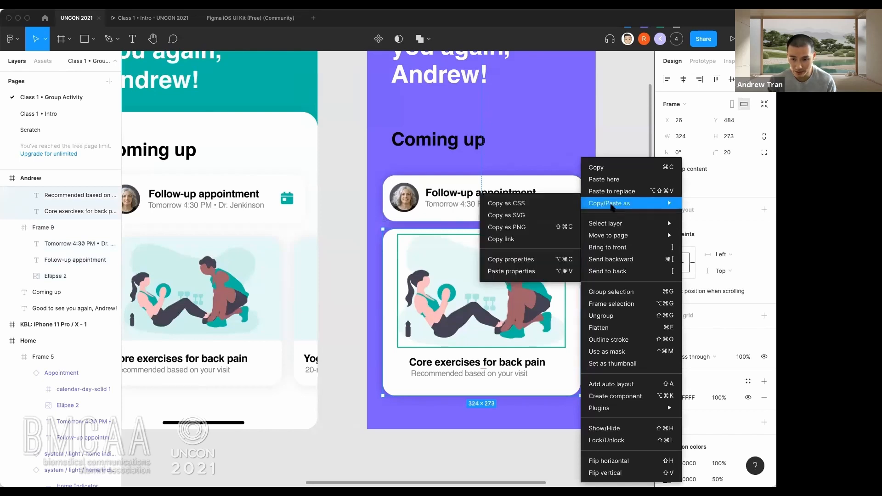
click(529, 271)
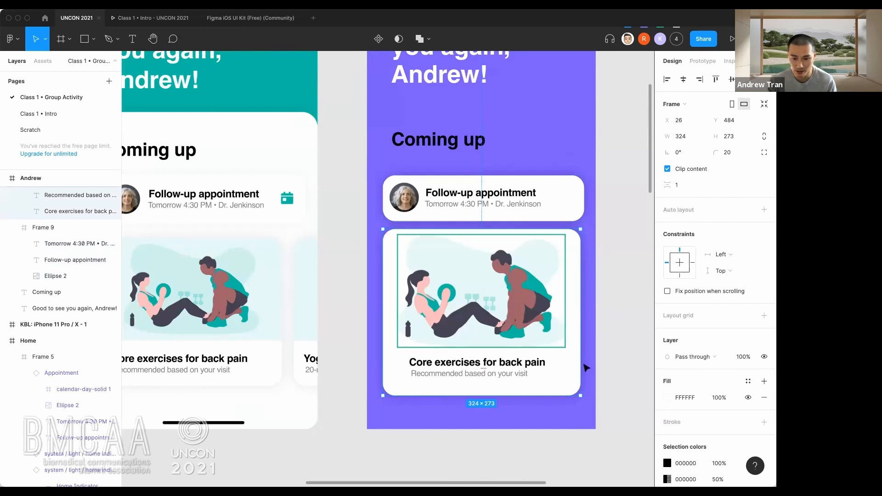
key(Escape)
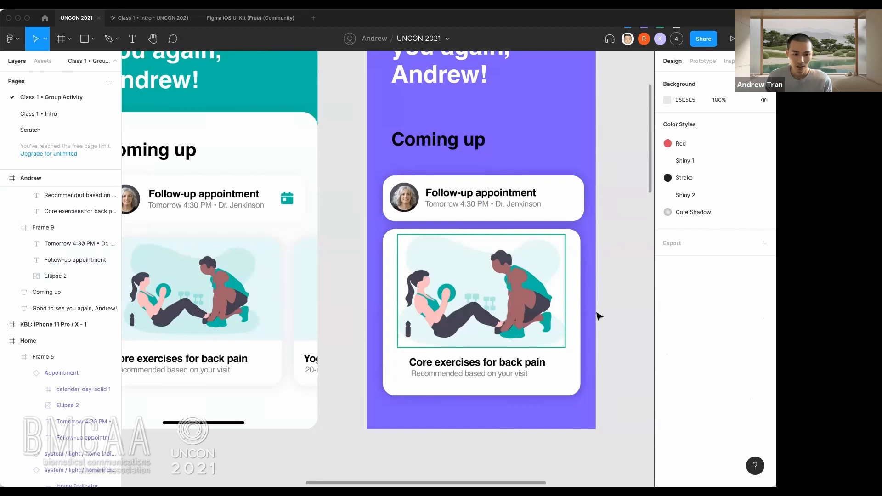
scroll(598, 315, down, 2)
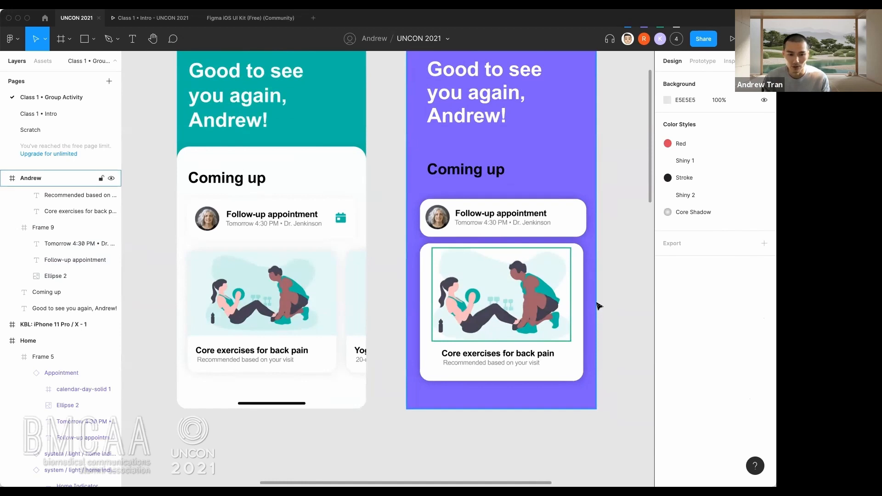
scroll(595, 263, down, 2)
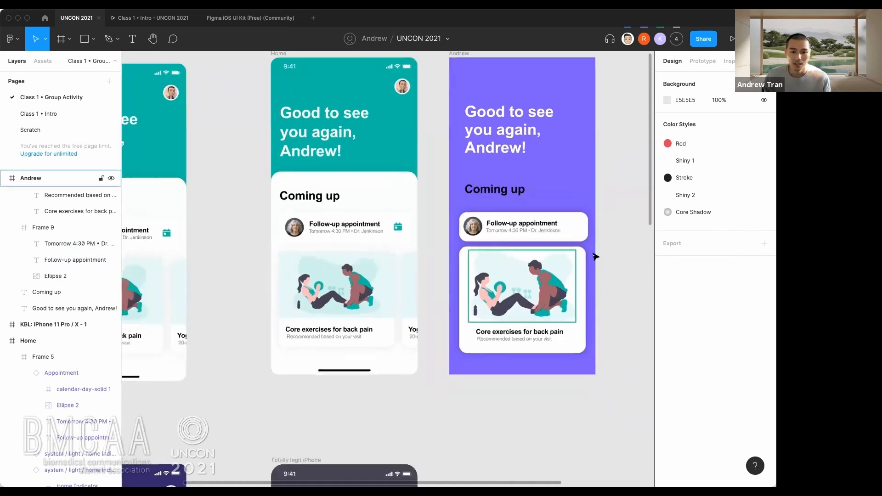
scroll(597, 278, down, 1)
drag(597, 279, 538, 94)
drag(536, 156, 646, 67)
scroll(533, 216, up, 5)
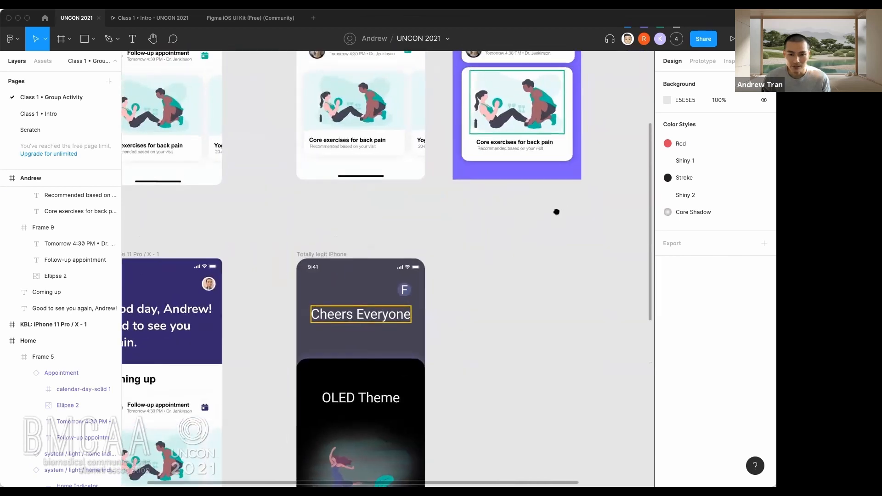
scroll(549, 241, up, 2)
scroll(547, 238, down, 2)
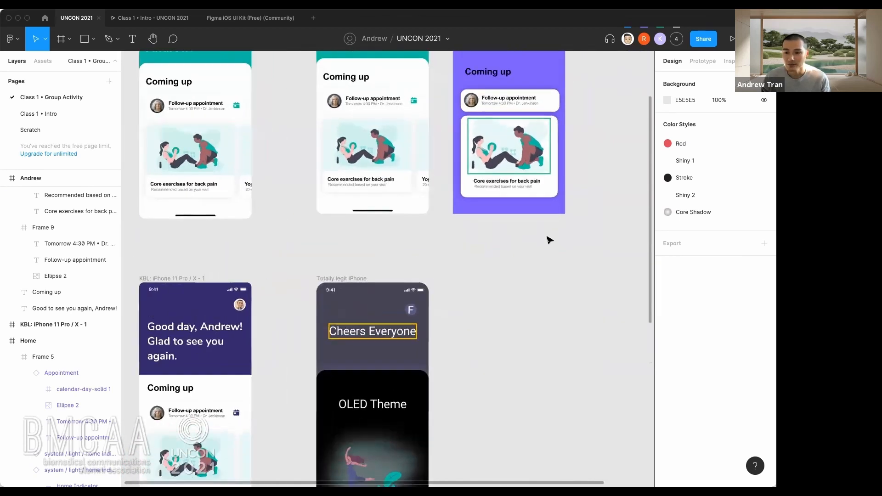
scroll(557, 209, up, 5)
scroll(549, 194, up, 3)
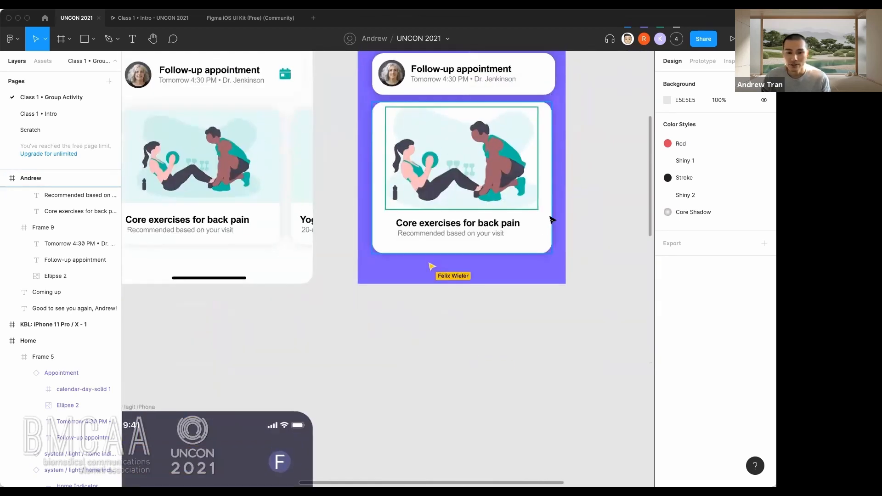
- Copy the violet screen's exercise illustration to the clipboard as a PNG
right_click(471, 162)
mouse_move(510, 182)
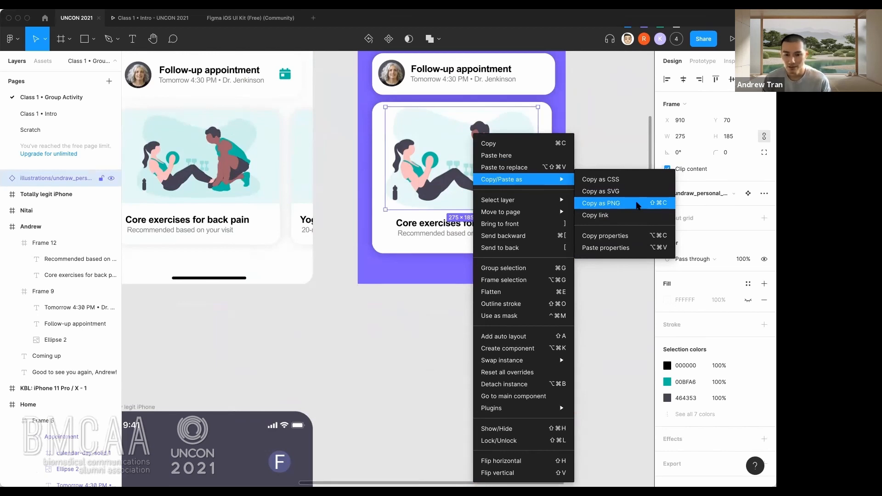
click(637, 205)
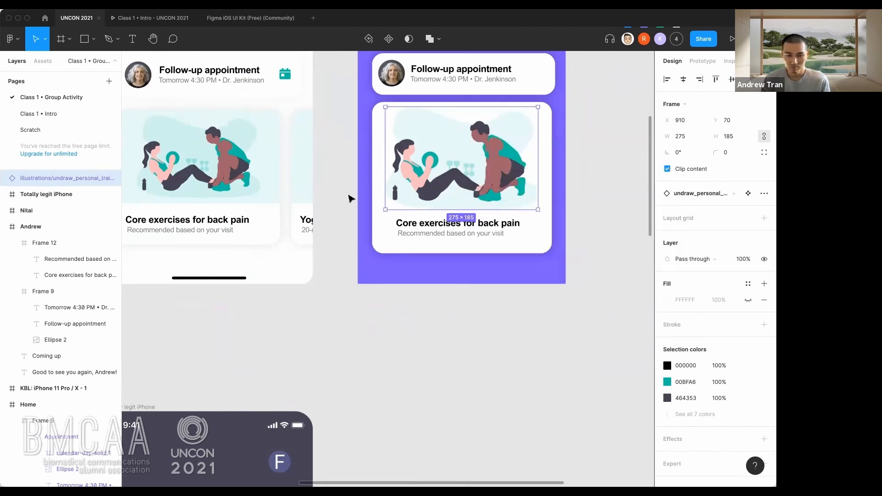
- Copy the entire teal Home screen frame beside the violet screen as a PNG
scroll(349, 197, up, 10)
click(284, 61)
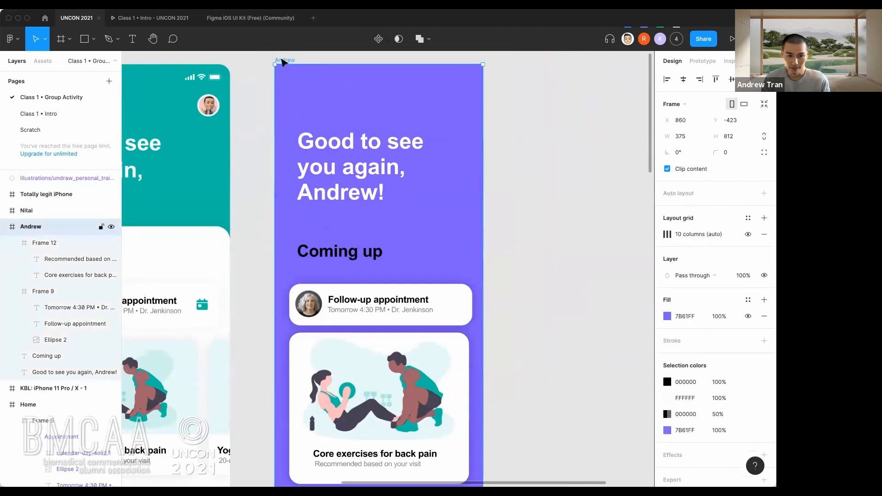
click(53, 211)
click(58, 226)
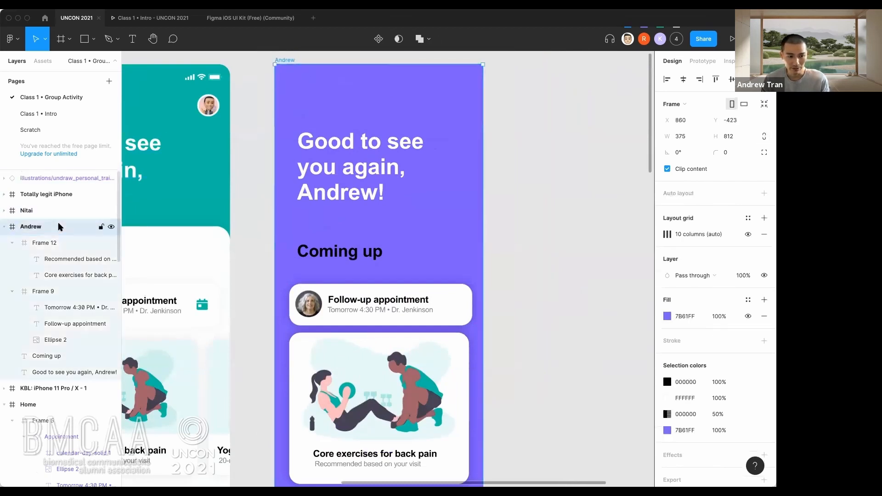
scroll(476, 239, left, 2)
scroll(476, 239, left, 5)
click(272, 86)
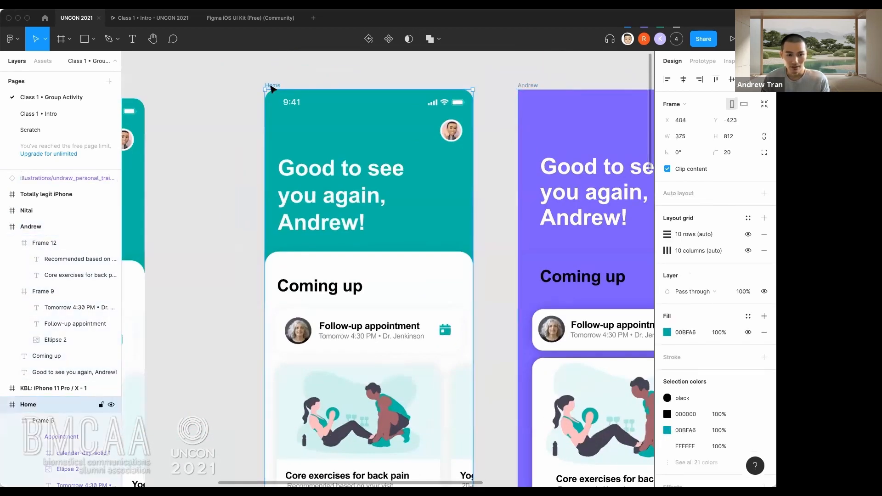
right_click(272, 87)
mouse_move(298, 135)
click(471, 155)
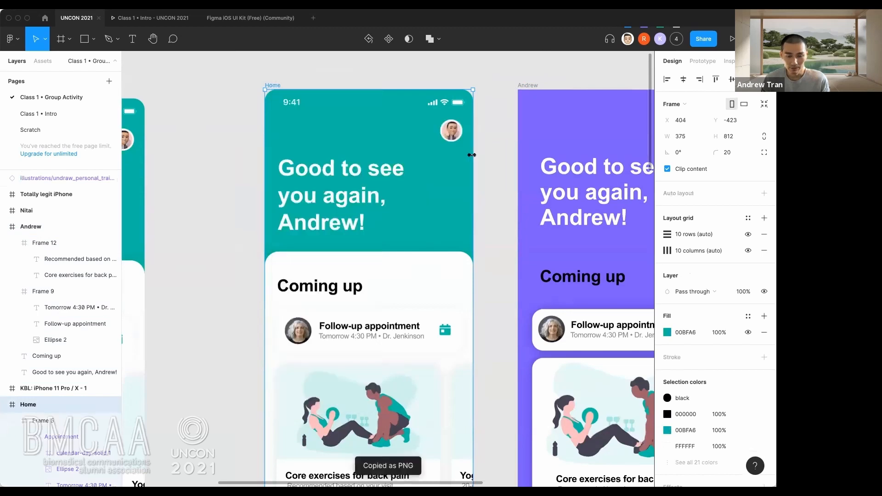
- Paste the Home screen PNG onto the empty canvas beside the violet screen and align its top edge with the frames, at X 1585, Y -423
scroll(465, 171, right, 6)
click(518, 143)
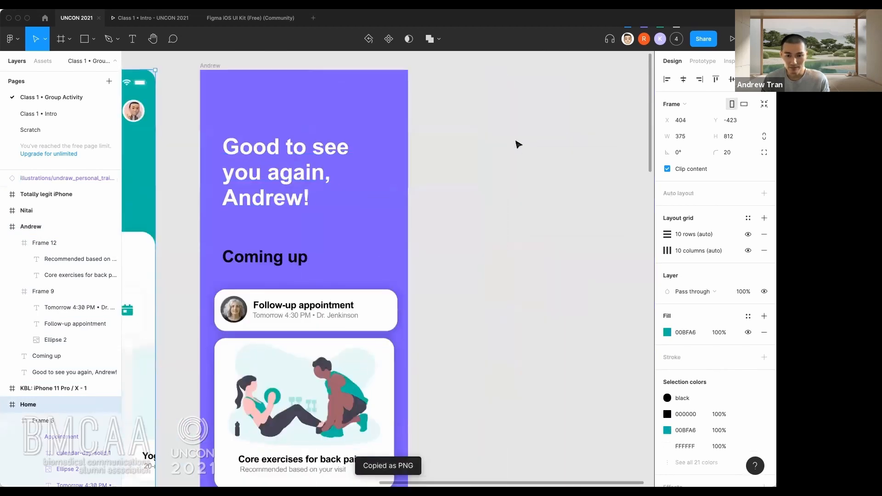
scroll(459, 156, right, 5)
key(super+v)
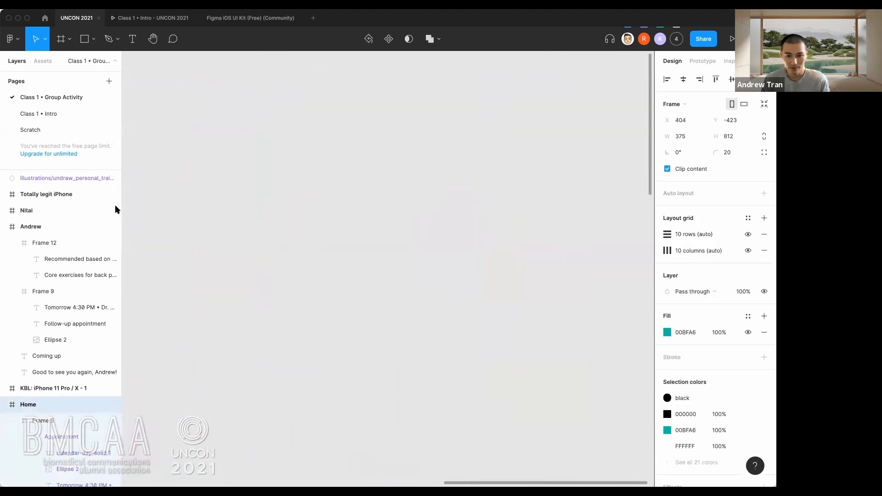
right_click(275, 161)
click(305, 167)
scroll(390, 229, left, 3)
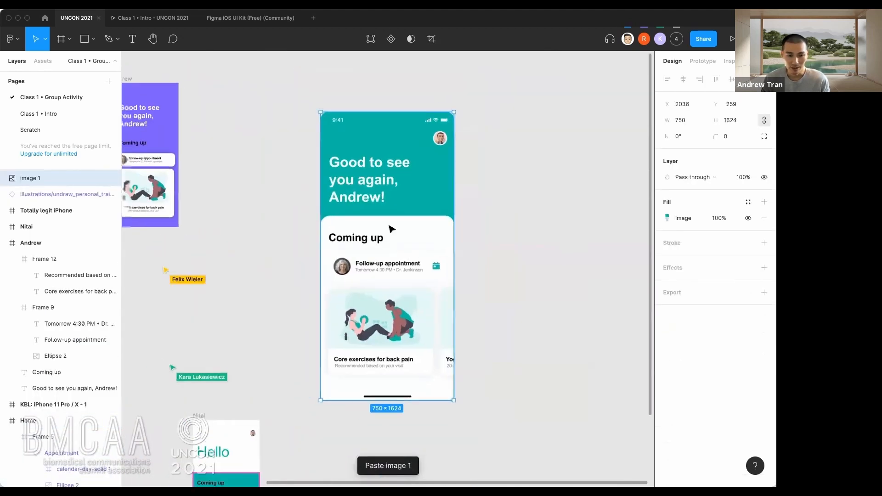
drag(484, 209, 402, 173)
scroll(331, 170, up, 1)
scroll(331, 171, left, 3)
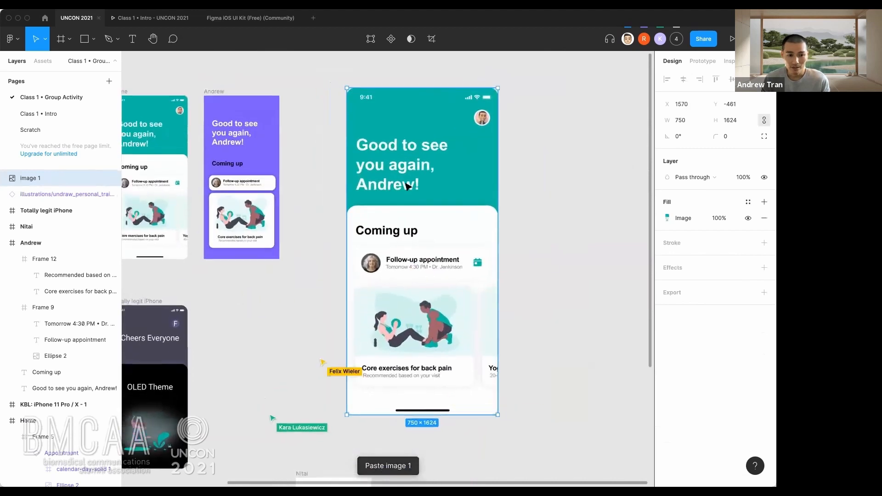
scroll(505, 151, up, 1)
mouse_move(506, 150)
mouse_down()
mouse_move(437, 177)
mouse_move(511, 159)
mouse_up()
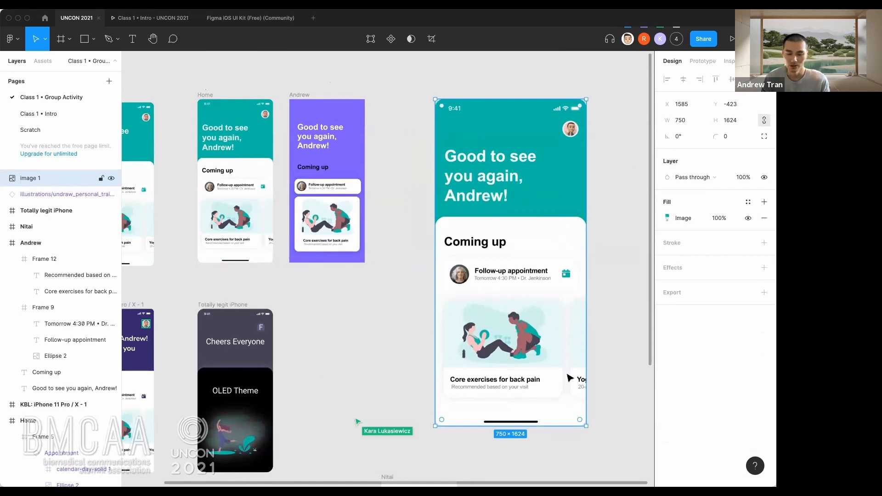
- Scale the pasted Home screen image down to 570 × 1234 and delete it after moving it around the empty canvas
drag(584, 425, 574, 321)
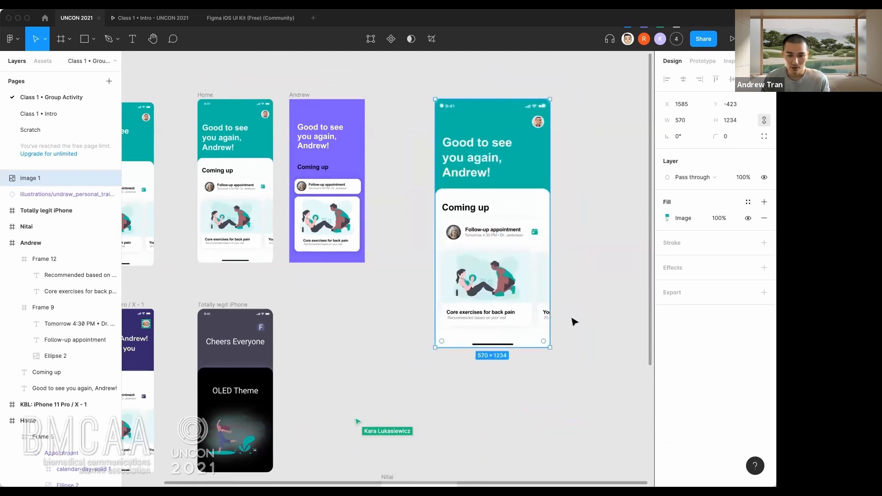
drag(522, 213, 499, 247)
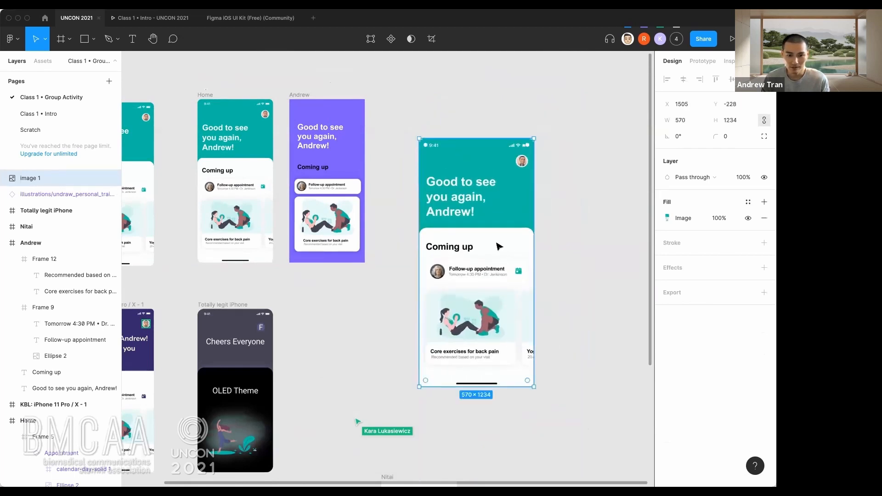
drag(500, 281, 512, 248)
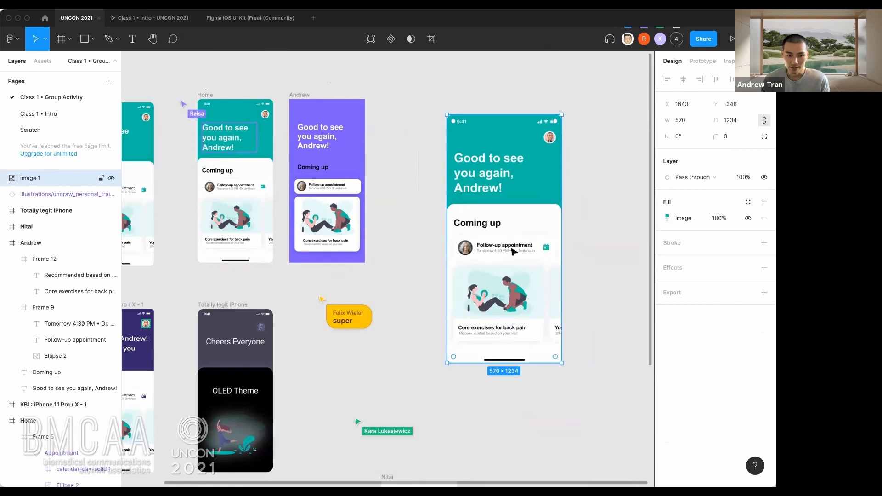
key(Delete)
scroll(551, 257, left, 3)
scroll(624, 272, left, 3)
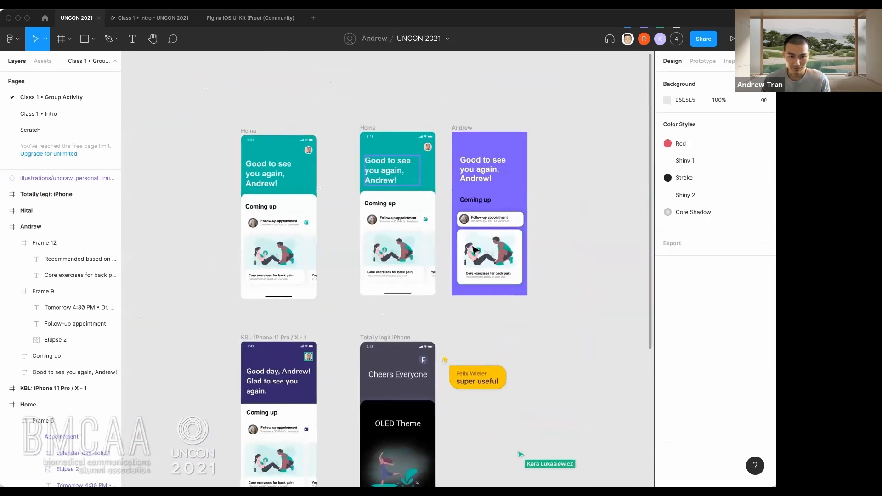
scroll(357, 112, up, 2)
click(354, 112)
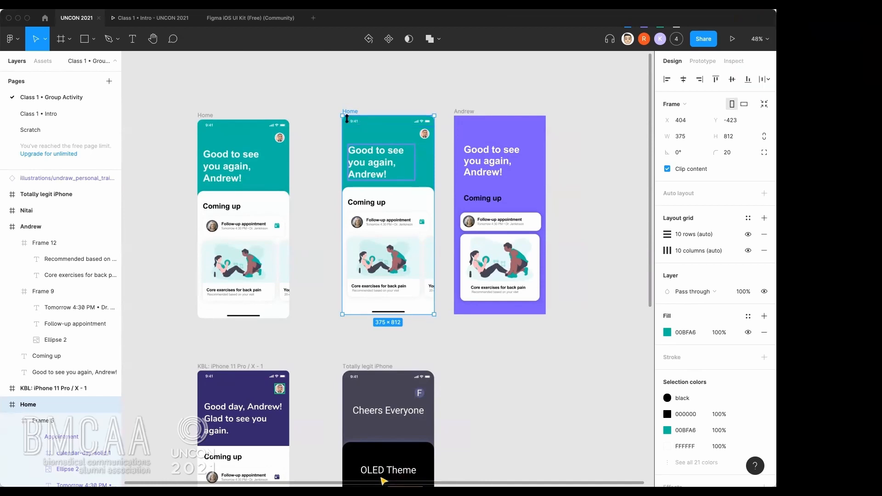
scroll(460, 253, down, 3)
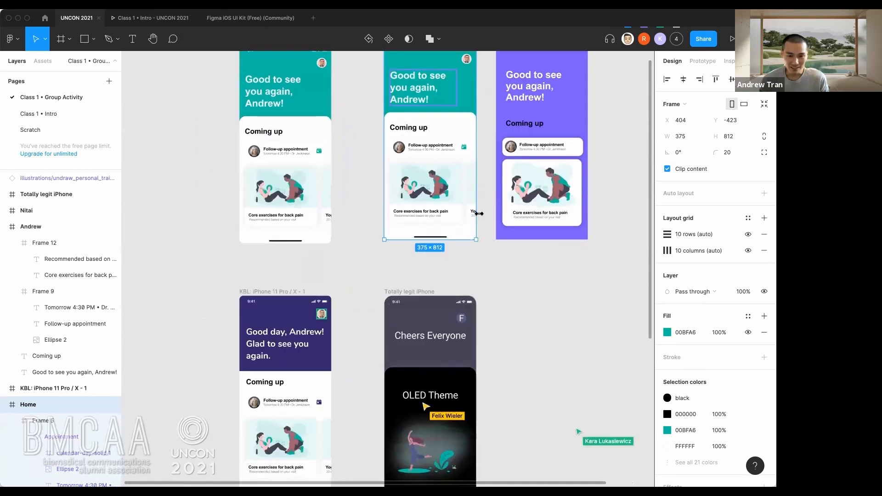
- Group the title and time lines of the violet screen's appointment card, undo a trial move of the group, and expand it to show its contents
scroll(538, 138, up, 5)
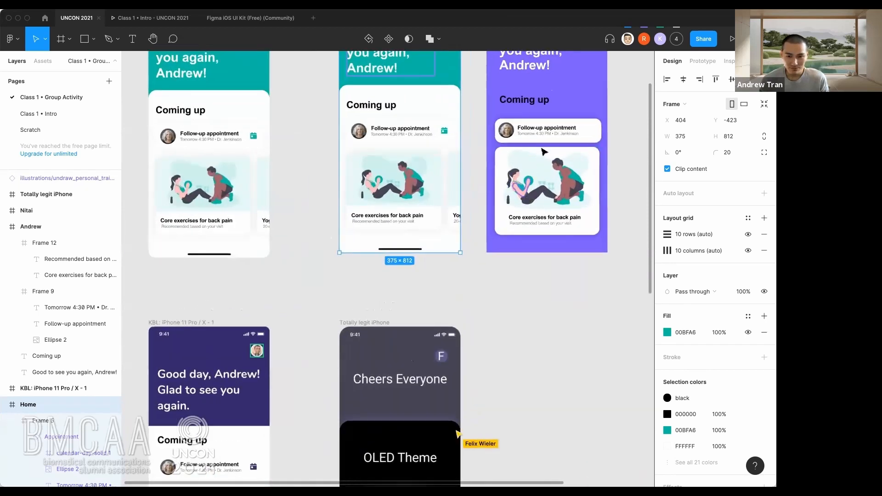
scroll(453, 228, up, 3)
scroll(453, 229, up, 5)
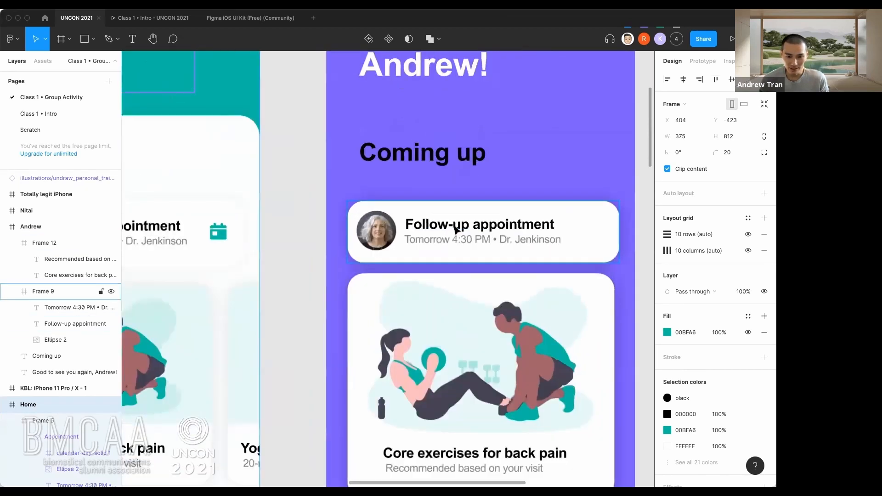
click(457, 228)
double_click(457, 228)
shift+click(458, 241)
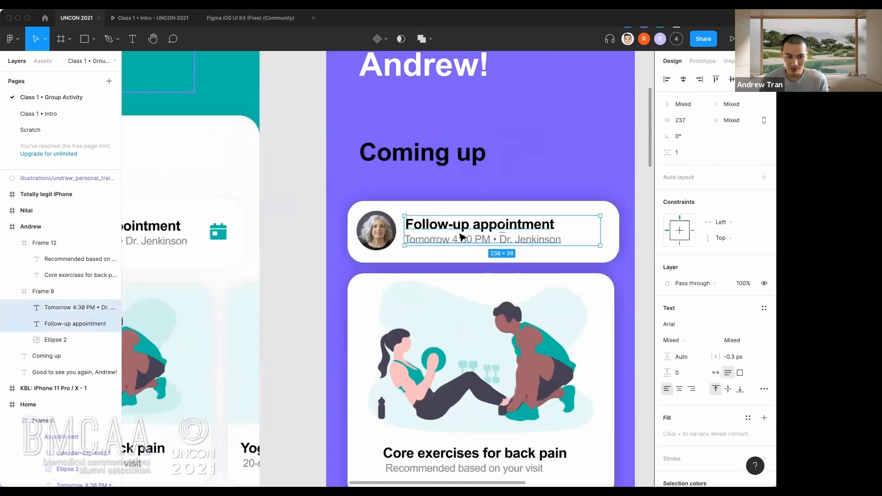
scroll(457, 242, up, 2)
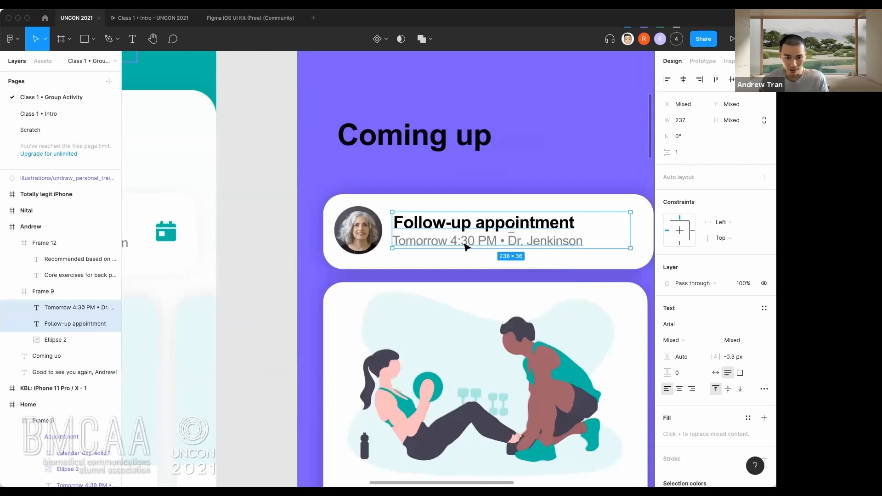
key(super+g)
drag(459, 245, 485, 246)
key(super+z)
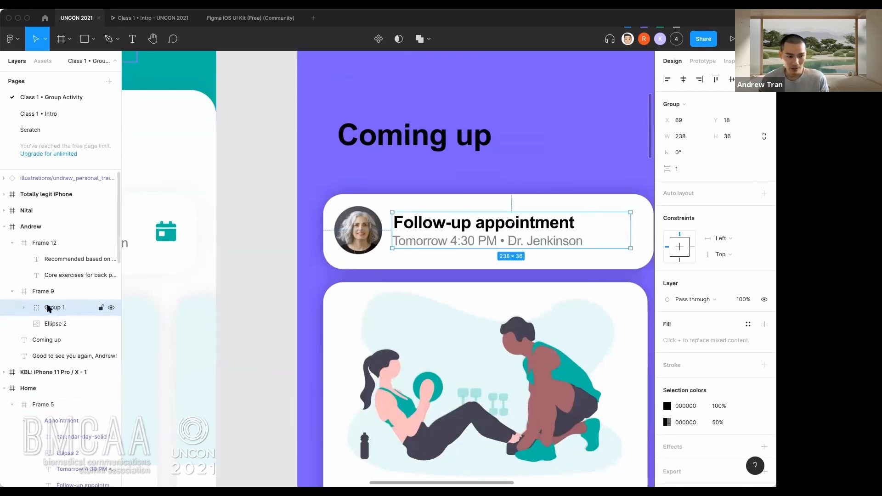
click(24, 307)
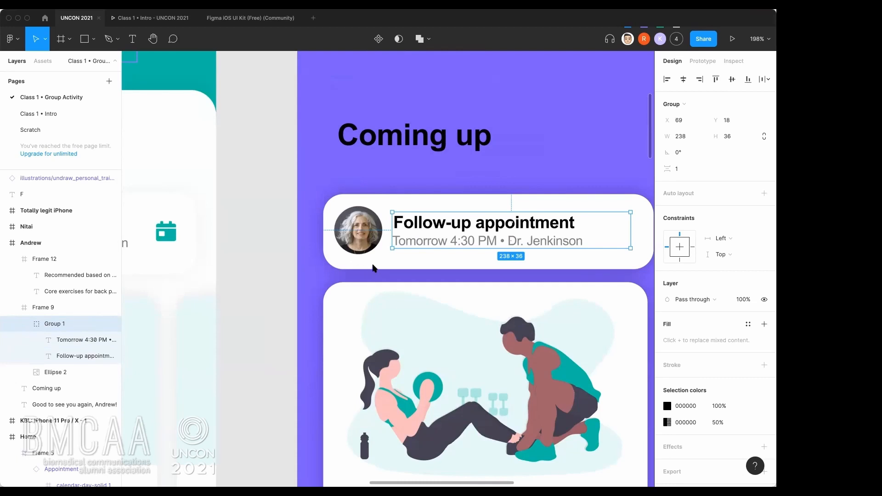
- Turn the violet screen's white exercise card frame into a component
scroll(316, 315, down, 5)
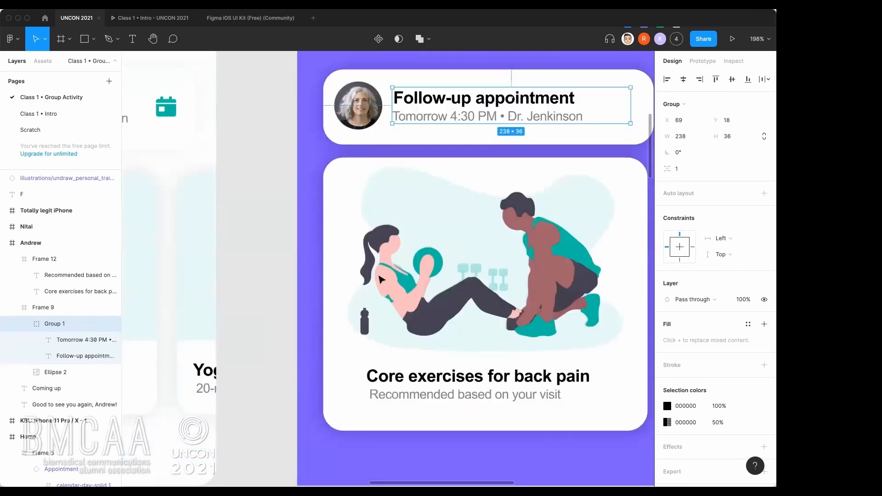
click(381, 280)
click(313, 267)
click(323, 261)
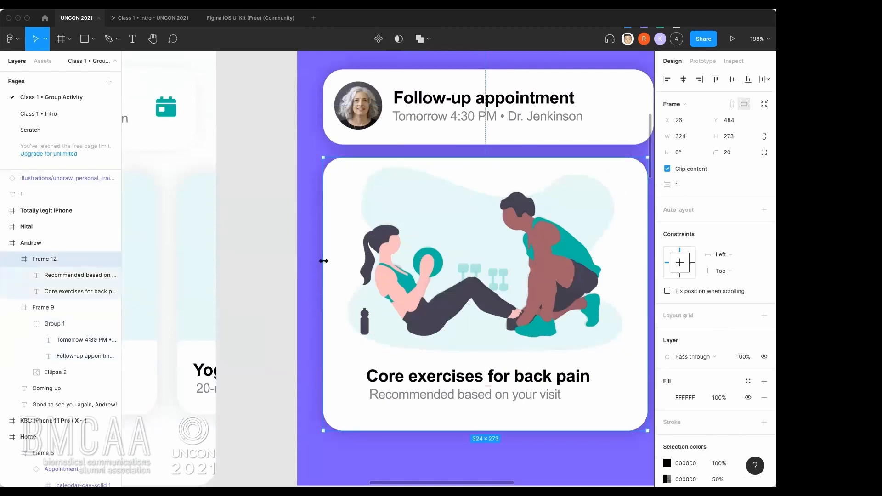
scroll(324, 261, down, 4)
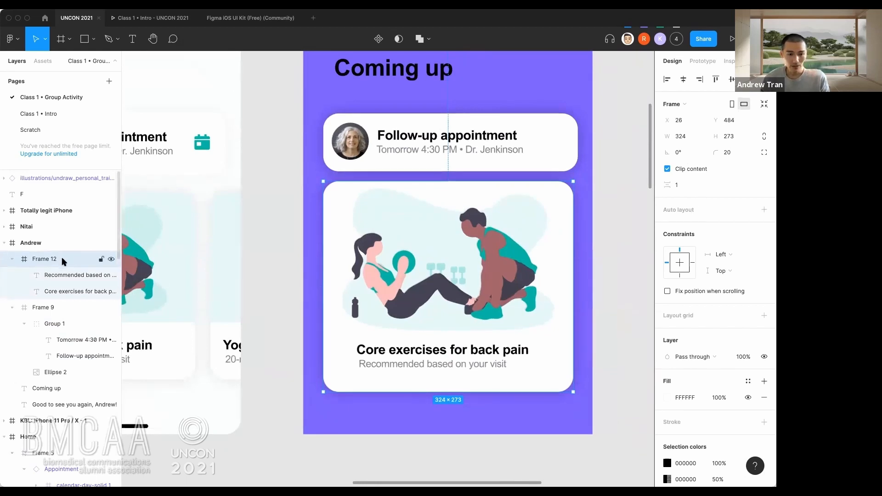
scroll(348, 296, down, 3)
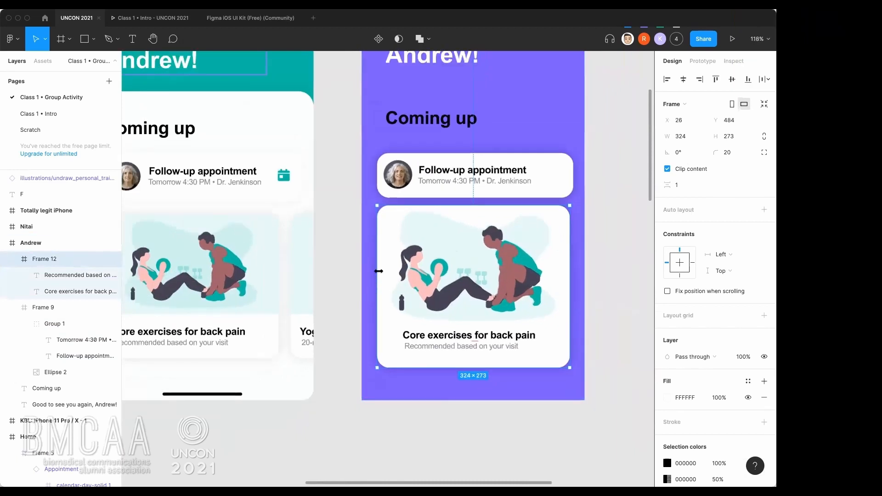
right_click(384, 272)
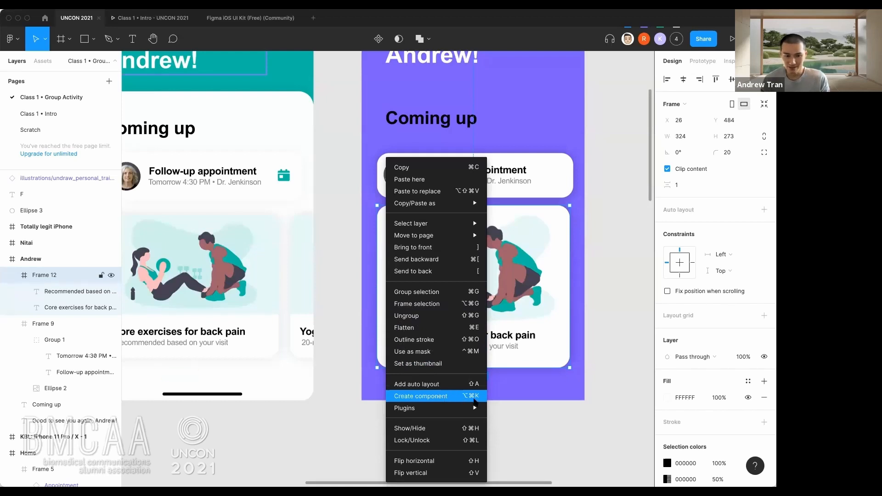
click(450, 398)
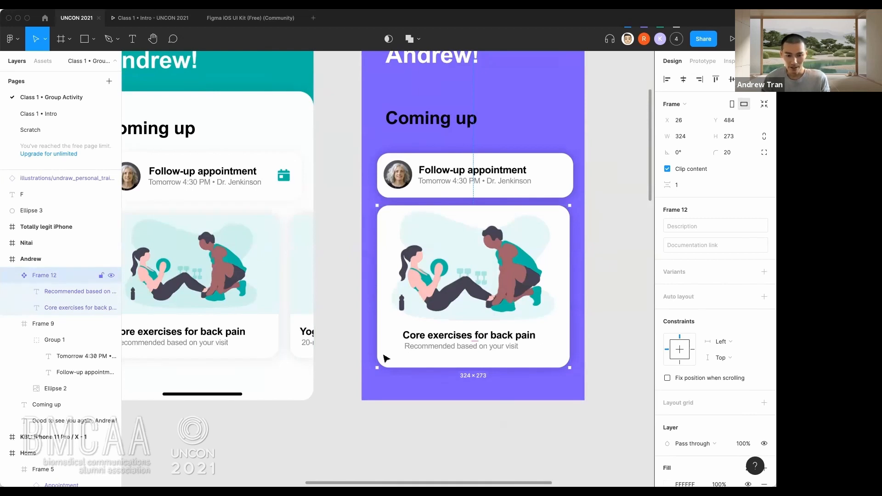
- Narrow the exercise card component to 299 wide and shift the illustration over to fit inside it
scroll(414, 334, right, 4)
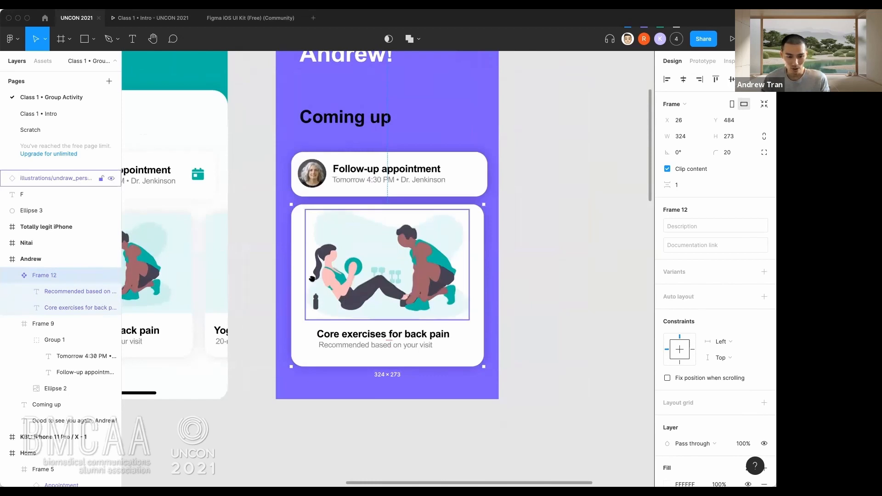
scroll(308, 279, right, 2)
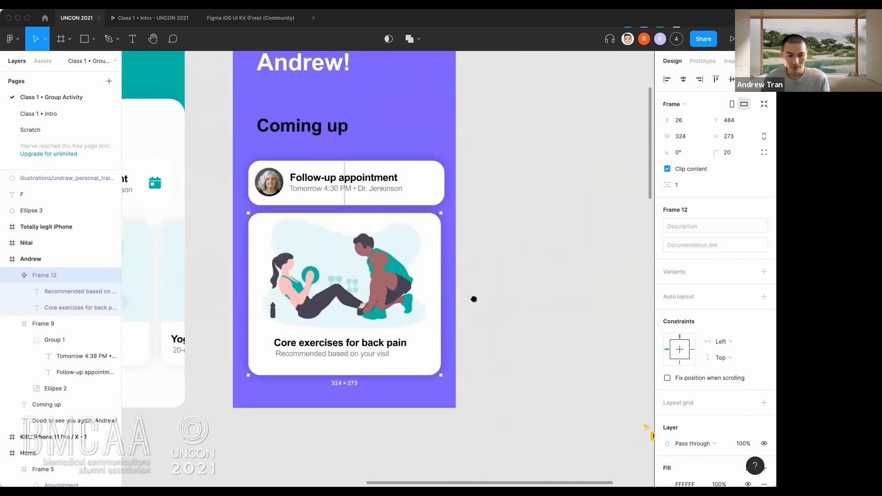
scroll(473, 299, right, 2)
drag(402, 281, 342, 282)
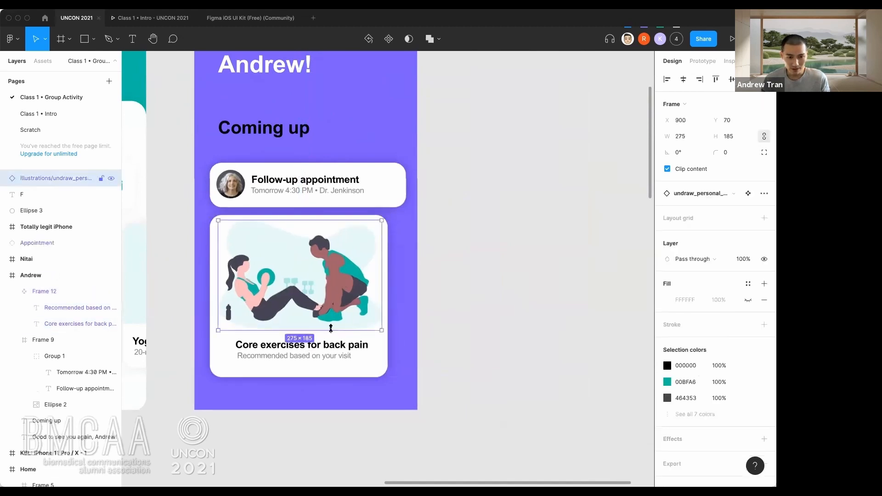
- Duplicate the exercise card component as an instance beside the original, at X 336, Y 484, running past the violet frame's edge
click(251, 367)
scroll(208, 352, up, 2)
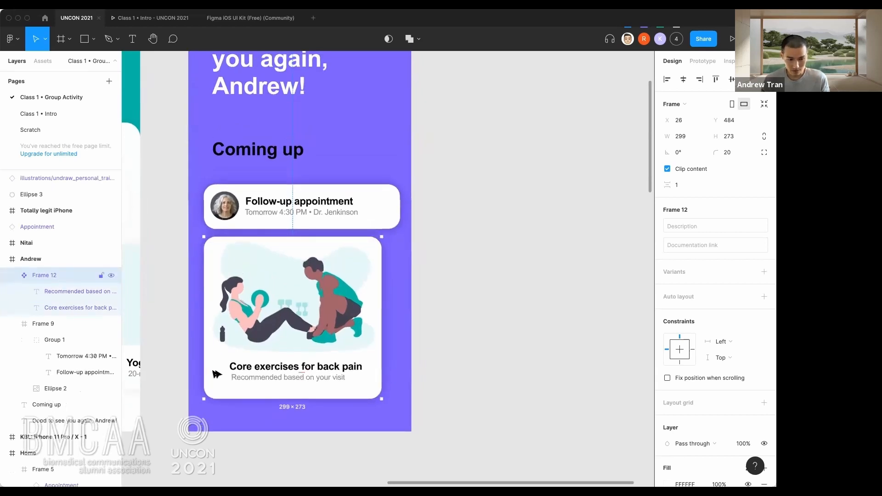
drag(212, 374, 402, 364)
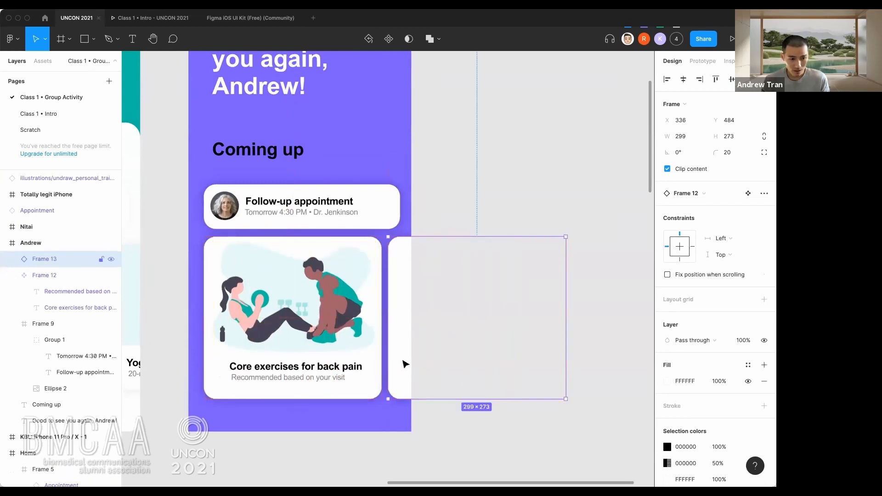
scroll(403, 350, right, 1)
scroll(403, 350, up, 1)
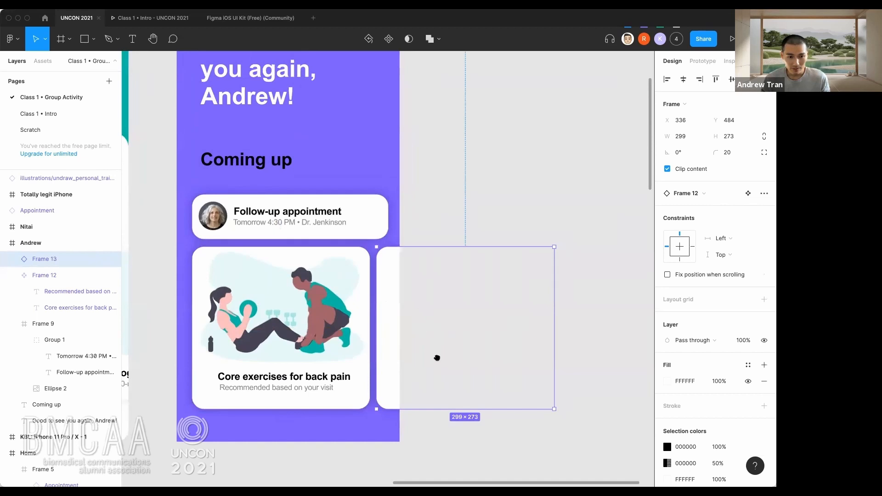
- Turn off content clipping for the violet screen frame after toggling it to compare both states
scroll(436, 358, left, 1)
scroll(437, 358, up, 5)
click(228, 123)
scroll(271, 249, down, 5)
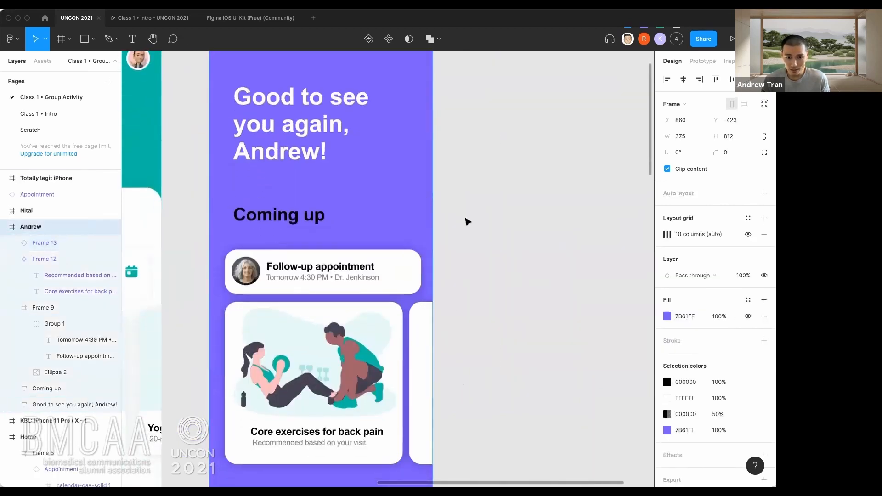
click(668, 169)
click(667, 169)
click(668, 169)
click(667, 169)
click(667, 169)
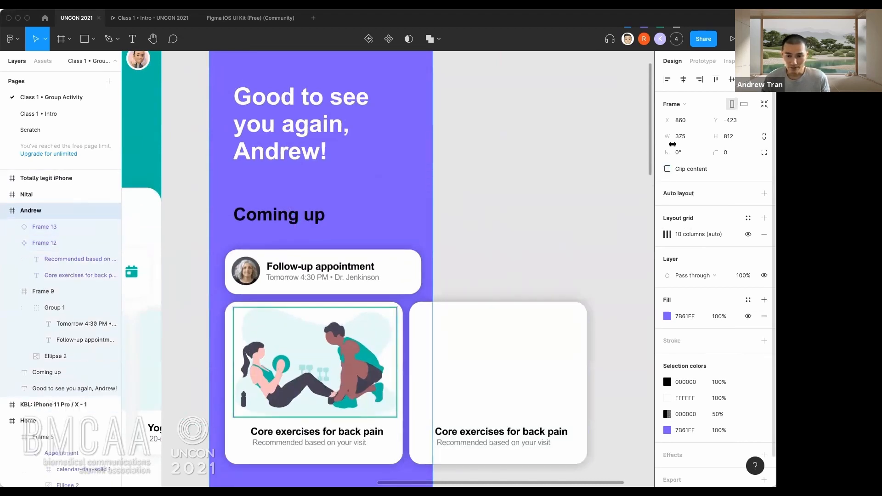
scroll(482, 336, left, 3)
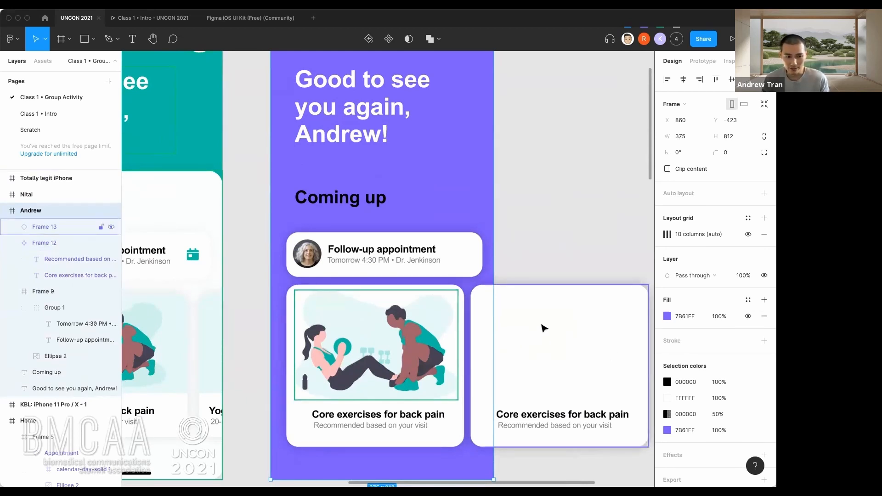
scroll(543, 327, down, 2)
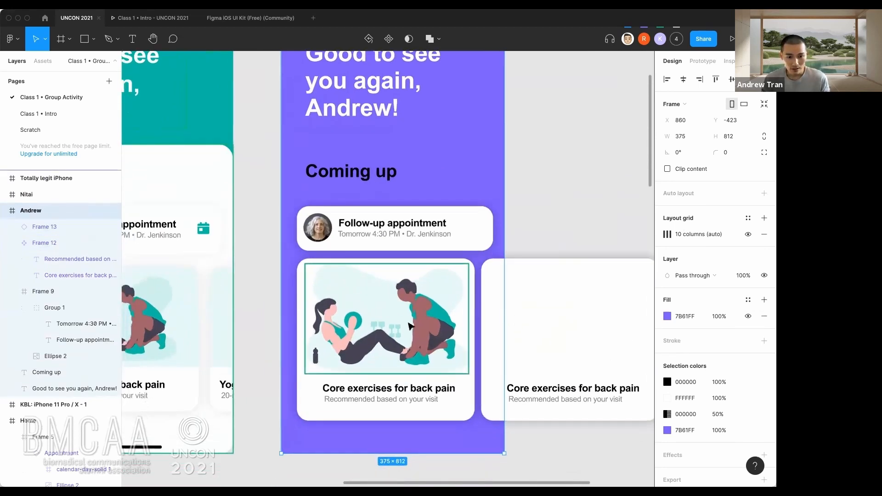
- Nest the exercise illustration inside the Frame 12 card component in the layer order
click(410, 326)
scroll(533, 321, down, 2)
click(483, 339)
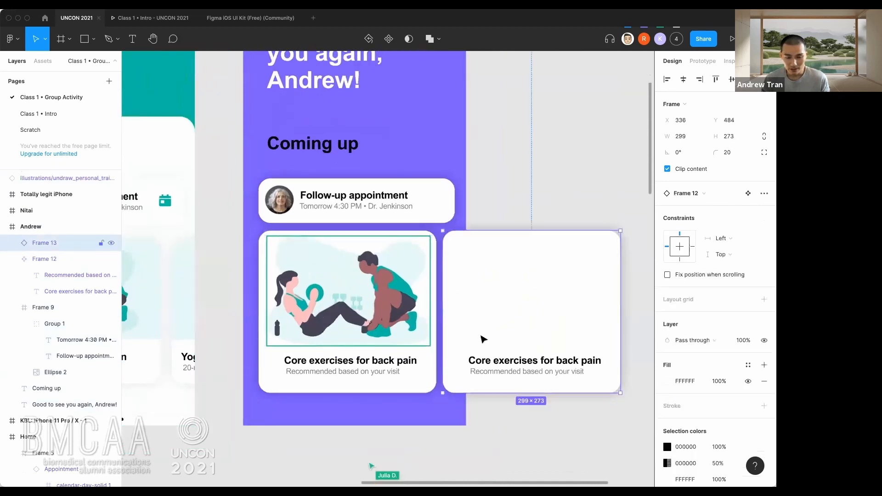
click(326, 303)
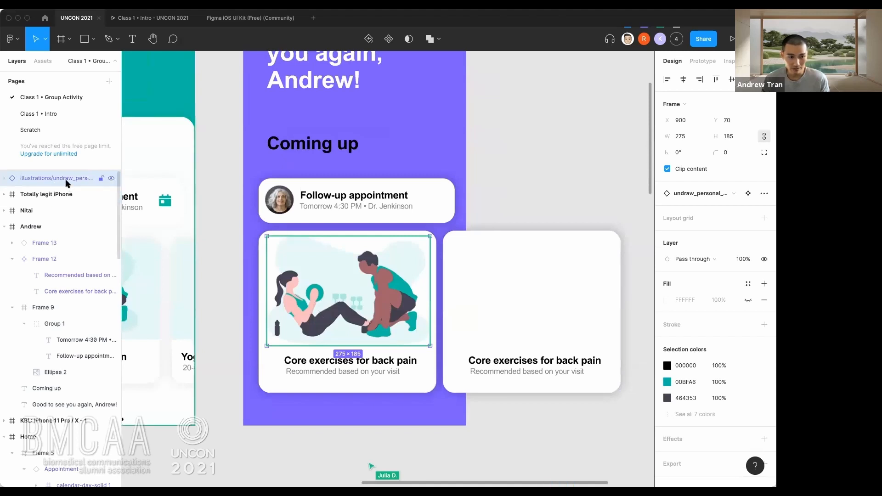
drag(68, 183, 57, 270)
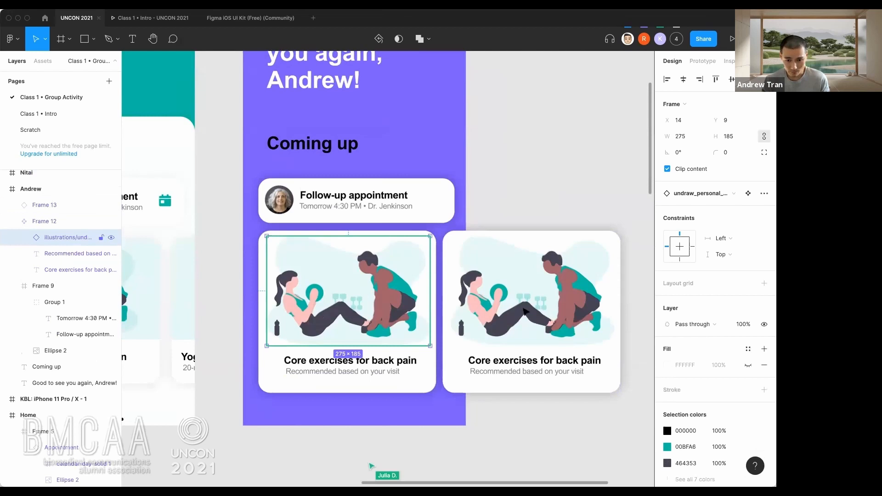
click(481, 303)
key(ctrl+v)
click(707, 197)
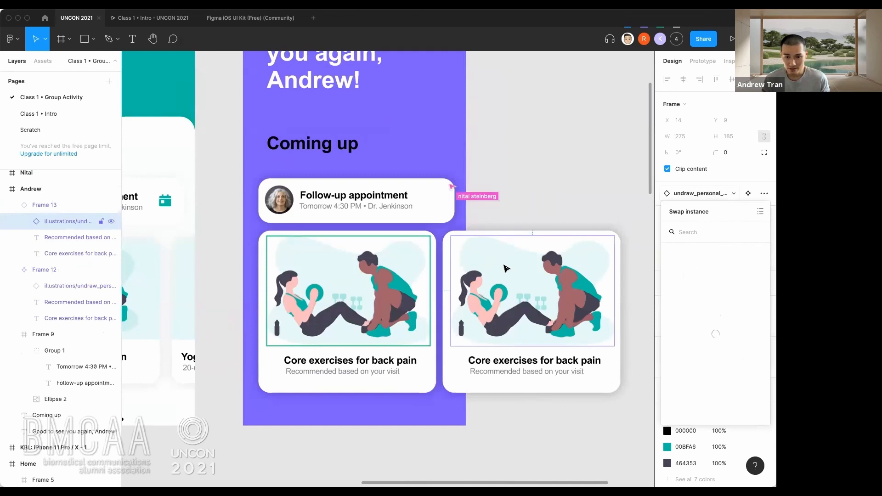
right_click(526, 273)
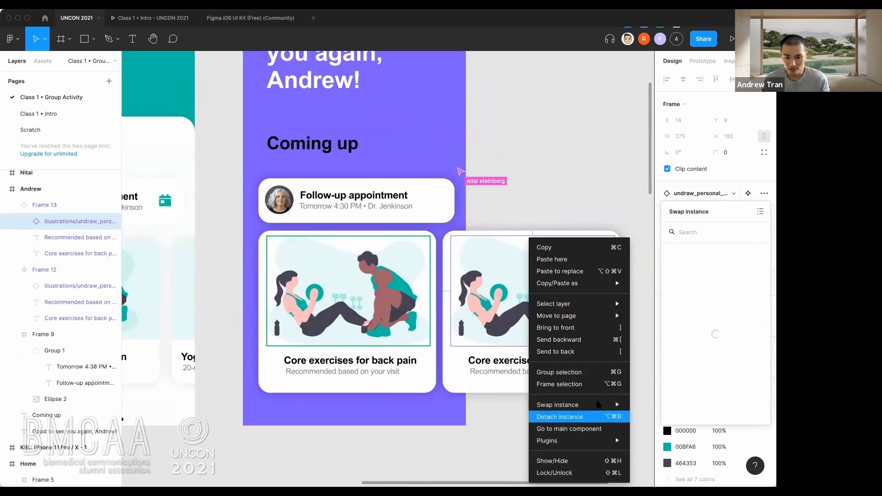
click(514, 226)
click(514, 226)
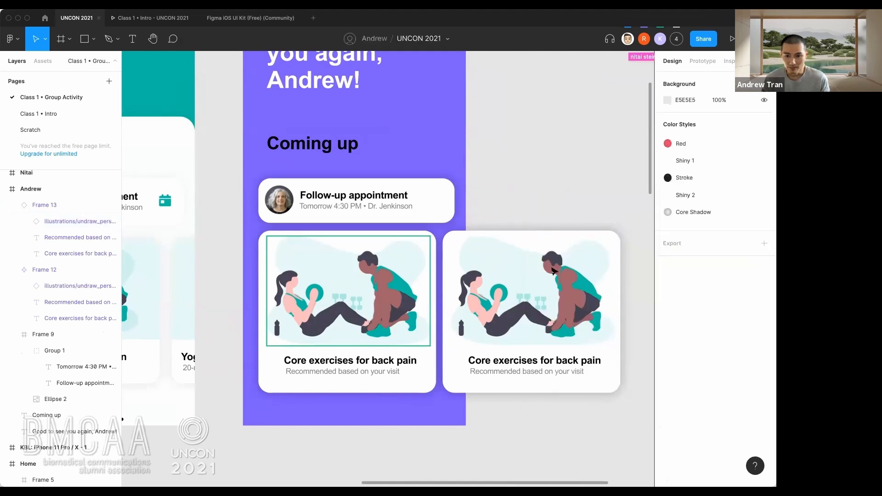
- Swap the second exercise card's illustration instance for undraw_stability_ball_b-4-ia
click(550, 278)
click(550, 279)
right_click(550, 278)
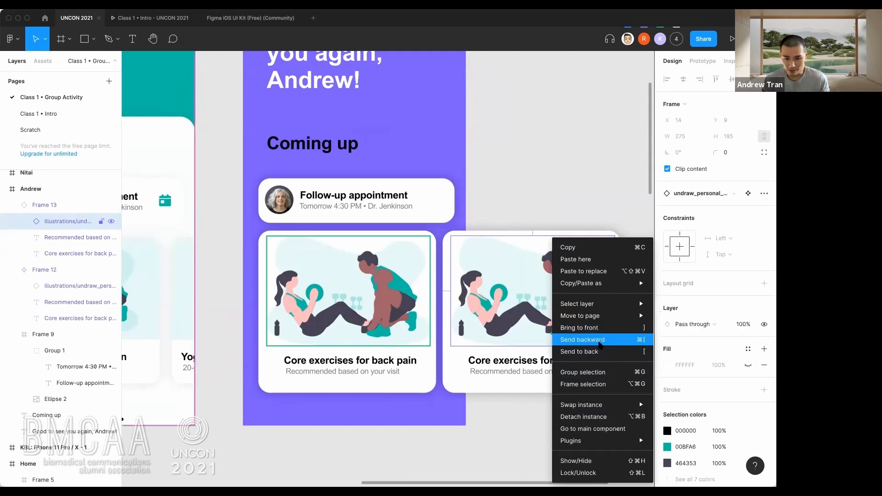
mouse_move(607, 406)
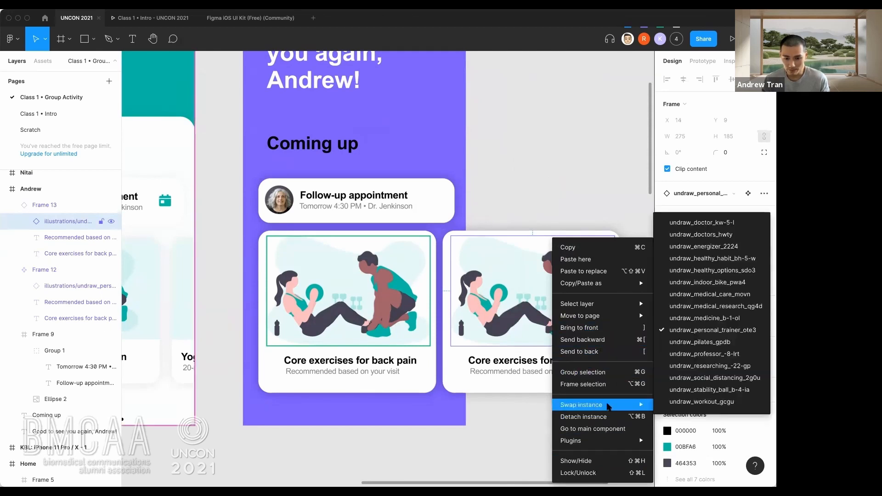
click(675, 390)
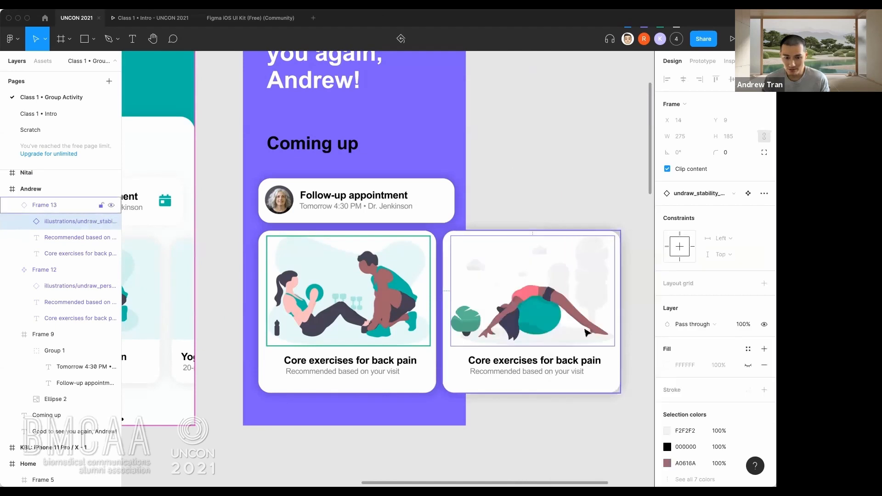
- Change the second exercise card's title to "Stability ball" and select the first exercise card's title text
double_click(537, 361)
double_click(537, 361)
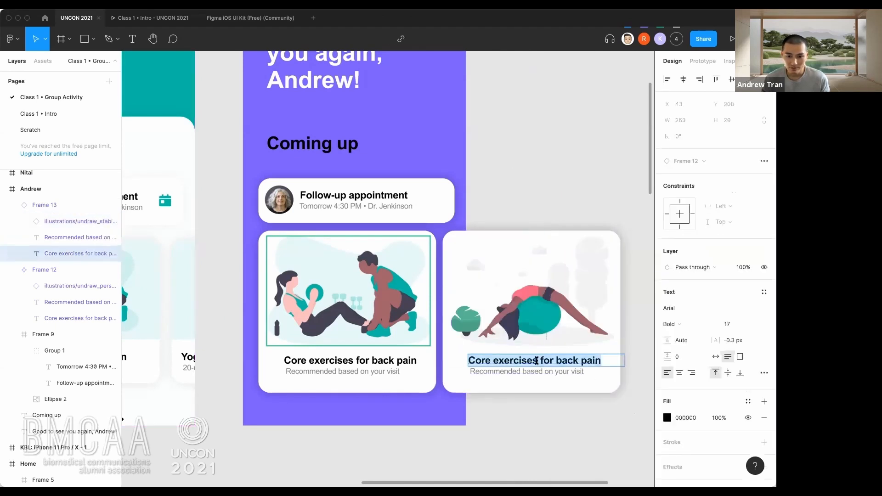
text(STa)
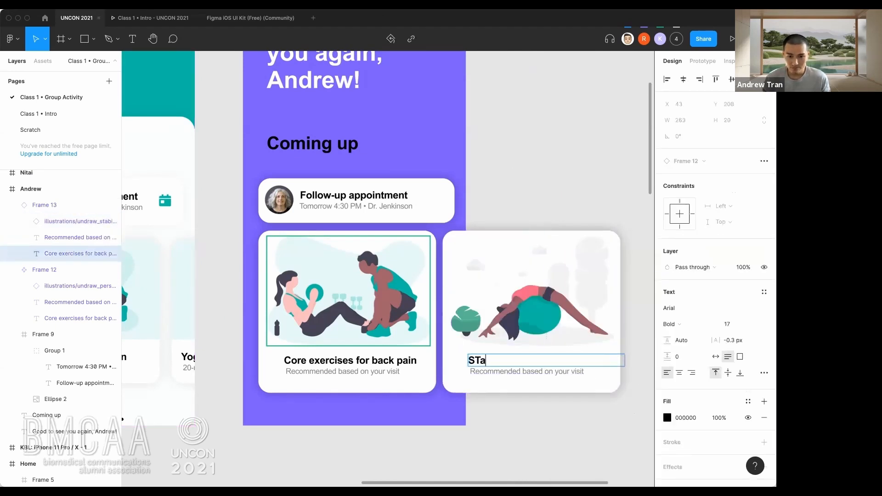
text(bility ball)
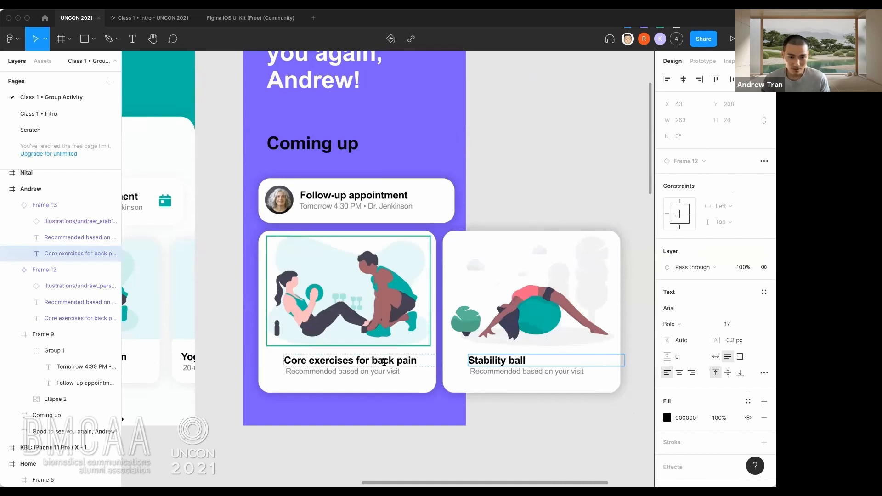
click(384, 363)
scroll(540, 355, left, 5)
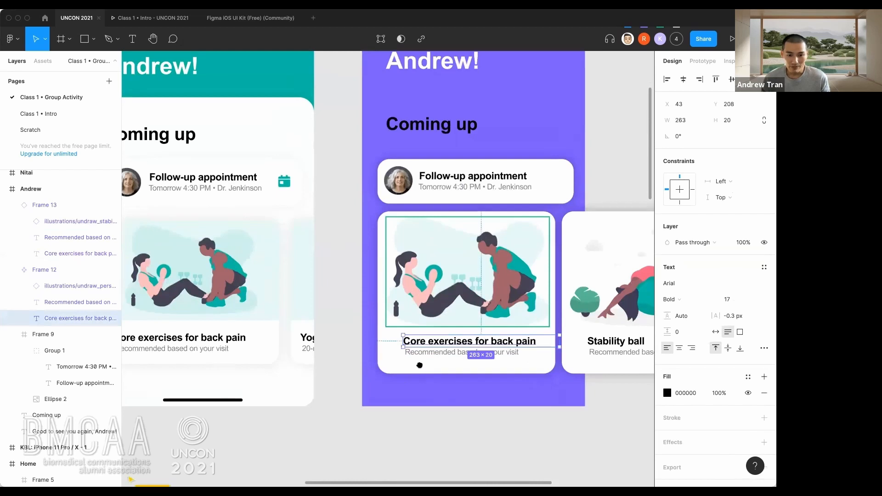
- Compare the violet frame's exercise cards and text alignment with those of the teal Home screen beside it
scroll(396, 356, left, 2)
click(404, 358)
scroll(401, 358, left, 2)
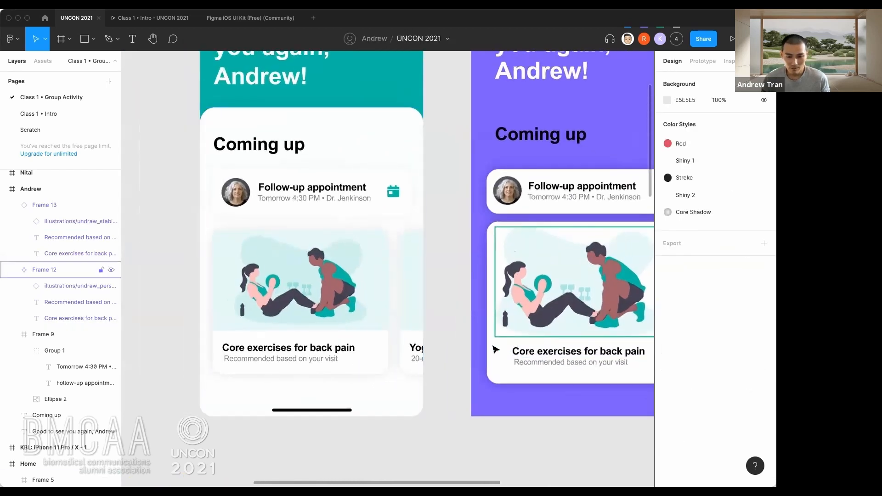
scroll(436, 356, right, 3)
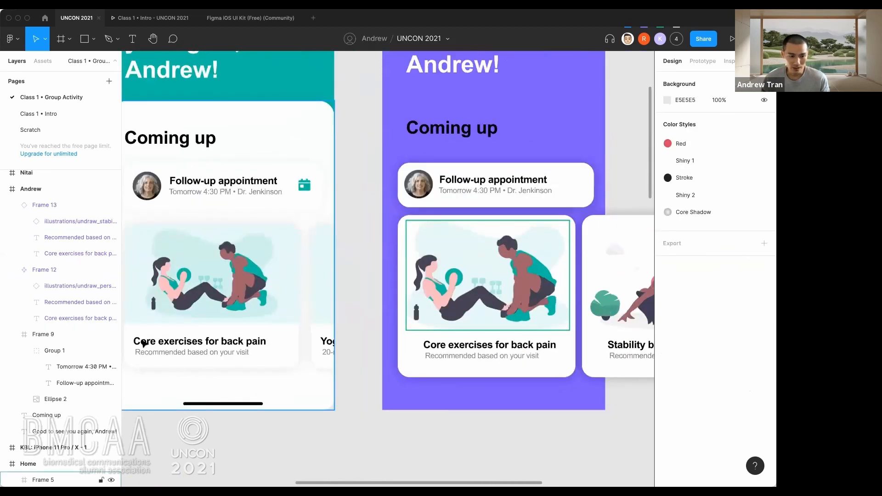
scroll(141, 321, left, 3)
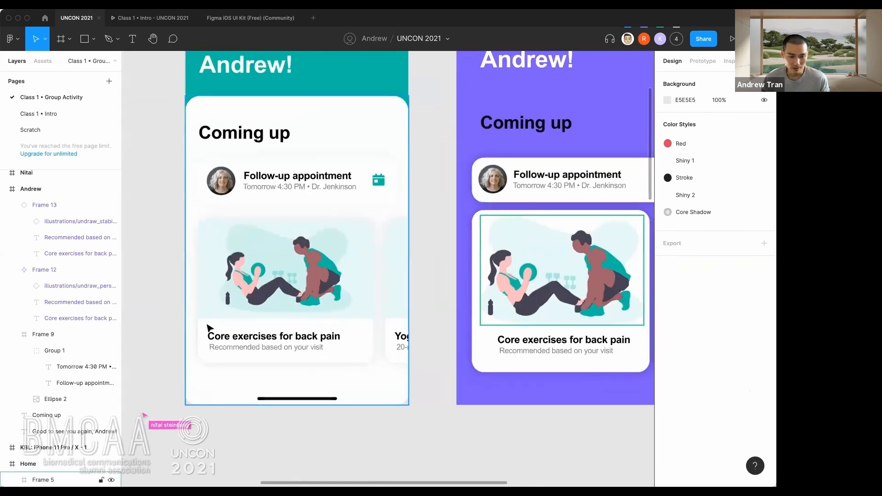
scroll(216, 329, right, 2)
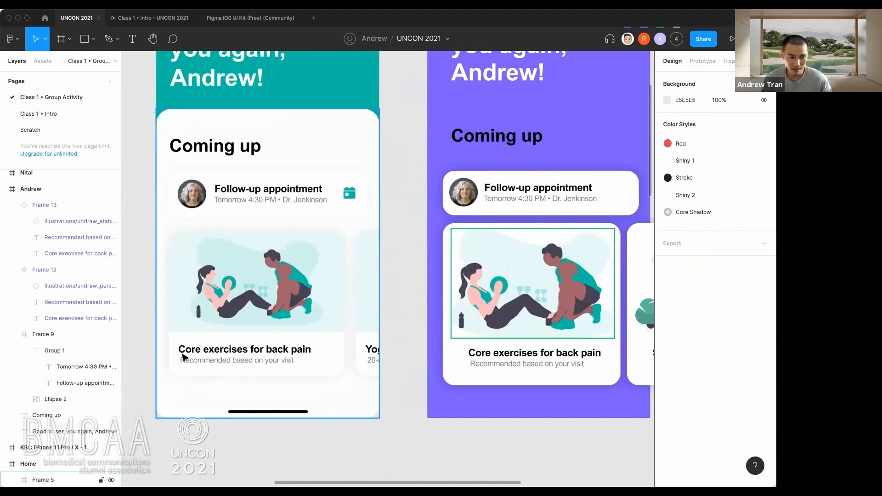
scroll(198, 350, right, 2)
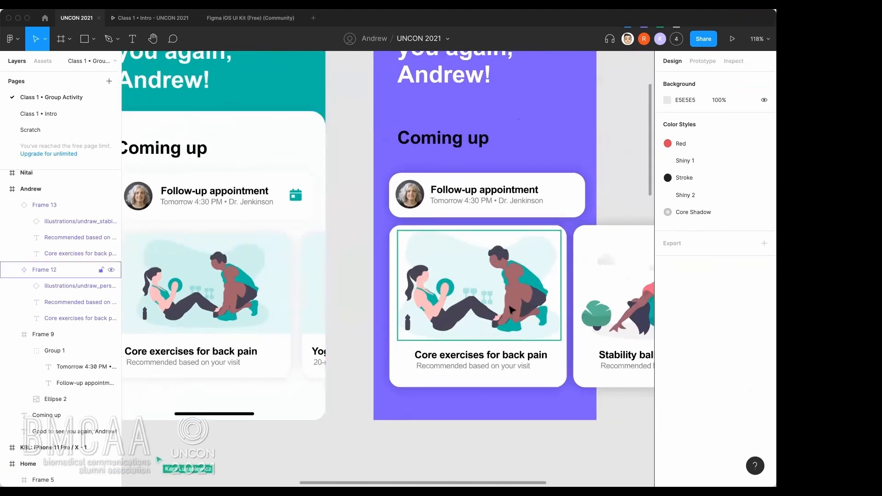
scroll(511, 310, right, 3)
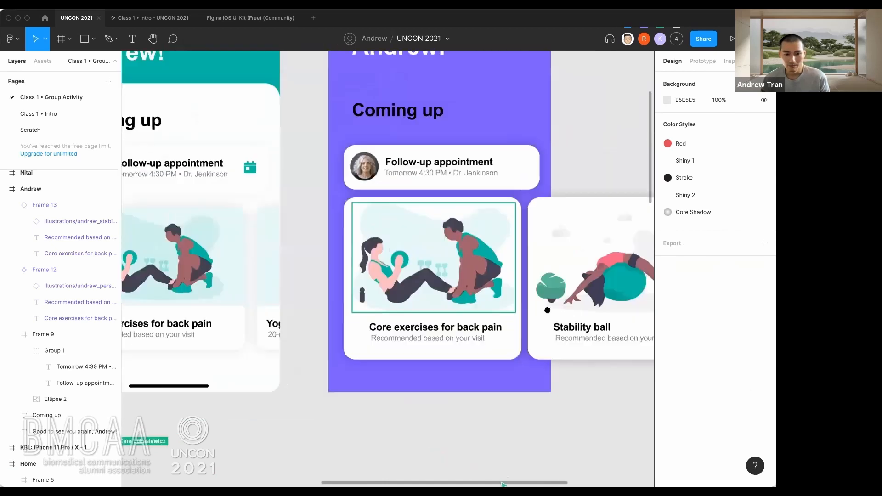
scroll(547, 310, left, 5)
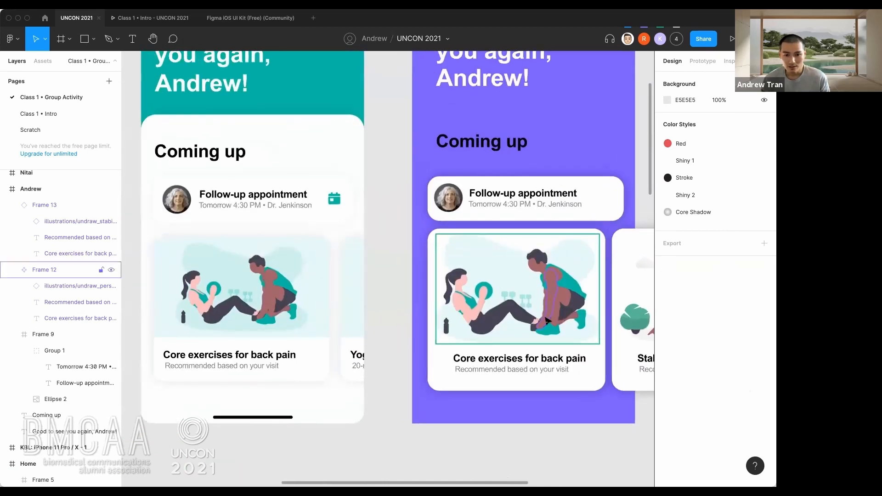
scroll(546, 326, down, 2)
scroll(477, 316, right, 3)
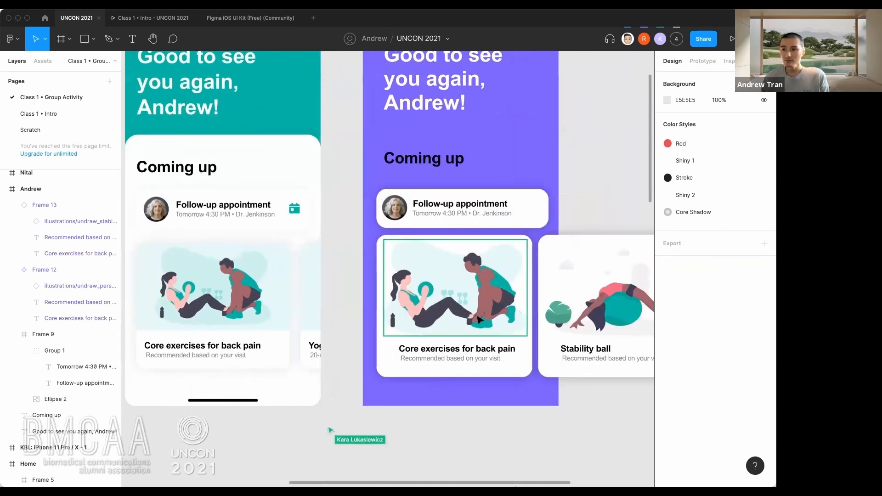
- Look over the other practice screens on the page, including the dark "Totally legit iPhone" frame, and return to the Home screens
scroll(480, 399, right, 3)
drag(480, 399, 478, 161)
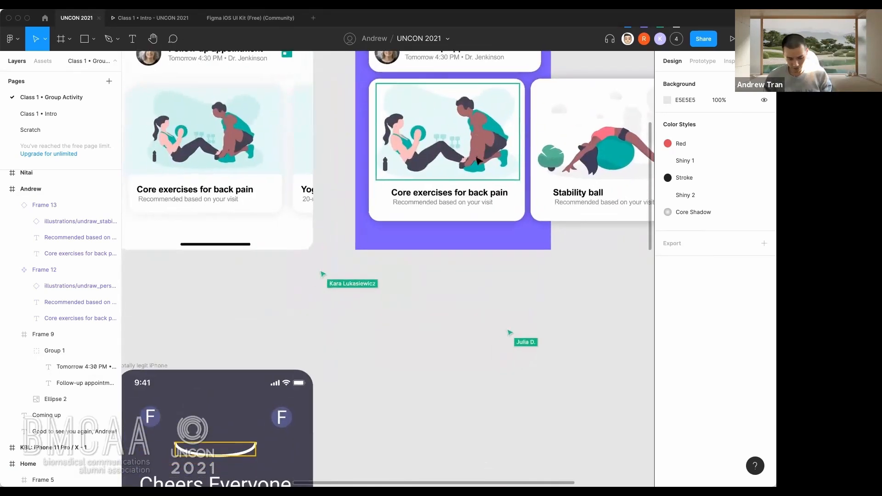
scroll(420, 295, down, 5)
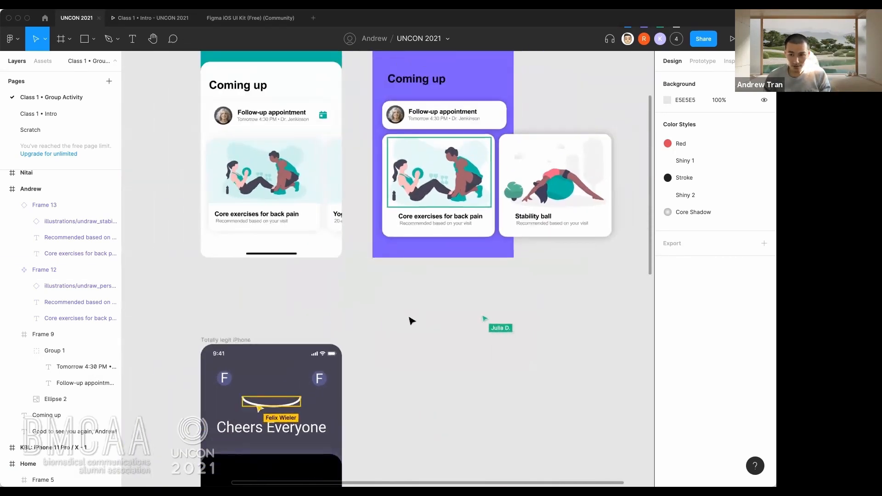
scroll(411, 321, down, 3)
scroll(428, 312, down, 5)
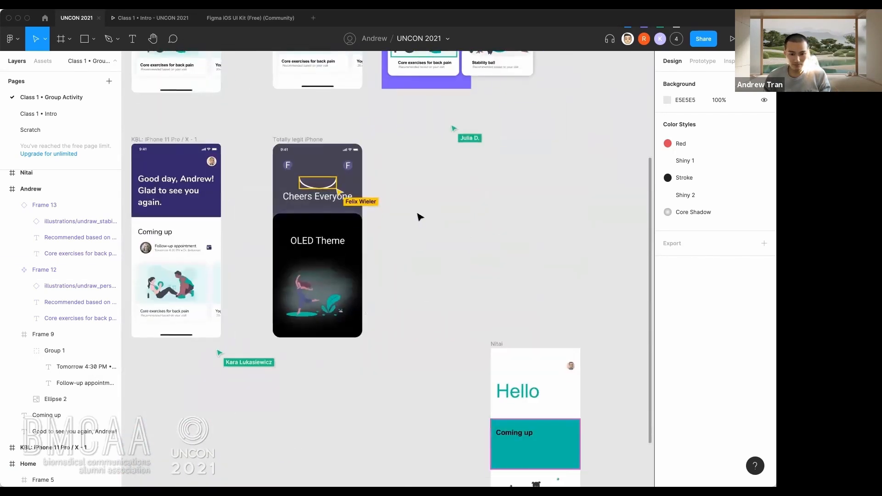
scroll(464, 309, up, 5)
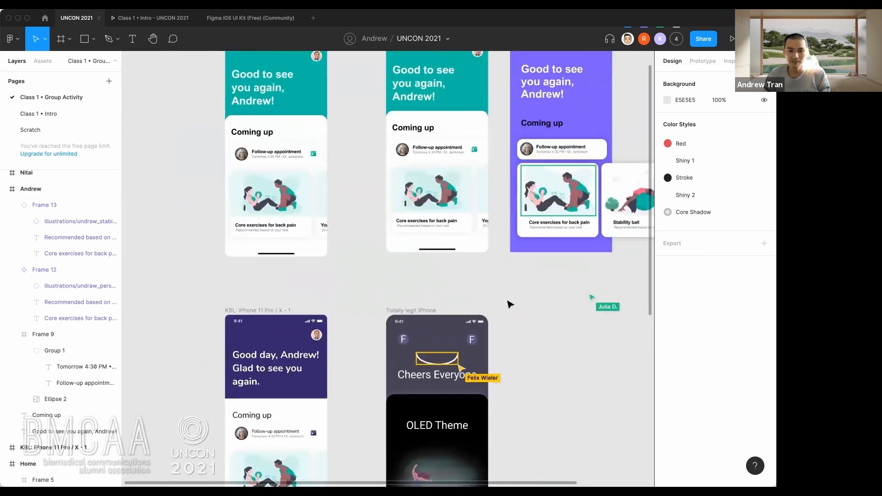
scroll(496, 285, up, 5)
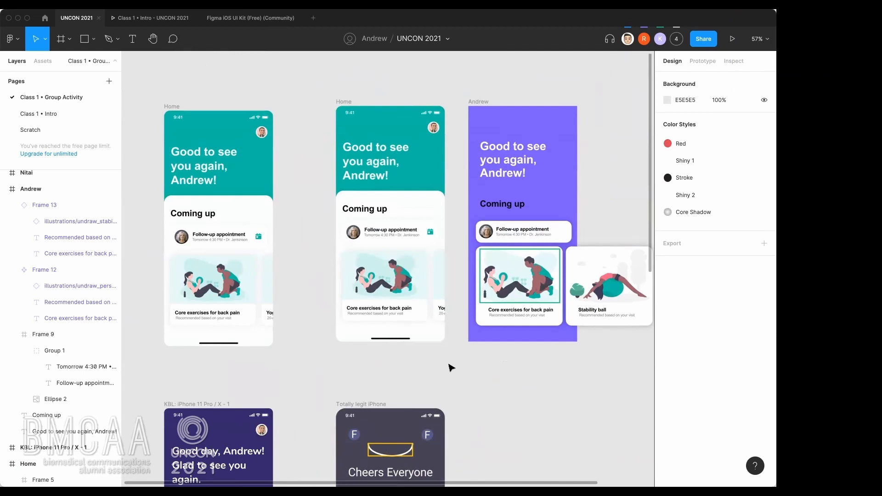
drag(449, 363, 459, 278)
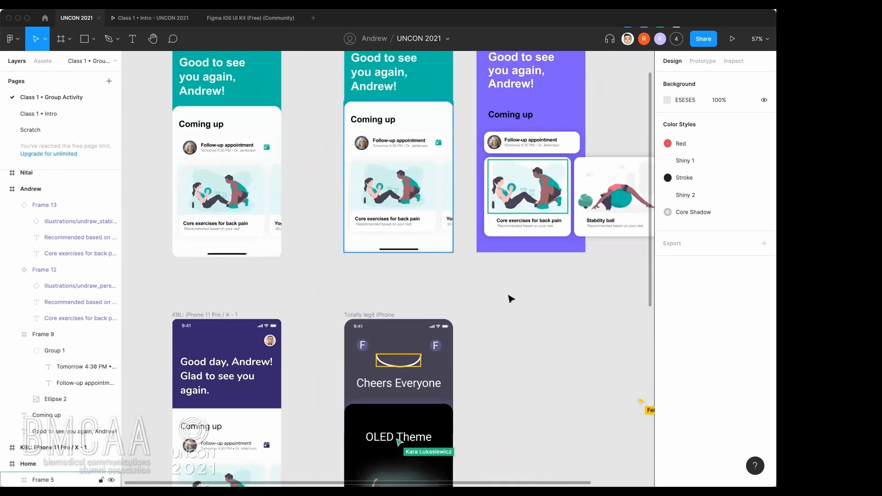
scroll(550, 294, down, 4)
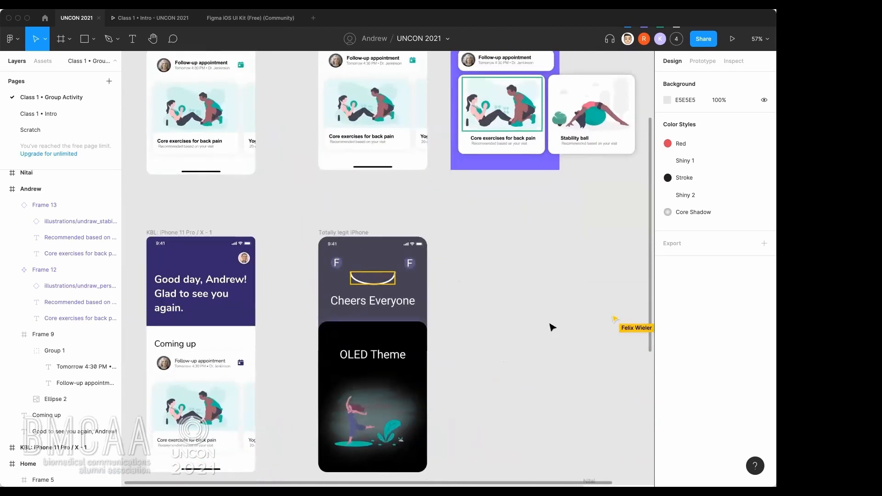
scroll(559, 404, up, 5)
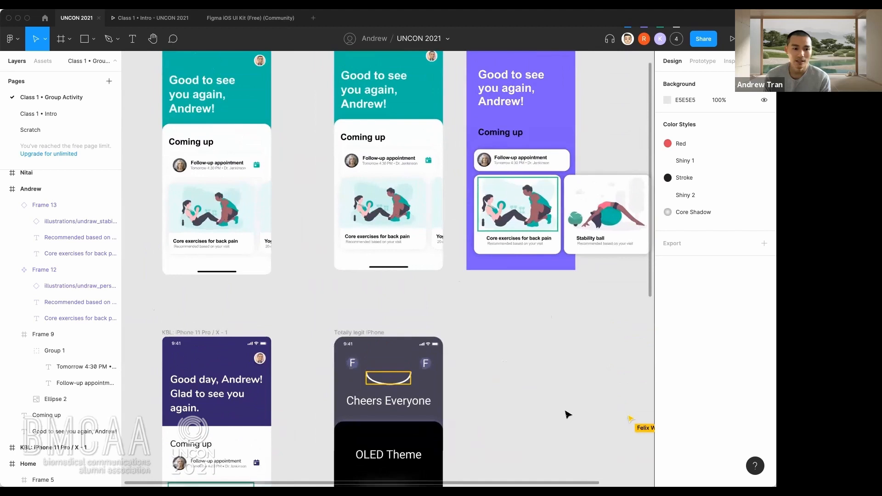
drag(515, 350, 554, 411)
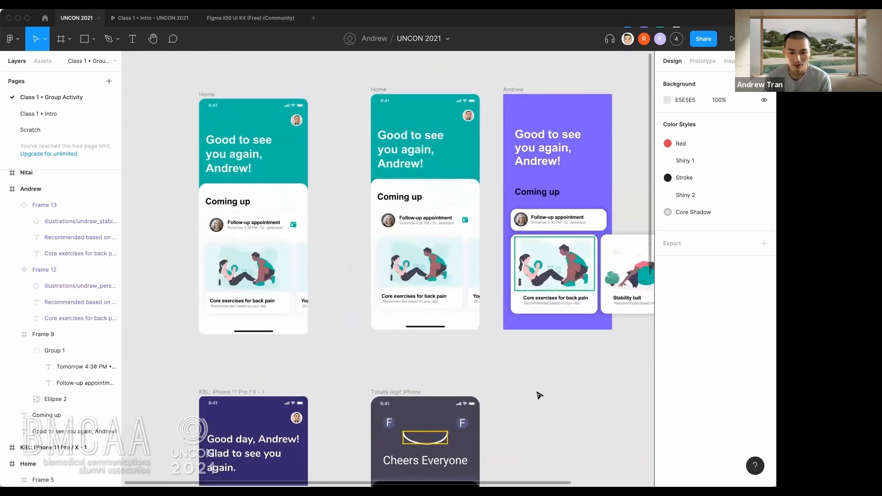
scroll(421, 366, right, 3)
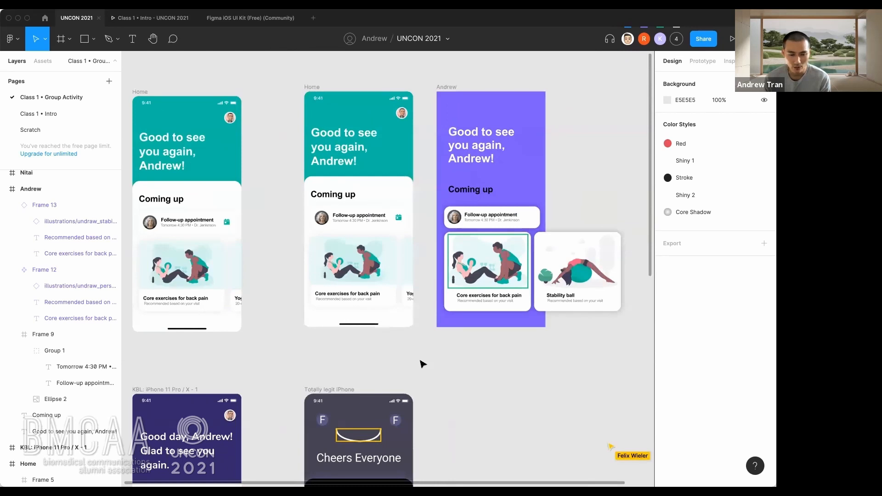
- Select the Home frame beside the violet one, expand its full list of selection colors and open teal 00BFA6 for editing
drag(279, 72, 421, 348)
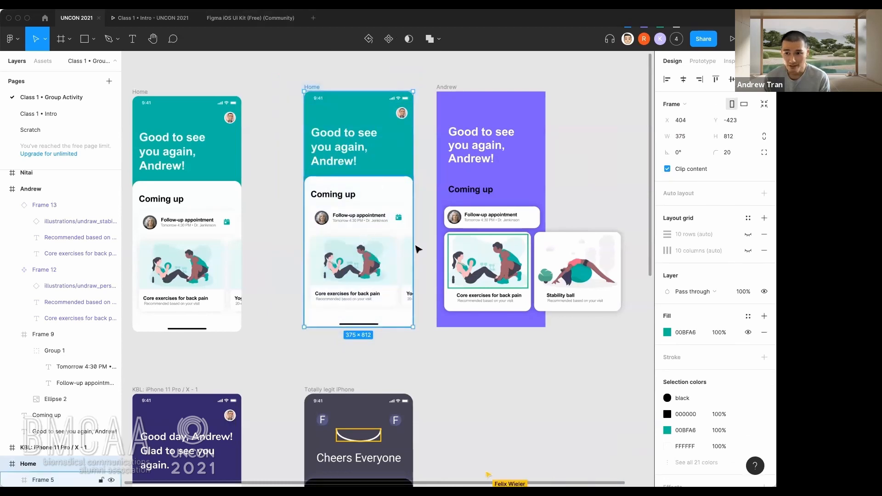
scroll(683, 368, down, 3)
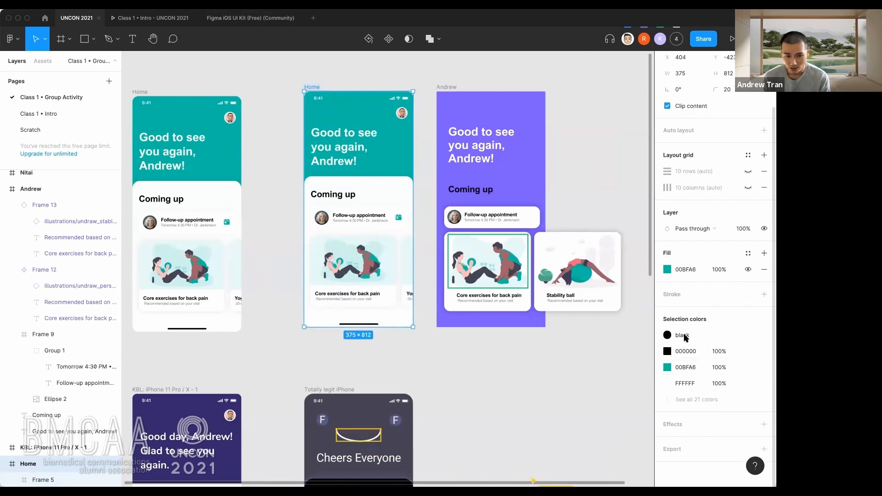
click(696, 399)
scroll(704, 391, down, 5)
scroll(703, 389, up, 5)
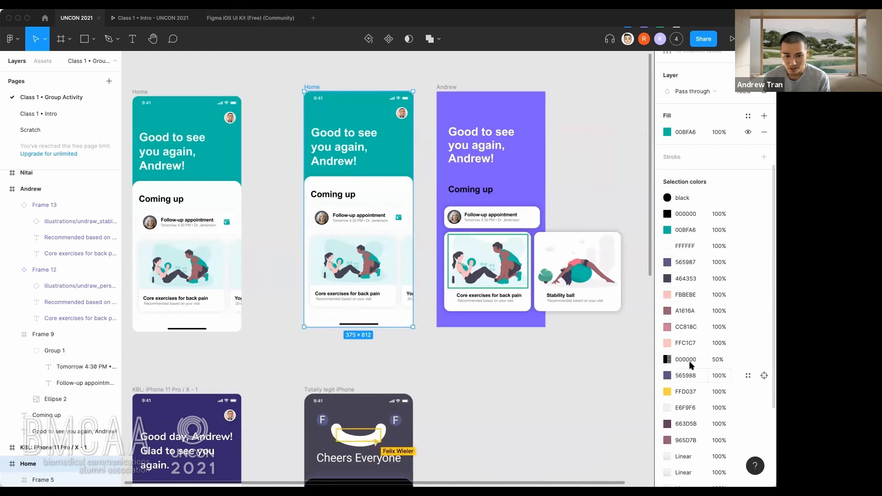
scroll(681, 287, up, 1)
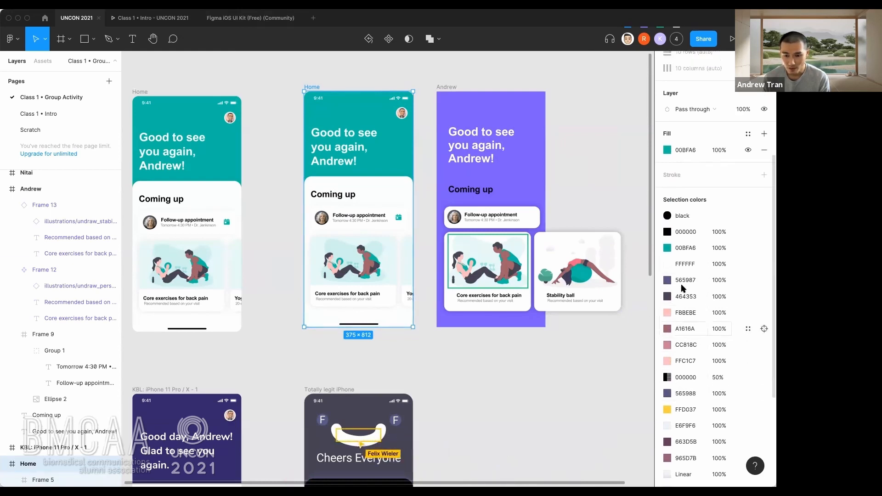
click(667, 247)
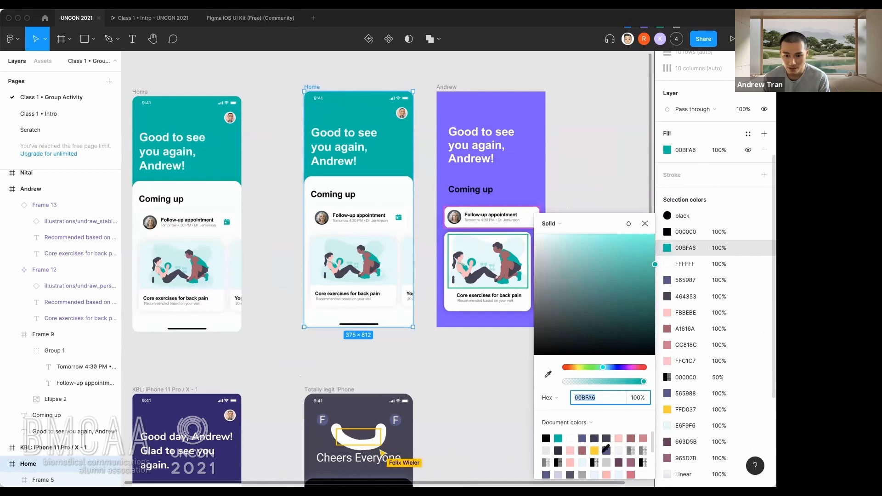
- Try document colors such as pink FBBEBE and slate 565988 as replacements for the Home frame's teal
click(595, 451)
click(595, 438)
click(619, 438)
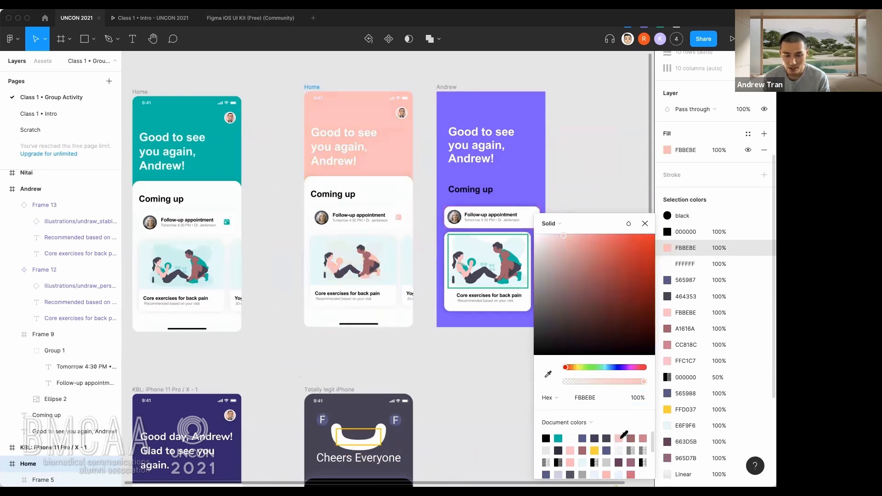
click(607, 451)
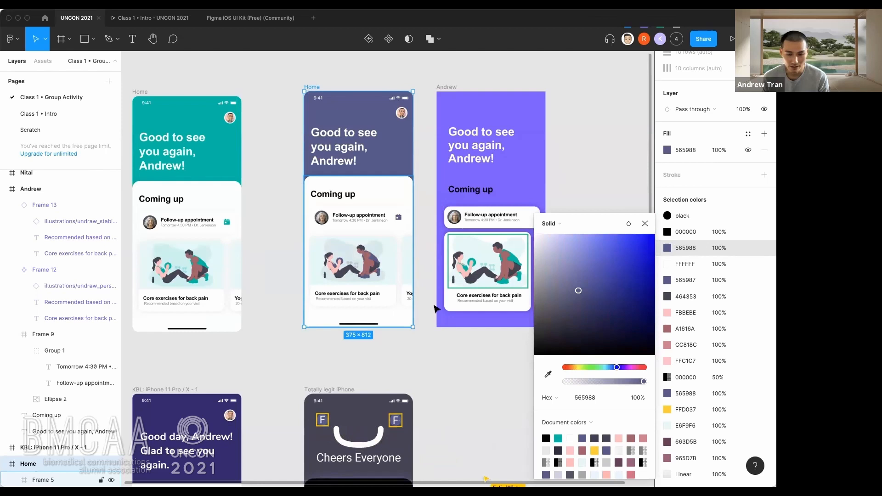
- Set the Home frame's main selection color to the green document color 57B894 and deselect the frame
scroll(589, 443, down, 1)
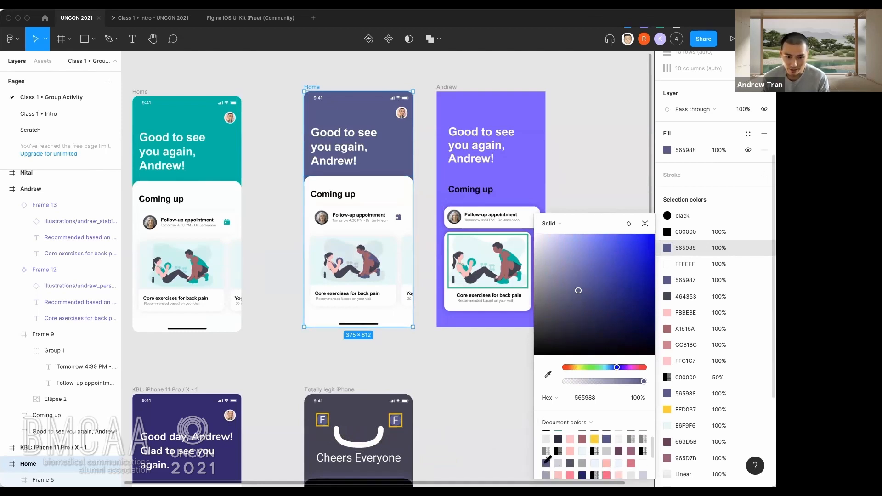
scroll(570, 455, down, 2)
click(594, 446)
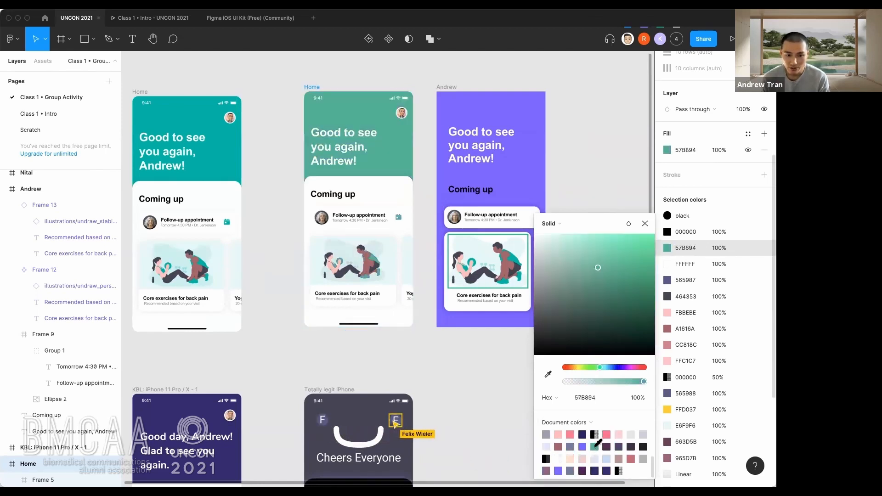
scroll(594, 447, up, 3)
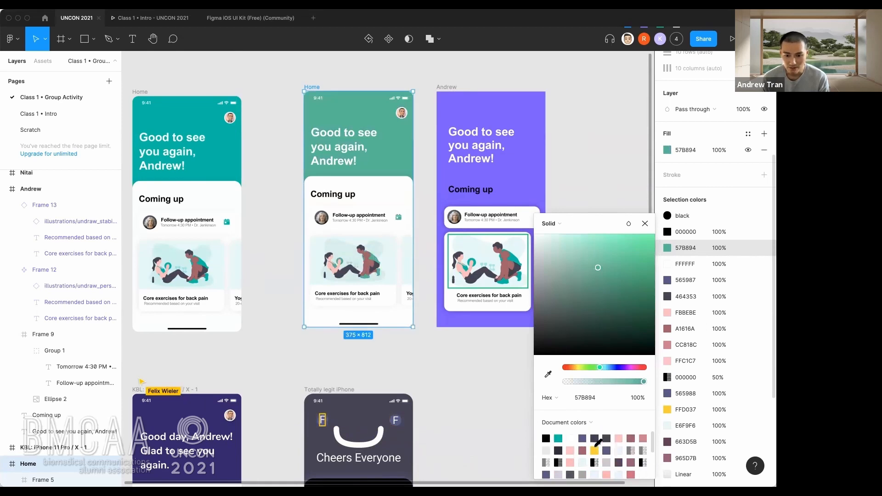
click(412, 364)
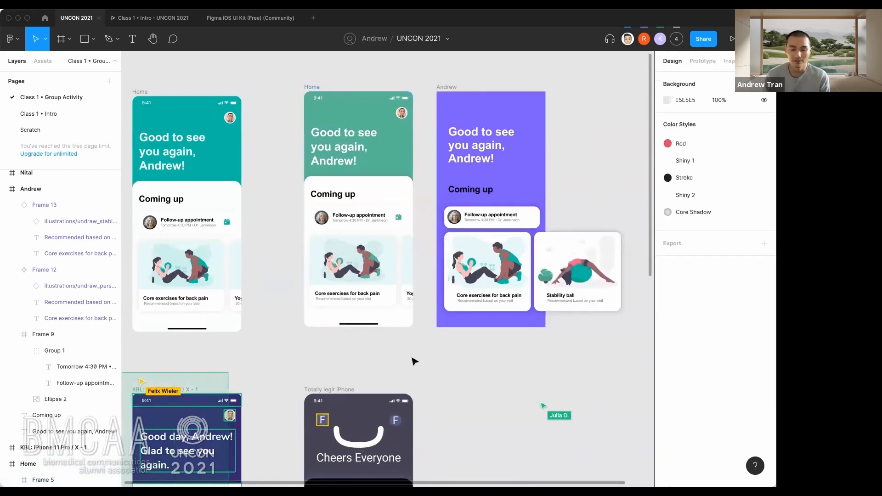
- Run the Autoflow plugin and reposition its window between the Home screens and the violet frame
drag(412, 358, 446, 352)
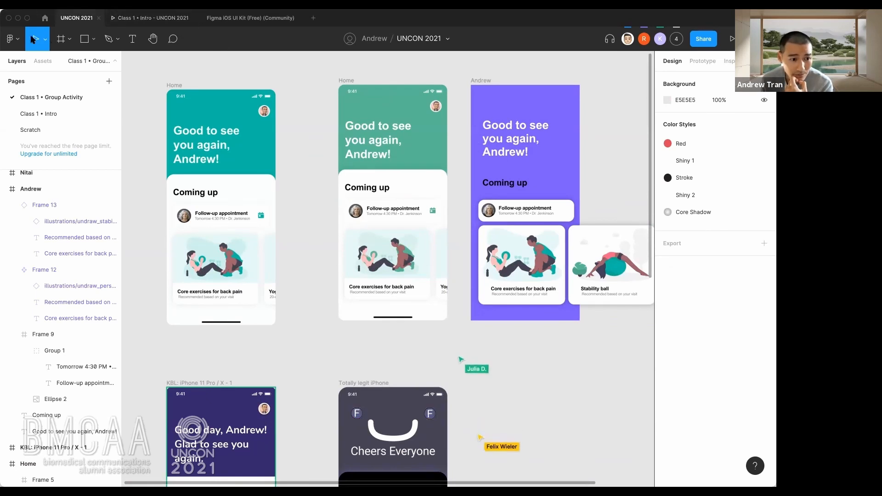
click(10, 39)
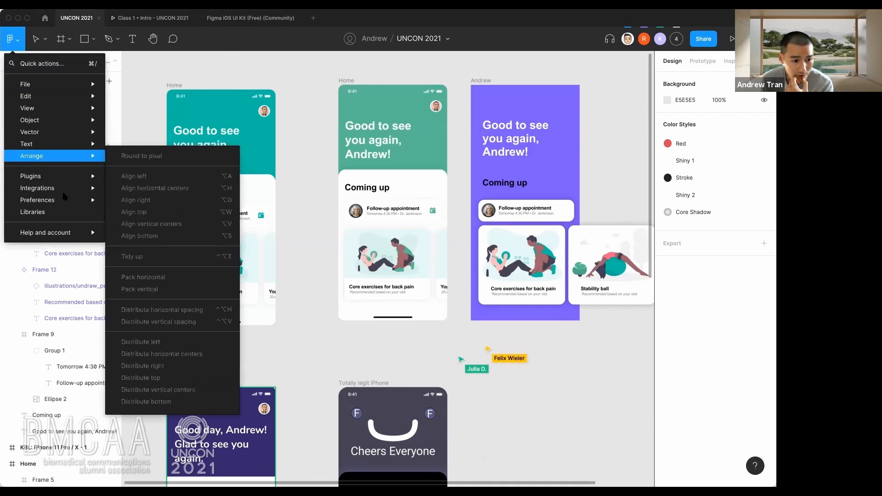
mouse_move(65, 179)
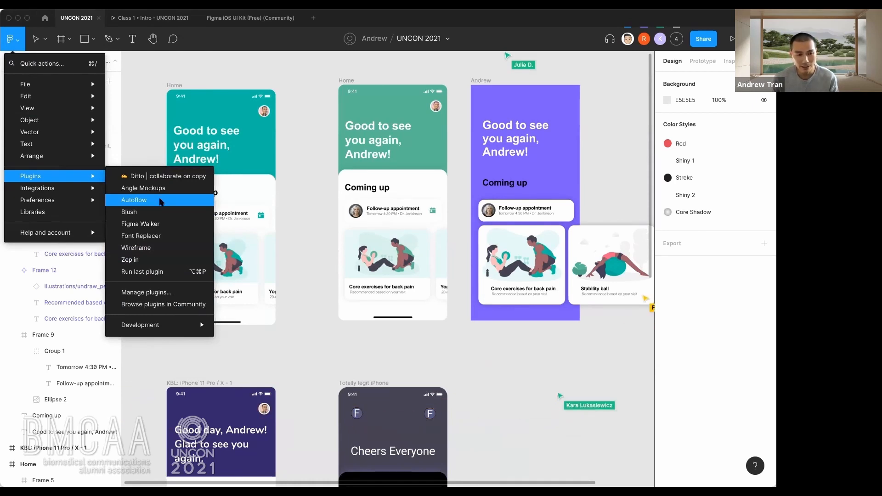
click(160, 203)
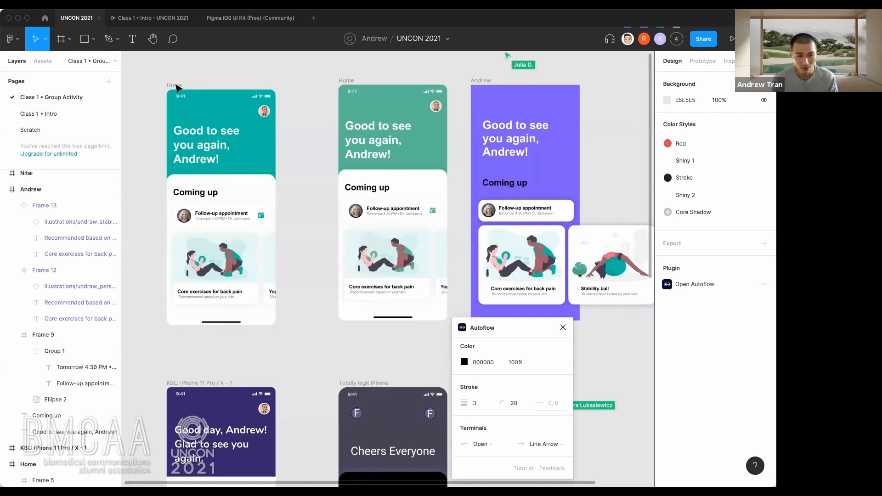
scroll(323, 221, down, 2)
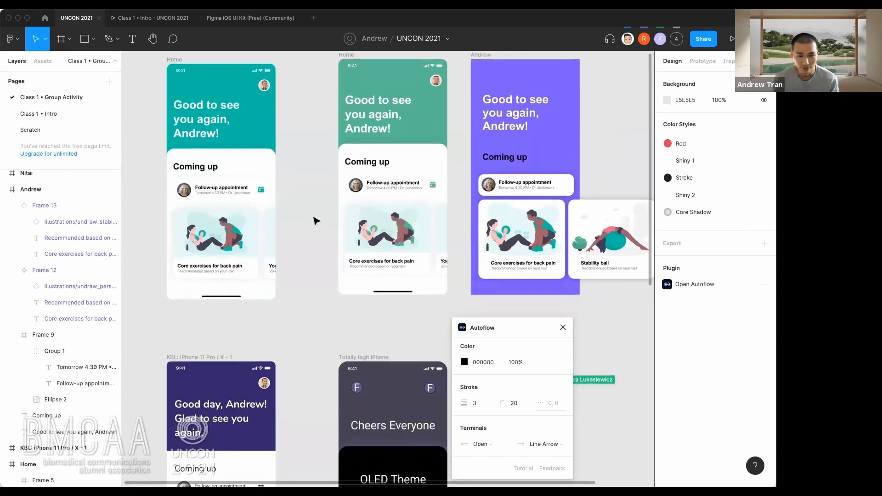
scroll(304, 209, up, 2)
drag(497, 325, 428, 264)
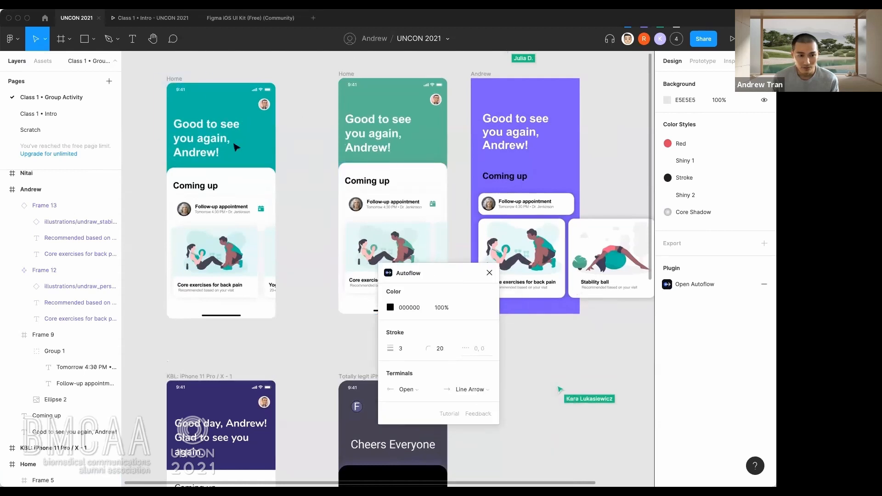
- Move the Autoflow window clear of the screens and connect the exercise card in the KBL iPhone screen to the Totally legit iPhone frame
scroll(184, 89, down, 8)
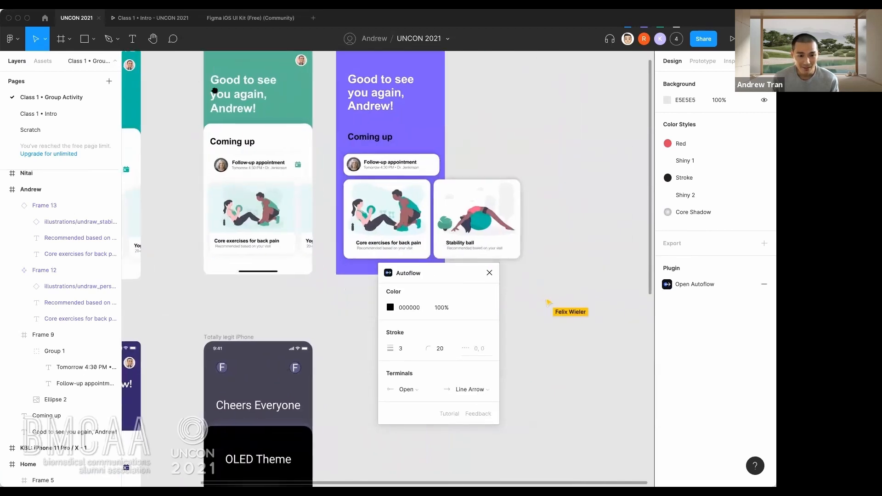
scroll(270, 254, up, 10)
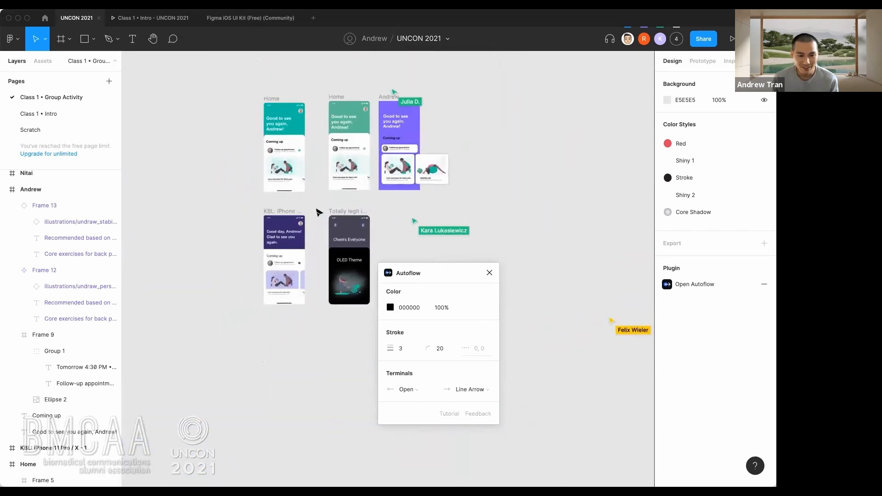
scroll(311, 223, up, 2)
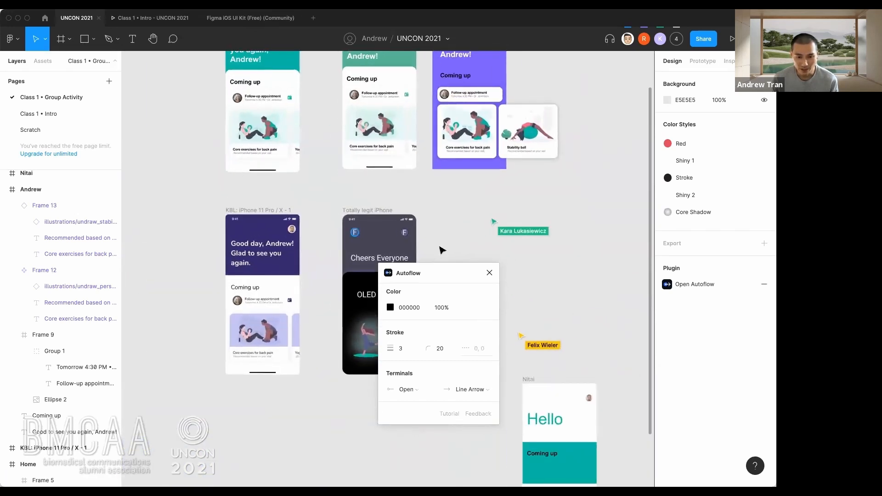
drag(436, 272, 543, 232)
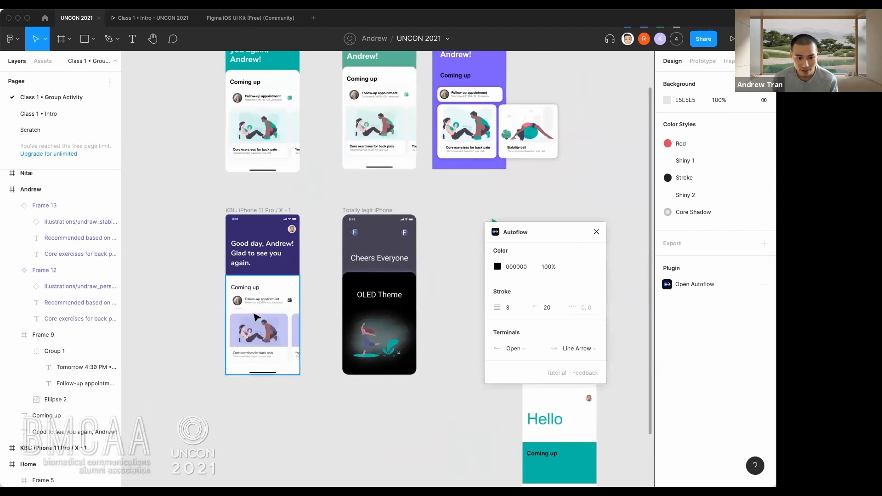
double_click(257, 329)
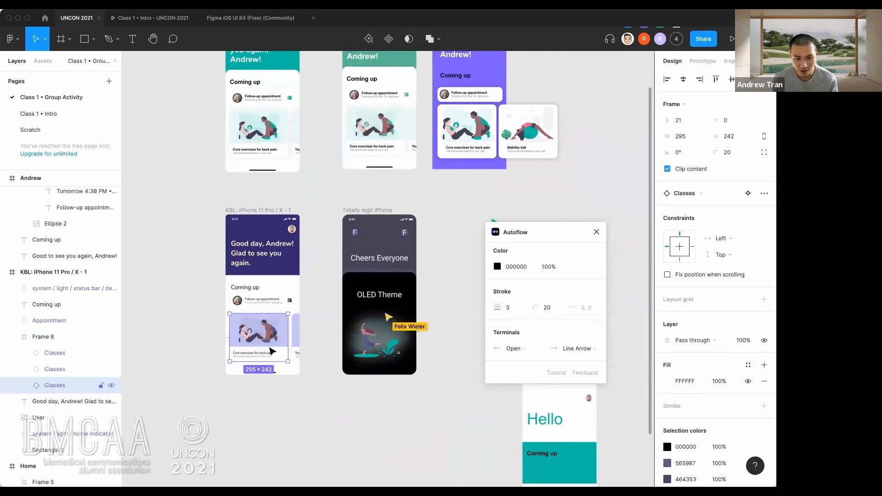
shift+click(368, 215)
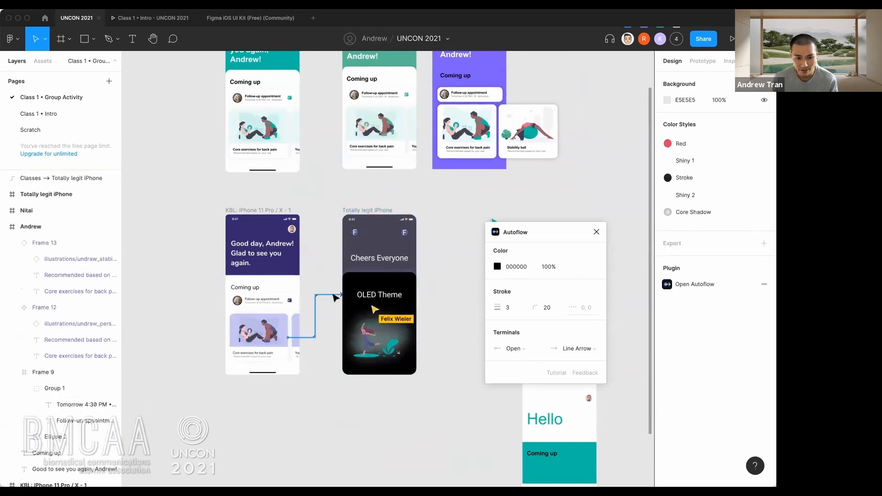
- Add an Autoflow connector from the OLED Theme frame to the frame with the Hello heading
scroll(334, 297, up, 2)
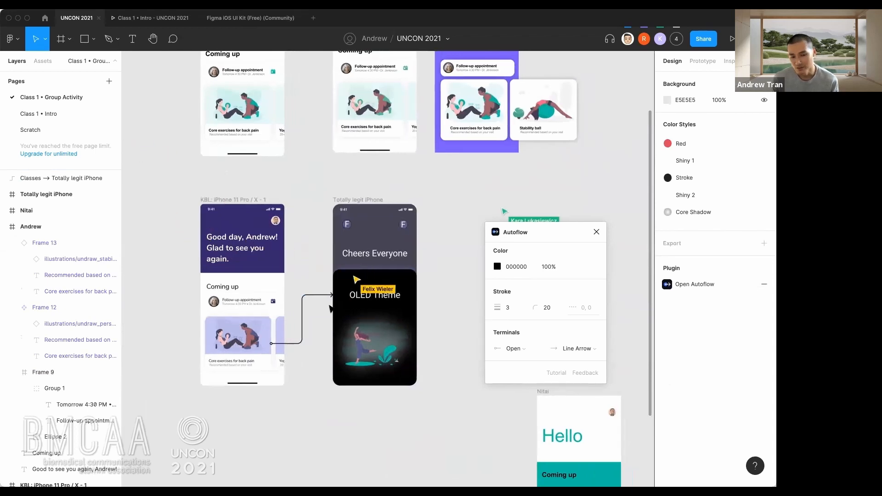
scroll(342, 309, right, 5)
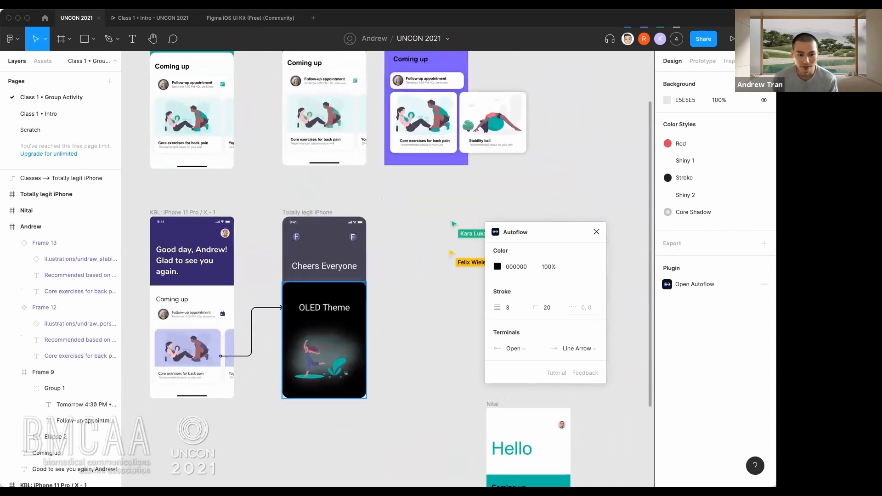
click(342, 308)
scroll(401, 341, down, 5)
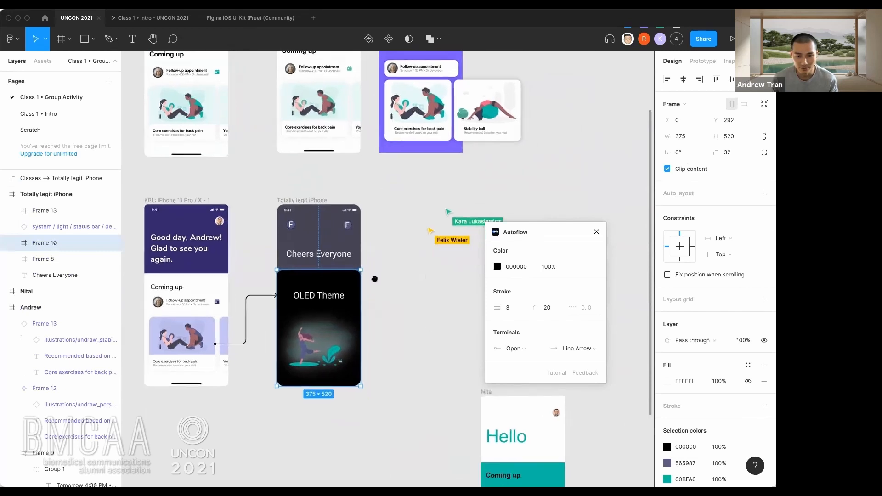
shift+click(449, 297)
click(425, 285)
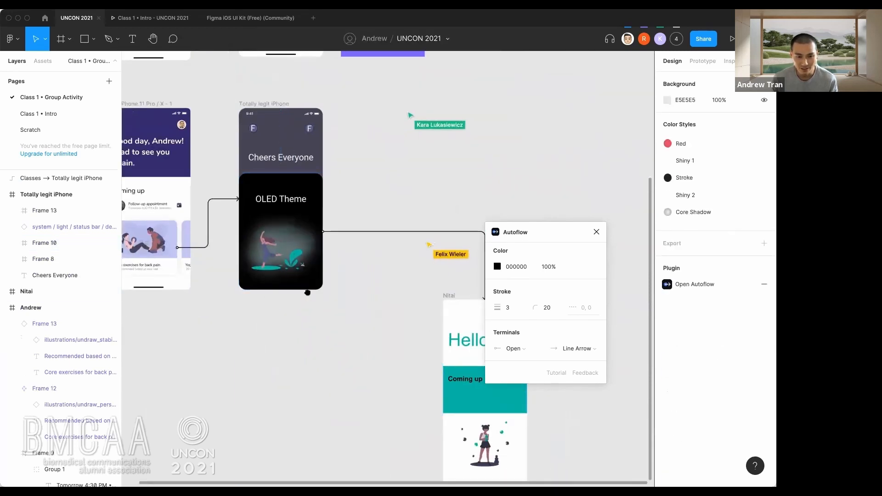
scroll(308, 292, right, 8)
scroll(274, 281, left, 5)
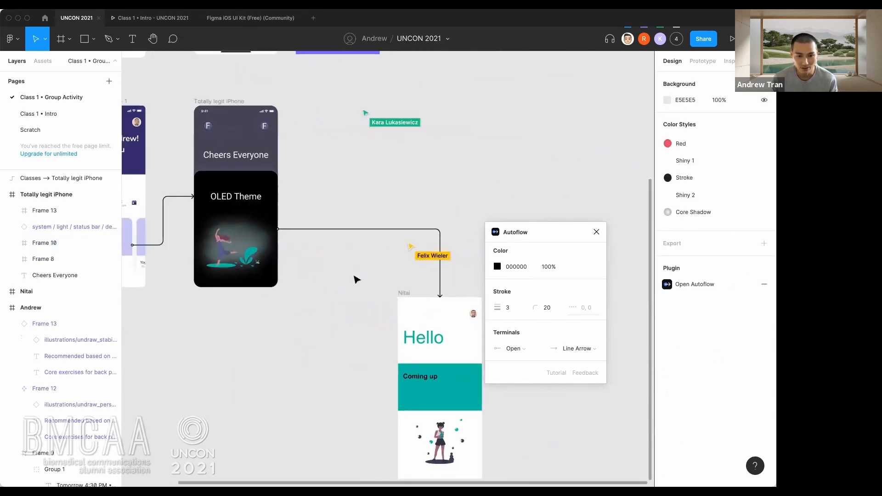
scroll(355, 264, left, 5)
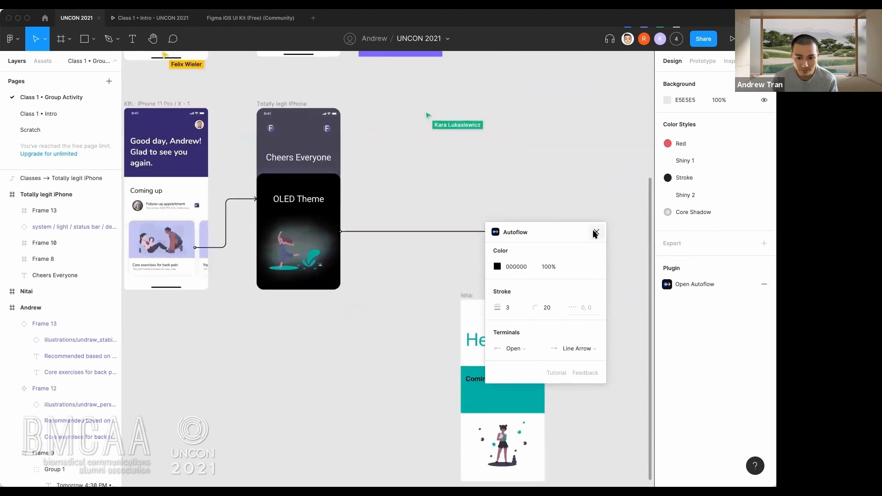
- Close Autoflow and delete both connector arrows between the screens
click(596, 232)
click(435, 233)
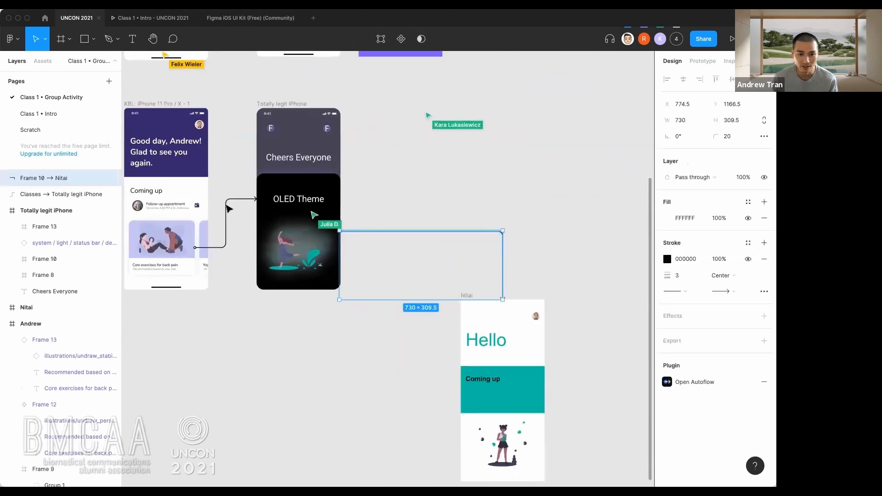
shift+click(226, 207)
key(Delete)
scroll(198, 190, left, 3)
scroll(198, 190, up, 2)
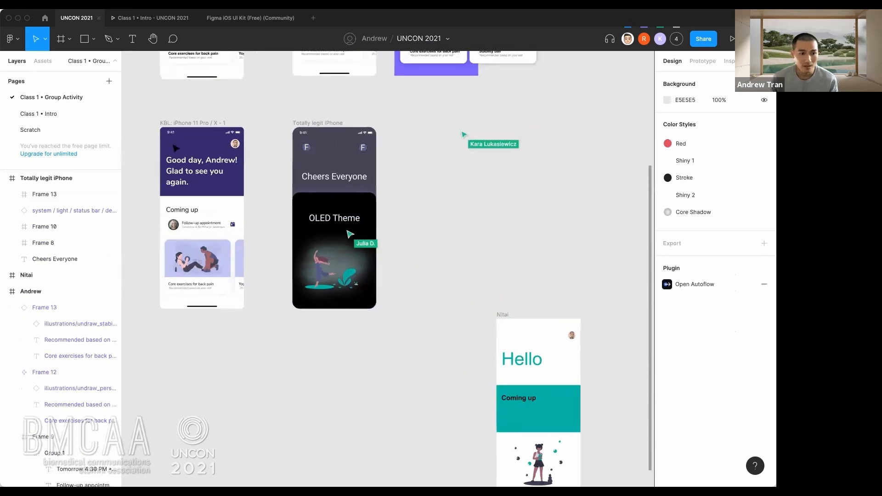
- Review the list of installed plugins and dismiss it
click(12, 39)
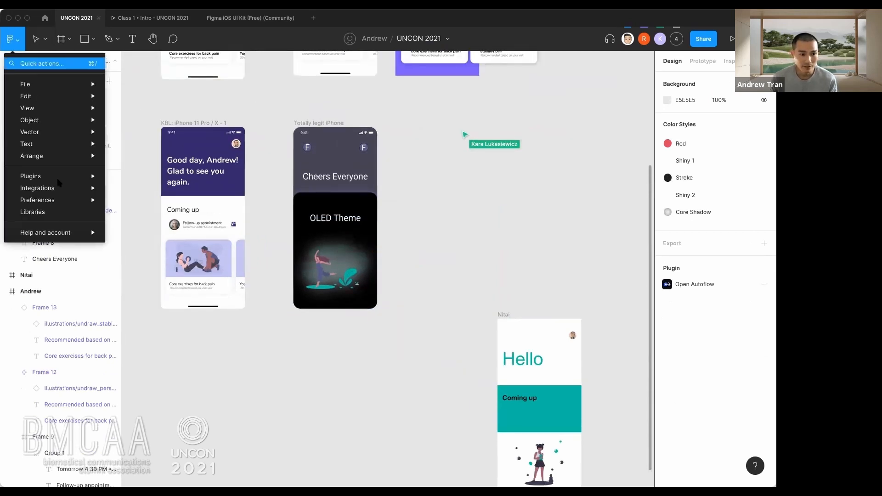
mouse_move(55, 176)
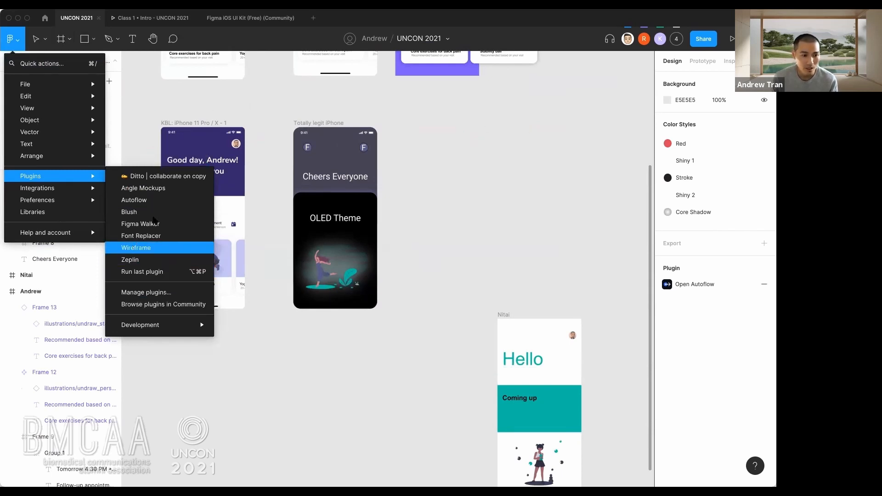
click(173, 114)
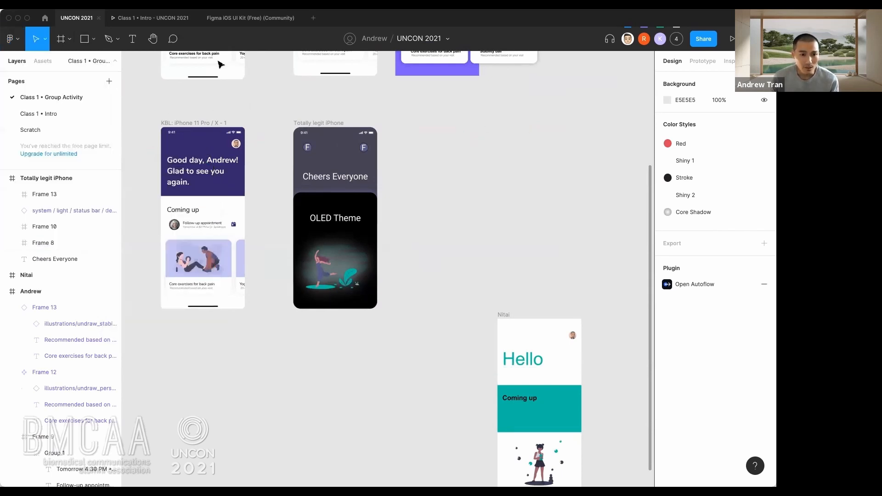
- Switch to the Figma iOS UI Kit file and examine its template screens, color swatches, navigation bars and alert components
click(239, 18)
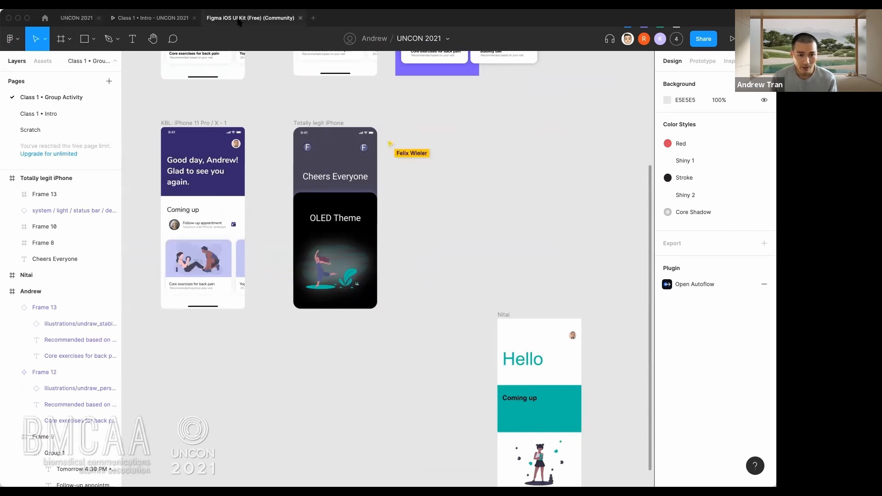
click(326, 244)
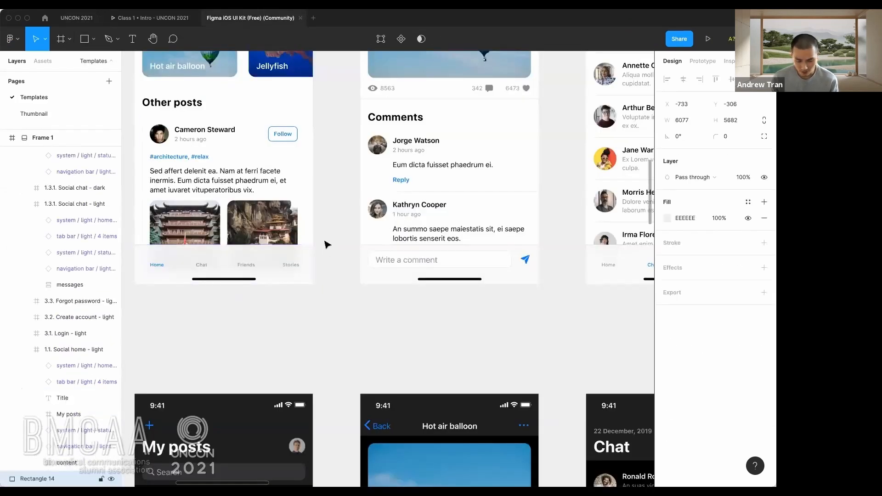
scroll(326, 244, down, 5)
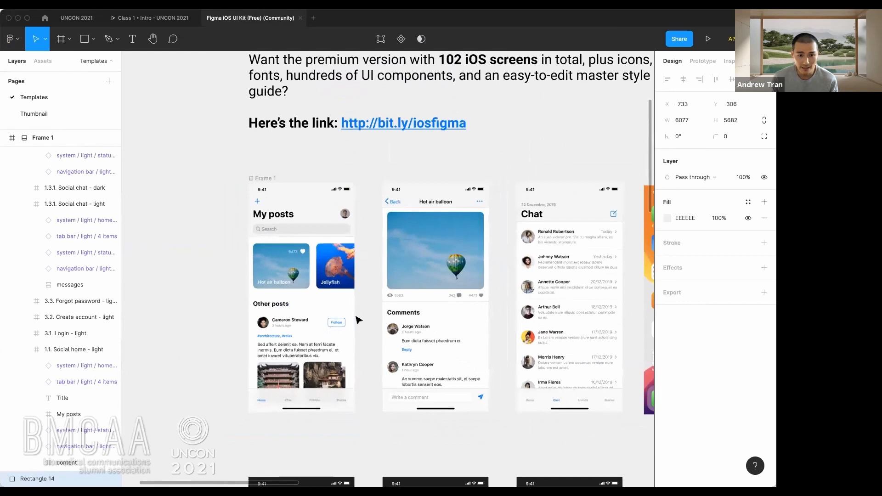
scroll(358, 319, down, 5)
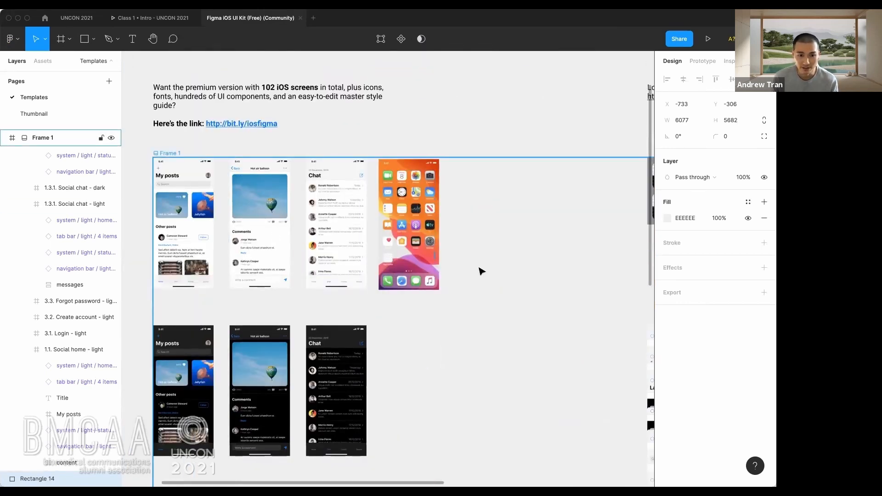
scroll(481, 271, right, 8)
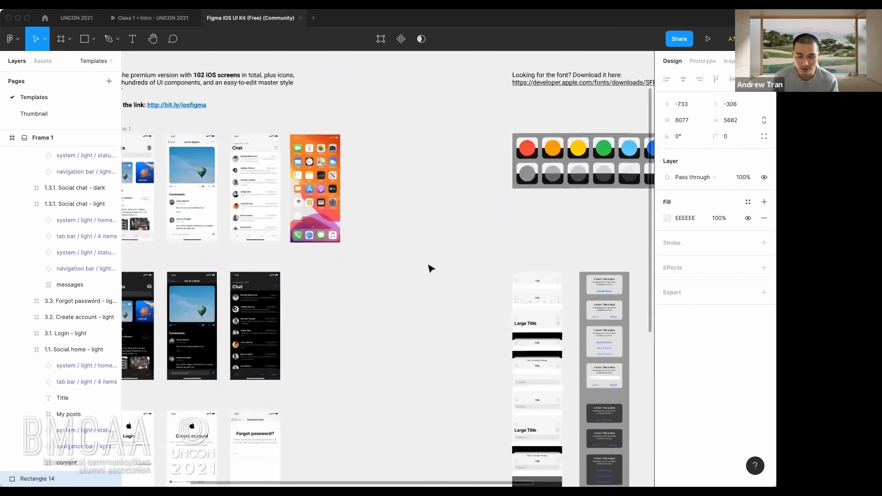
scroll(430, 269, down, 5)
scroll(473, 308, right, 8)
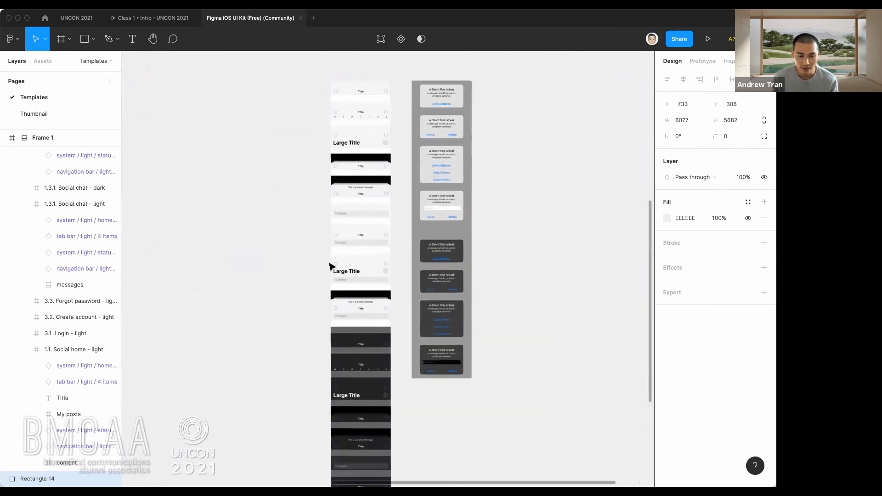
scroll(327, 274, up, 2)
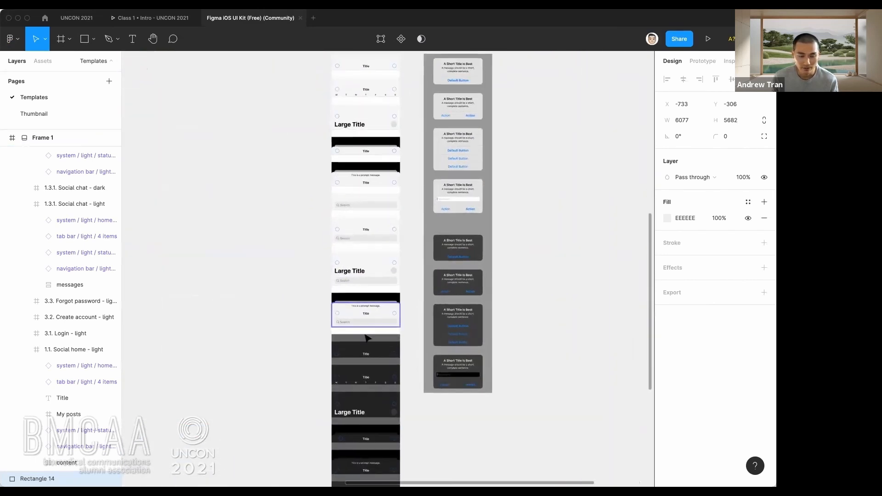
scroll(327, 271, up, 3)
scroll(327, 271, left, 2)
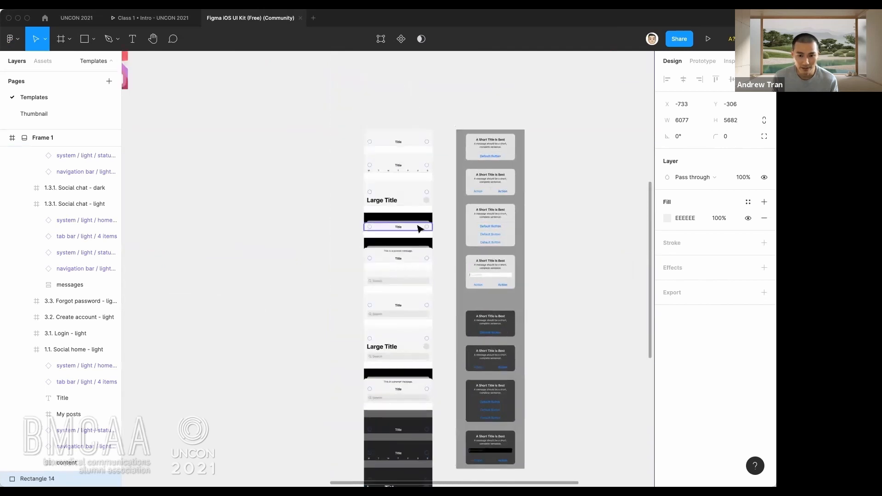
scroll(435, 249, left, 10)
scroll(435, 250, down, 1)
scroll(436, 249, left, 5)
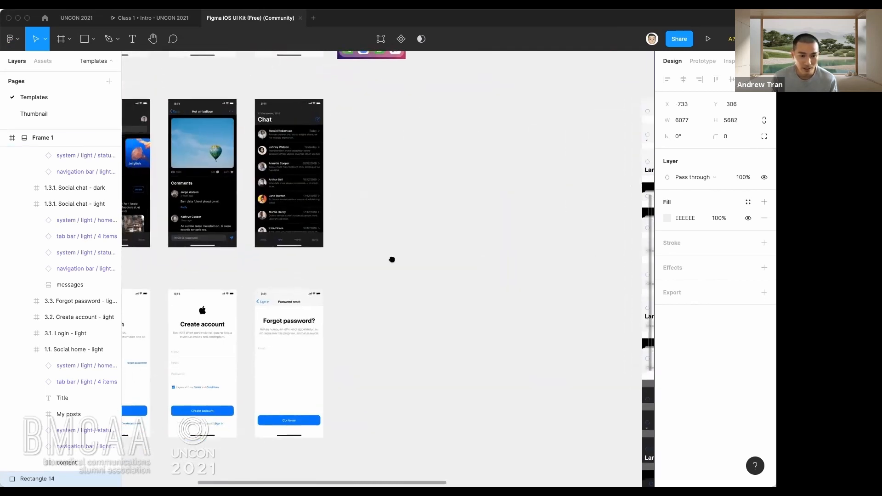
- From the Totally legit iPhone status bar in UNCON 2021, go to its main component, restore it in the UI kit and return to UNCON 2021
click(73, 18)
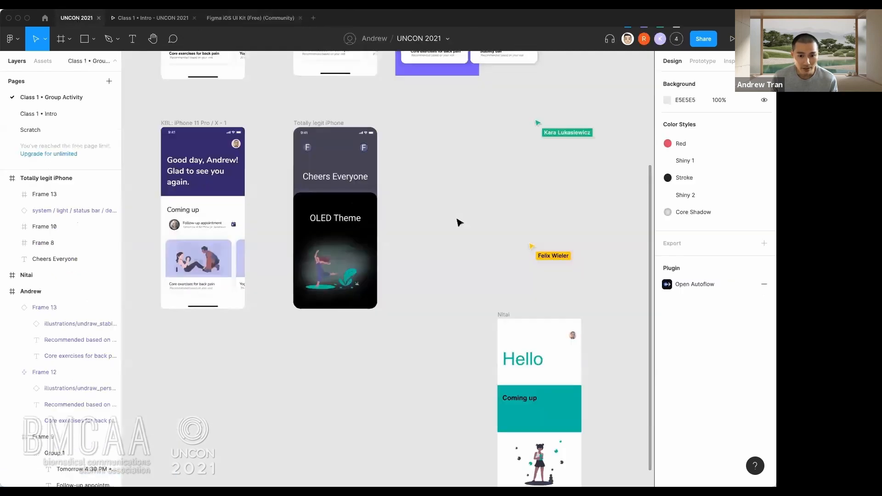
scroll(396, 168, up, 5)
click(338, 293)
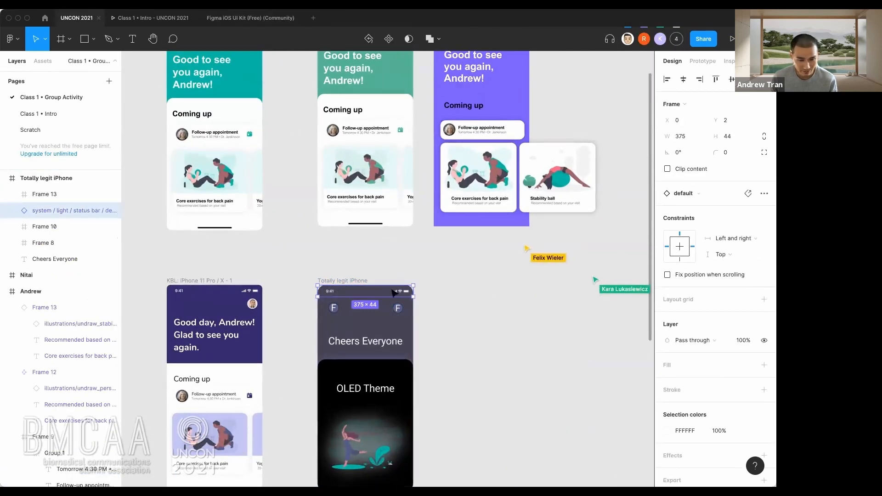
scroll(392, 290, up, 3)
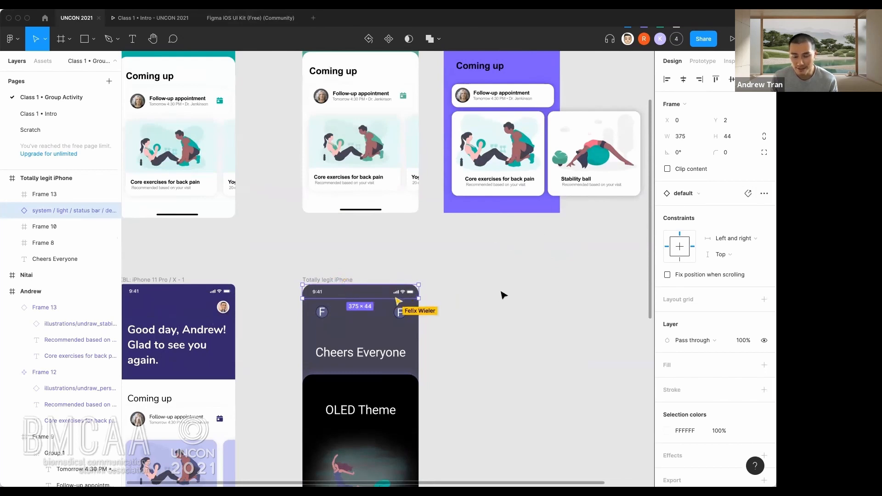
click(748, 192)
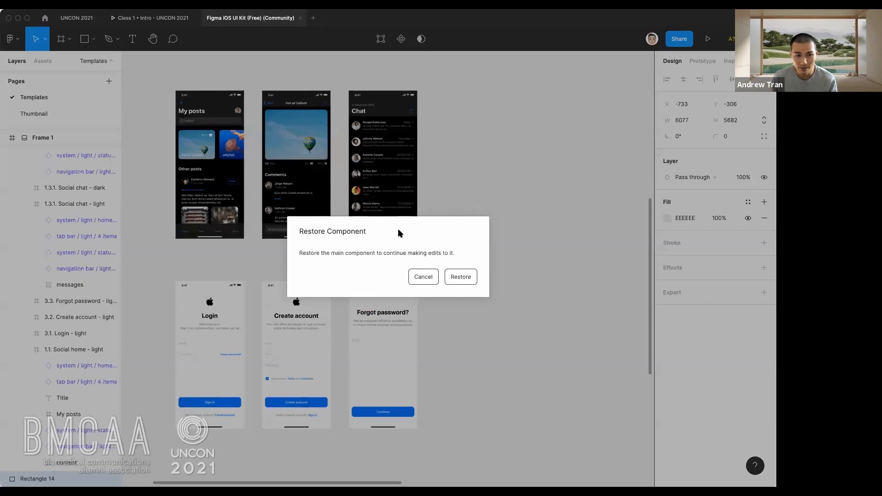
click(459, 274)
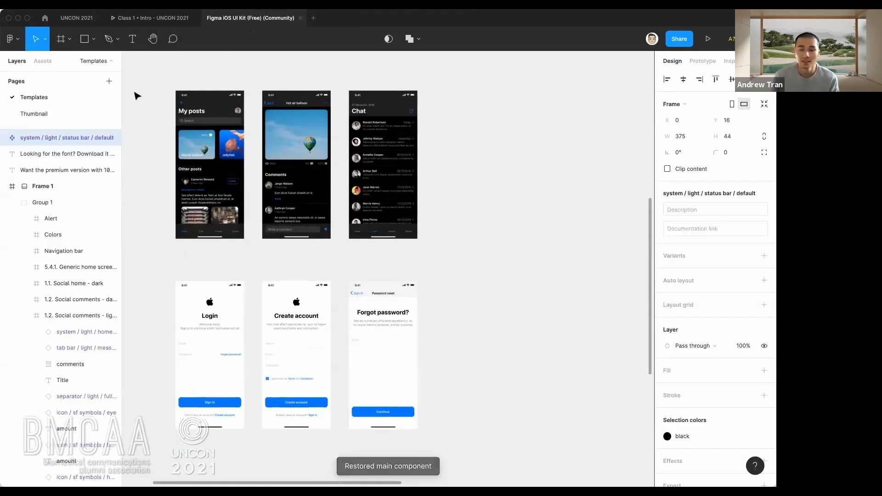
click(69, 18)
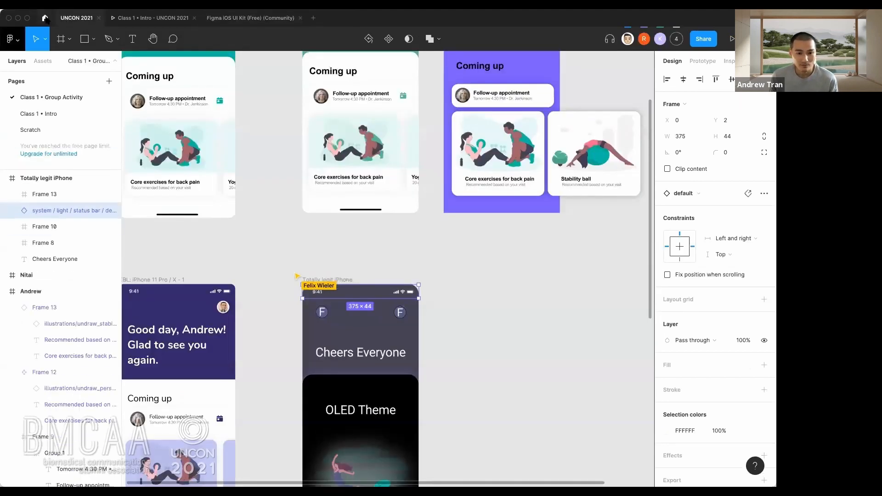
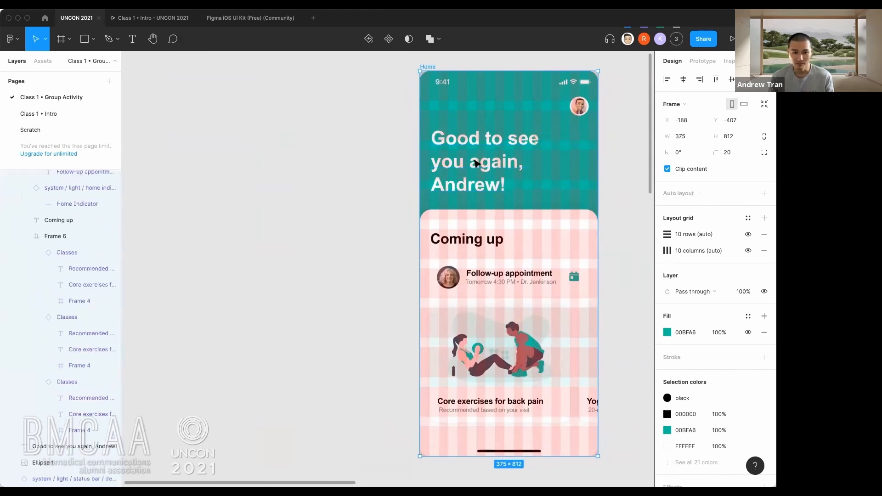
- Select the Home frame's greeting text, hide the layout grids and clear the selection
click(478, 163)
key(ctrl+g)
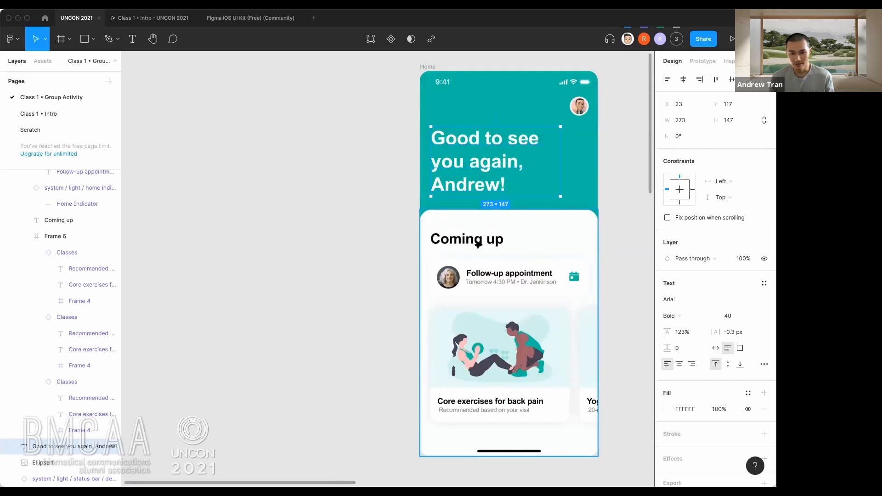
click(608, 196)
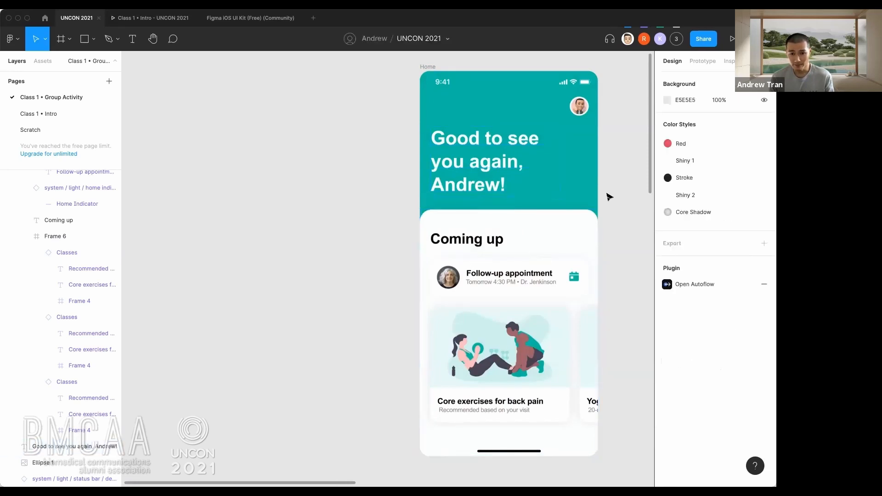
- Select the Home frame and inspect its properties and generated code
scroll(607, 197, right, 1)
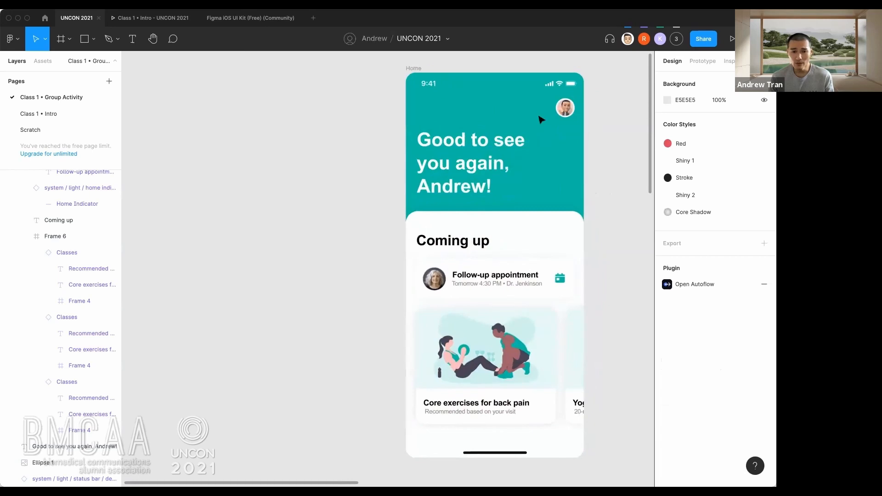
click(414, 69)
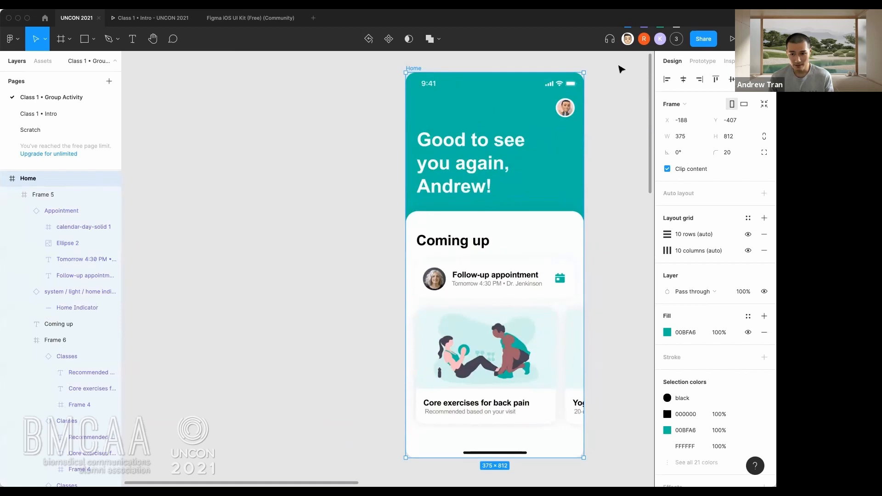
click(729, 61)
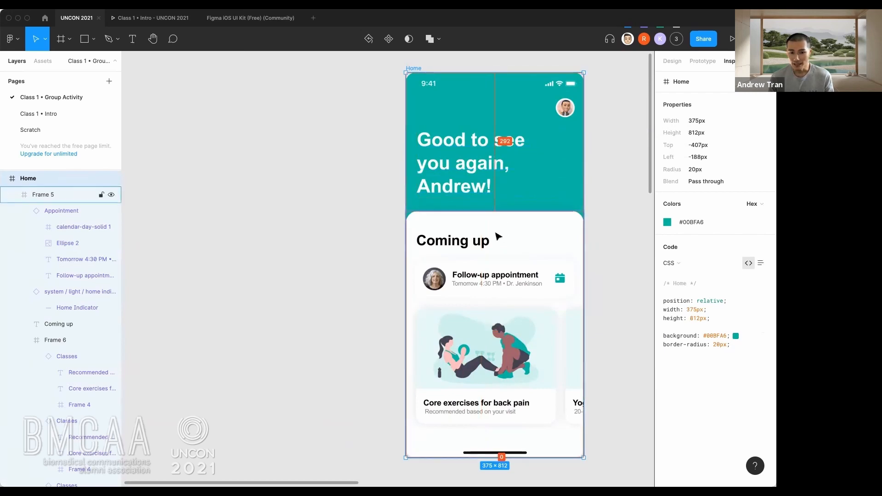
- Copy the profile picture's inspected properties and paste them as a text layer on the canvas beside the Home frame
click(568, 112)
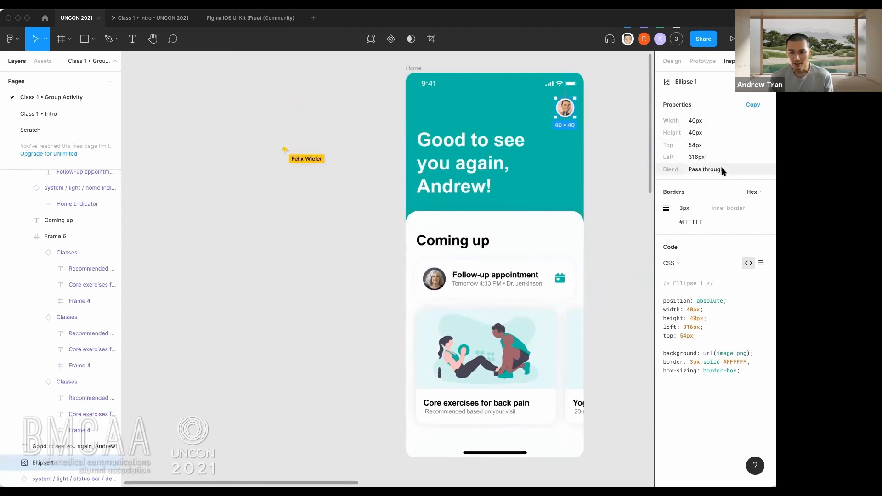
click(750, 106)
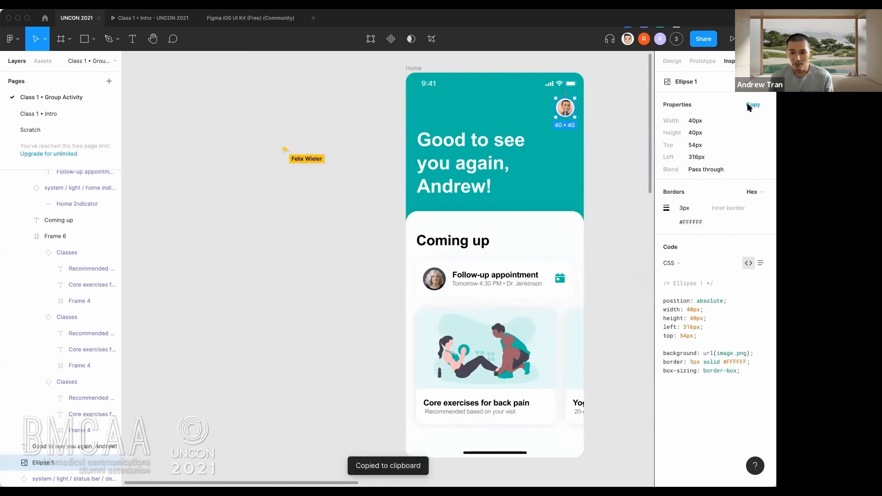
scroll(551, 165, right, 3)
right_click(533, 145)
click(553, 149)
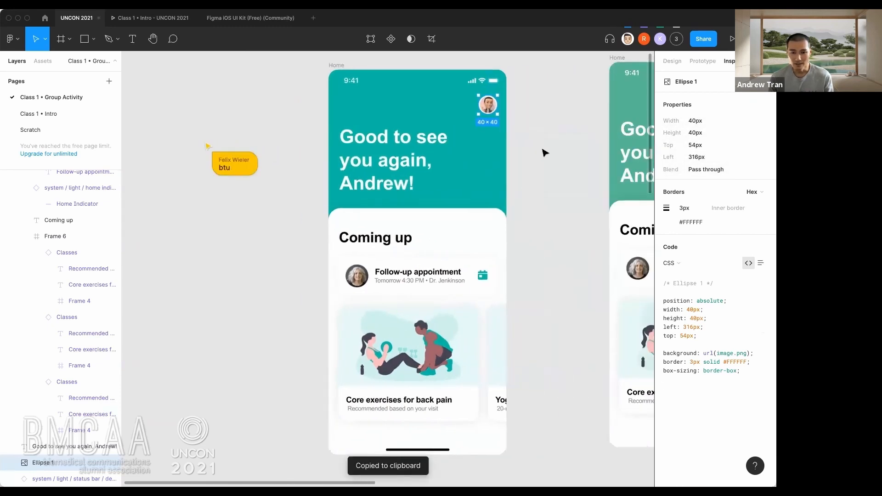
drag(299, 303, 149, 364)
key(alt)
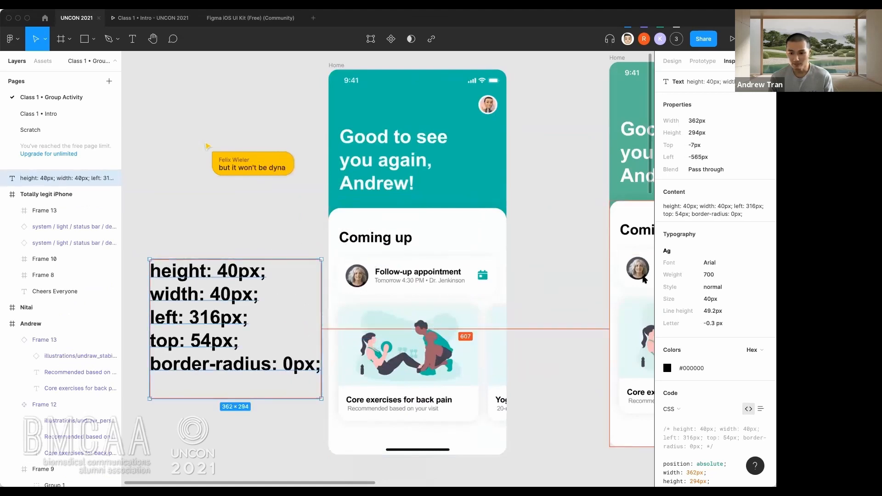
key(Escape)
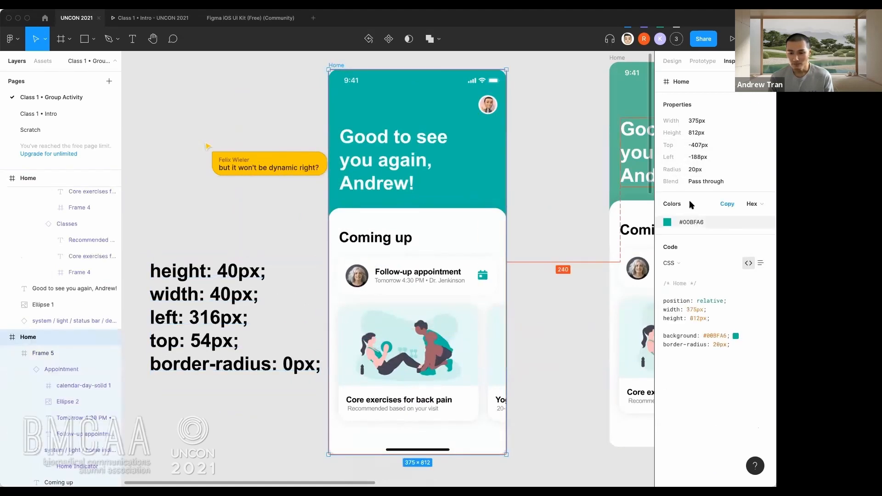
- Preview the Home frame's generated code as iOS and Android, and return it to CSS
click(679, 264)
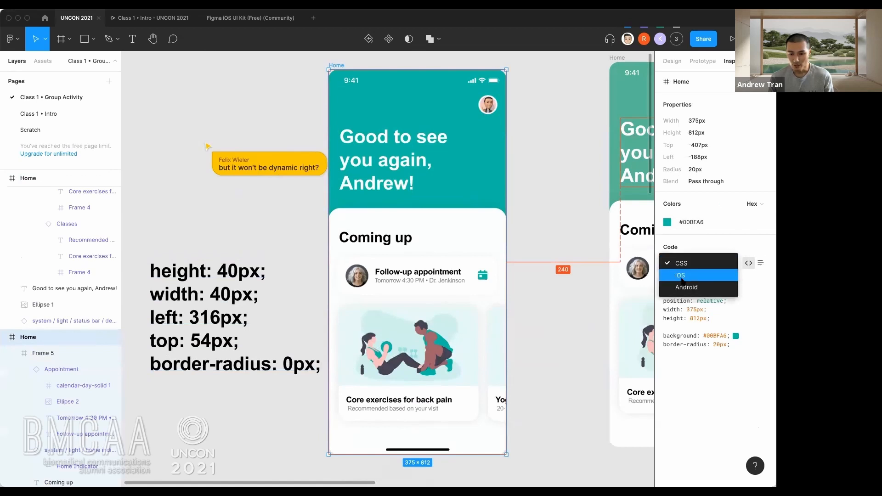
click(681, 276)
click(684, 264)
click(702, 275)
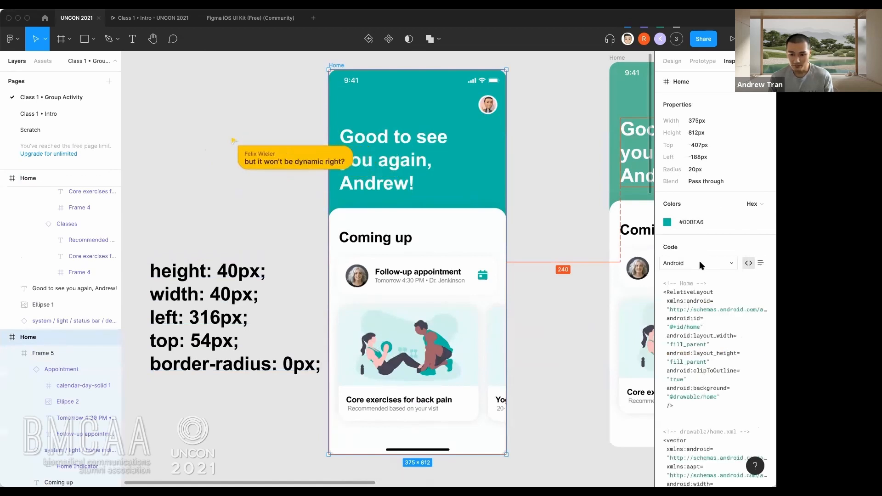
click(701, 263)
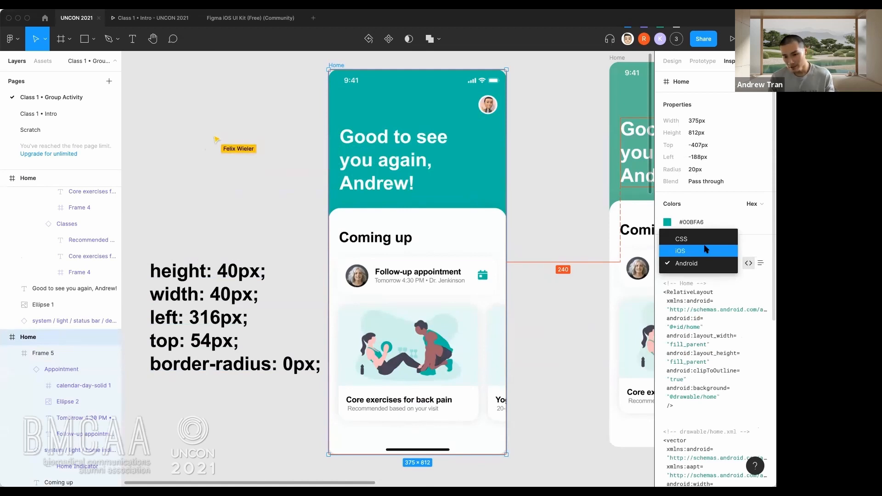
click(703, 251)
click(699, 262)
click(701, 248)
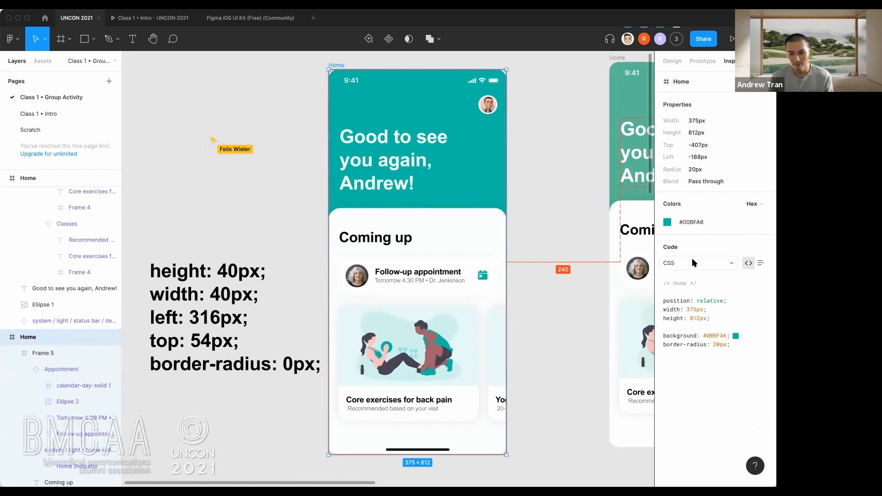
- Inspect the CSS of the white Coming up panel and its follow-up appointment card, and clear the selection
scroll(547, 228, left, 3)
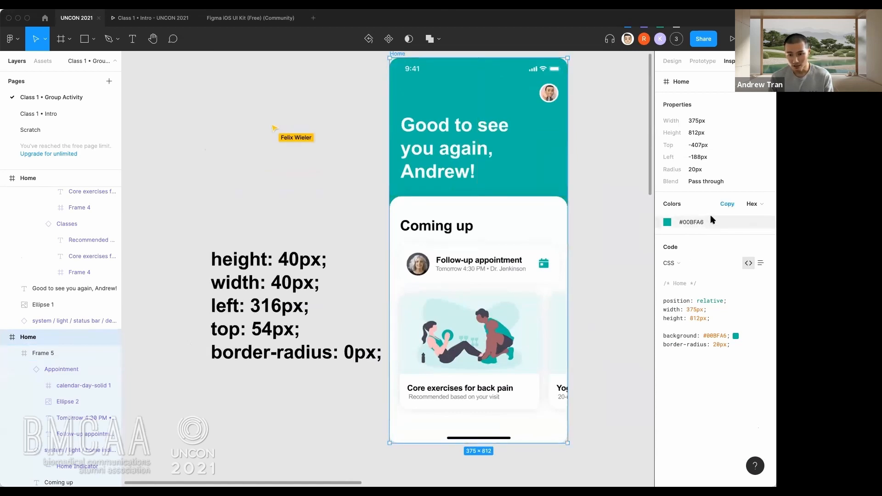
click(528, 221)
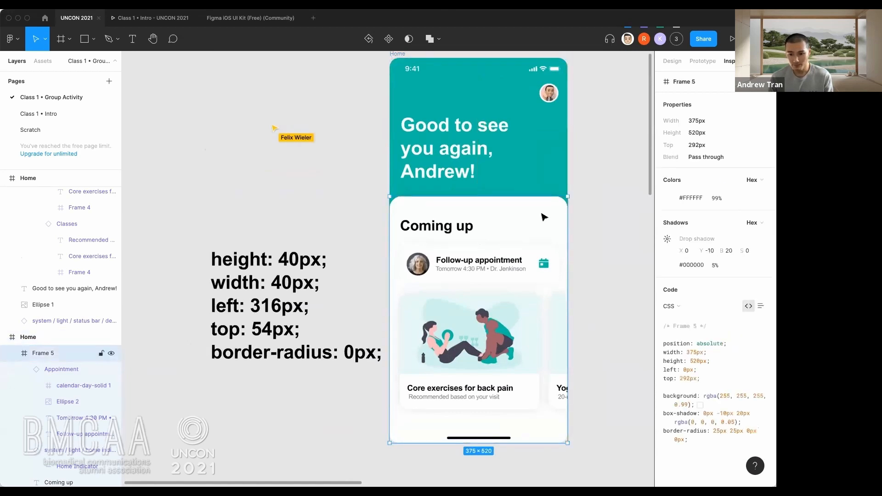
click(496, 256)
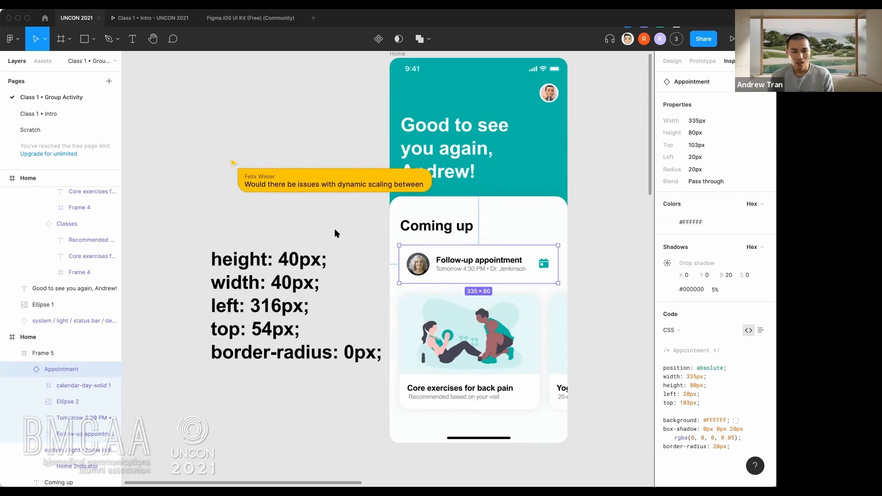
drag(323, 219, 321, 194)
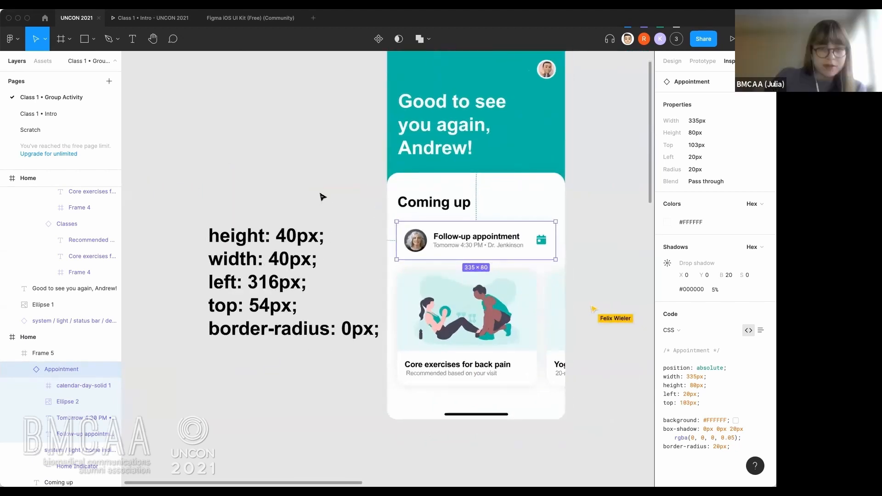
click(321, 194)
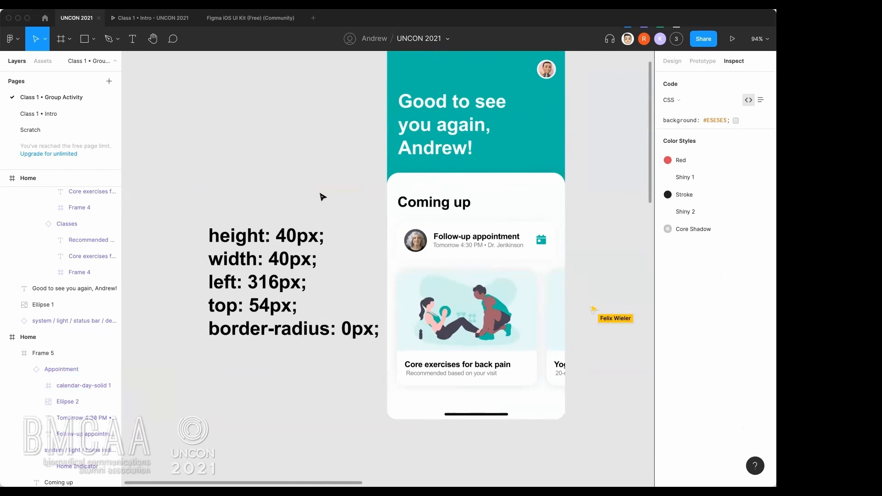
- Select the profile picture, set its inspected code to Android, read through the code and clear the selection
scroll(322, 161, up, 2)
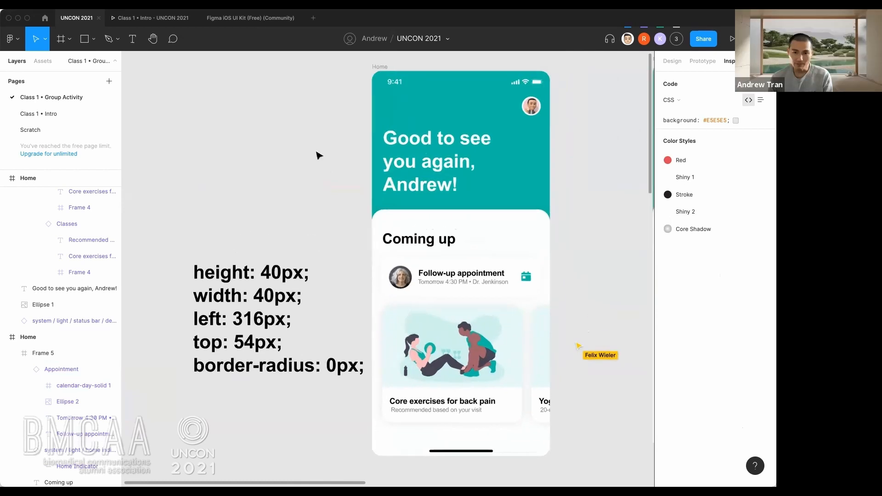
click(536, 108)
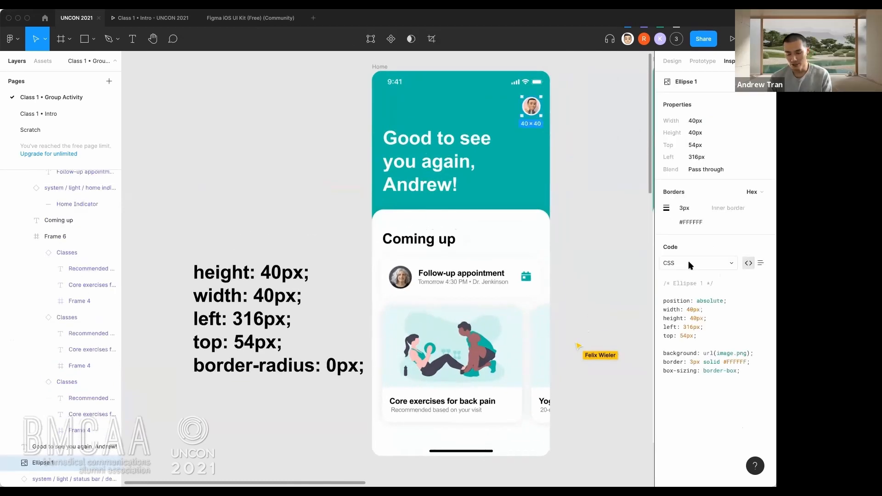
click(688, 260)
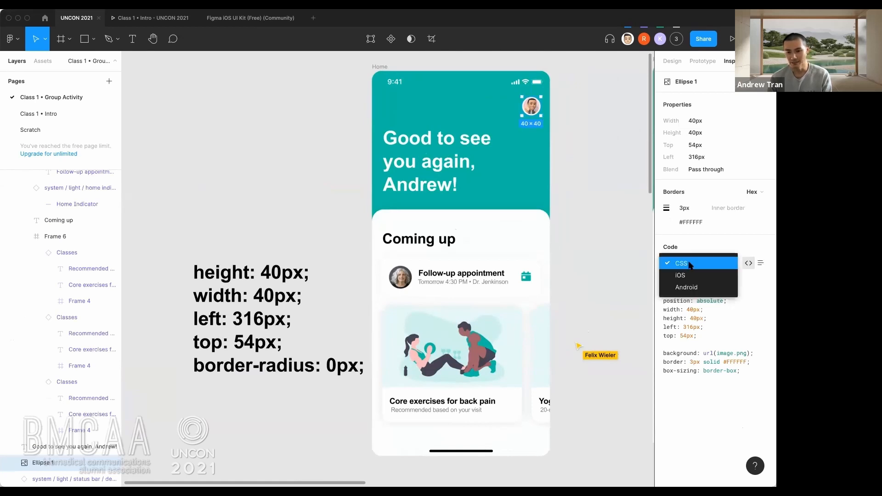
click(687, 288)
scroll(702, 360, down, 2)
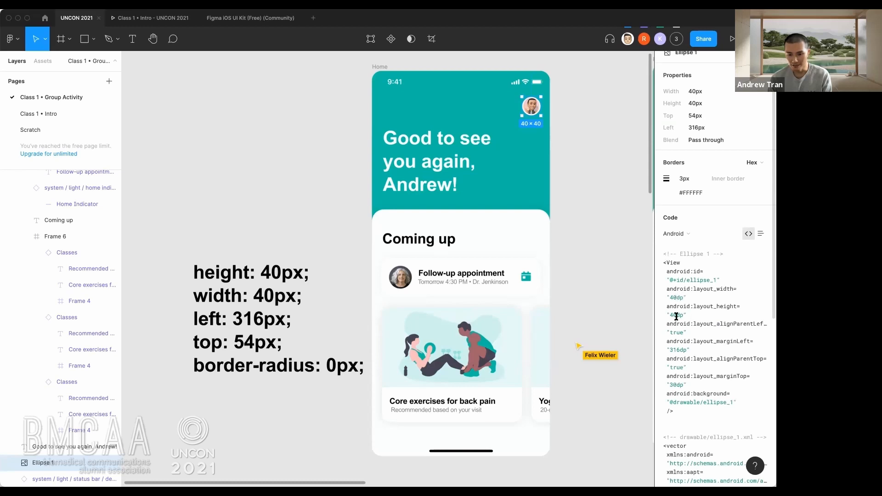
scroll(686, 357, down, 8)
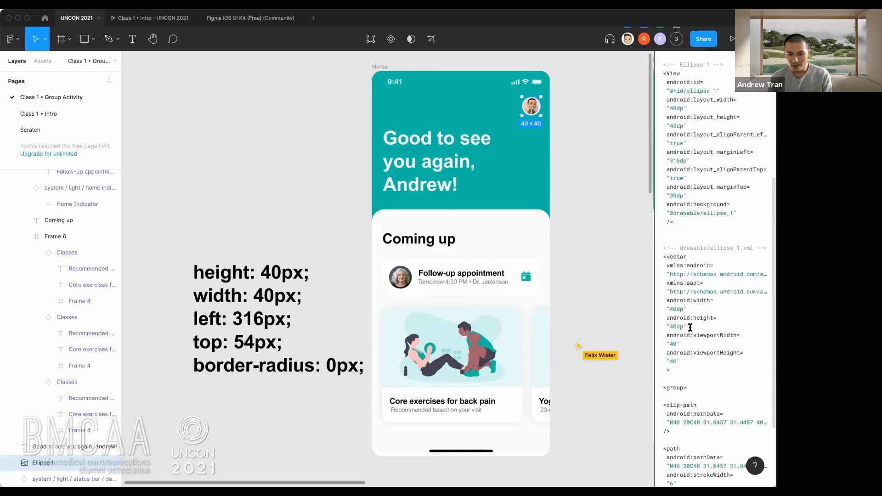
scroll(704, 361, down, 2)
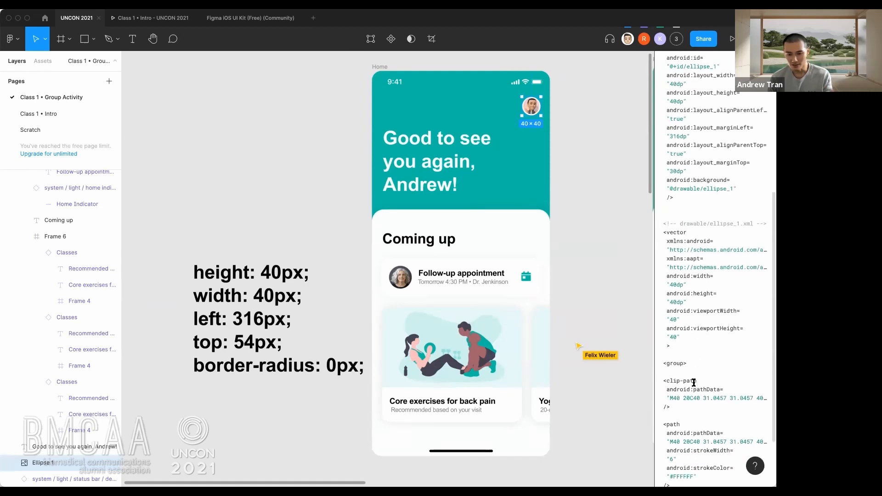
scroll(691, 276, up, 5)
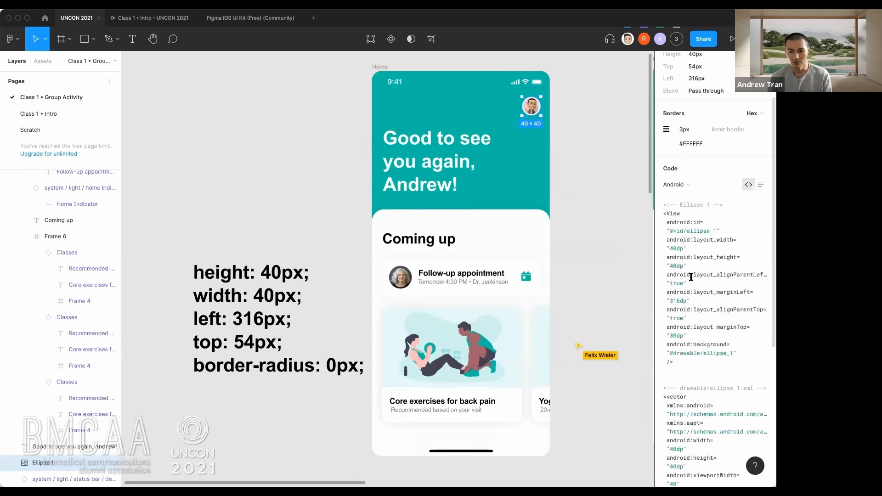
scroll(688, 272, up, 3)
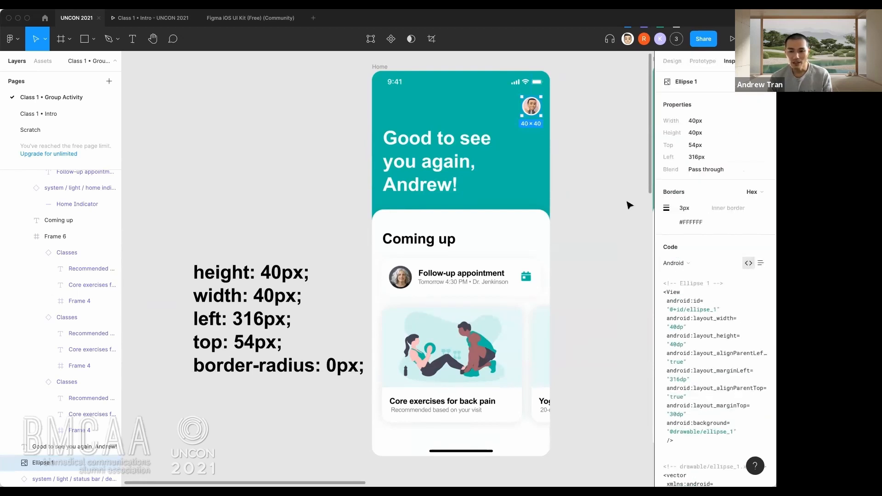
click(608, 188)
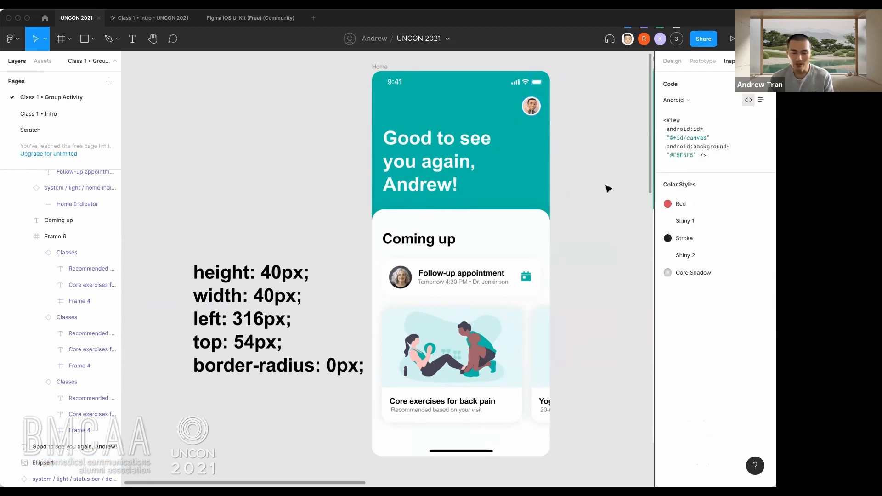
- Shift the profile picture to a left offset of 315 px, measure its distances to the Home frame's edges and deselect it
scroll(597, 184, right, 3)
scroll(597, 184, up, 3)
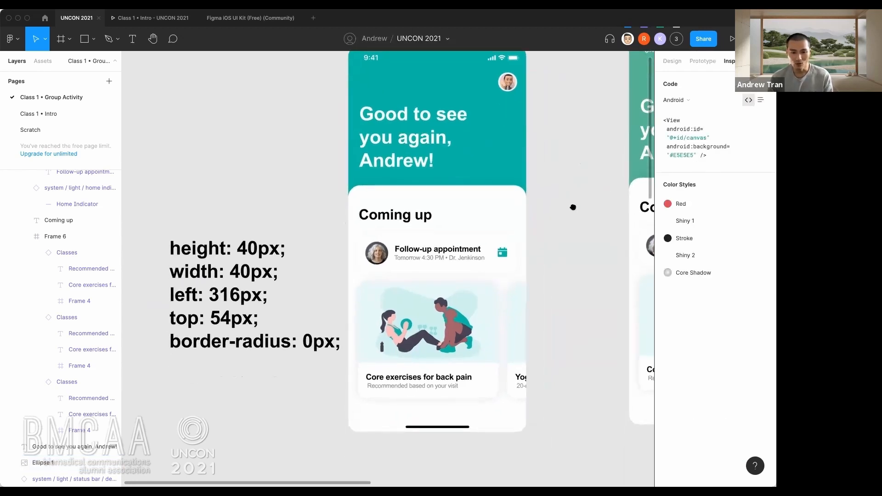
click(498, 143)
key(alt)
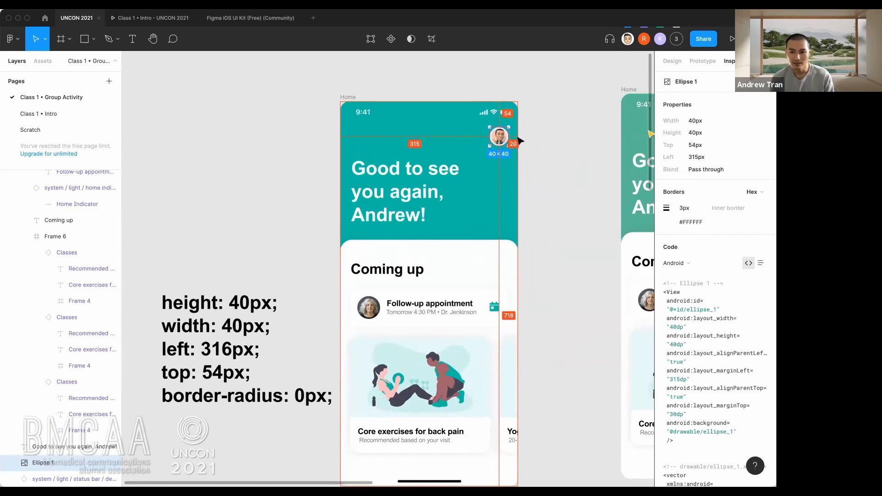
click(552, 188)
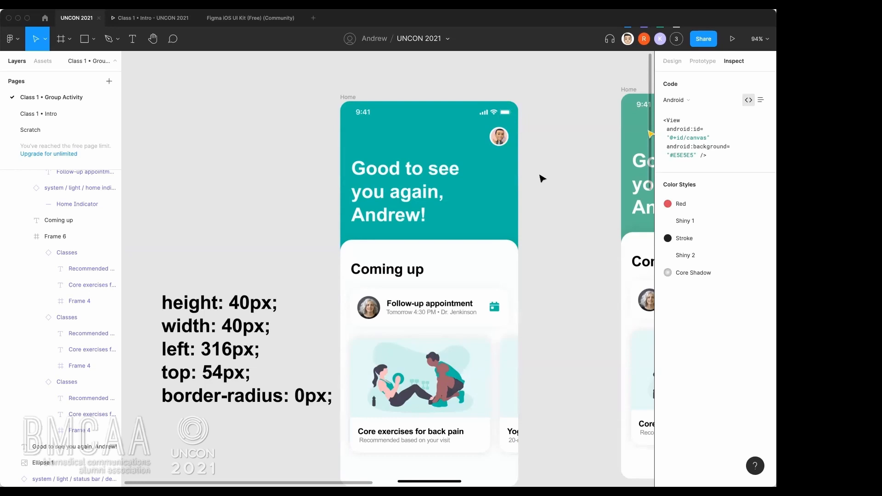
- Show the inspected Android properties as a table instead of code
click(765, 99)
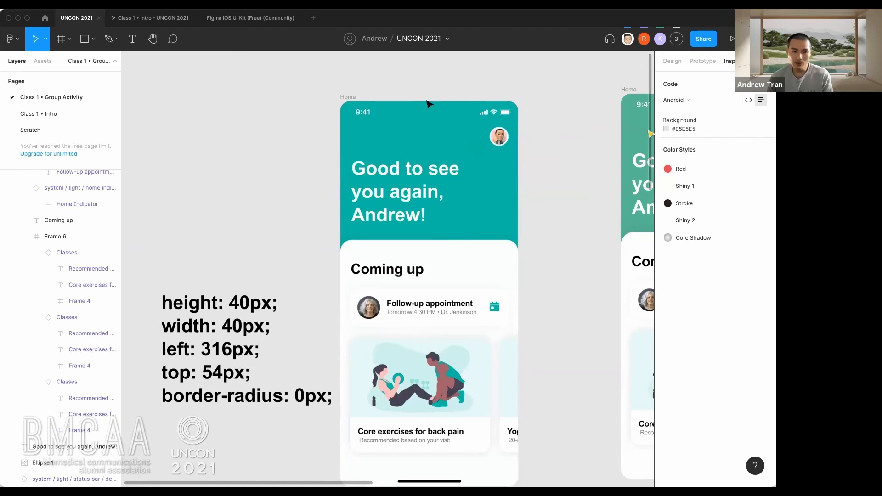
scroll(423, 211, down, 2)
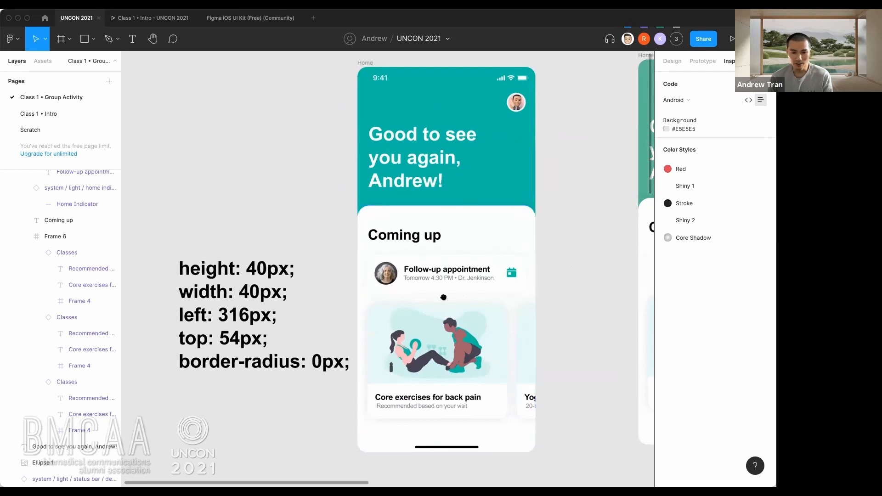
scroll(469, 267, up, 2)
scroll(464, 271, down, 2)
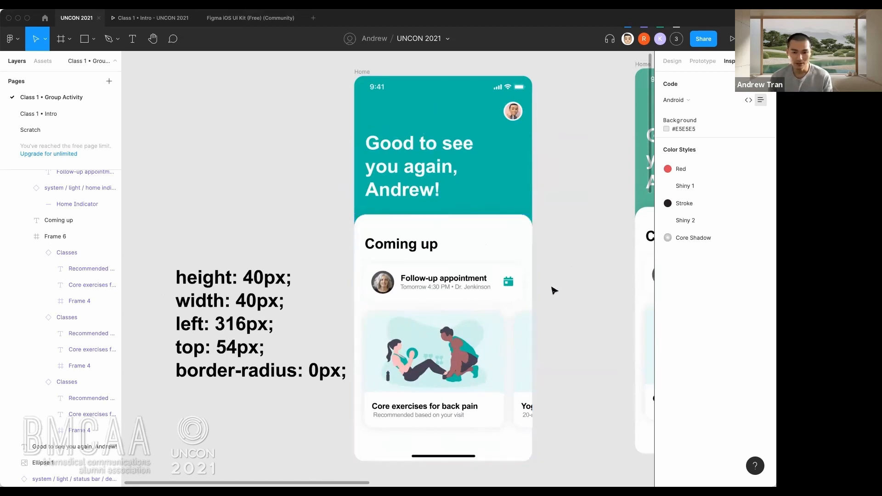
scroll(555, 288, right, 2)
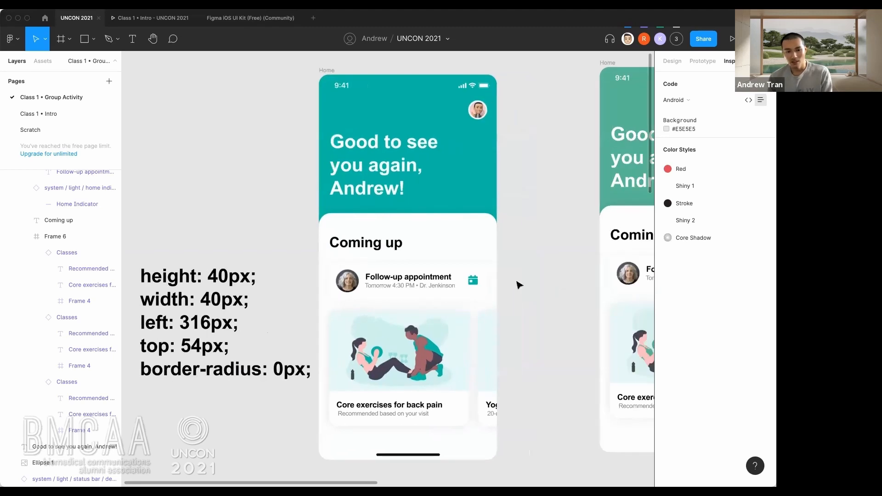